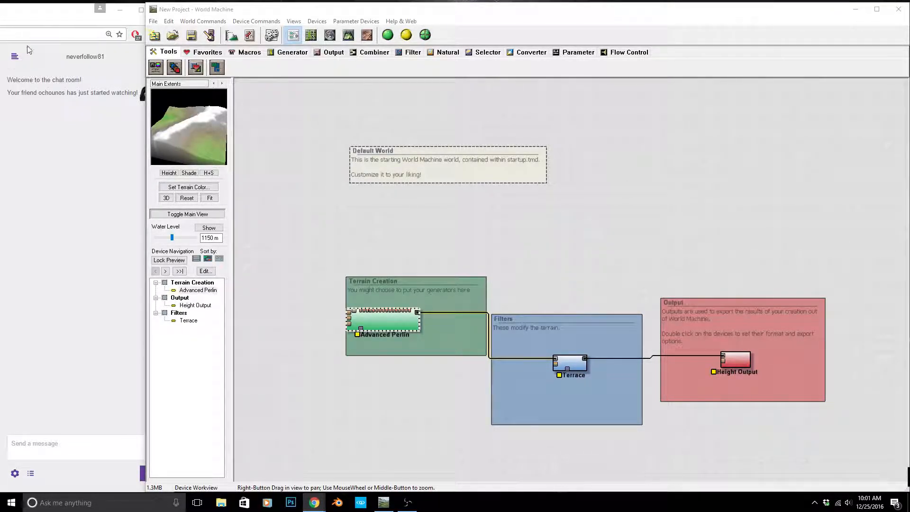
{"action": "left_click", "coordinate": [36, 6]}
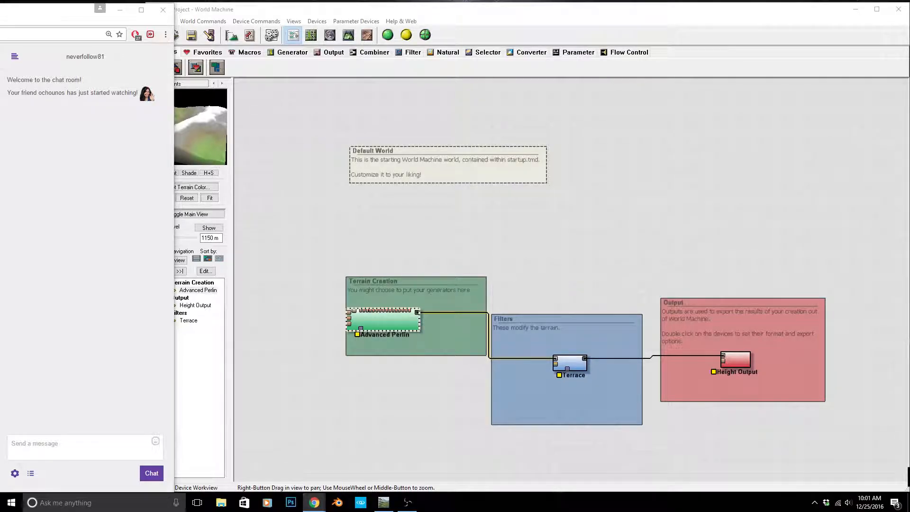
{"action": "left_click", "coordinate": [59, 14]}
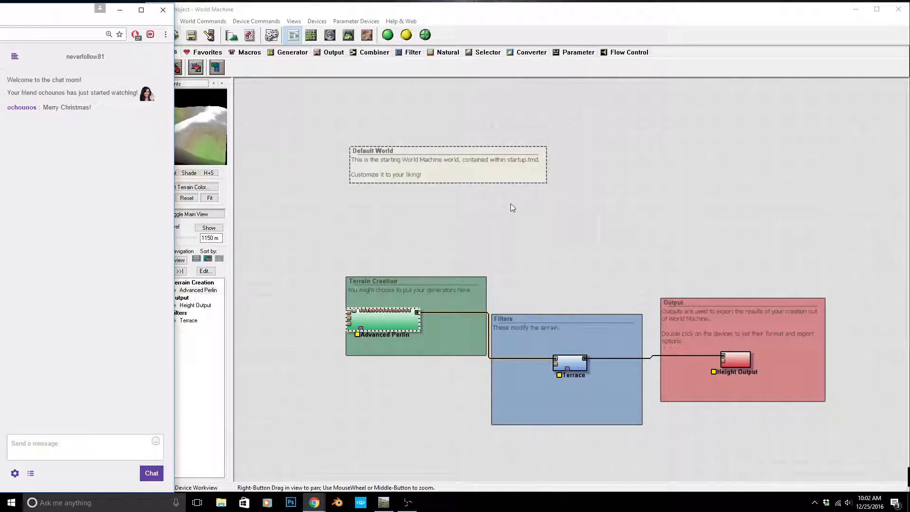
Reposition the Advanced Perlin device farther right in the Terrain Creation group and the Terrace device lower in the Filters group.
{"action": "left_click_drag", "start_coordinate": [376, 317], "coordinate": [422, 320]}
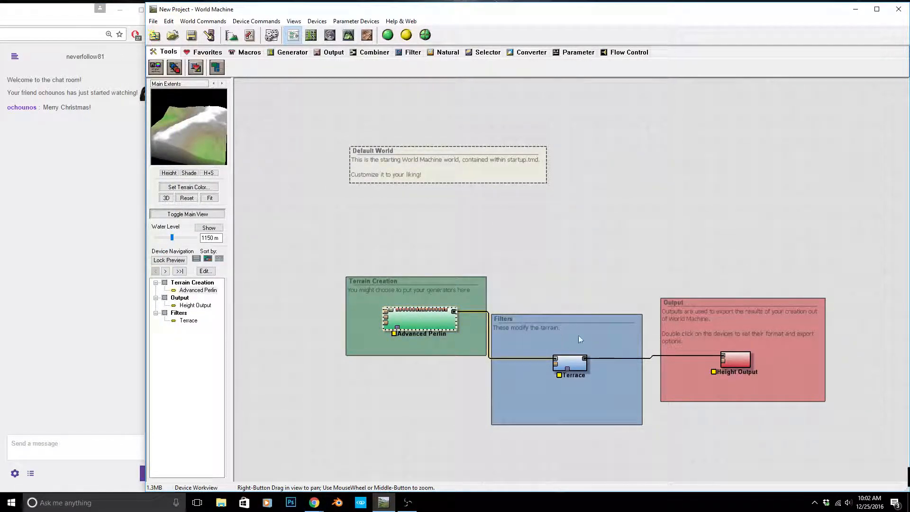
{"action": "left_click_drag", "start_coordinate": [567, 360], "coordinate": [574, 391]}
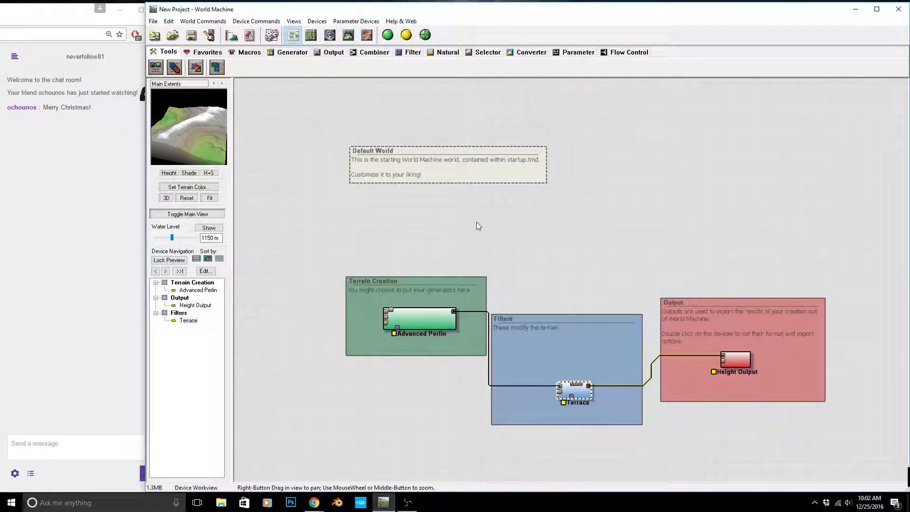
{"action": "scroll", "coordinate": [443, 390], "scroll_direction": "up", "scroll_amount": 2}
{"action": "scroll", "coordinate": [465, 366], "scroll_direction": "down", "scroll_amount": 1}
{"action": "right_click_drag", "start_coordinate": [471, 364], "coordinate": [506, 306]}
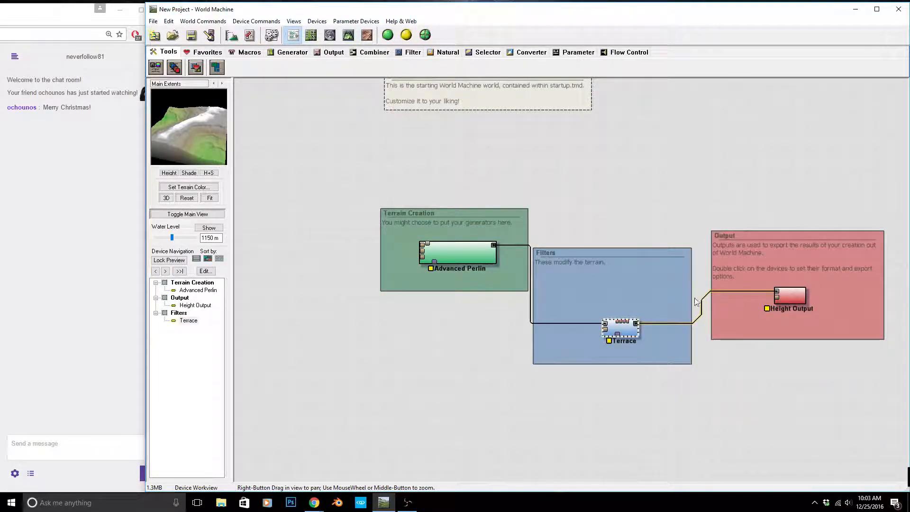
Build the world in the 3D view and examine the terraced terrain from several angles.
{"action": "left_click", "coordinate": [349, 36]}
{"action": "left_click_drag", "start_coordinate": [506, 251], "coordinate": [584, 288]}
{"action": "scroll", "coordinate": [583, 288], "scroll_direction": "down", "scroll_amount": 5}
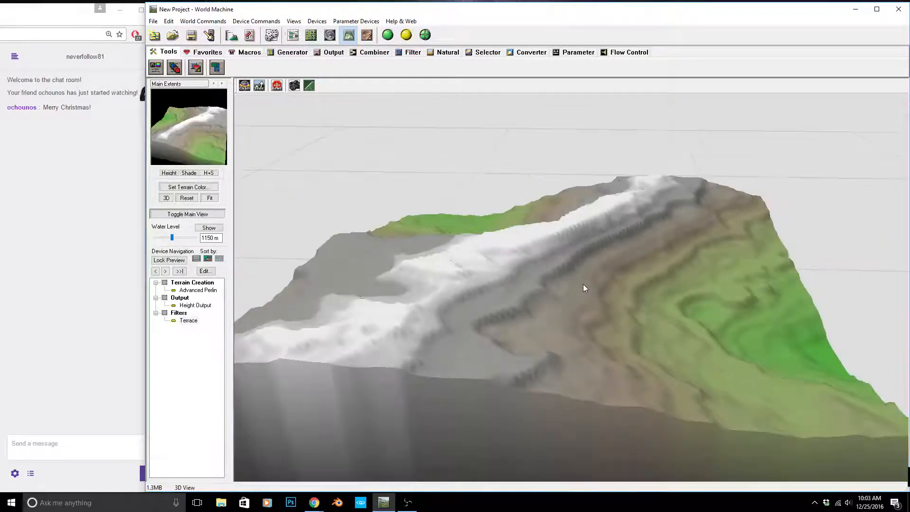
{"action": "left_click_drag", "start_coordinate": [656, 301], "coordinate": [570, 322]}
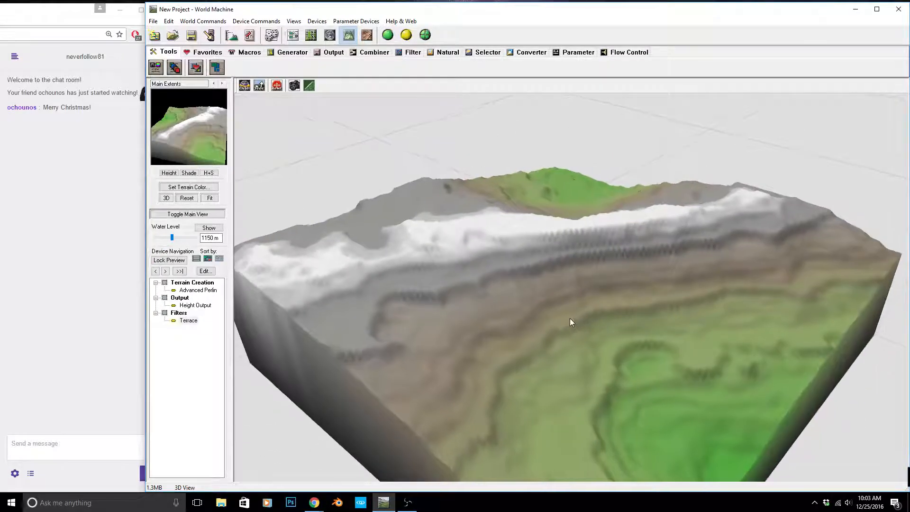
{"action": "left_click", "coordinate": [387, 35]}
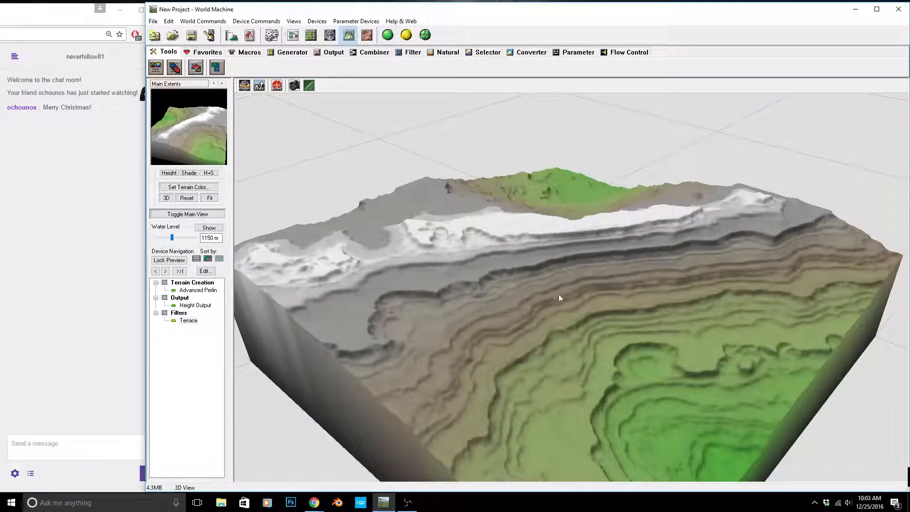
{"action": "left_click_drag", "start_coordinate": [541, 317], "coordinate": [589, 305]}
{"action": "scroll", "coordinate": [615, 297], "scroll_direction": "up", "scroll_amount": 3}
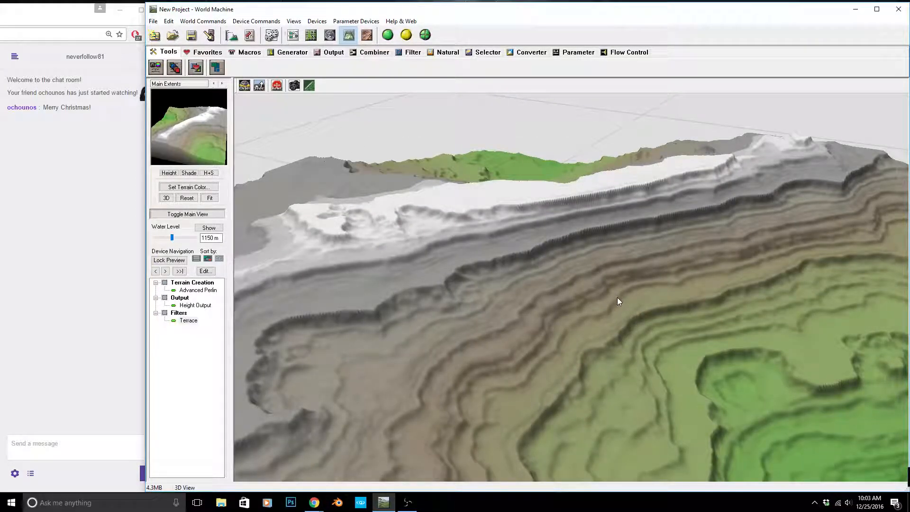
{"action": "left_click_drag", "start_coordinate": [665, 296], "coordinate": [478, 289]}
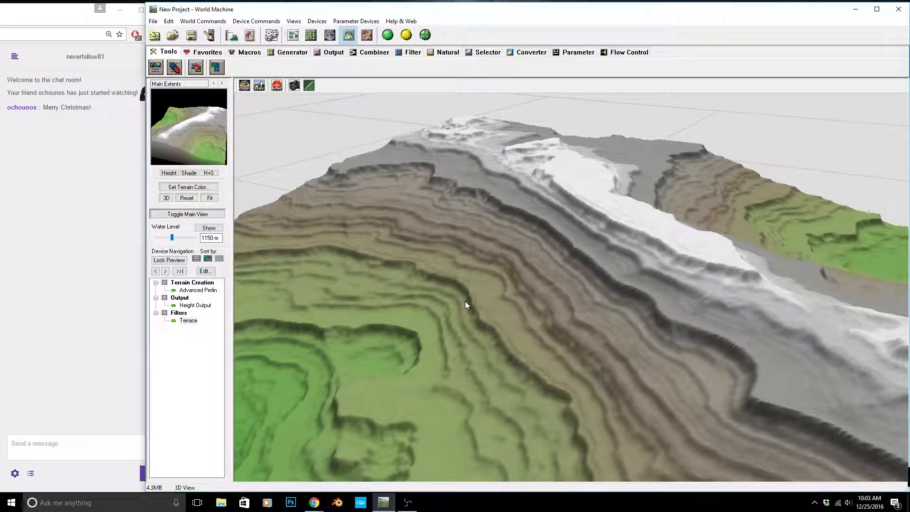
{"action": "left_click_drag", "start_coordinate": [465, 300], "coordinate": [530, 291]}
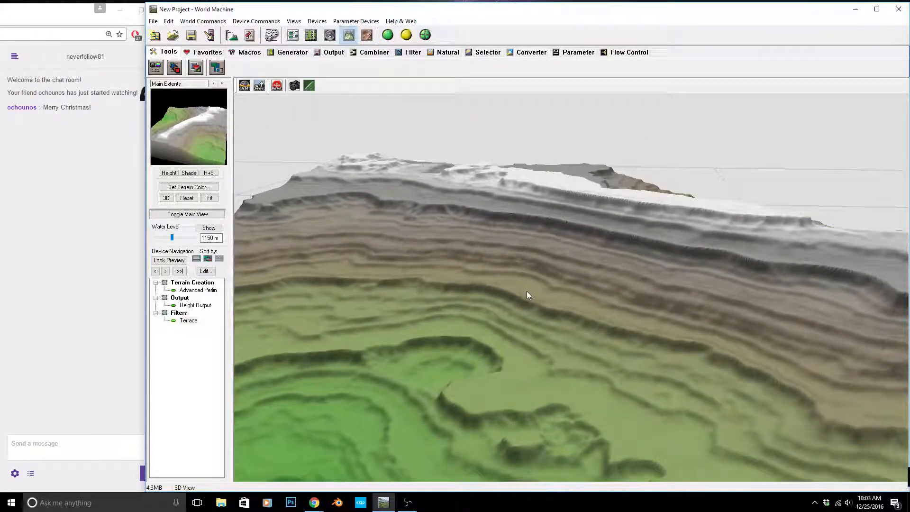
Move the Terrace device toward the output side of the Filters group and insert an Erosion device between Advanced Perlin and Terrace.
{"action": "left_click", "coordinate": [292, 36]}
{"action": "left_click_drag", "start_coordinate": [580, 319], "coordinate": [659, 313]}
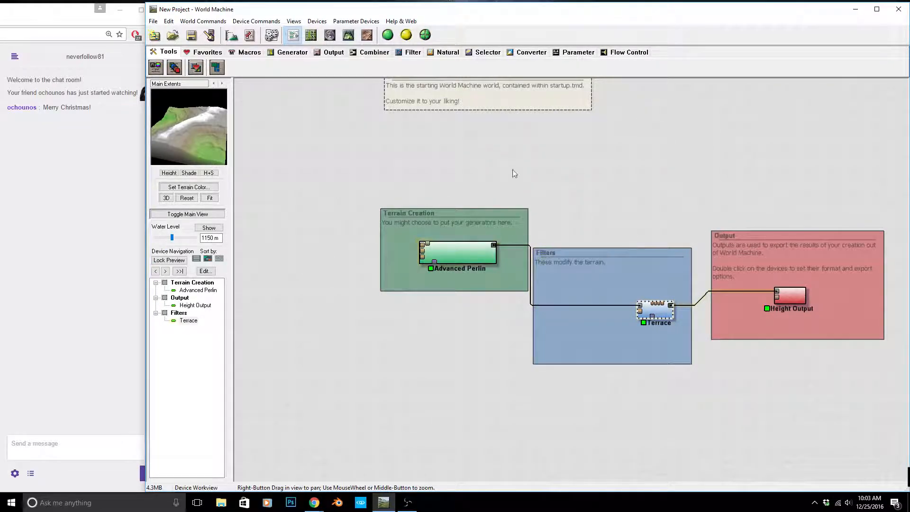
{"action": "left_click", "coordinate": [316, 22]}
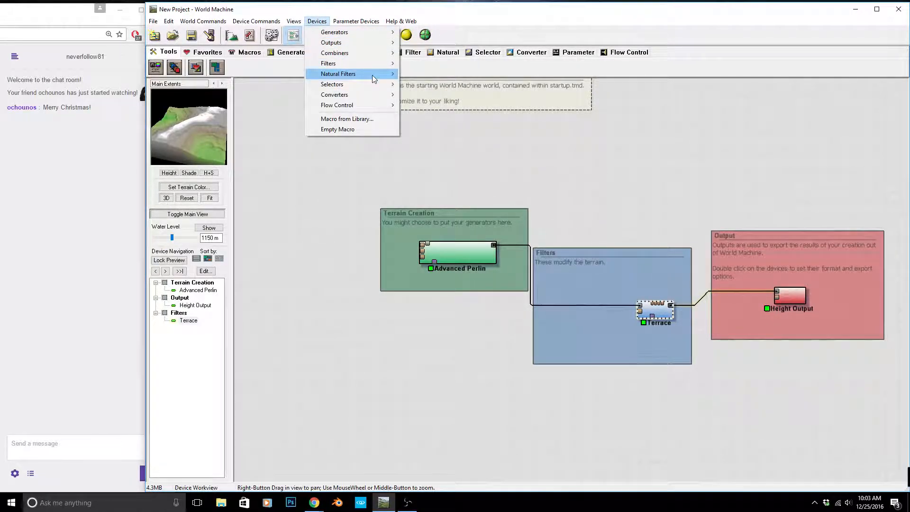
{"action": "mouse_move", "coordinate": [374, 79]}
{"action": "left_click", "coordinate": [427, 74]}
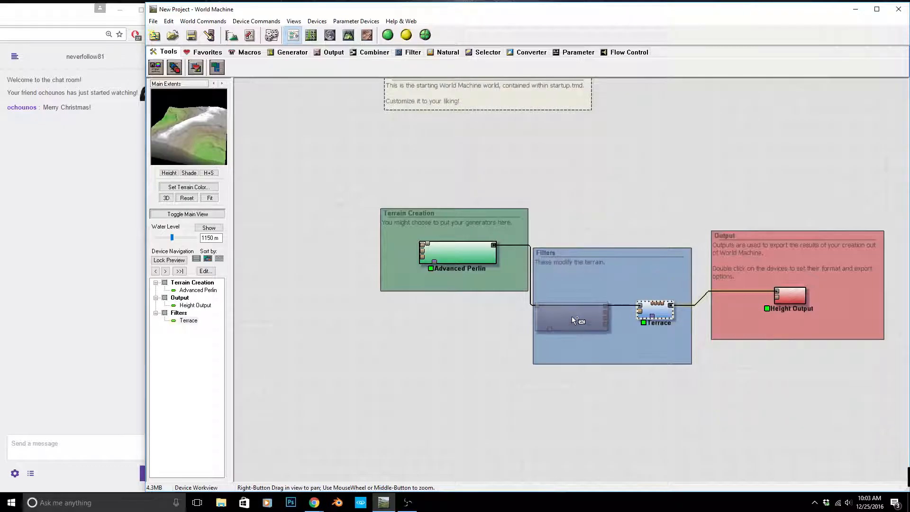
{"action": "left_click", "coordinate": [576, 301]}
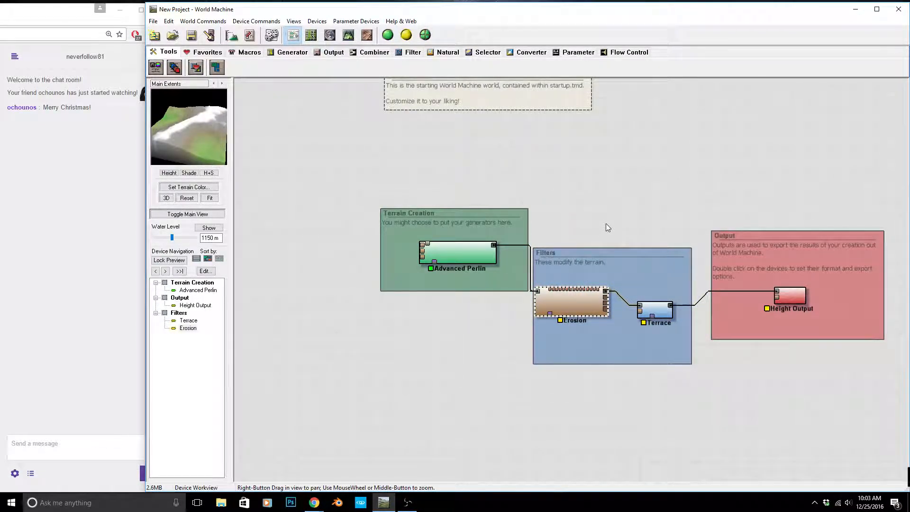
Build the world with the Erosion device included and inspect the terrain in the 3D view.
{"action": "left_click", "coordinate": [653, 312]}
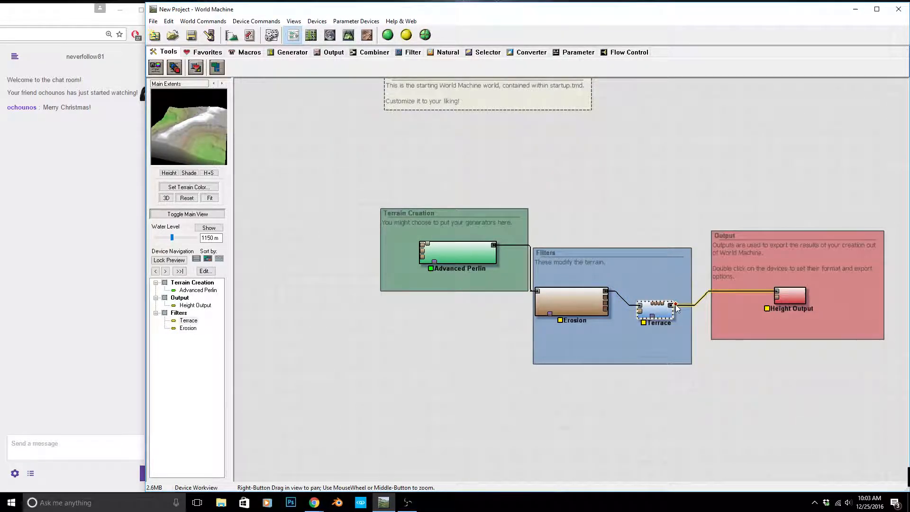
{"action": "left_click", "coordinate": [787, 297]}
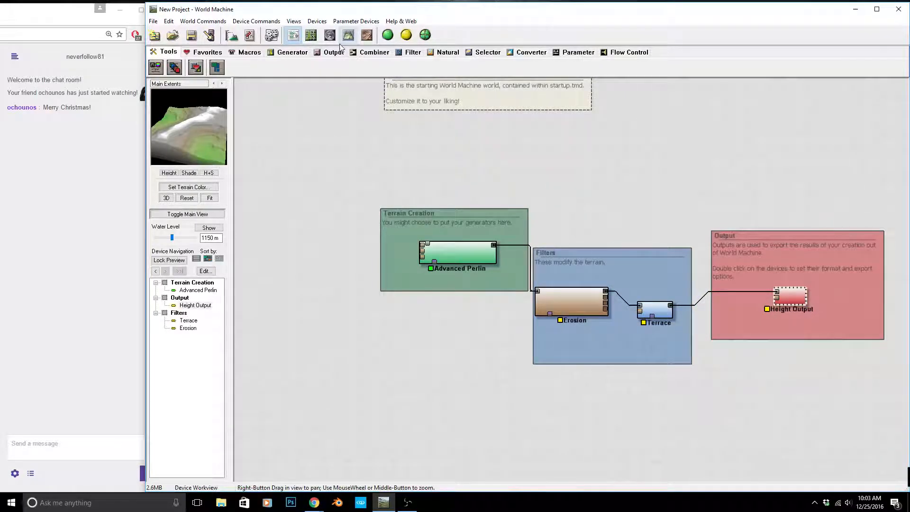
{"action": "left_click", "coordinate": [348, 35]}
{"action": "left_click", "coordinate": [387, 35]}
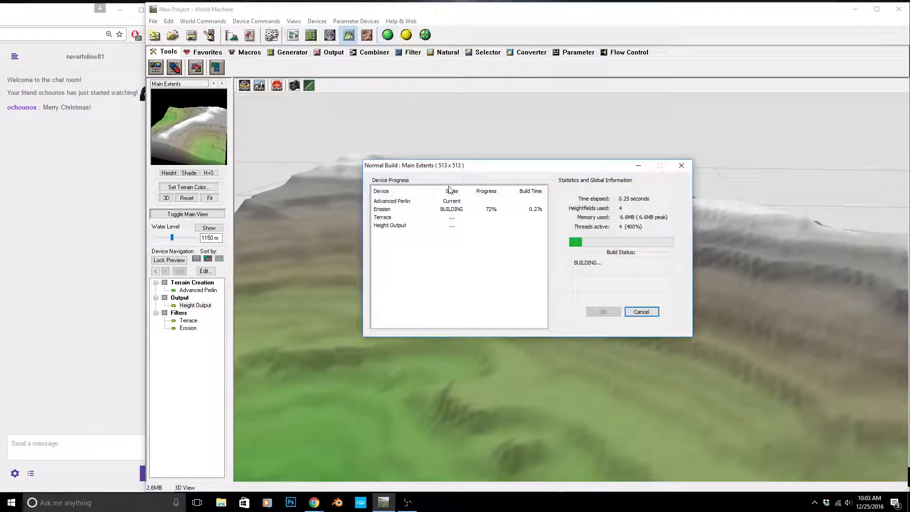
{"action": "left_click_drag", "start_coordinate": [447, 185], "coordinate": [581, 367]}
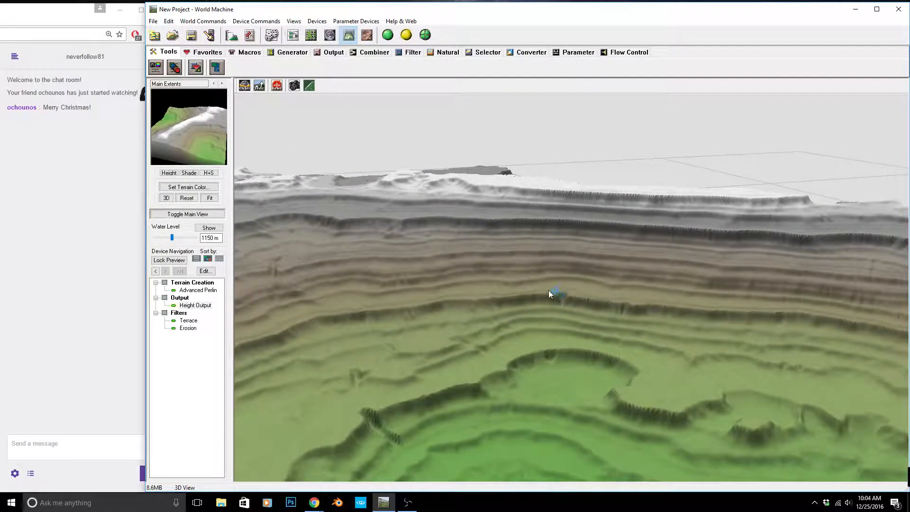
{"action": "scroll", "coordinate": [548, 290], "scroll_direction": "up", "scroll_amount": 3}
{"action": "scroll", "coordinate": [547, 291], "scroll_direction": "down", "scroll_amount": 2}
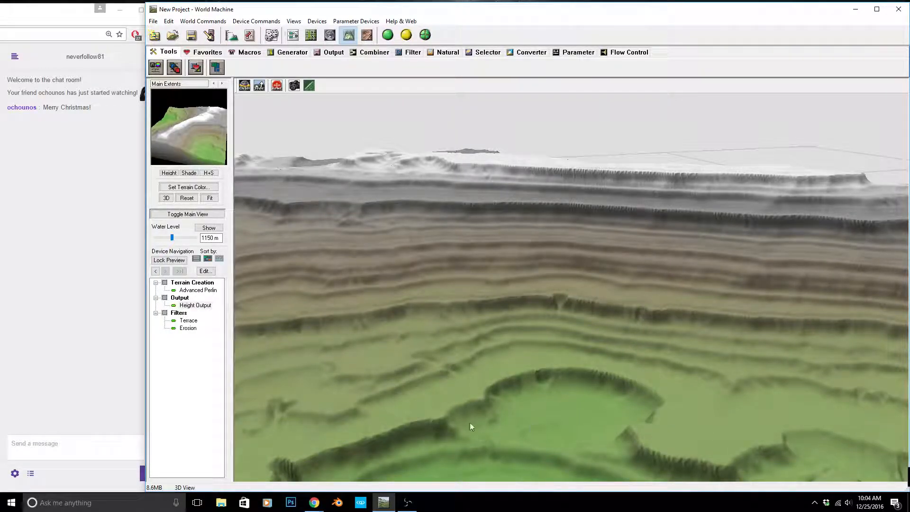
Set the normal build resolution to 1024 x 1024 in the project settings and rebuild the world.
{"action": "left_click", "coordinate": [231, 35]}
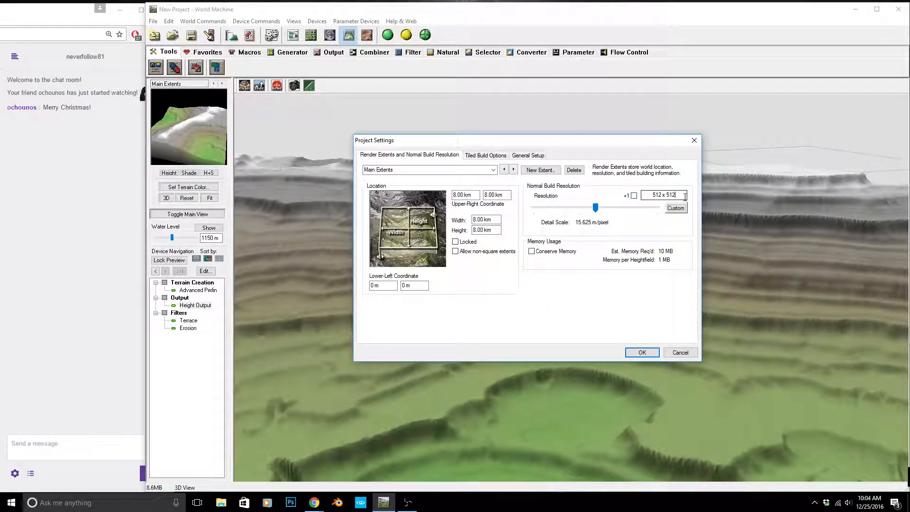
{"action": "left_click_drag", "start_coordinate": [596, 207], "coordinate": [609, 208]}
{"action": "left_click", "coordinate": [641, 352]}
{"action": "left_click", "coordinate": [387, 34]}
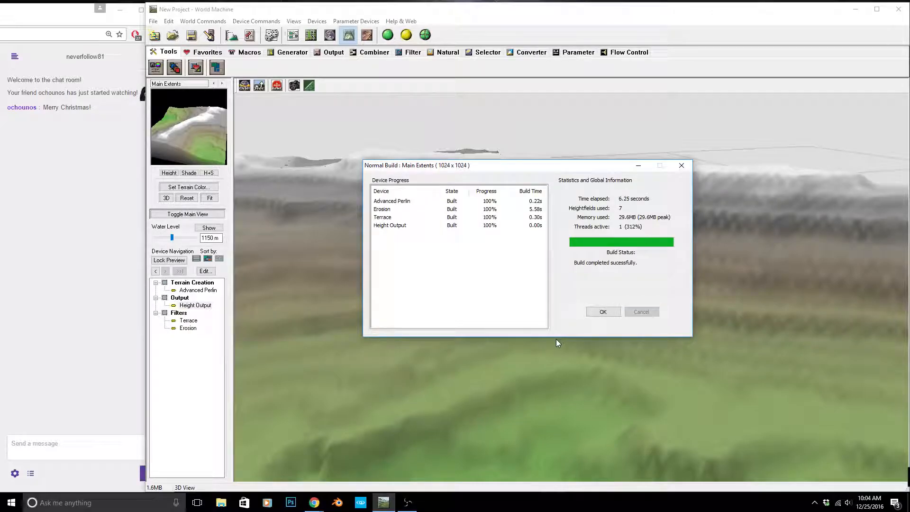
{"action": "left_click", "coordinate": [601, 311]}
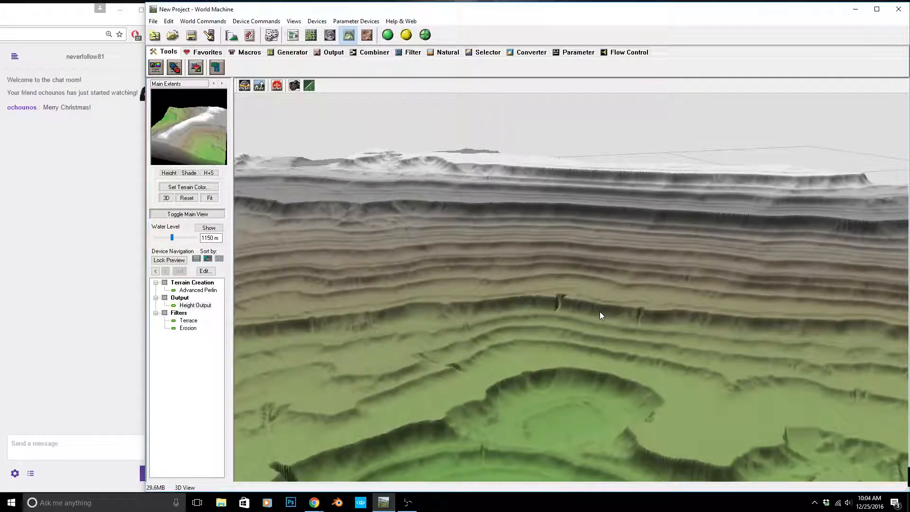
Examine the eroded terraces of the rebuilt terrain up close and from different angles.
{"action": "left_click_drag", "start_coordinate": [583, 368], "coordinate": [655, 391]}
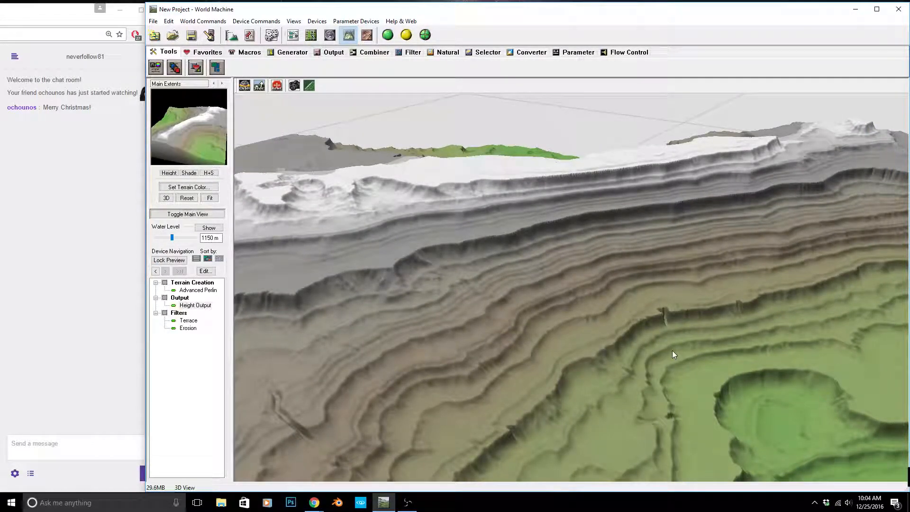
{"action": "scroll", "coordinate": [714, 332], "scroll_direction": "down", "scroll_amount": 5}
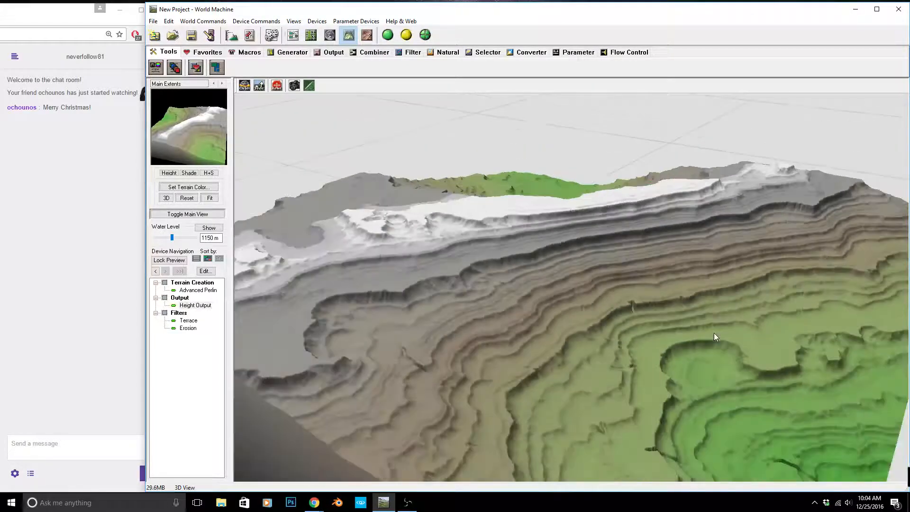
{"action": "scroll", "coordinate": [714, 333], "scroll_direction": "up", "scroll_amount": 7}
{"action": "left_click_drag", "start_coordinate": [714, 332], "coordinate": [641, 343]}
{"action": "scroll", "coordinate": [726, 290], "scroll_direction": "down", "scroll_amount": 6}
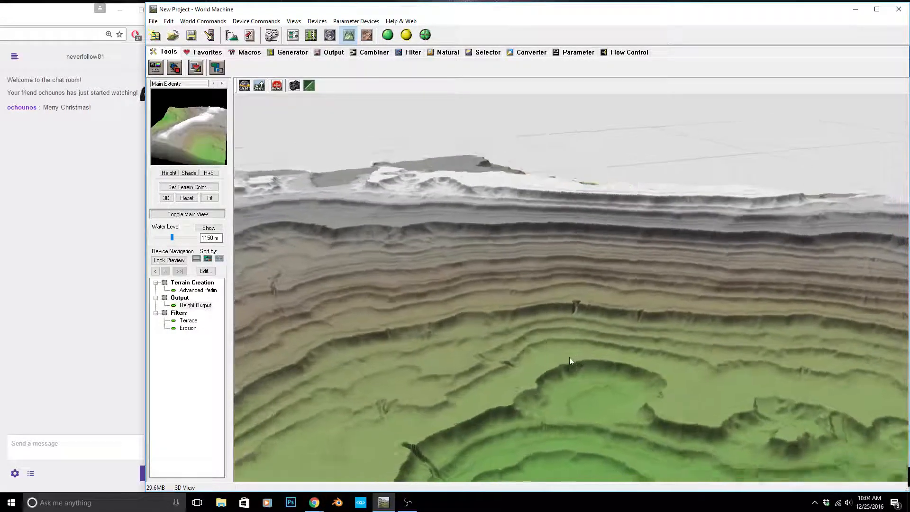
{"action": "left_click_drag", "start_coordinate": [569, 356], "coordinate": [628, 356]}
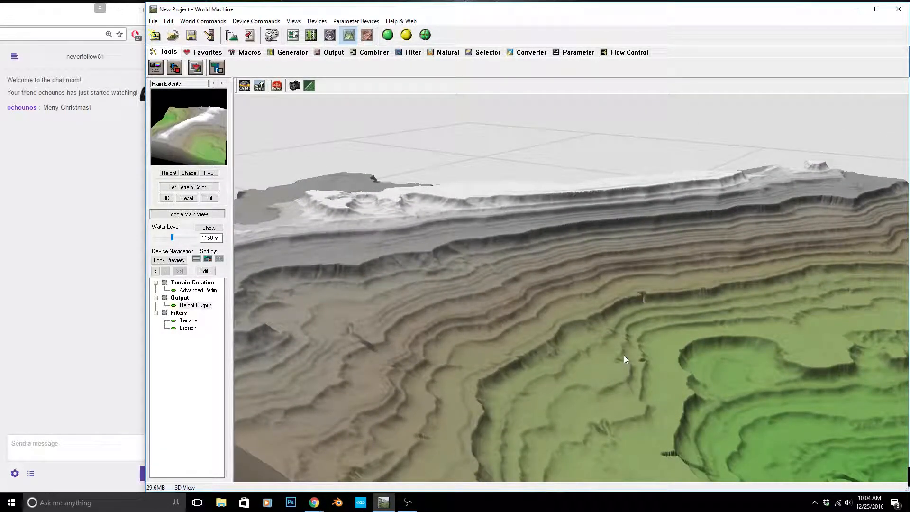
{"action": "scroll", "coordinate": [624, 357], "scroll_direction": "down", "scroll_amount": 3}
{"action": "scroll", "coordinate": [623, 358], "scroll_direction": "up", "scroll_amount": 5}
{"action": "scroll", "coordinate": [623, 356], "scroll_direction": "up", "scroll_amount": 2}
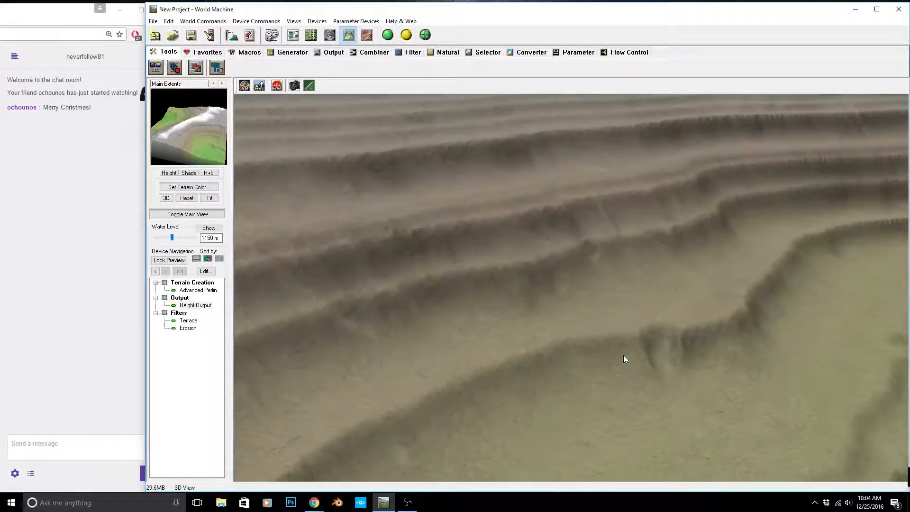
{"action": "scroll", "coordinate": [624, 355], "scroll_direction": "down", "scroll_amount": 2}
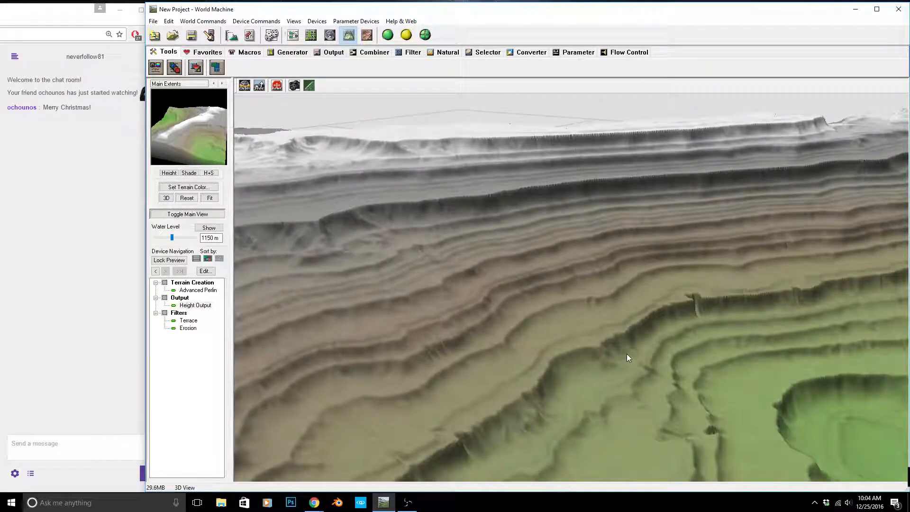
{"action": "mouse_move", "coordinate": [629, 351]}
{"action": "left_mouse_down"}
{"action": "mouse_move", "coordinate": [513, 359]}
{"action": "mouse_move", "coordinate": [644, 358]}
{"action": "left_mouse_up"}
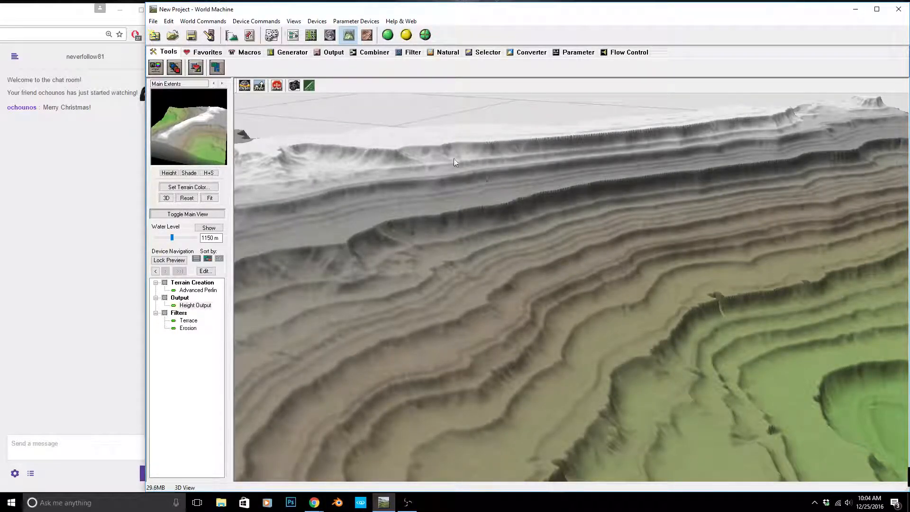
Delete the Terrace device from the Filters group in the device network.
{"action": "left_click", "coordinate": [294, 36]}
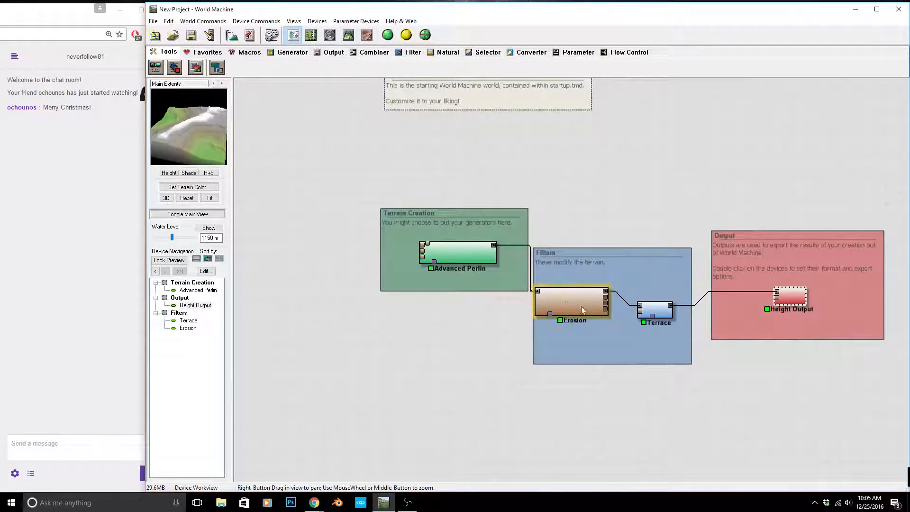
{"action": "left_click_drag", "start_coordinate": [658, 318], "coordinate": [661, 307]}
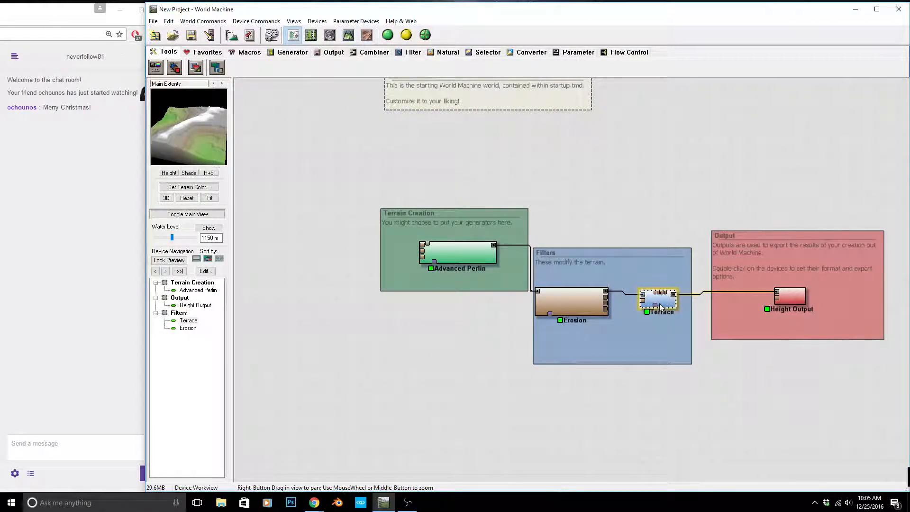
{"action": "key", "text": "Delete"}
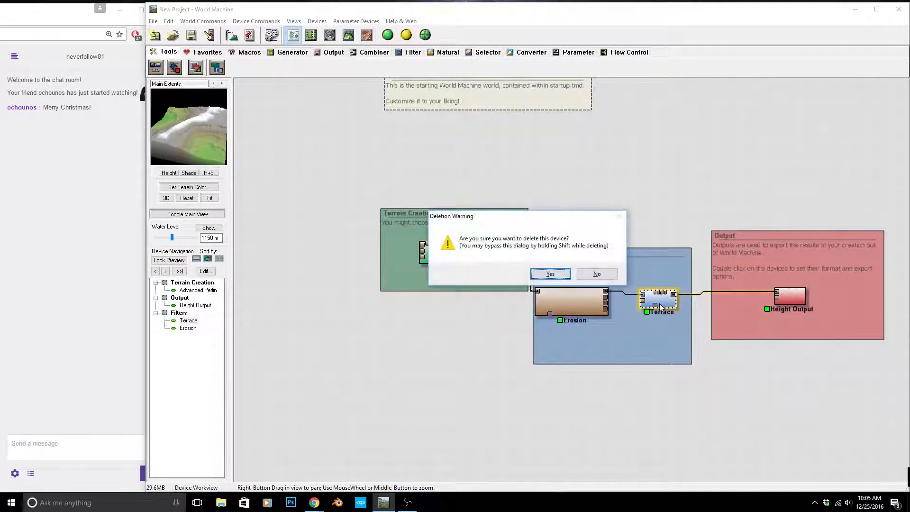
{"action": "left_click", "coordinate": [549, 274]}
Reposition the Erosion device toward the output and shift Advanced Perlin slightly toward the Filters group, leaving Erosion selected.
{"action": "left_click_drag", "start_coordinate": [562, 290], "coordinate": [633, 307]}
{"action": "left_click_drag", "start_coordinate": [459, 245], "coordinate": [473, 251]}
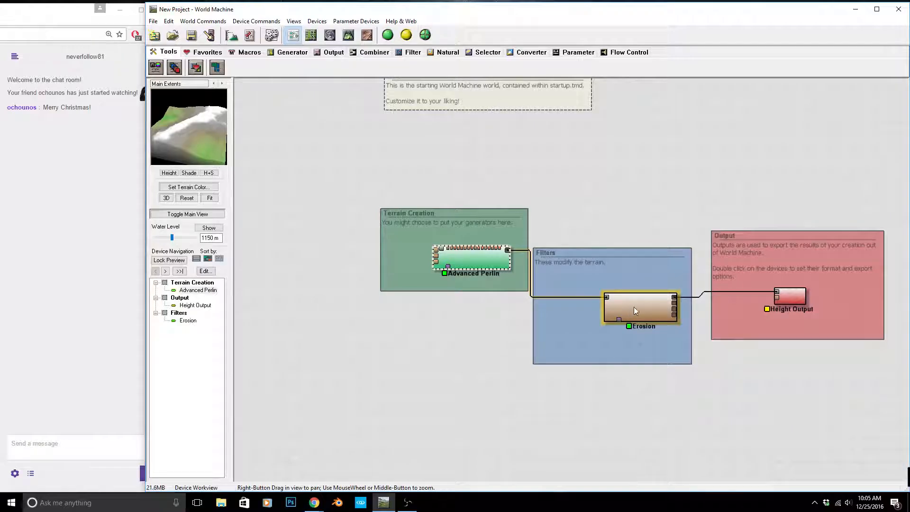
{"action": "left_click", "coordinate": [630, 308]}
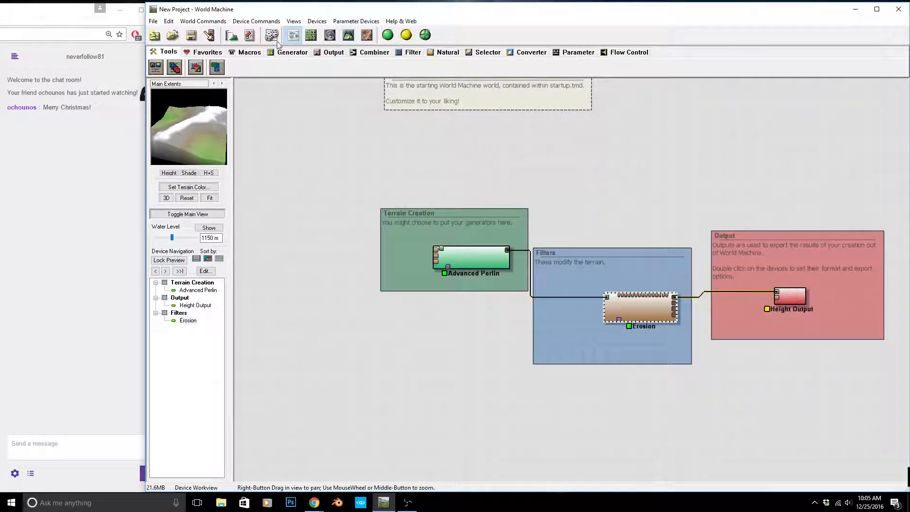
Add a Radial Grad generator to the device network just outside the Terrain Creation group, beside Advanced Perlin.
{"action": "left_click", "coordinate": [322, 23]}
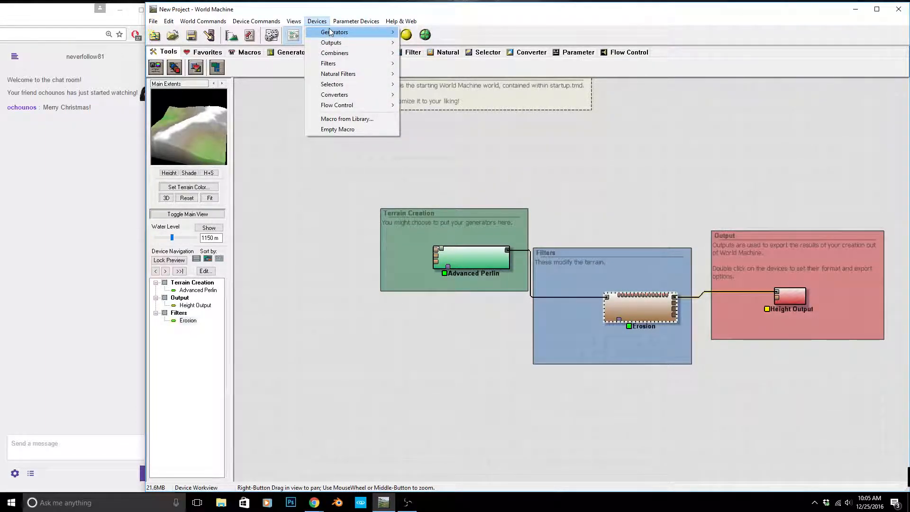
{"action": "mouse_move", "coordinate": [330, 32]}
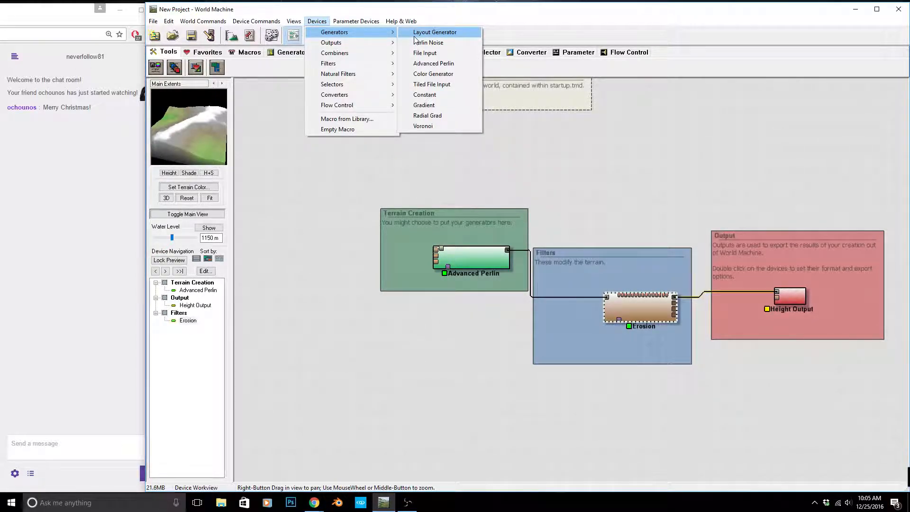
{"action": "left_click", "coordinate": [436, 115]}
{"action": "left_click", "coordinate": [325, 220]}
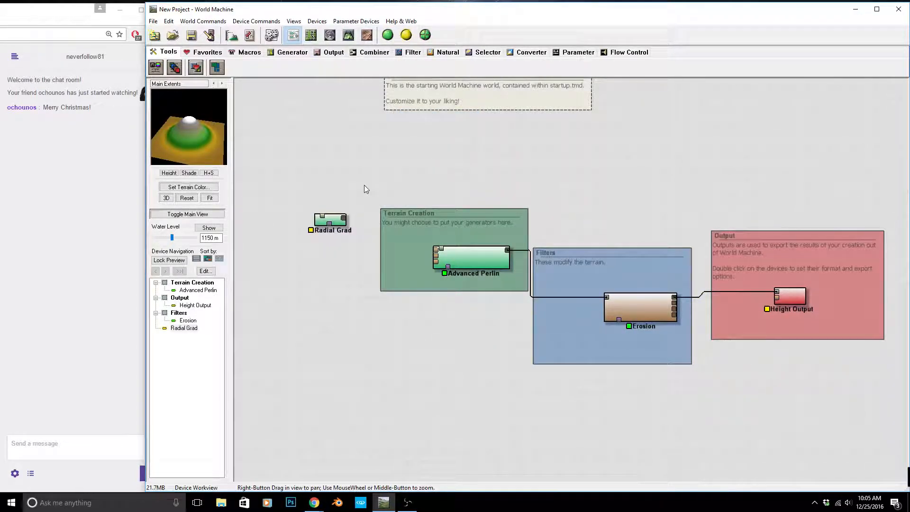
Connect the Radial Grad output to Advanced Perlin's first input and bottom mask input, and shift Erosion slightly back toward Advanced Perlin.
{"action": "left_click_drag", "start_coordinate": [345, 219], "coordinate": [437, 251]}
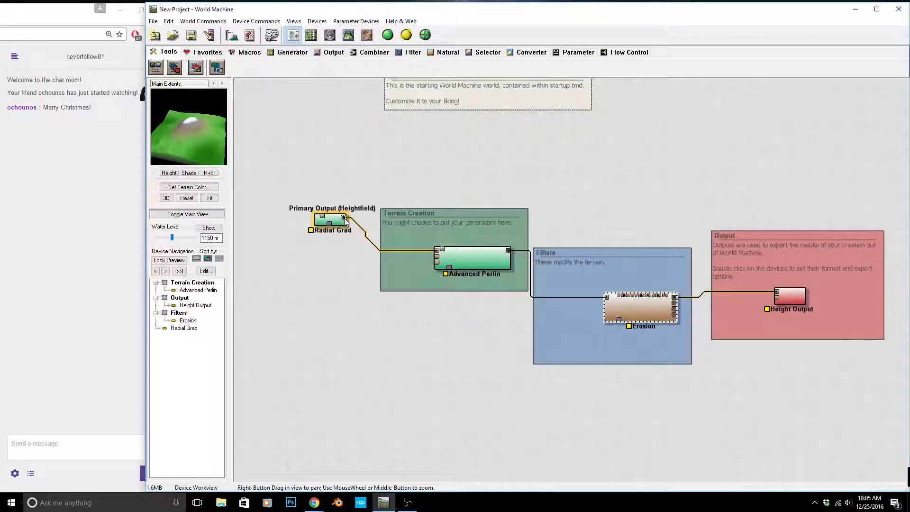
{"action": "left_click_drag", "start_coordinate": [345, 219], "coordinate": [472, 260]}
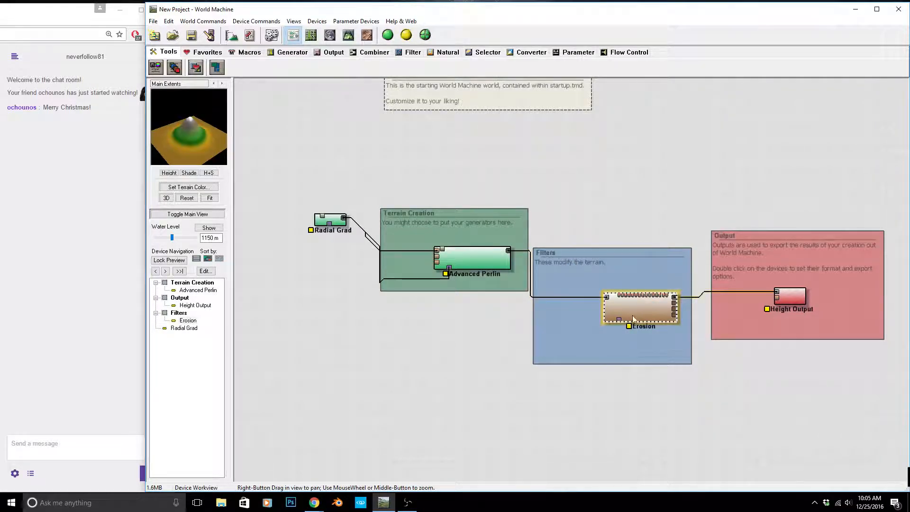
{"action": "left_click_drag", "start_coordinate": [639, 308], "coordinate": [627, 298]}
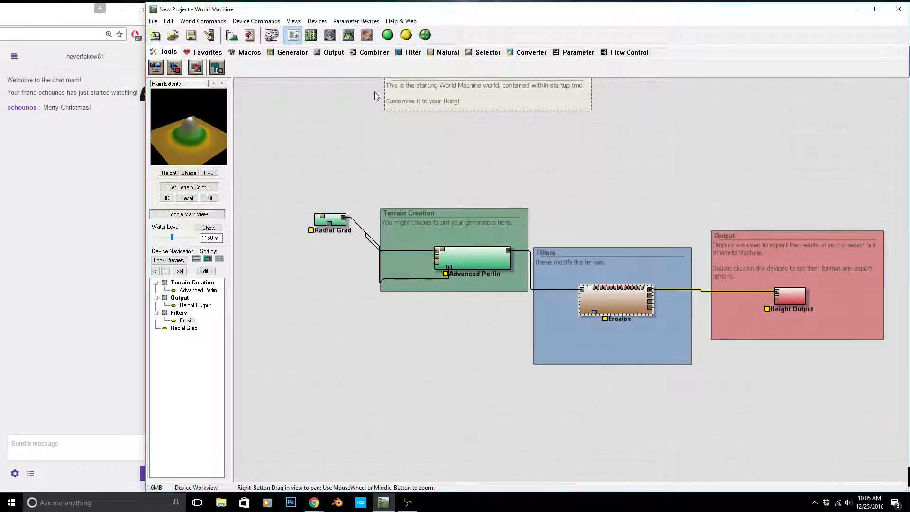
Build the world with the connected radial gradient and inspect the cone-shaped mountain in 3D from several angles and distances.
{"action": "left_click", "coordinate": [348, 35]}
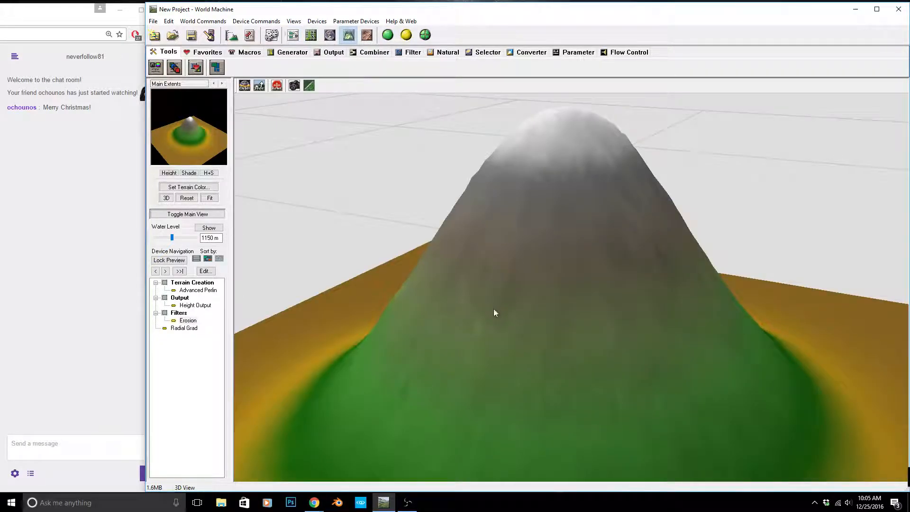
{"action": "left_click_drag", "start_coordinate": [493, 306], "coordinate": [586, 263]}
{"action": "right_click_drag", "start_coordinate": [586, 263], "coordinate": [530, 322]}
{"action": "left_click_drag", "start_coordinate": [529, 322], "coordinate": [623, 345]}
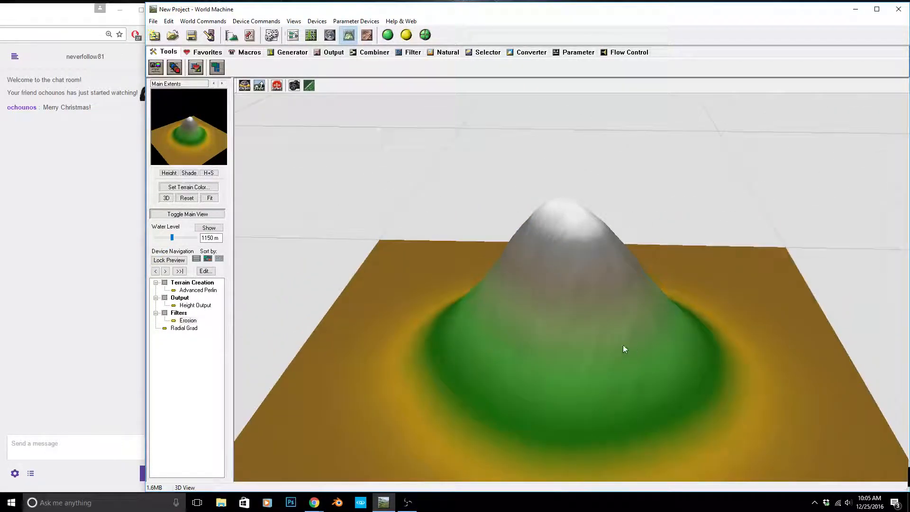
{"action": "left_click", "coordinate": [388, 34]}
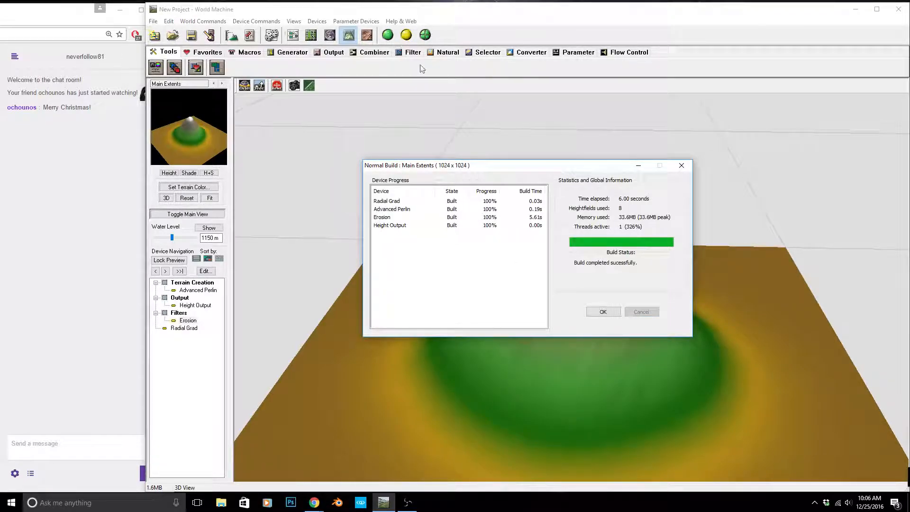
{"action": "left_click", "coordinate": [602, 311]}
{"action": "left_click_drag", "start_coordinate": [616, 327], "coordinate": [574, 326]}
{"action": "scroll", "coordinate": [522, 352], "scroll_direction": "up", "scroll_amount": 5}
{"action": "scroll", "coordinate": [522, 351], "scroll_direction": "down", "scroll_amount": 5}
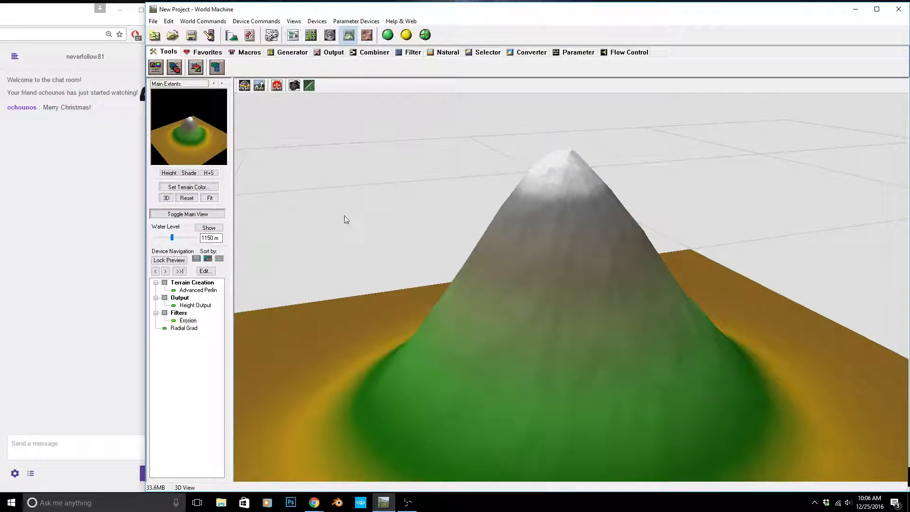
Select the Height Output device as the preview source without changing its settings, and inspect its terrain in 3D.
{"action": "left_click", "coordinate": [293, 35]}
{"action": "left_click", "coordinate": [787, 298]}
{"action": "double_click", "coordinate": [793, 295]}
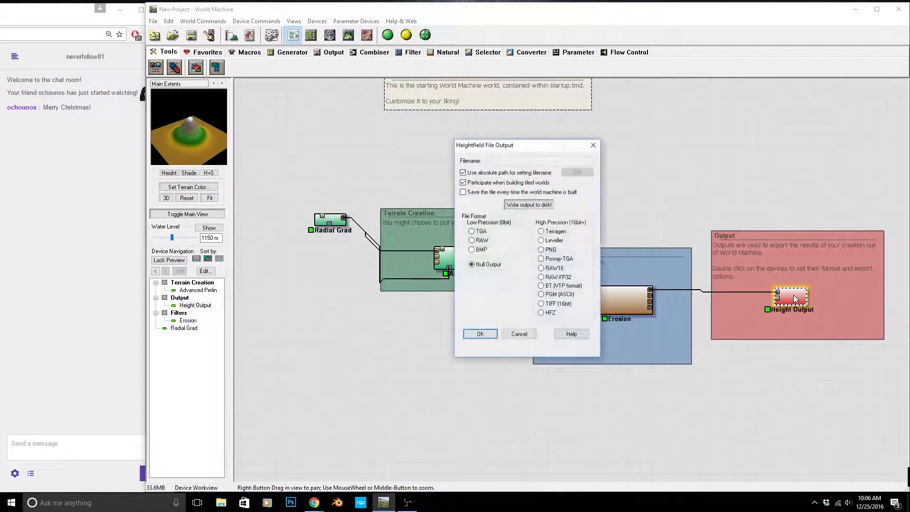
{"action": "left_click", "coordinate": [519, 334]}
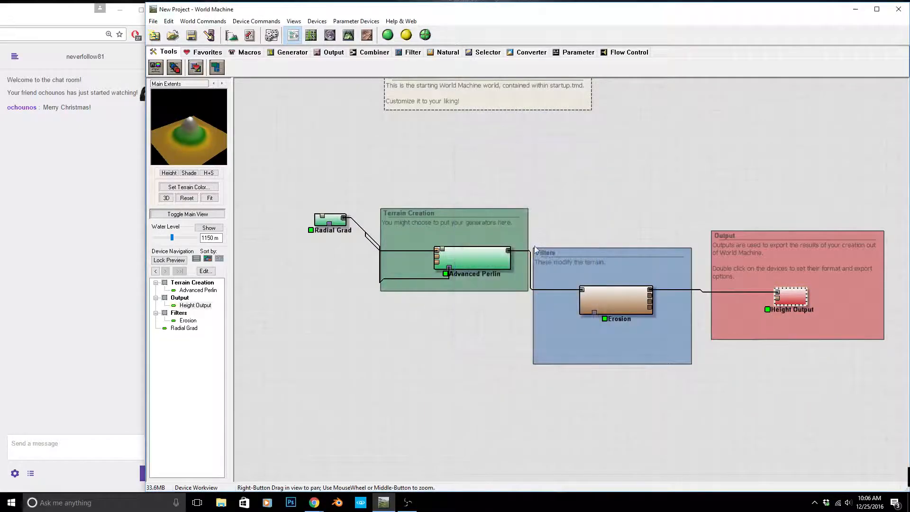
{"action": "left_click", "coordinate": [348, 36]}
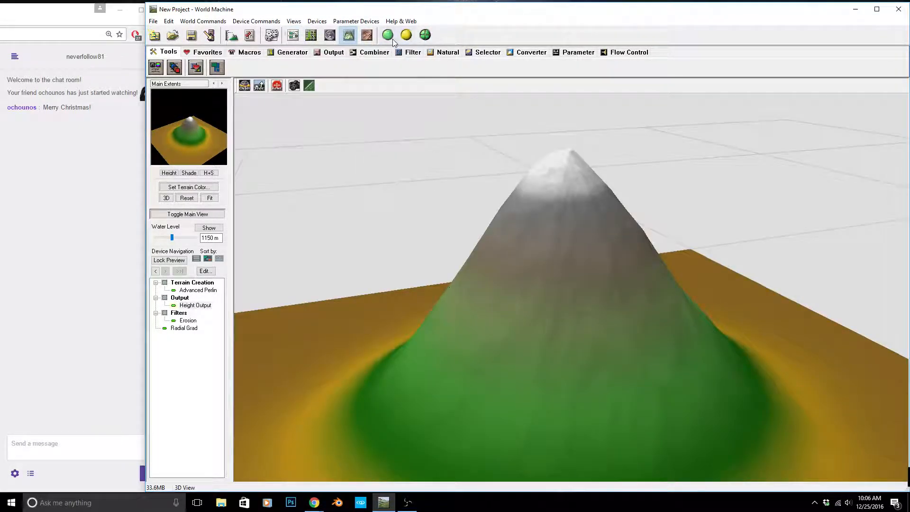
{"action": "left_click_drag", "start_coordinate": [541, 284], "coordinate": [640, 313]}
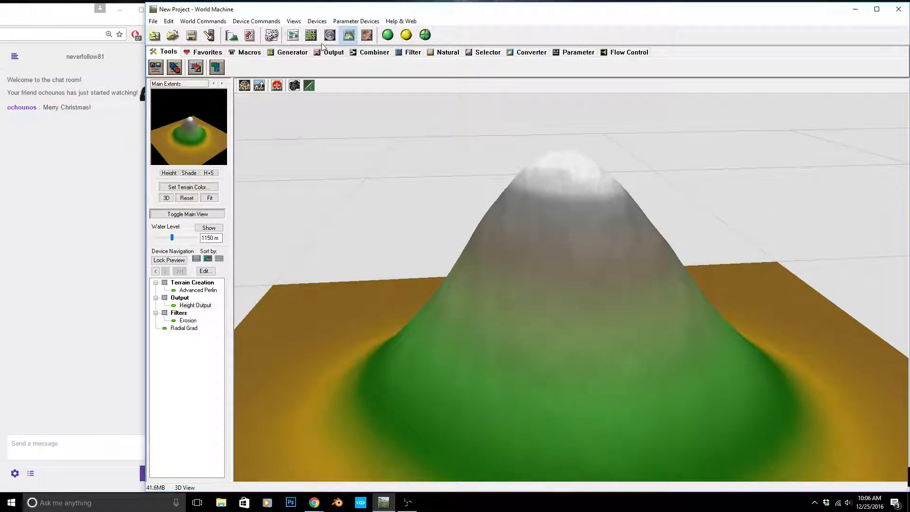
Open the Erosion device's settings and change the erosion method to Channeled Erosion.
{"action": "left_click", "coordinate": [293, 36]}
{"action": "left_click", "coordinate": [624, 306]}
{"action": "double_click", "coordinate": [625, 306]}
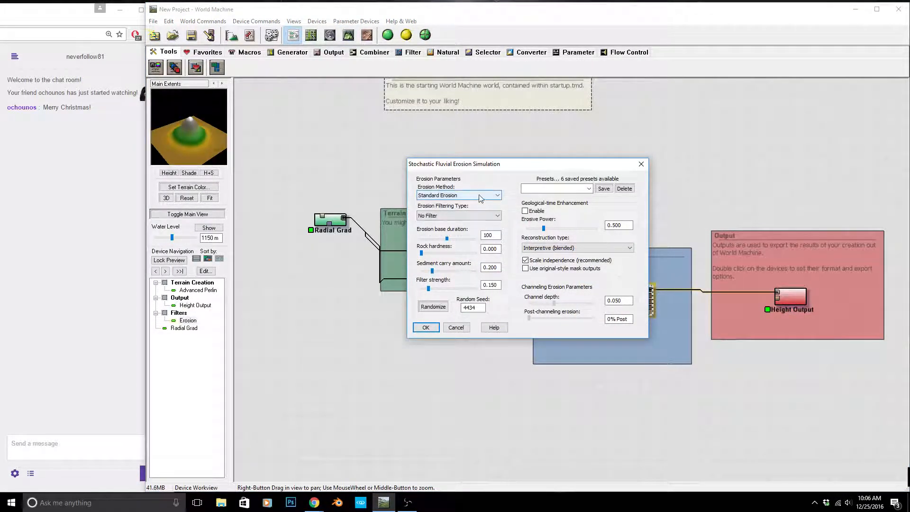
{"action": "left_click", "coordinate": [495, 196]}
{"action": "left_click", "coordinate": [432, 209]}
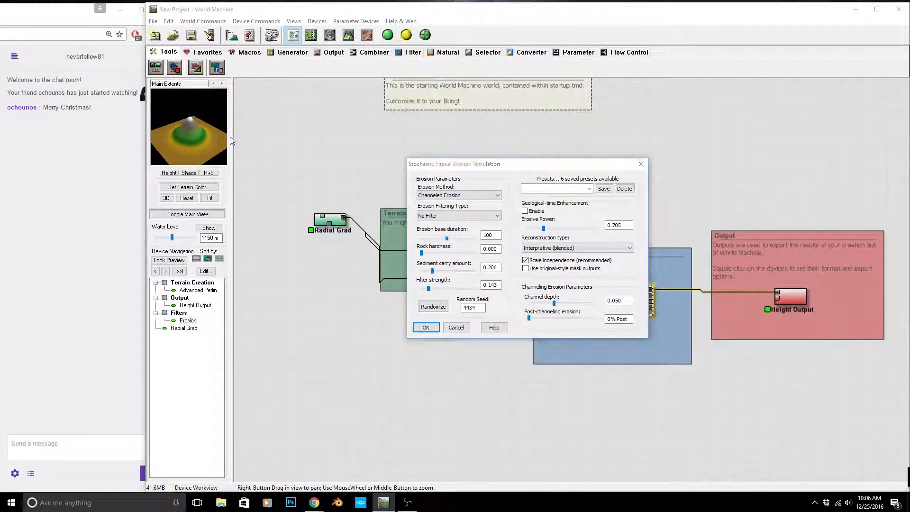
Apply the Classic WM + Power preset to the Erosion device, set rock hardness to 0.952 and accept the settings.
{"action": "left_click", "coordinate": [588, 189]}
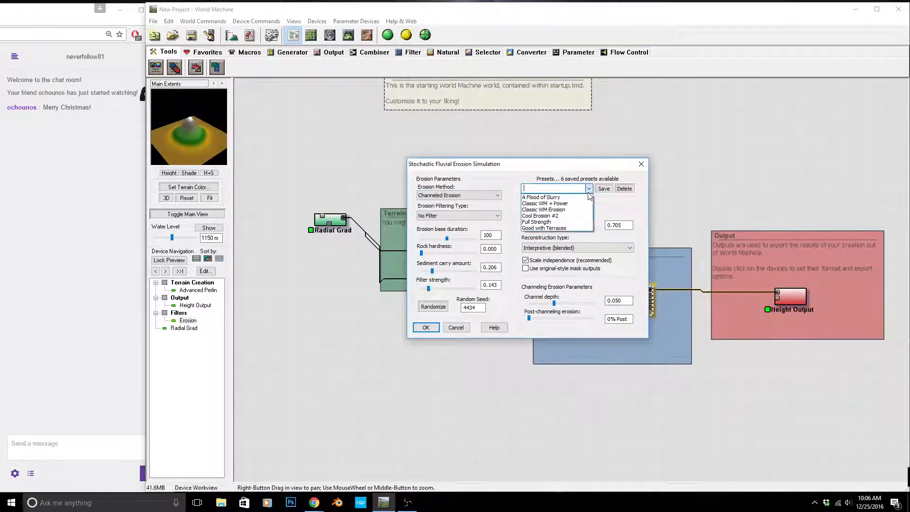
{"action": "left_click", "coordinate": [577, 203]}
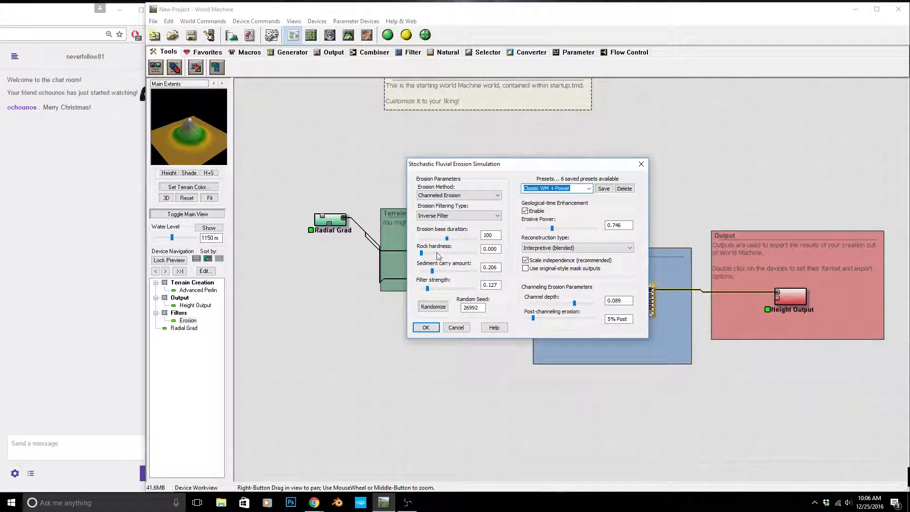
{"action": "left_click_drag", "start_coordinate": [421, 253], "coordinate": [465, 258]}
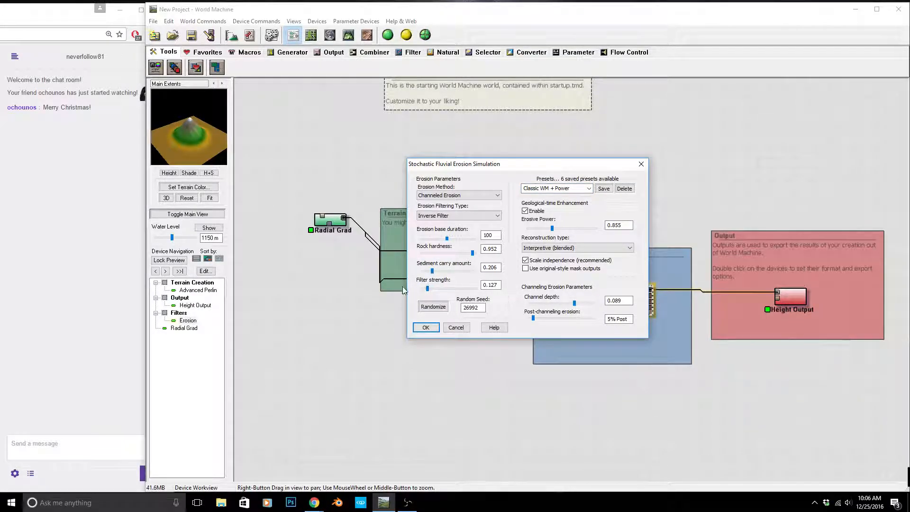
{"action": "left_click", "coordinate": [427, 327]}
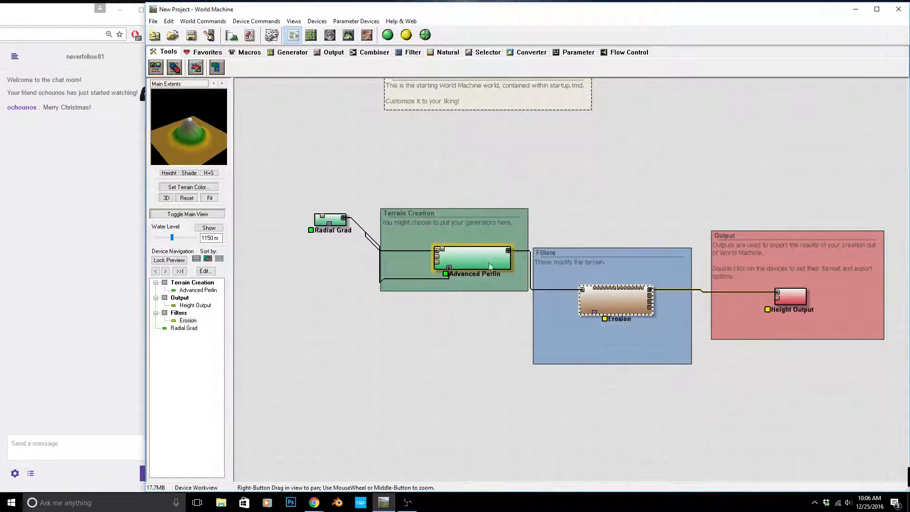
Preview Height Output in 3D, rebuild the world with the new erosion settings and examine the channels on the mountain slopes.
{"action": "left_click", "coordinate": [790, 297]}
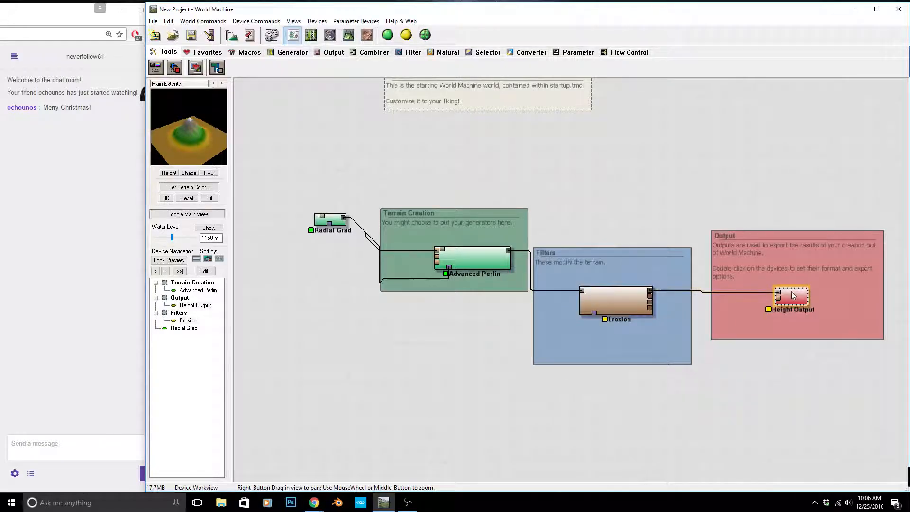
{"action": "left_click", "coordinate": [349, 35]}
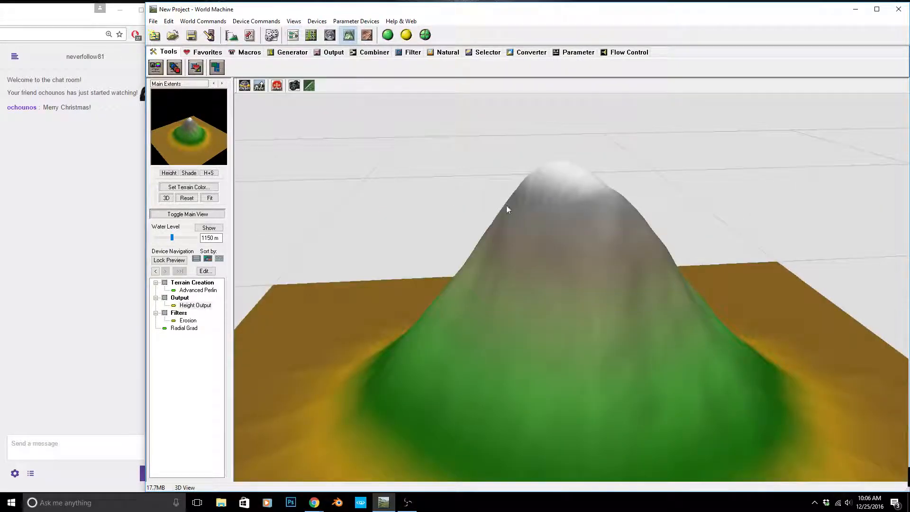
{"action": "left_click", "coordinate": [388, 35]}
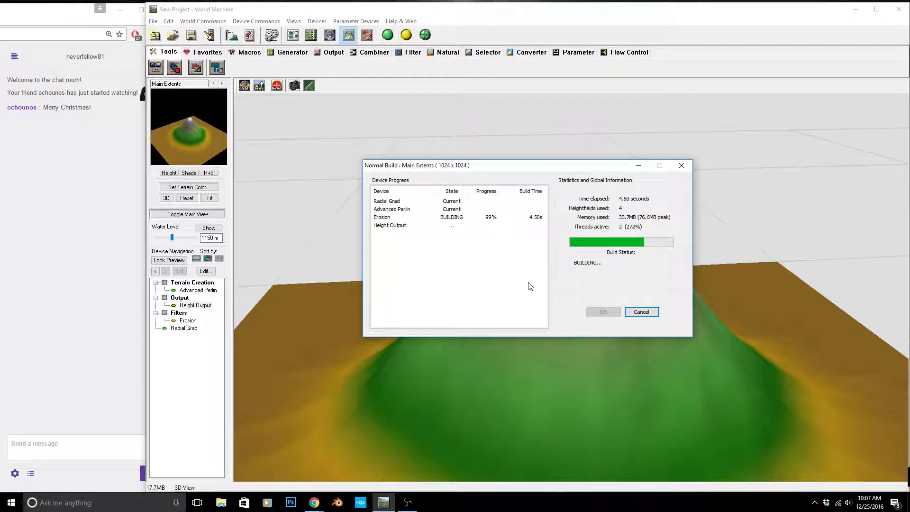
{"action": "left_click", "coordinate": [589, 312]}
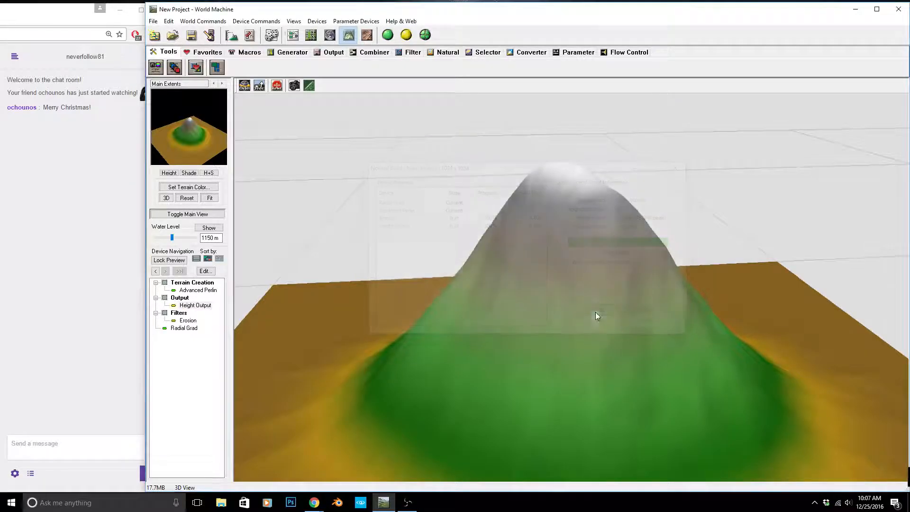
{"action": "left_click_drag", "start_coordinate": [548, 313], "coordinate": [886, 289]}
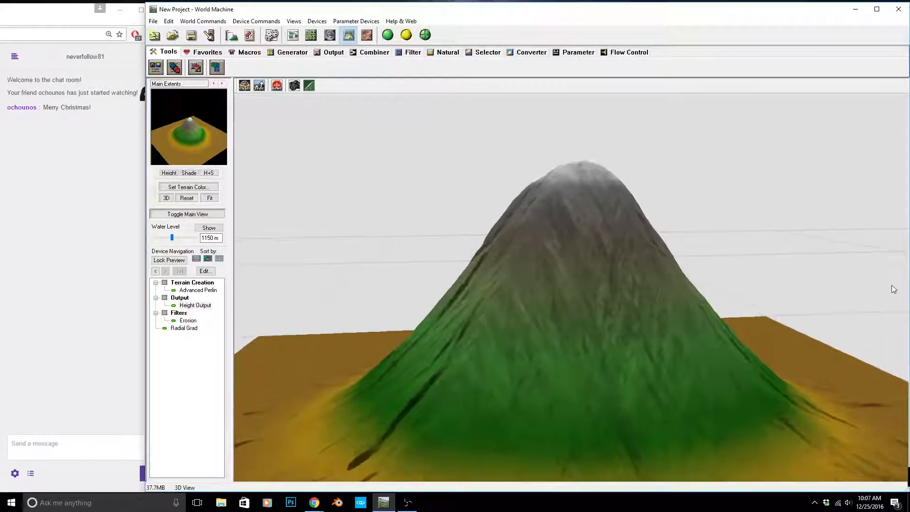
{"action": "left_click_drag", "start_coordinate": [558, 298], "coordinate": [464, 275]}
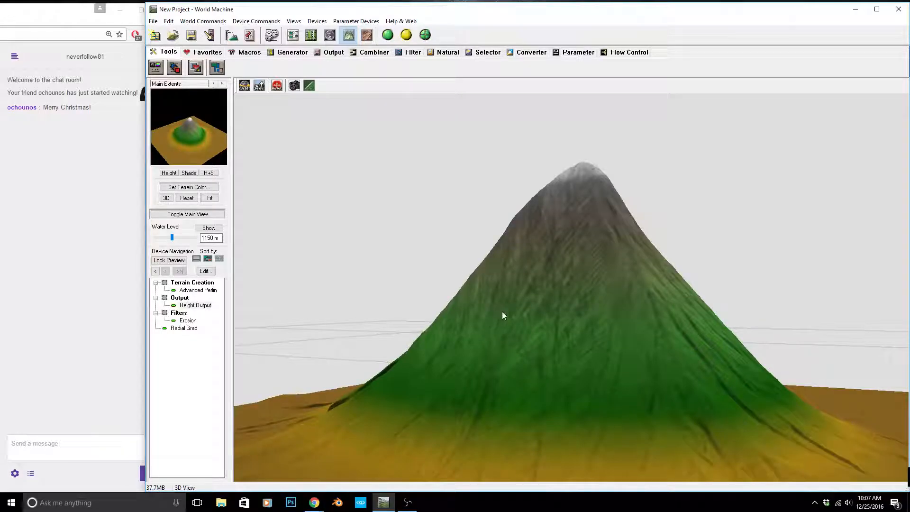
{"action": "left_click_drag", "start_coordinate": [567, 306], "coordinate": [425, 353]}
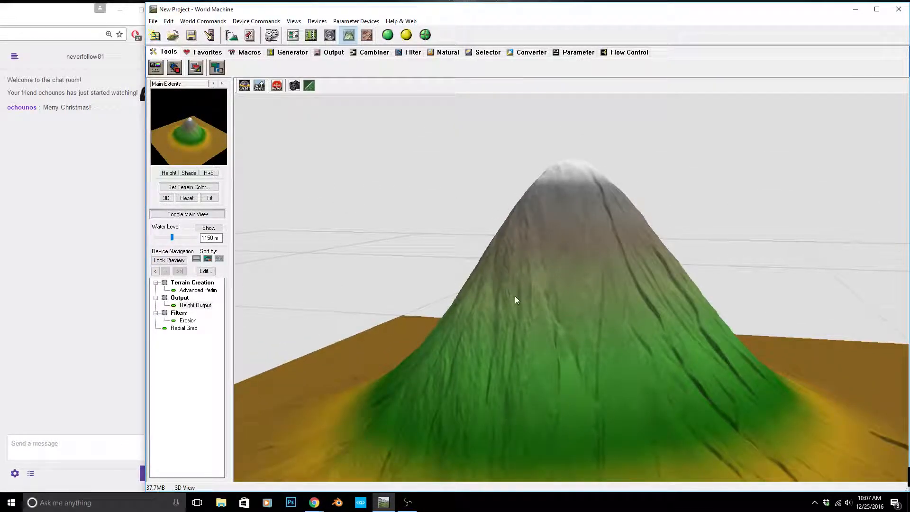
Set Advanced Perlin's feature scale to 1.30 km, checking the mountain shape in the 3D preview, and accept the settings.
{"action": "double_click", "coordinate": [198, 290]}
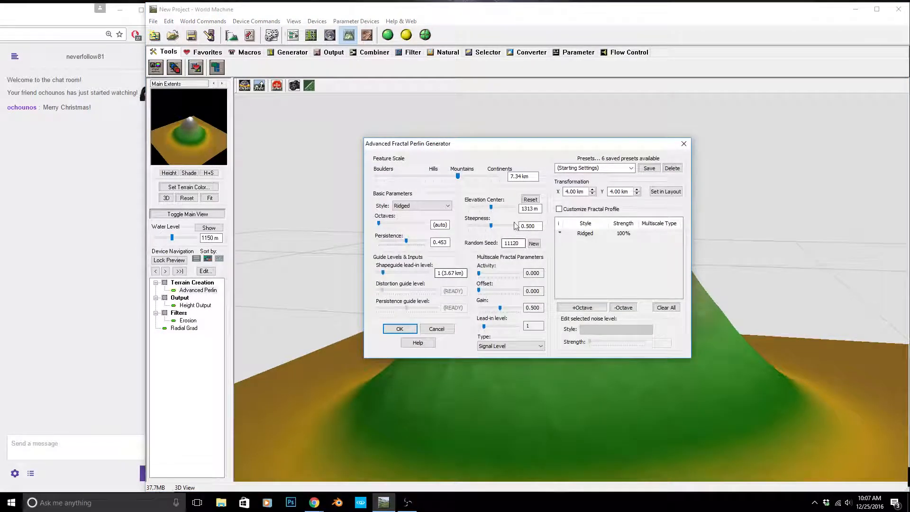
{"action": "left_click_drag", "start_coordinate": [523, 145], "coordinate": [804, 181]}
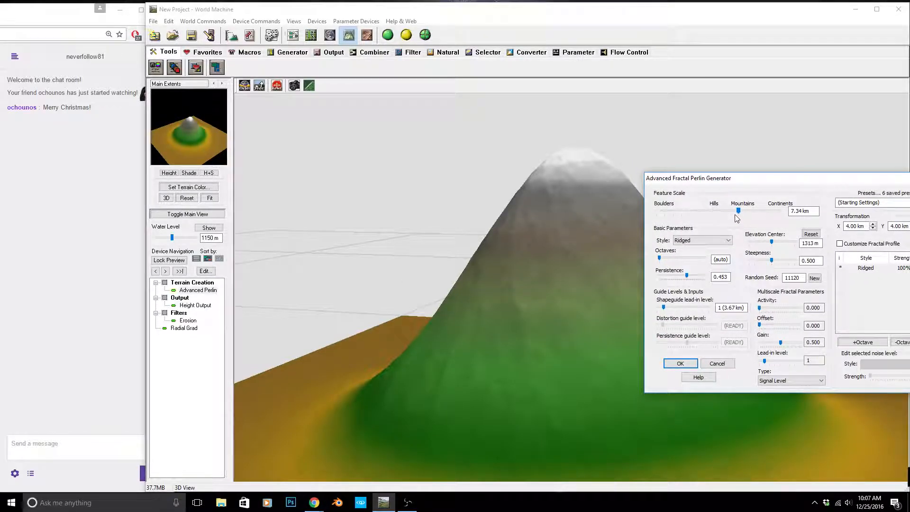
{"action": "left_click_drag", "start_coordinate": [738, 211], "coordinate": [714, 215]}
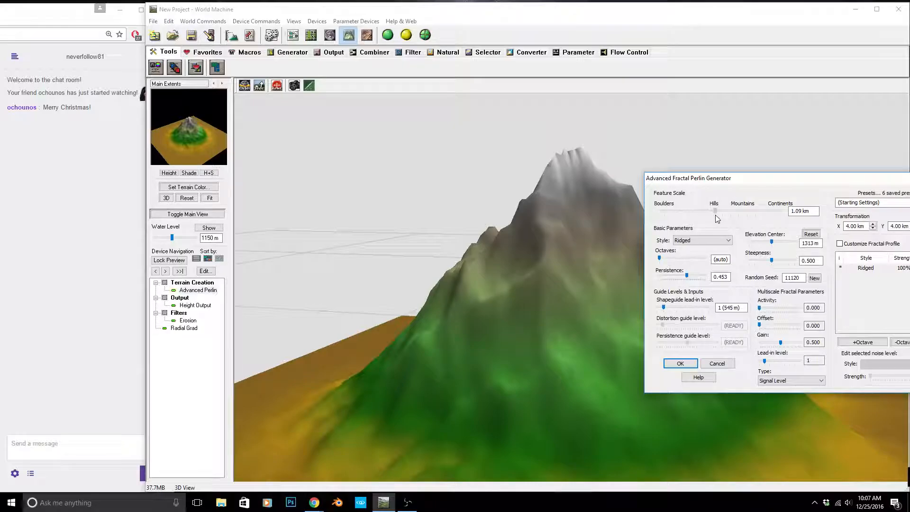
{"action": "left_click_drag", "start_coordinate": [716, 216], "coordinate": [718, 215]}
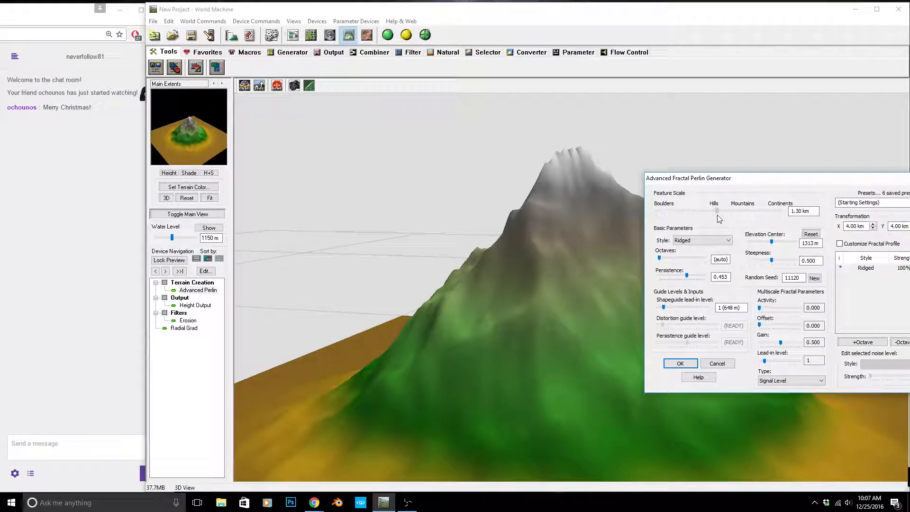
{"action": "left_click", "coordinate": [680, 363]}
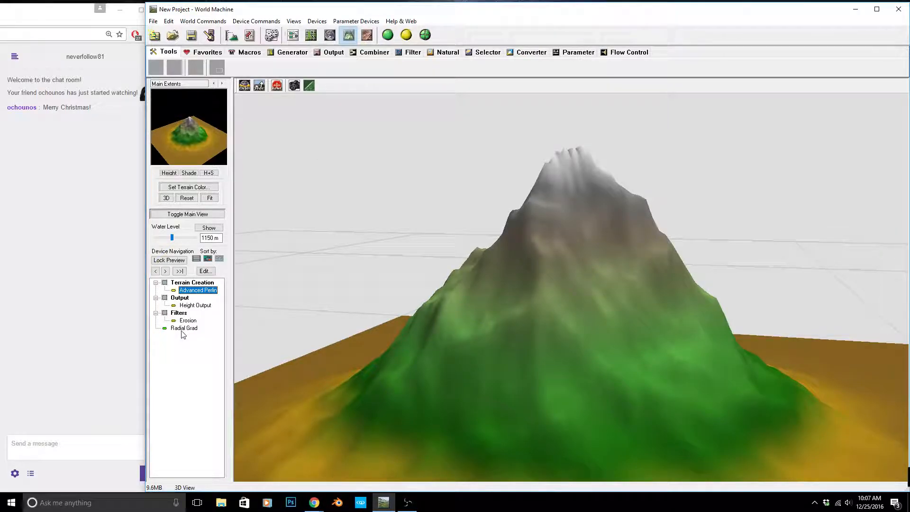
Rebuild the world from Height Output with the smaller feature scale and examine the eroded mountain from above and around.
{"action": "left_click", "coordinate": [195, 306]}
{"action": "left_click", "coordinate": [367, 34]}
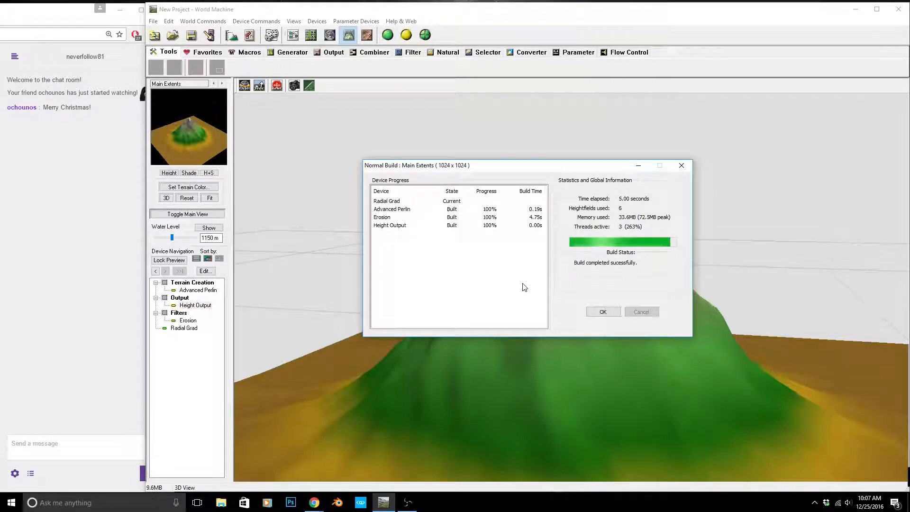
{"action": "left_click", "coordinate": [603, 311]}
{"action": "left_click_drag", "start_coordinate": [497, 311], "coordinate": [214, 313]}
{"action": "left_click_drag", "start_coordinate": [391, 336], "coordinate": [698, 448]}
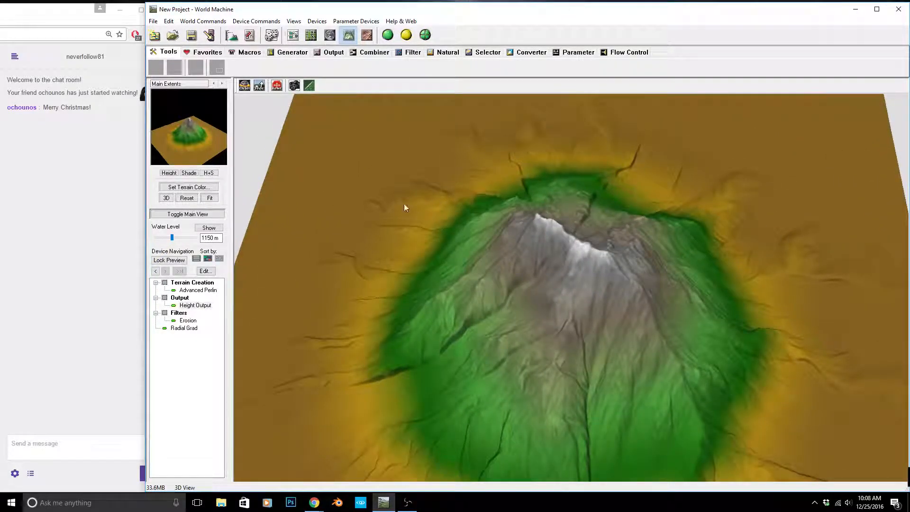
{"action": "left_click_drag", "start_coordinate": [342, 401], "coordinate": [611, 309]}
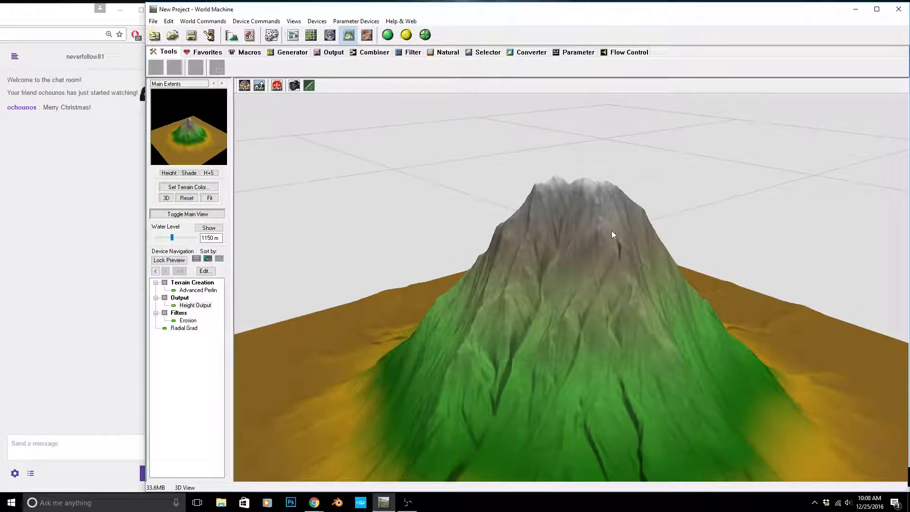
Set the project's normal build resolution to 4096 x 4096 and accept the project settings.
{"action": "left_click", "coordinate": [293, 35]}
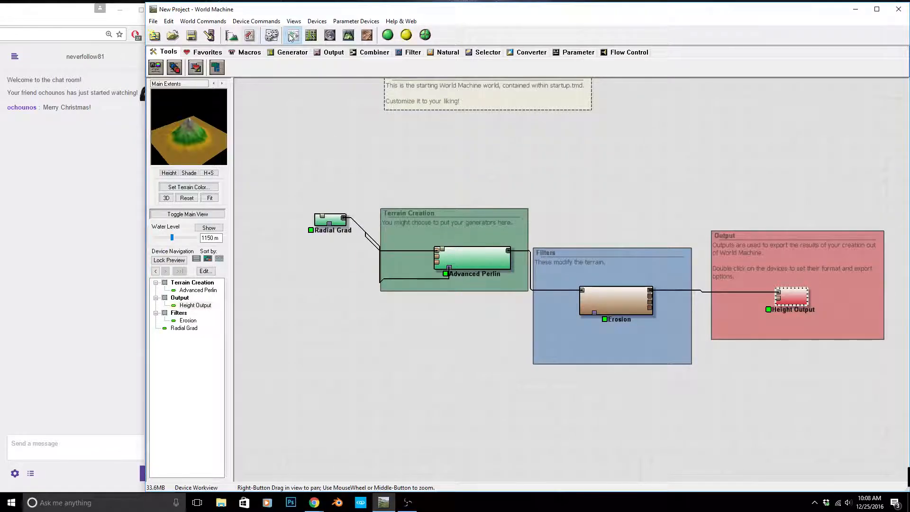
{"action": "left_click", "coordinate": [231, 36]}
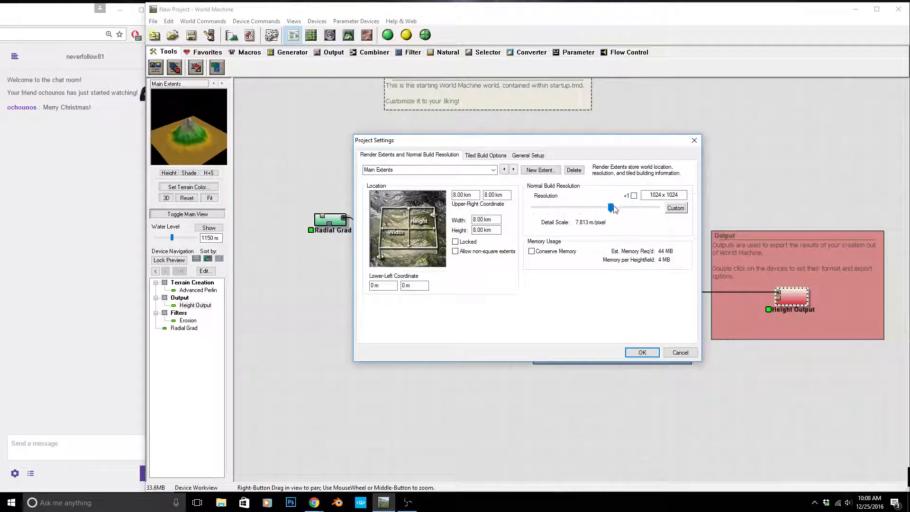
{"action": "left_click", "coordinate": [633, 208]}
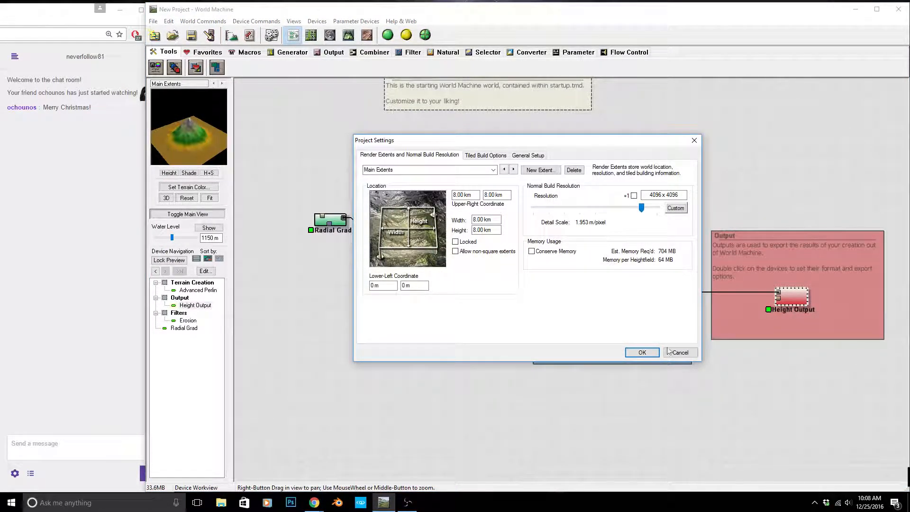
{"action": "left_click", "coordinate": [641, 352]}
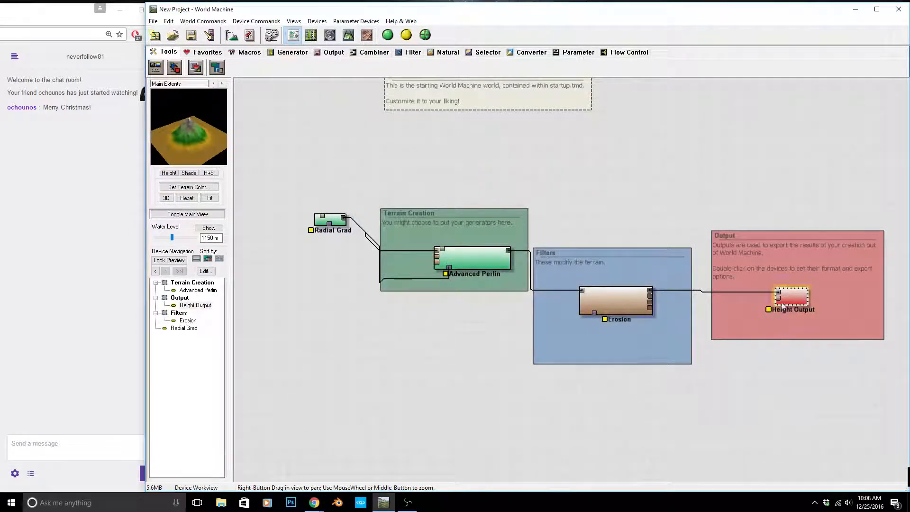
Show Height Output in the 3D view and build the world at 4096 x 4096, moving the progress window aside.
{"action": "left_click", "coordinate": [348, 36]}
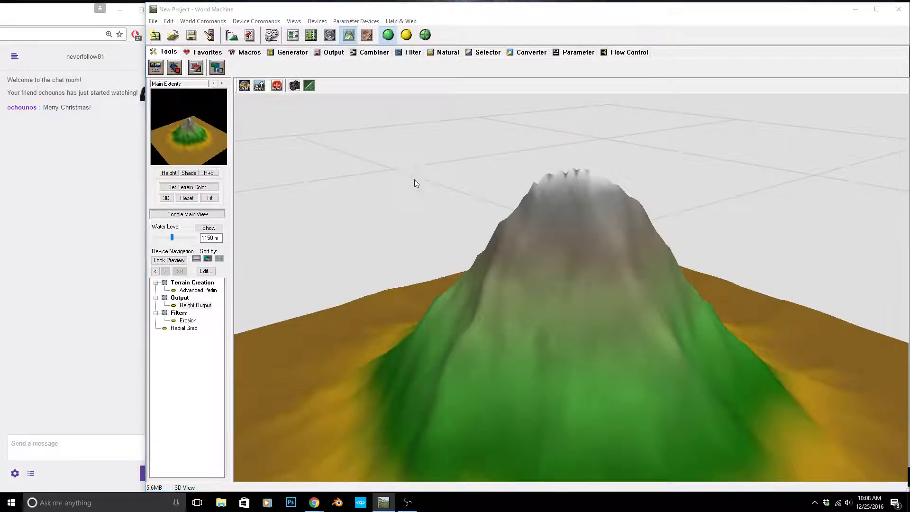
{"action": "key", "text": "F5"}
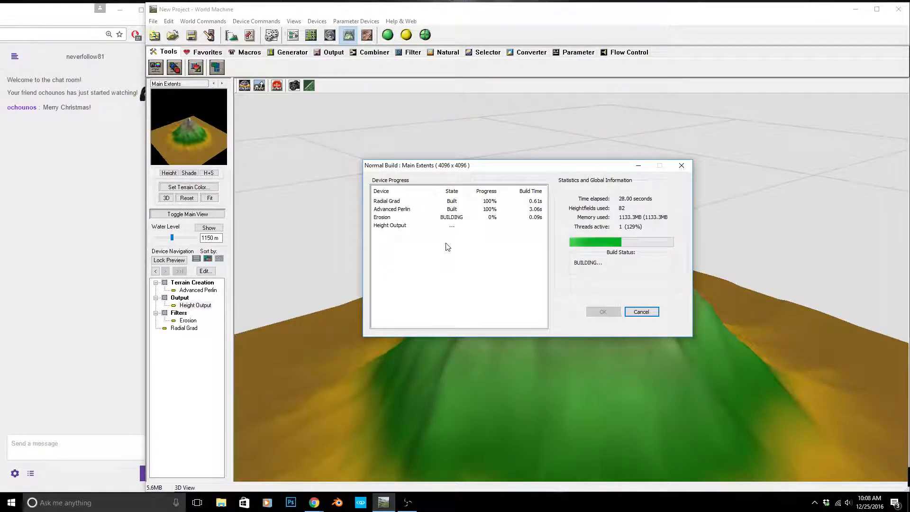
{"action": "left_click_drag", "start_coordinate": [515, 171], "coordinate": [679, 42]}
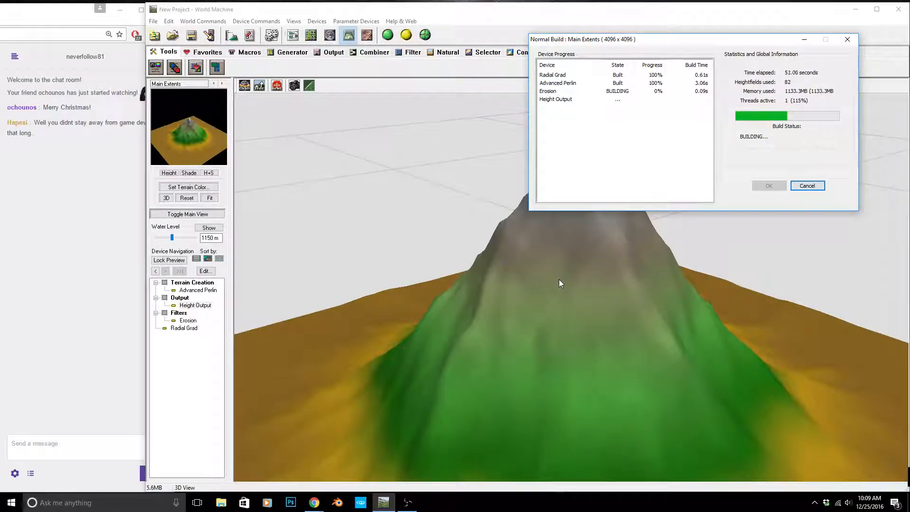
{"action": "left_click", "coordinate": [84, 173]}
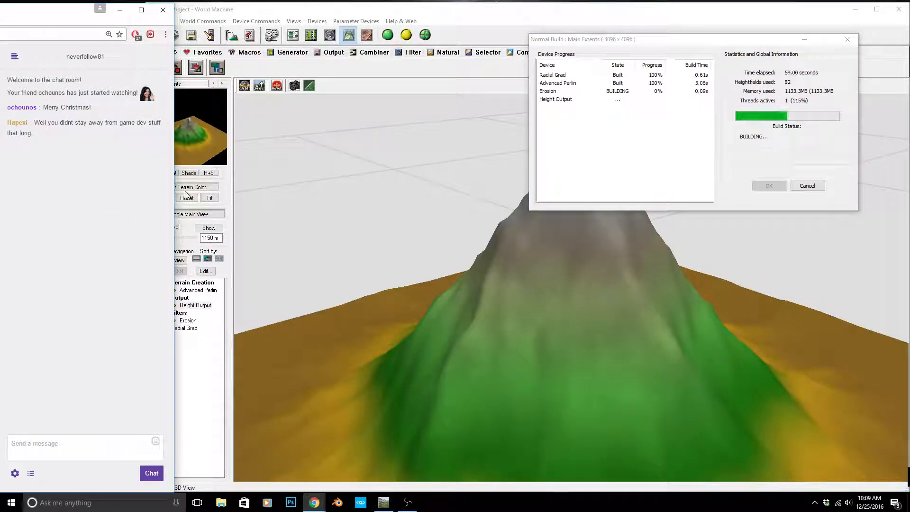
{"action": "left_click_drag", "start_coordinate": [174, 197], "coordinate": [169, 198]}
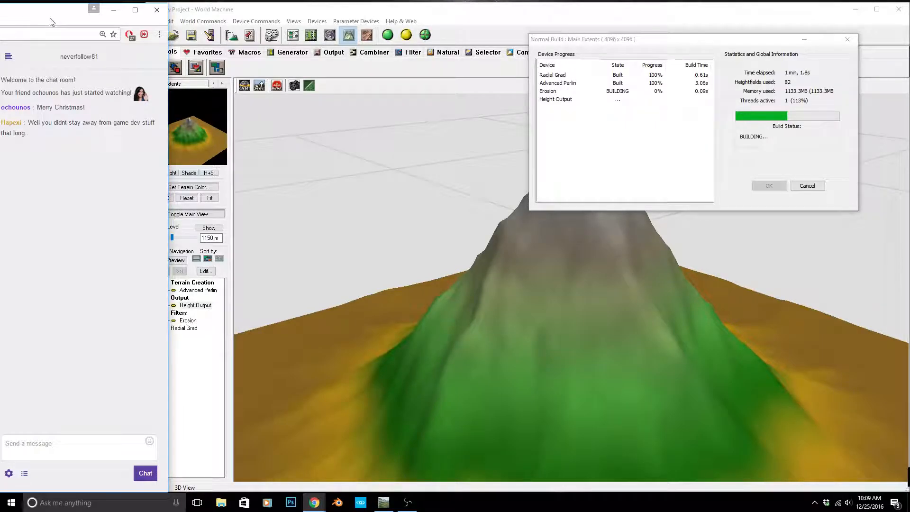
{"action": "left_click_drag", "start_coordinate": [53, 15], "coordinate": [58, 13]}
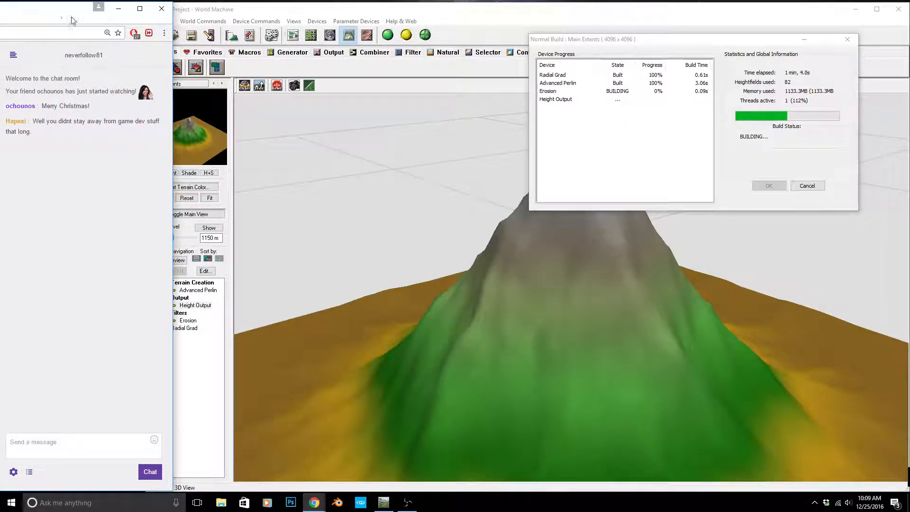
{"action": "left_click", "coordinate": [584, 14]}
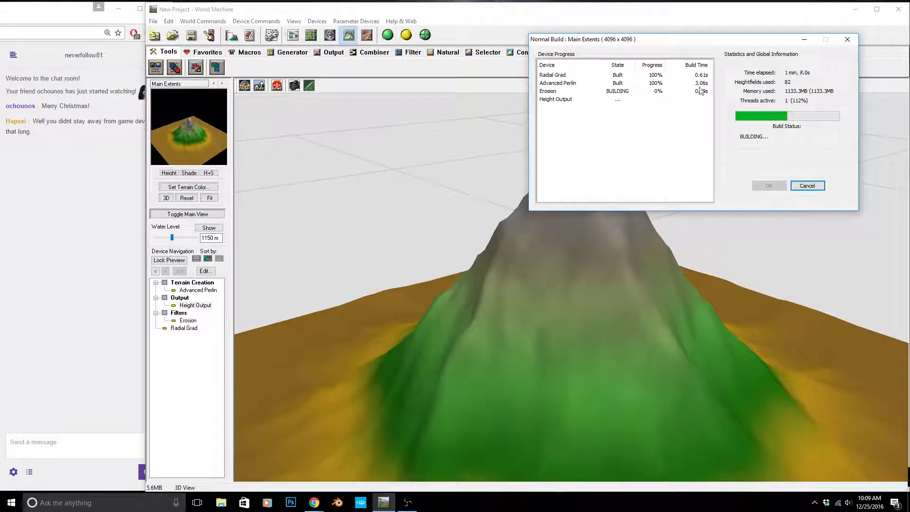
{"action": "left_click_drag", "start_coordinate": [732, 41], "coordinate": [607, 88]}
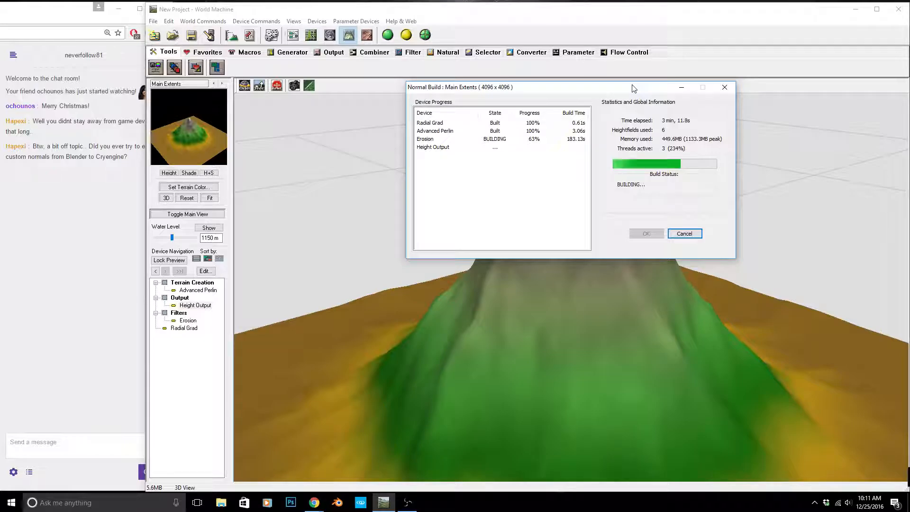
{"action": "left_click", "coordinate": [104, 249]}
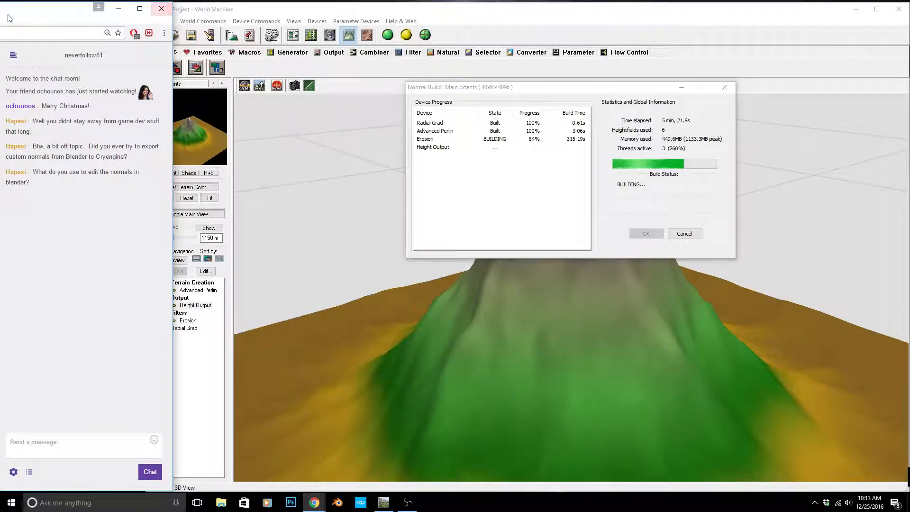
Switch to Blender, fit its window beside the chat, dismiss the splash screen and widen the properties editor.
{"action": "left_click", "coordinate": [342, 502]}
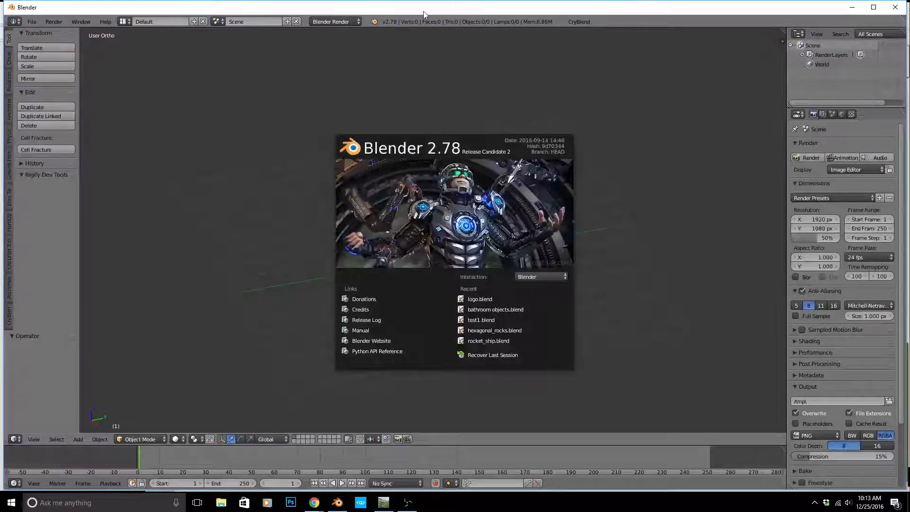
{"action": "left_click_drag", "start_coordinate": [423, 12], "coordinate": [583, 15]}
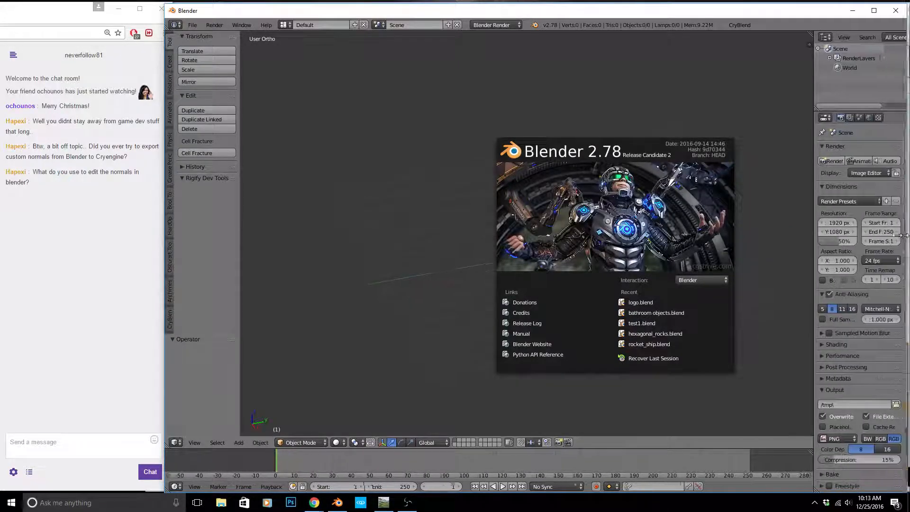
{"action": "left_click", "coordinate": [393, 198]}
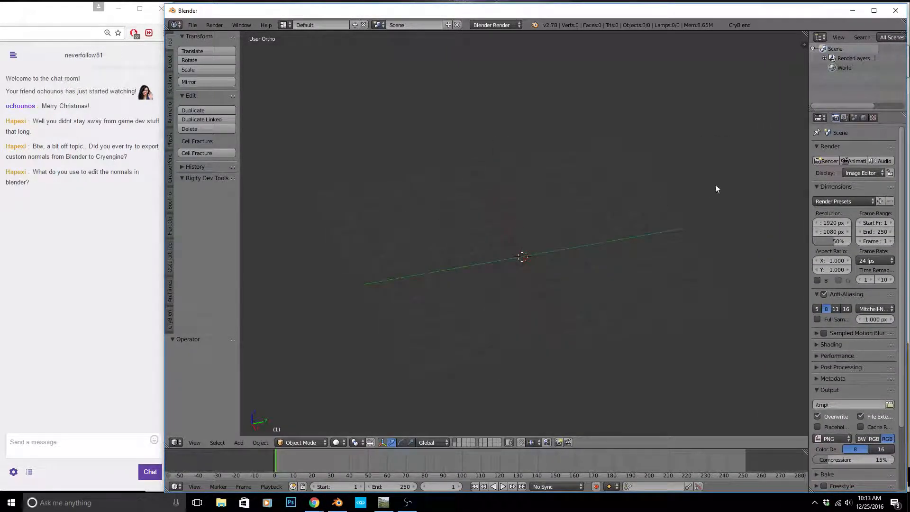
{"action": "left_click_drag", "start_coordinate": [808, 147], "coordinate": [726, 169]}
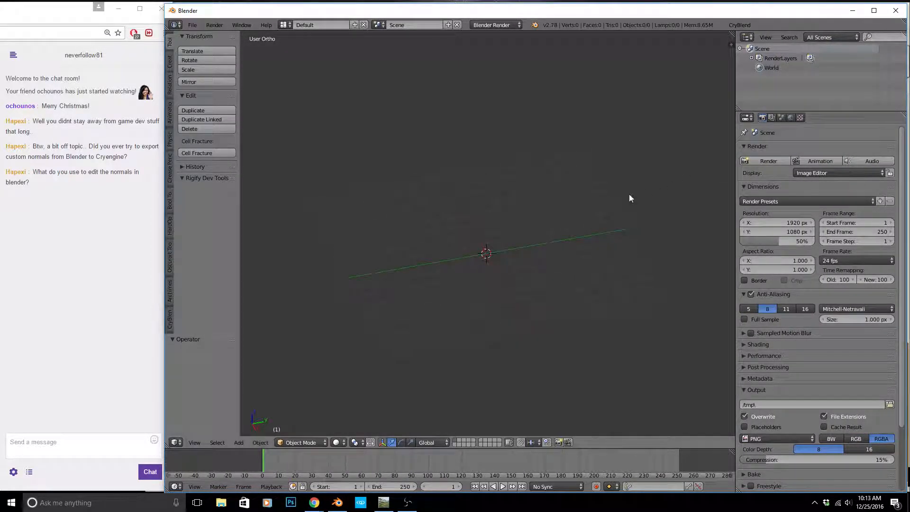
Add a cube mesh to the empty scene and open the list of modifiers available for it.
{"action": "key", "text": "shift+a"}
{"action": "mouse_move", "coordinate": [501, 257]}
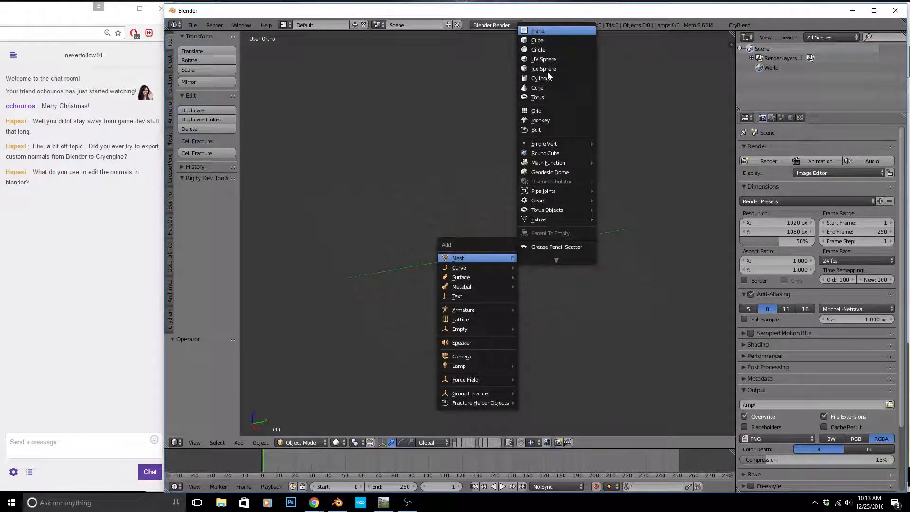
{"action": "scroll", "coordinate": [551, 43], "scroll_direction": "up", "scroll_amount": 1}
{"action": "scroll", "coordinate": [551, 45], "scroll_direction": "up", "scroll_amount": 2}
{"action": "scroll", "coordinate": [550, 44], "scroll_direction": "down", "scroll_amount": 3}
{"action": "scroll", "coordinate": [549, 45], "scroll_direction": "up", "scroll_amount": 3}
{"action": "key", "text": "Return"}
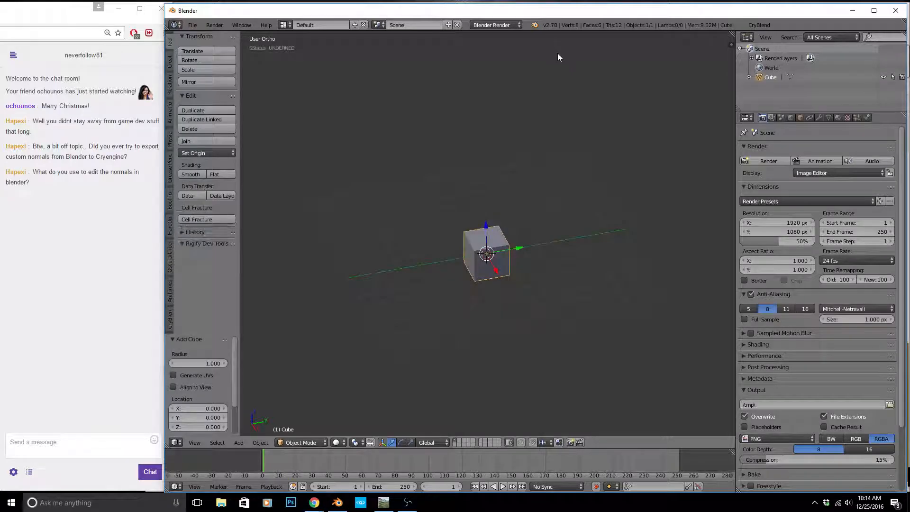
{"action": "left_click", "coordinate": [818, 118]}
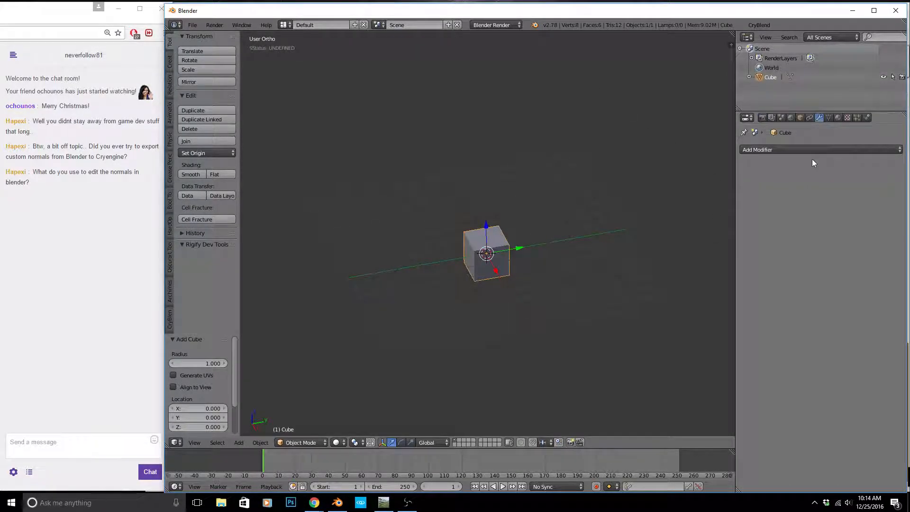
{"action": "left_click", "coordinate": [814, 150]}
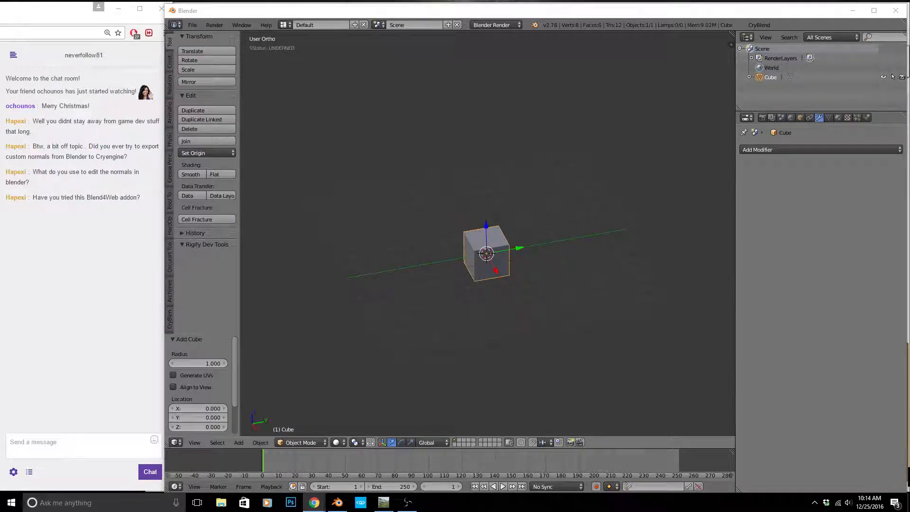
Switch back to World Machine and check the progress of the 4096 x 4096 build.
{"action": "left_click", "coordinate": [56, 12]}
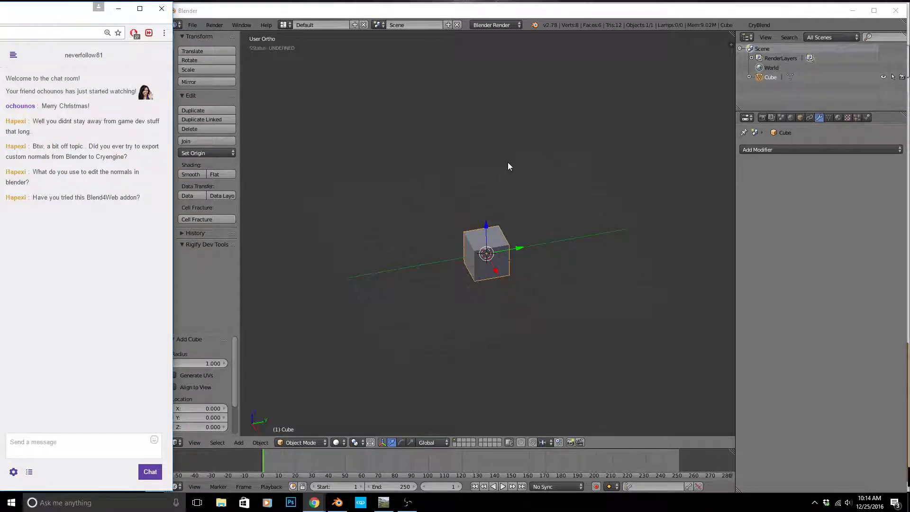
{"action": "left_click", "coordinate": [381, 504]}
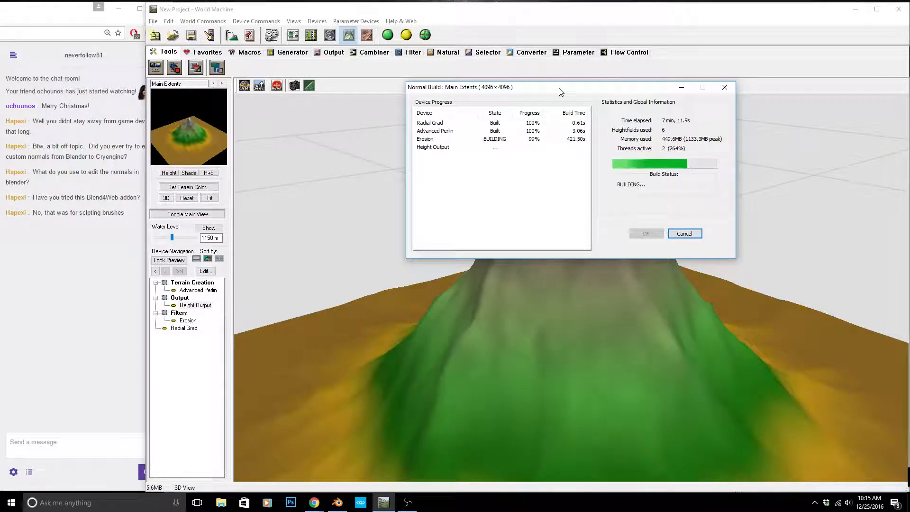
{"action": "key", "text": "alt+Tab"}
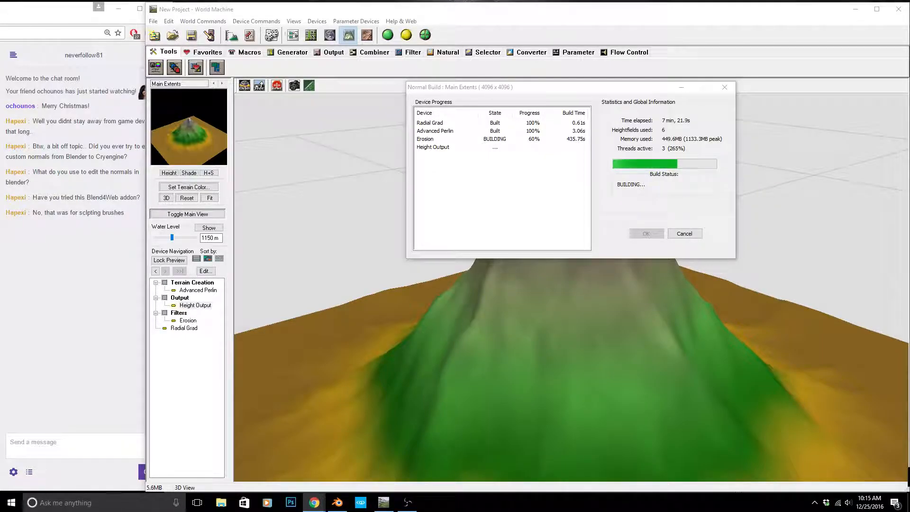
{"action": "key", "text": "alt+Tab"}
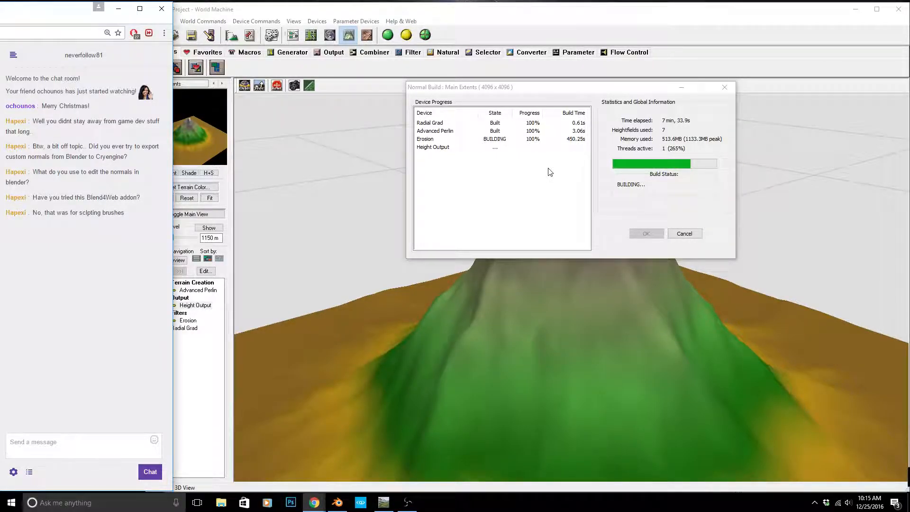
Close the finished build's progress window and examine the eroded mountain in the 3D view.
{"action": "left_click", "coordinate": [645, 235]}
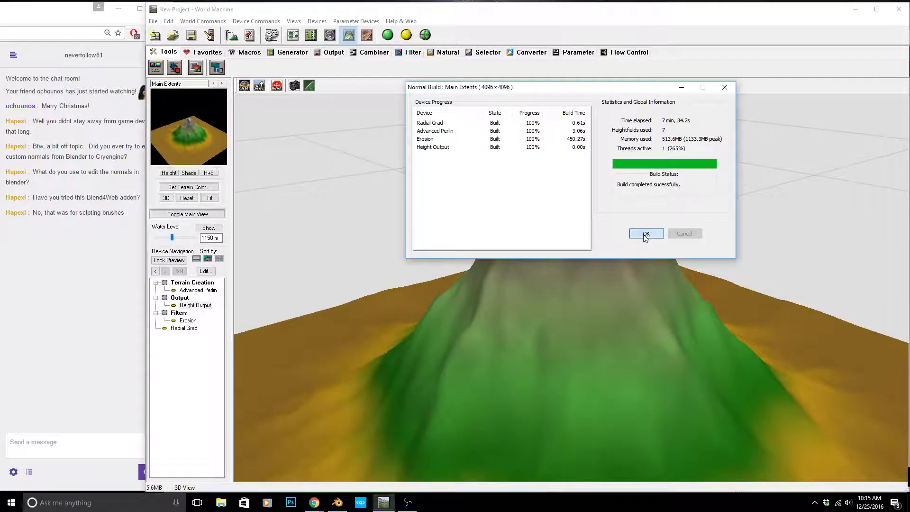
{"action": "left_click", "coordinate": [645, 233]}
{"action": "left_click_drag", "start_coordinate": [564, 320], "coordinate": [483, 364]}
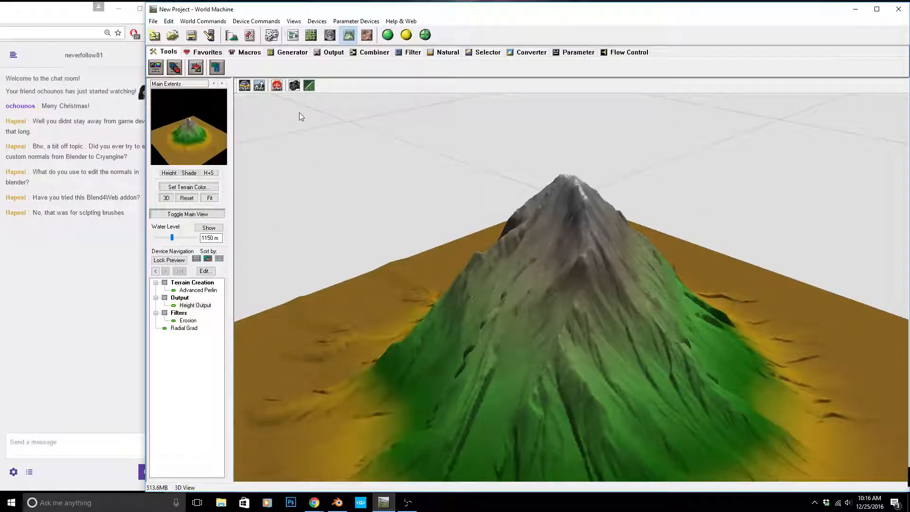
Set Height Output's file format to TIFF (16bit) and write the output to disk.
{"action": "left_click", "coordinate": [292, 35]}
{"action": "double_click", "coordinate": [791, 296]}
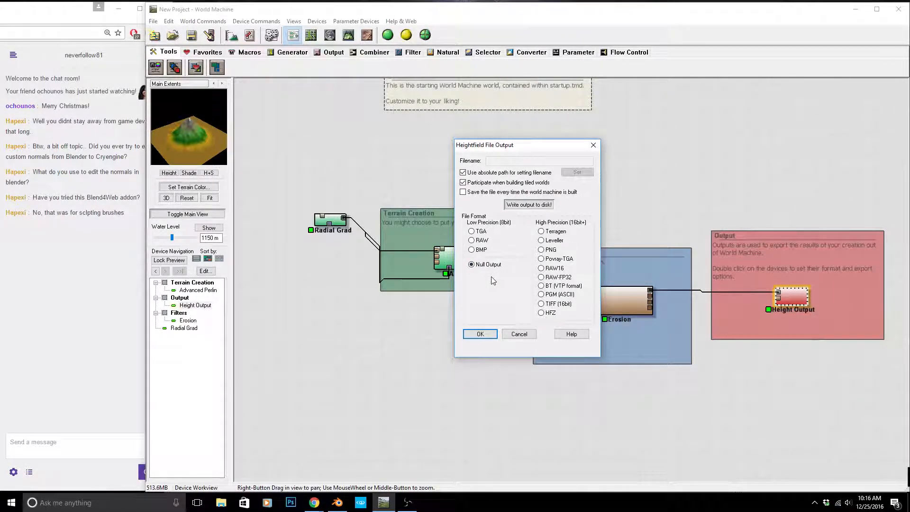
{"action": "left_click", "coordinate": [541, 250]}
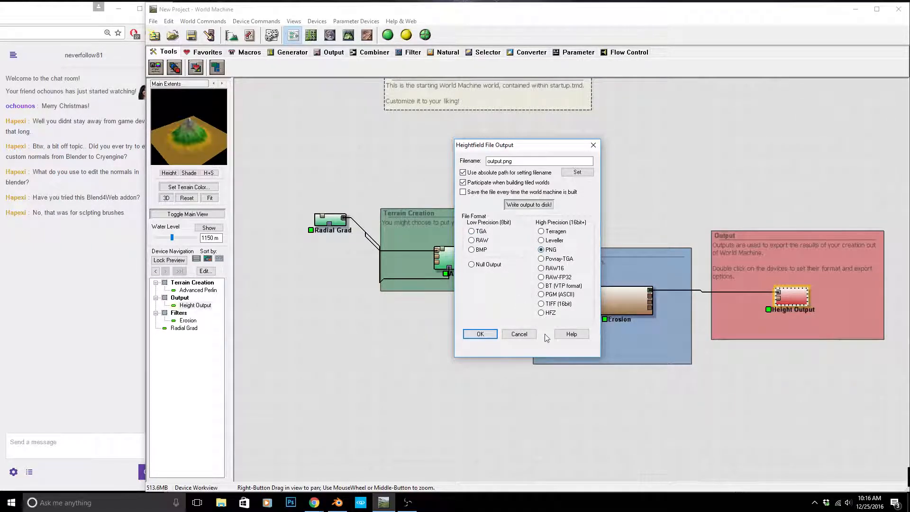
{"action": "left_click", "coordinate": [541, 303]}
{"action": "left_click", "coordinate": [534, 205]}
Start setting the heightmap's output path and browse to the ON_yOUR_OWN ASSETS folder on drive D.
{"action": "left_click", "coordinate": [574, 173]}
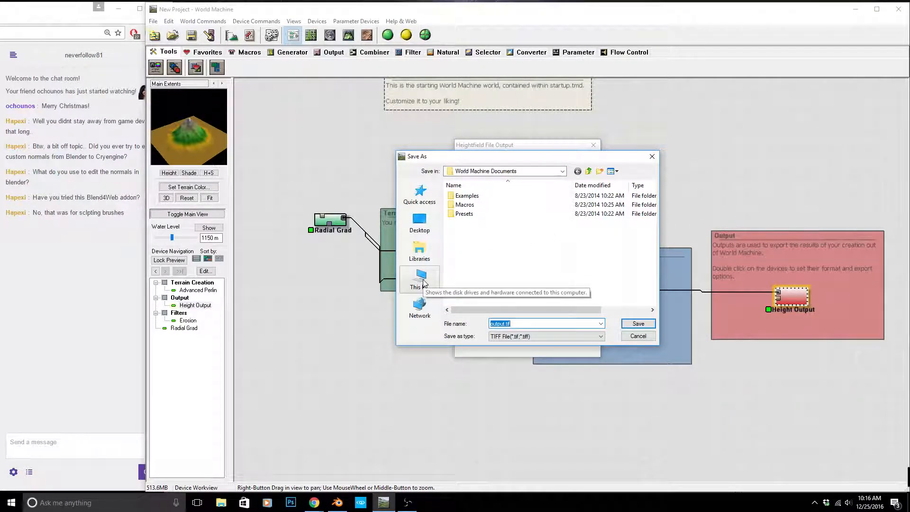
{"action": "left_click", "coordinate": [436, 270]}
{"action": "scroll", "coordinate": [504, 256], "scroll_direction": "down", "scroll_amount": 5}
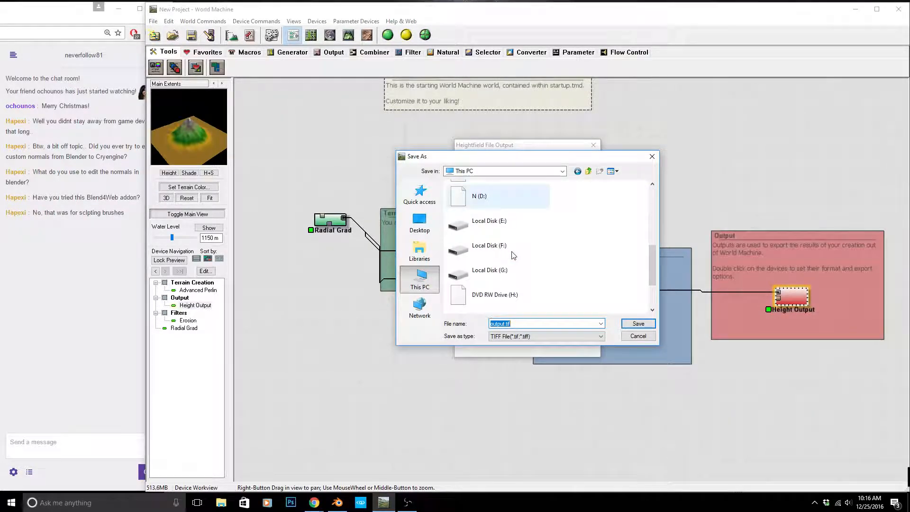
{"action": "scroll", "coordinate": [512, 256], "scroll_direction": "up", "scroll_amount": 3}
{"action": "scroll", "coordinate": [513, 256], "scroll_direction": "down", "scroll_amount": 3}
{"action": "double_click", "coordinate": [504, 240]}
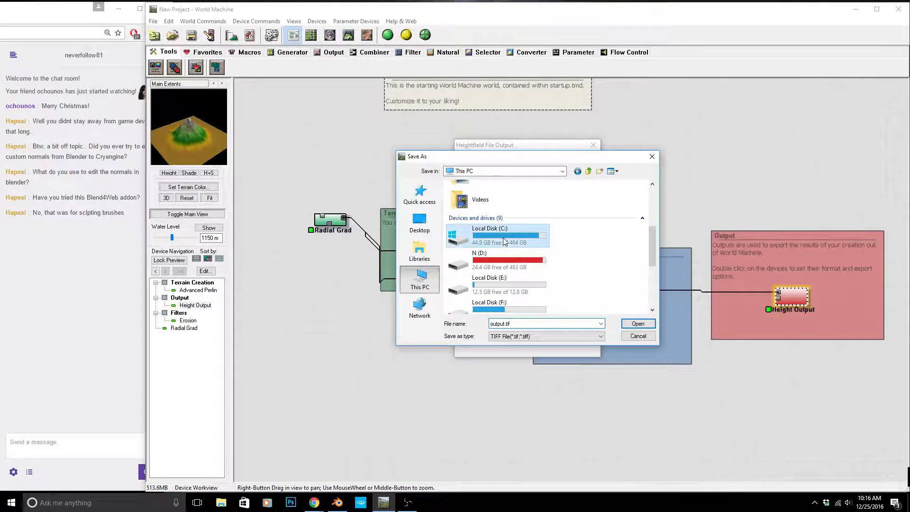
{"action": "left_click", "coordinate": [419, 279]}
{"action": "scroll", "coordinate": [503, 270], "scroll_direction": "down", "scroll_amount": 5}
{"action": "scroll", "coordinate": [507, 244], "scroll_direction": "up", "scroll_amount": 1}
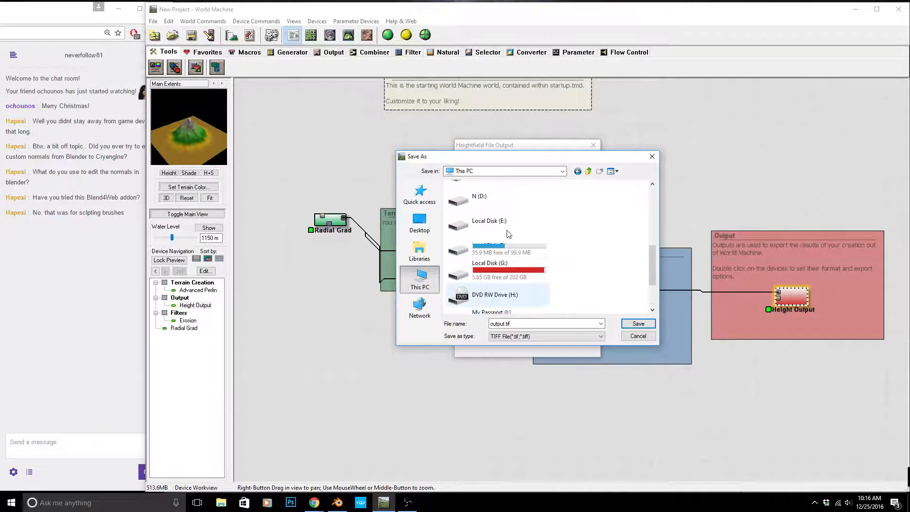
{"action": "double_click", "coordinate": [493, 194]}
{"action": "scroll", "coordinate": [508, 255], "scroll_direction": "down", "scroll_amount": 5}
{"action": "double_click", "coordinate": [486, 204]}
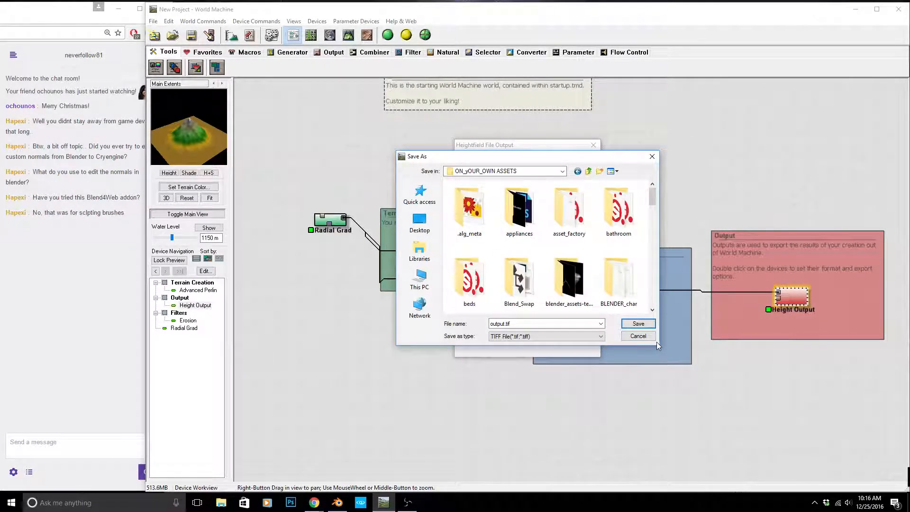
Go into the natural folder and open its mountains subfolder as the heightmap's save location.
{"action": "scroll", "coordinate": [596, 274], "scroll_direction": "down", "scroll_amount": 1}
{"action": "scroll", "coordinate": [595, 274], "scroll_direction": "down", "scroll_amount": 1}
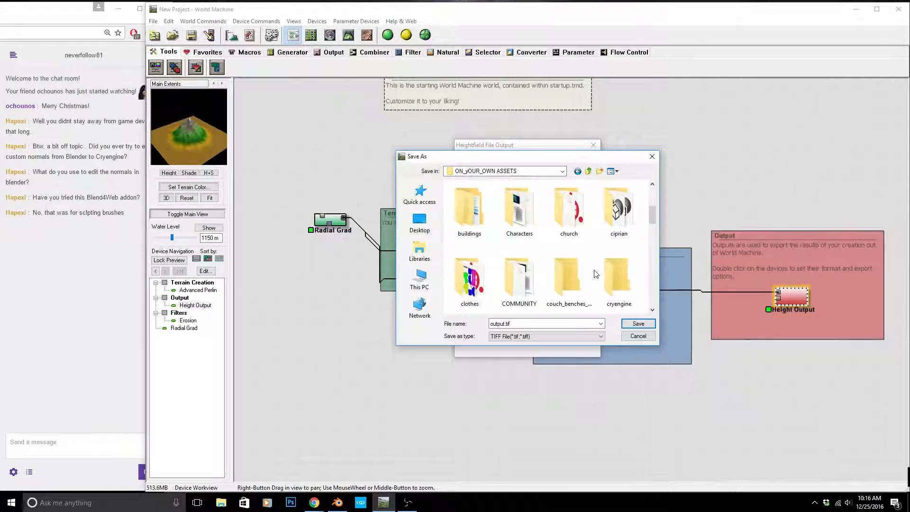
{"action": "scroll", "coordinate": [595, 274], "scroll_direction": "down", "scroll_amount": 1}
{"action": "scroll", "coordinate": [596, 274], "scroll_direction": "down", "scroll_amount": 2}
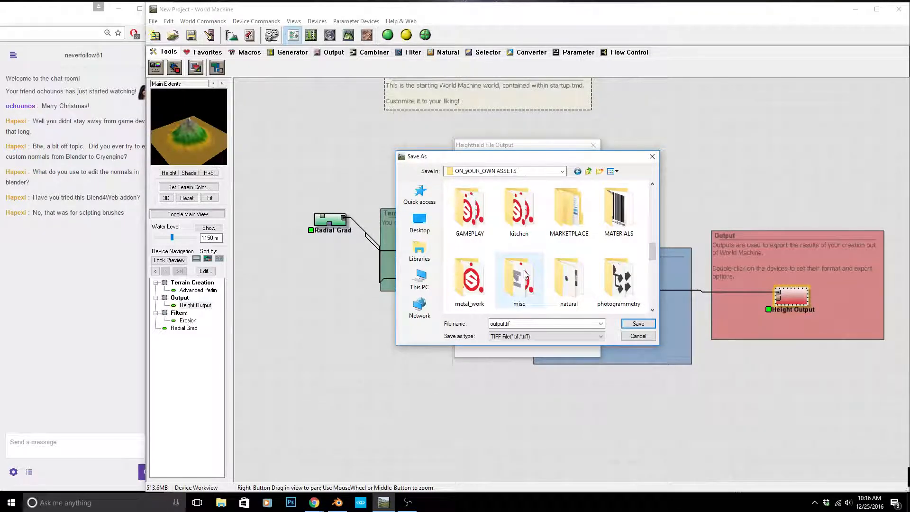
{"action": "left_click", "coordinate": [567, 286]}
{"action": "double_click", "coordinate": [567, 287]}
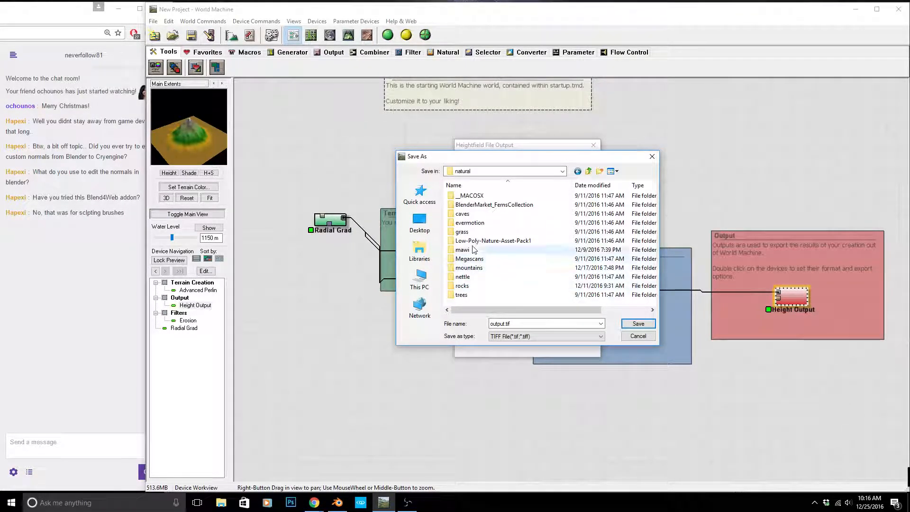
{"action": "double_click", "coordinate": [490, 269]}
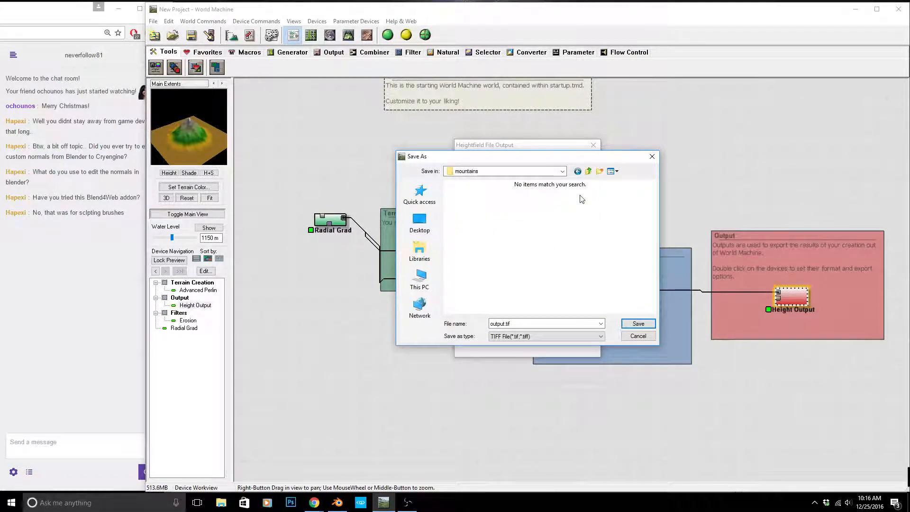
Create a folder named stream_mountian inside the mountains folder and open it.
{"action": "left_click", "coordinate": [599, 171]}
{"action": "type", "text": "stream"}
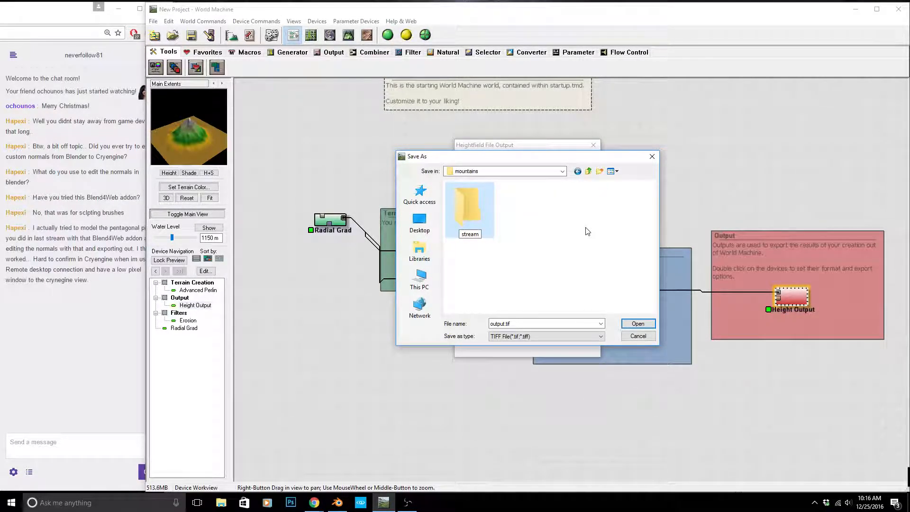
{"action": "type", "text": "_mount"}
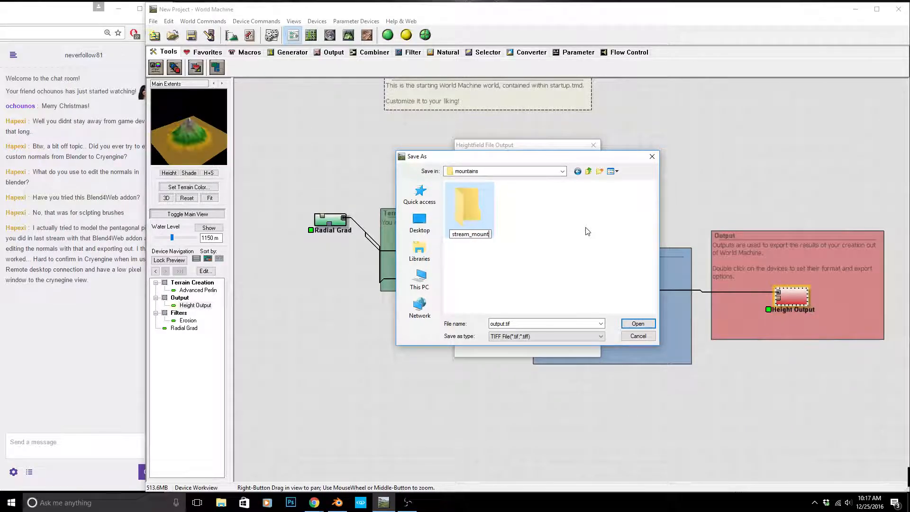
{"action": "type", "text": "iaa"}
{"action": "key", "text": "BackSpace"}
{"action": "type", "text": "n"}
{"action": "key", "text": "Return"}
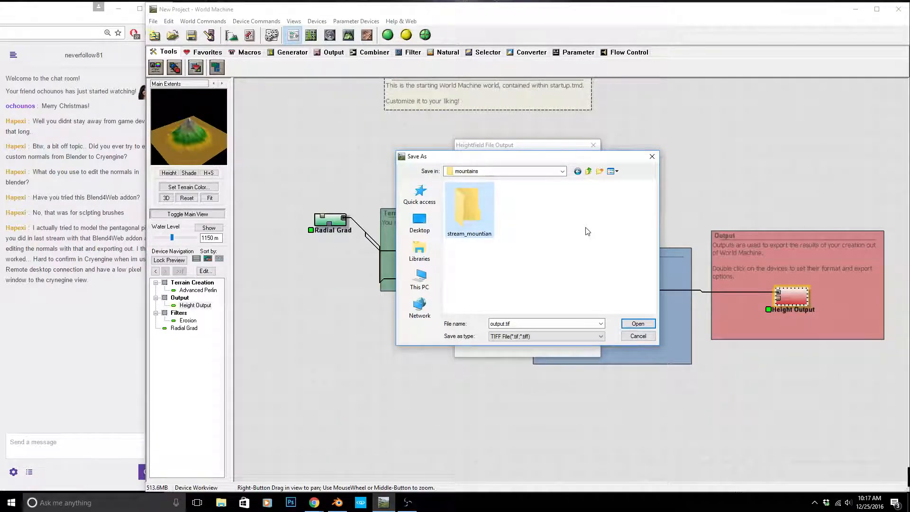
{"action": "key", "text": "Return"}
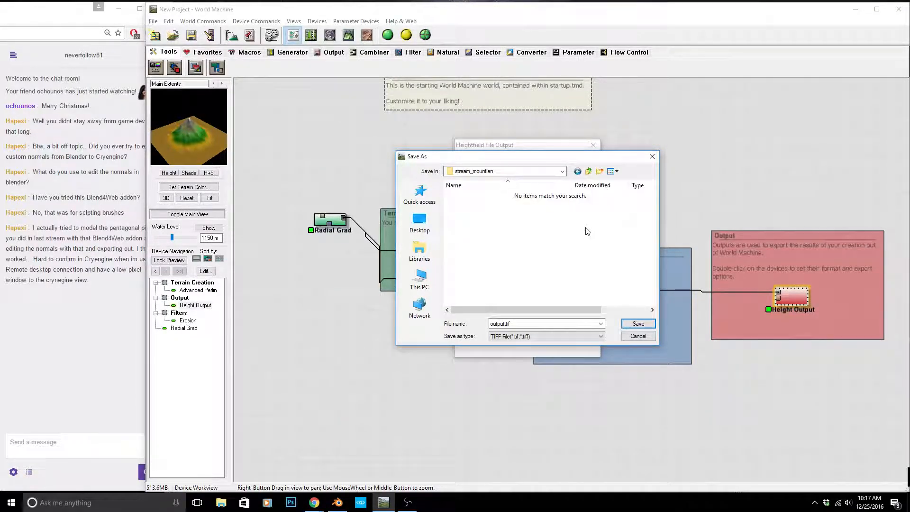
Set output.tif in this folder as the output file, write the heightmap to disk and dismiss the Height Output settings.
{"action": "left_click", "coordinate": [638, 323]}
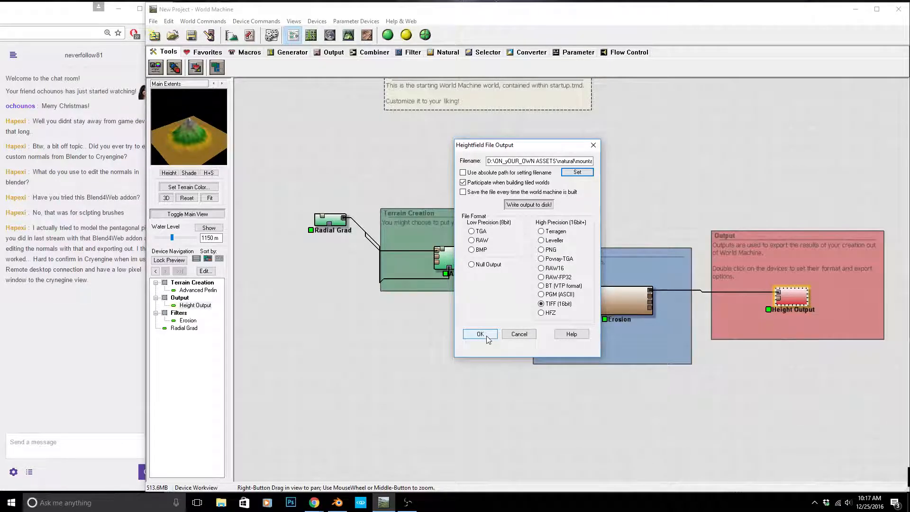
{"action": "left_click", "coordinate": [529, 205]}
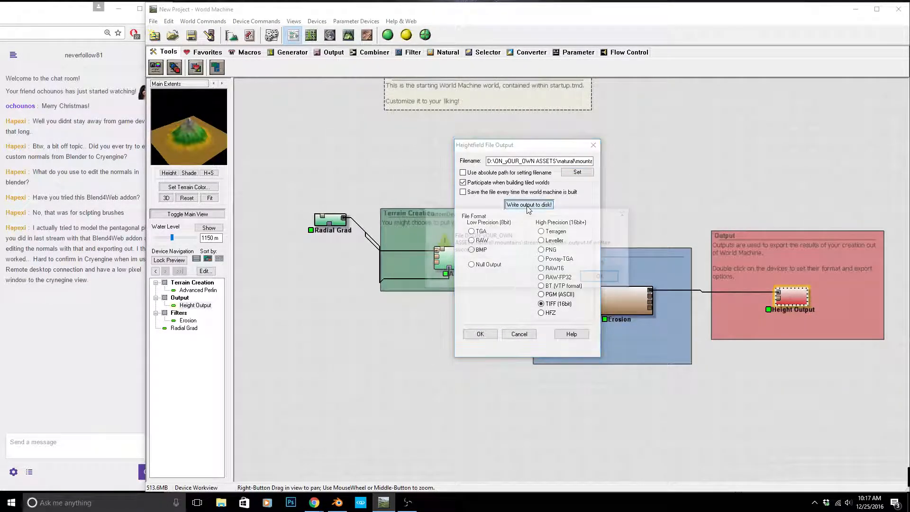
{"action": "left_click", "coordinate": [601, 277]}
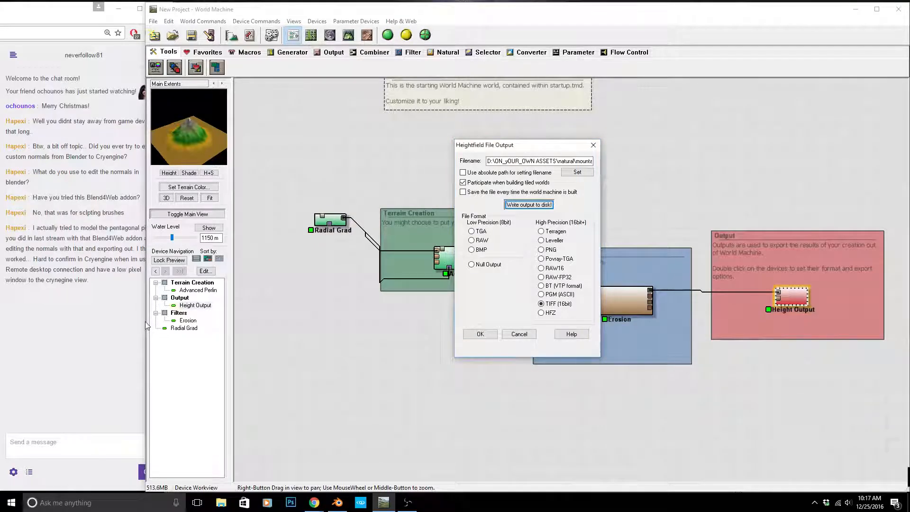
{"action": "left_click", "coordinate": [515, 337]}
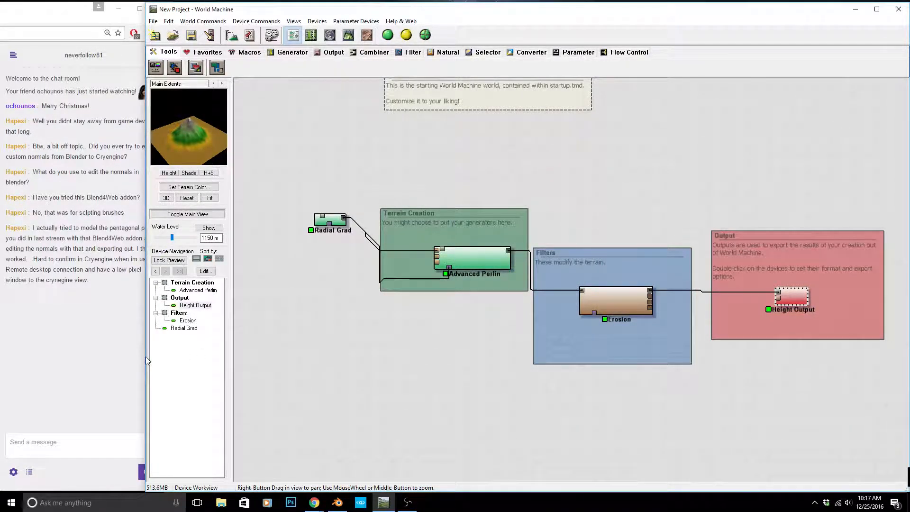
{"action": "left_click_drag", "start_coordinate": [144, 361], "coordinate": [168, 359]}
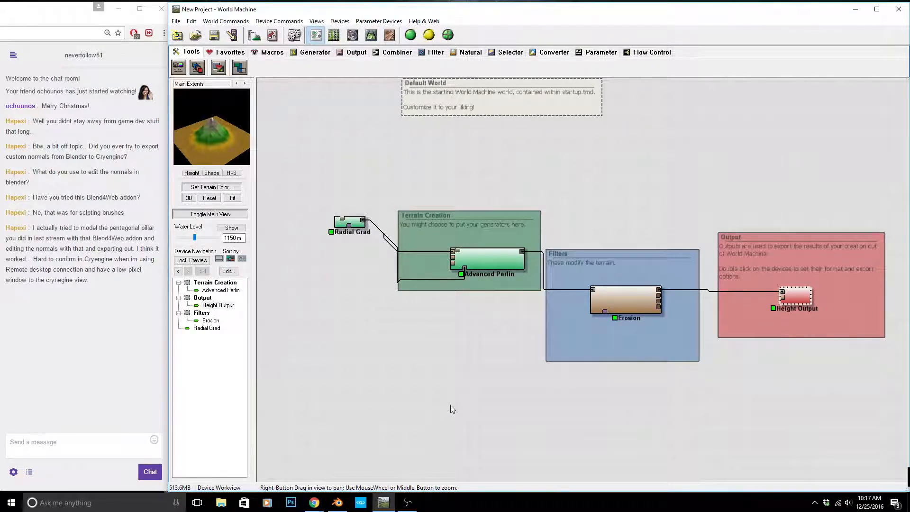
Switch to Blender and replace the cube with a plane scaled by 10.
{"action": "left_click", "coordinate": [337, 503]}
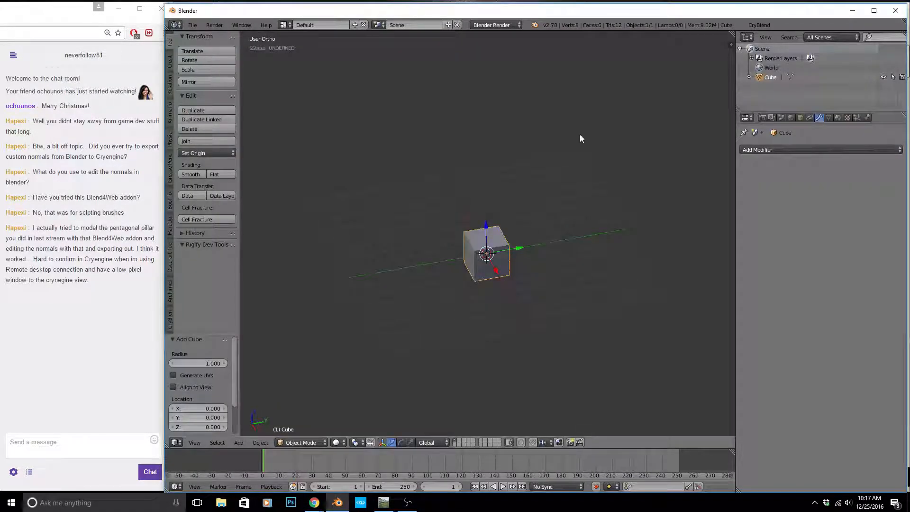
{"action": "key", "text": "Delete"}
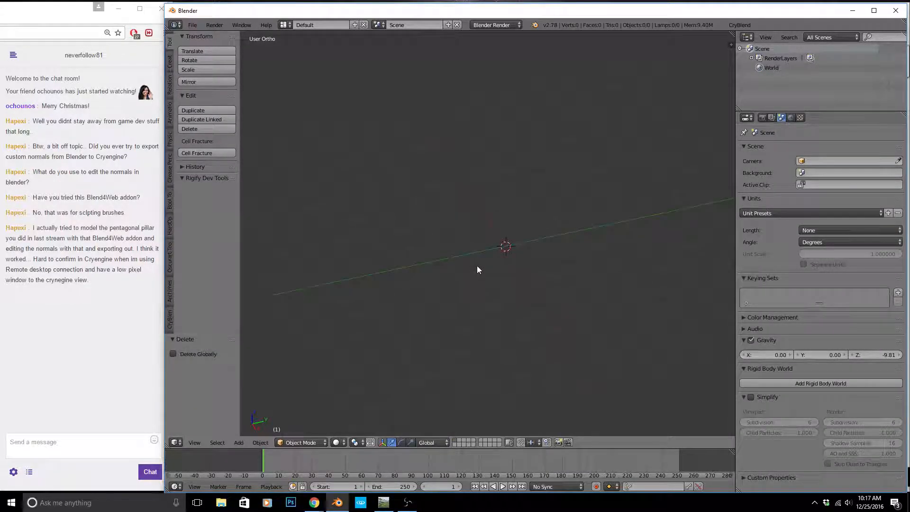
{"action": "key", "text": "shift+a"}
{"action": "mouse_move", "coordinate": [478, 266]}
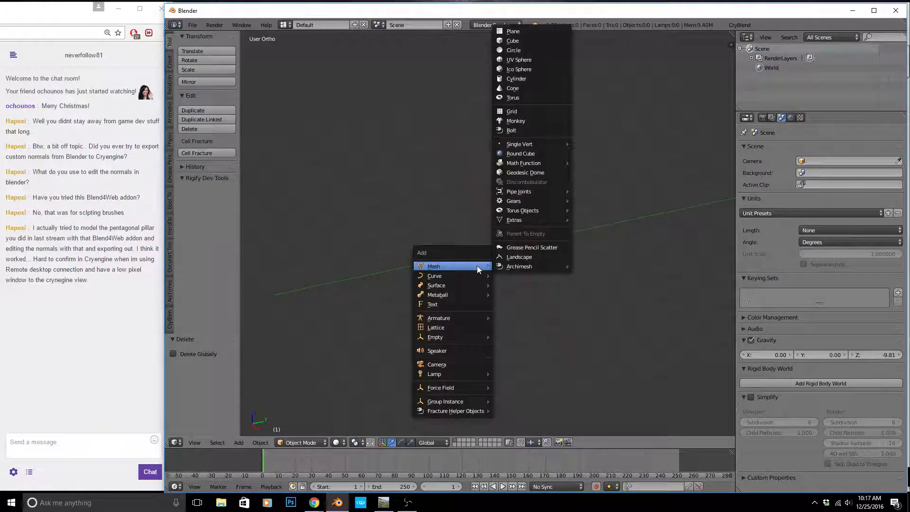
{"action": "left_click", "coordinate": [503, 31]}
{"action": "key", "text": "s"}
{"action": "key", "text": "1"}
{"action": "key", "text": "0"}
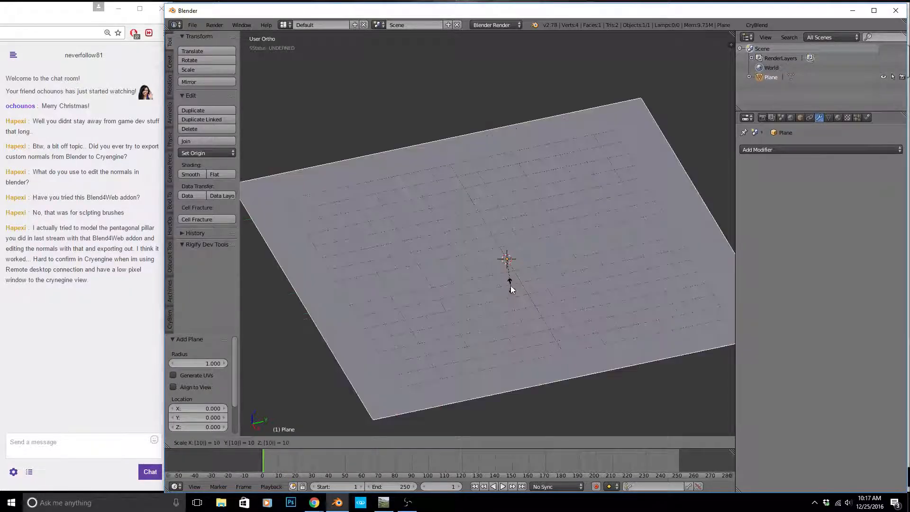
{"action": "key", "text": "Return"}
{"action": "scroll", "coordinate": [512, 289], "scroll_direction": "down", "scroll_amount": 3}
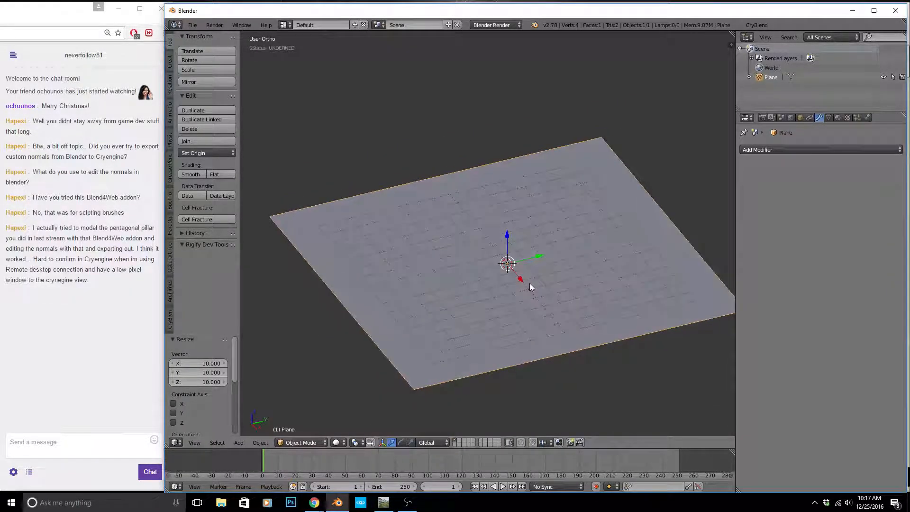
Apply the plane's rotation and scale, and enter Edit Mode on it.
{"action": "key", "text": "n"}
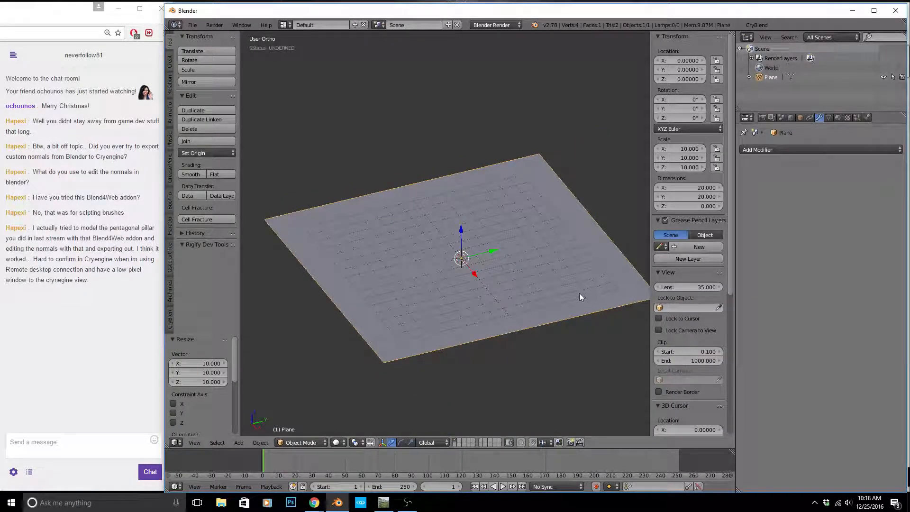
{"action": "key", "text": "ctrl+a"}
{"action": "left_click", "coordinate": [555, 318]}
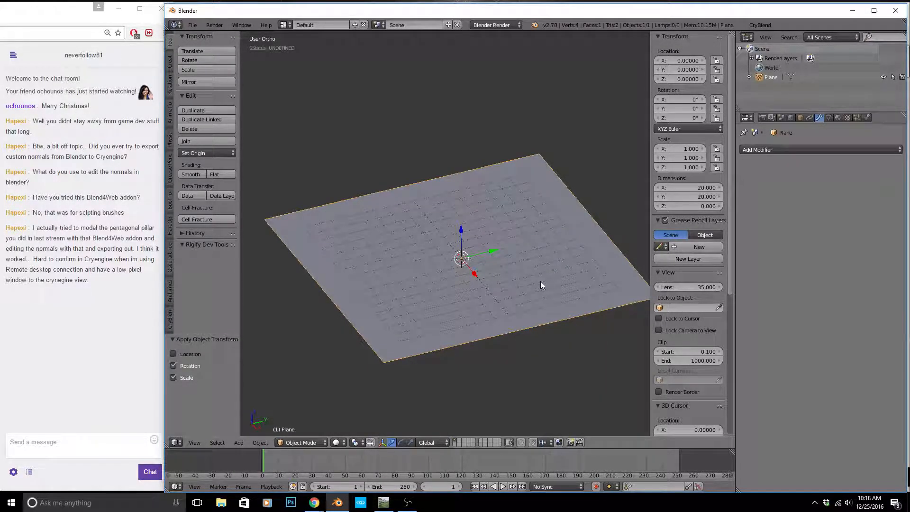
{"action": "key", "text": "n"}
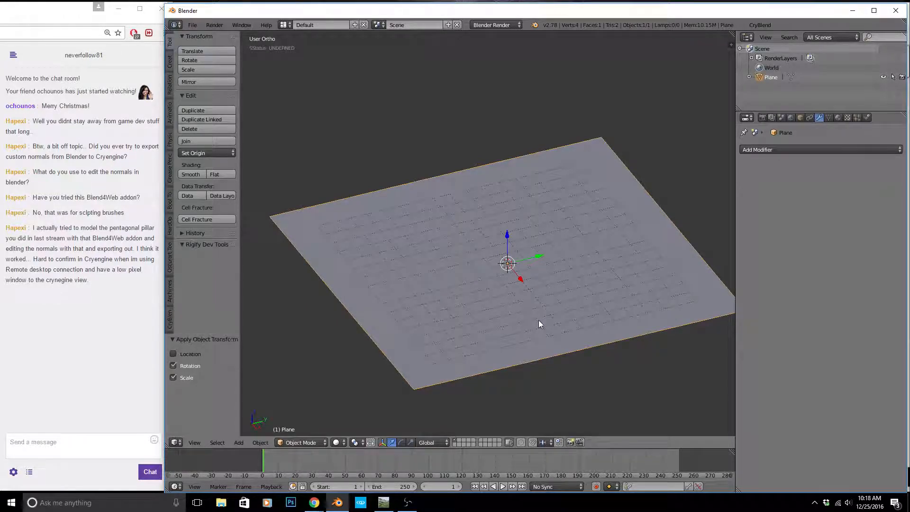
{"action": "scroll", "coordinate": [538, 273], "scroll_direction": "up", "scroll_amount": 1}
{"action": "scroll", "coordinate": [523, 282], "scroll_direction": "down", "scroll_amount": 1}
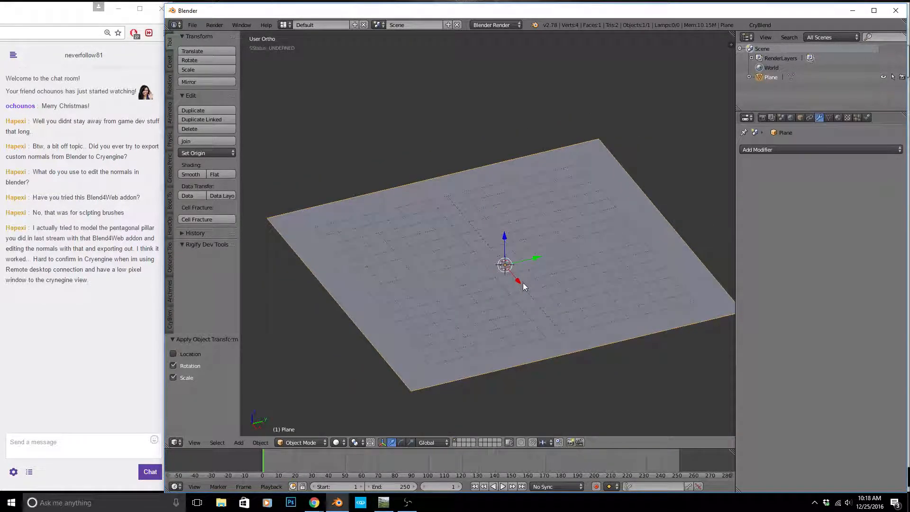
{"action": "key", "text": "Tab"}
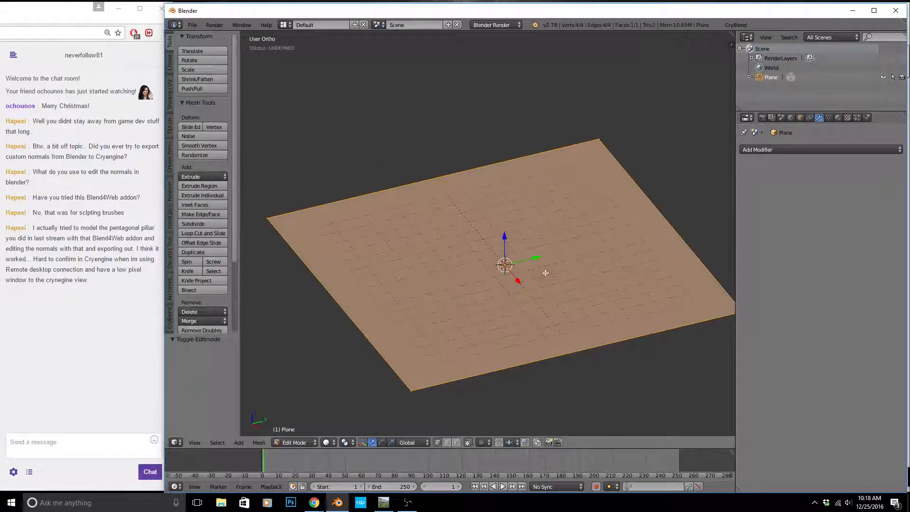
Try to divide the plane in one direction with 1000 evenly spaced loop cuts.
{"action": "key", "text": "ctrl+r"}
{"action": "scroll", "coordinate": [421, 179], "scroll_direction": "up", "scroll_amount": 3}
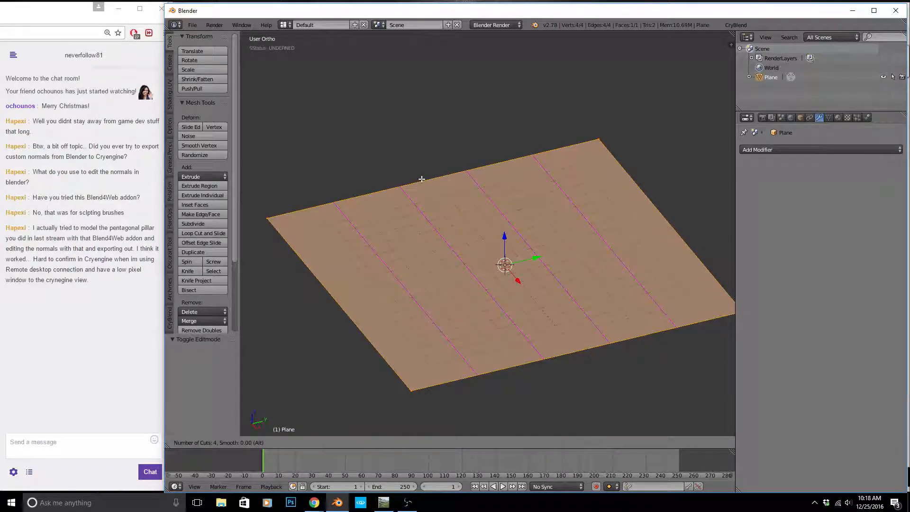
{"action": "type", "text": "1000"}
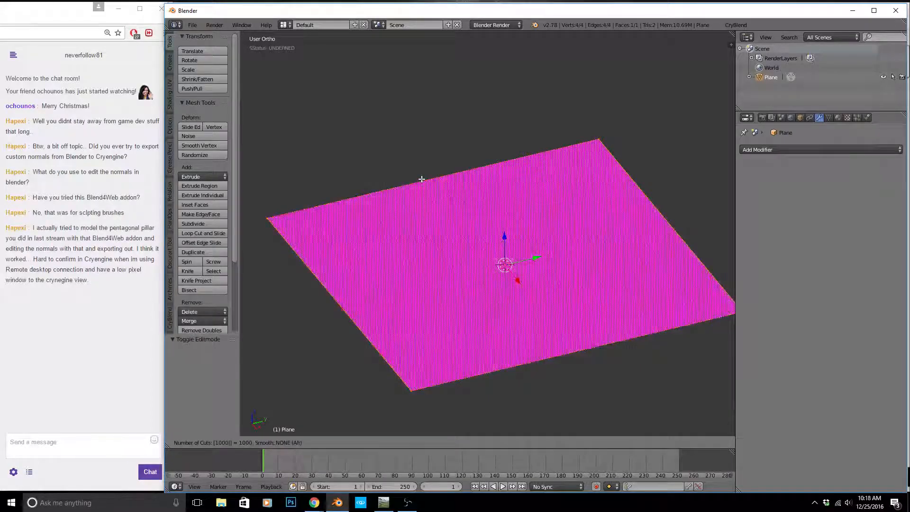
{"action": "key", "text": "Return"}
{"action": "right_click", "coordinate": [421, 179]}
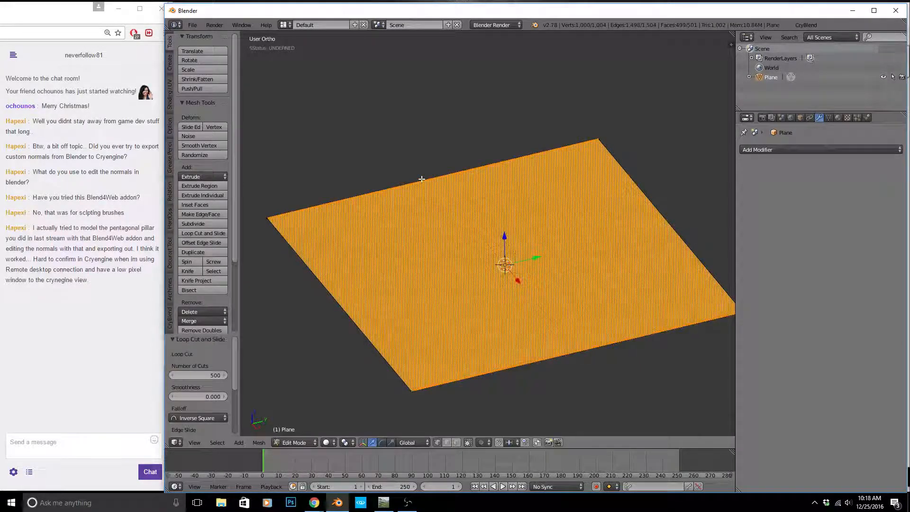
Try a set of perpendicular loop cuts on the plane and undo the loop cuts.
{"action": "key", "text": "ctrl+r"}
{"action": "scroll", "coordinate": [350, 322], "scroll_direction": "up", "scroll_amount": 4}
{"action": "scroll", "coordinate": [354, 325], "scroll_direction": "up", "scroll_amount": 3}
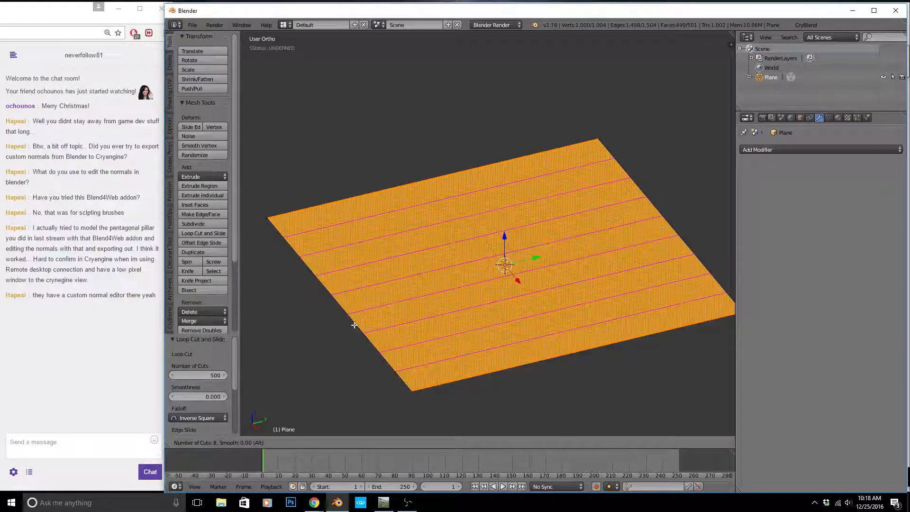
{"action": "right_click", "coordinate": [354, 325]}
{"action": "key", "text": "ctrl+z"}
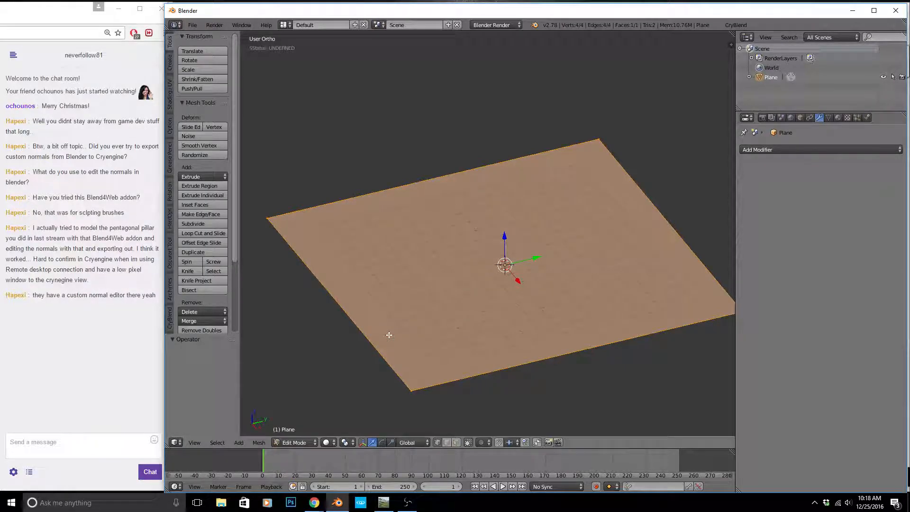
Divide the plane in one direction with 100 evenly spaced loop cuts.
{"action": "key", "text": "ctrl+r"}
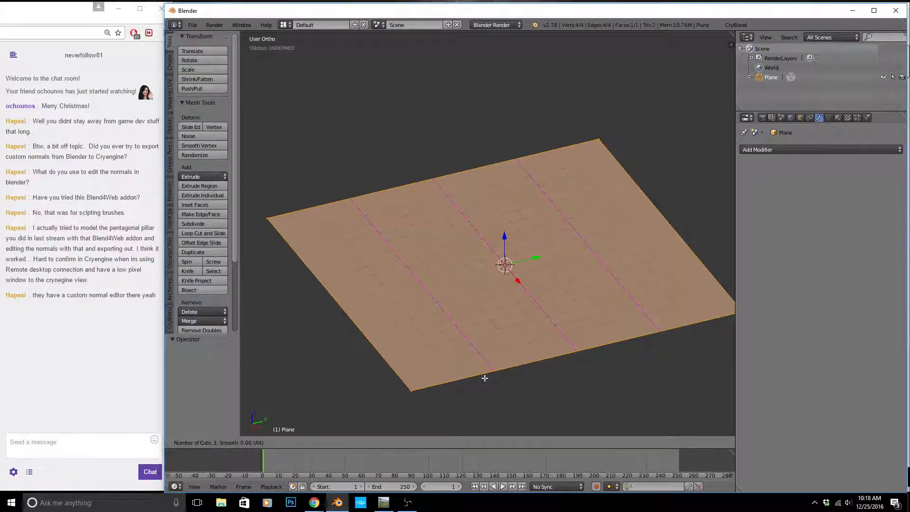
{"action": "type", "text": "100"}
{"action": "key", "text": "Return"}
{"action": "key", "text": "Return"}
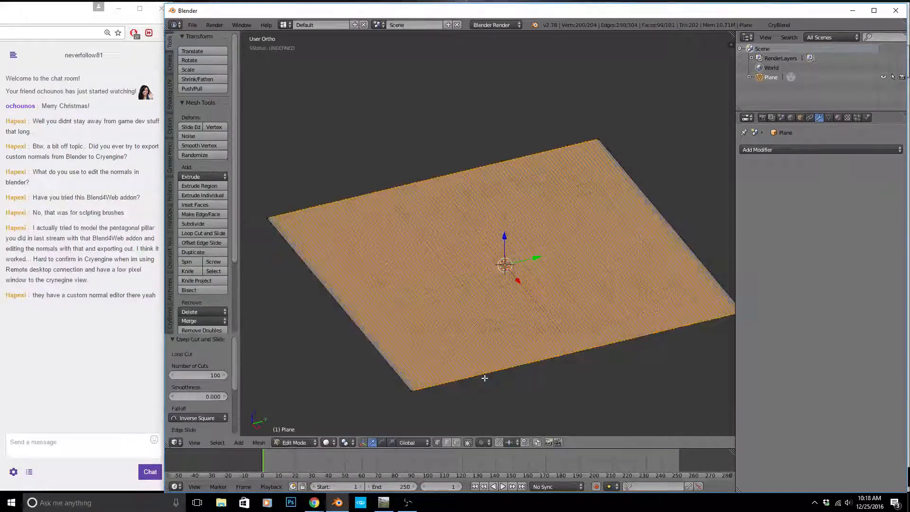
Divide the plane in the perpendicular direction with 100 evenly spaced loop cuts and return to Object Mode.
{"action": "key", "text": "ctrl+r"}
{"action": "scroll", "coordinate": [314, 335], "scroll_direction": "up", "scroll_amount": 4}
{"action": "type", "text": "100"}
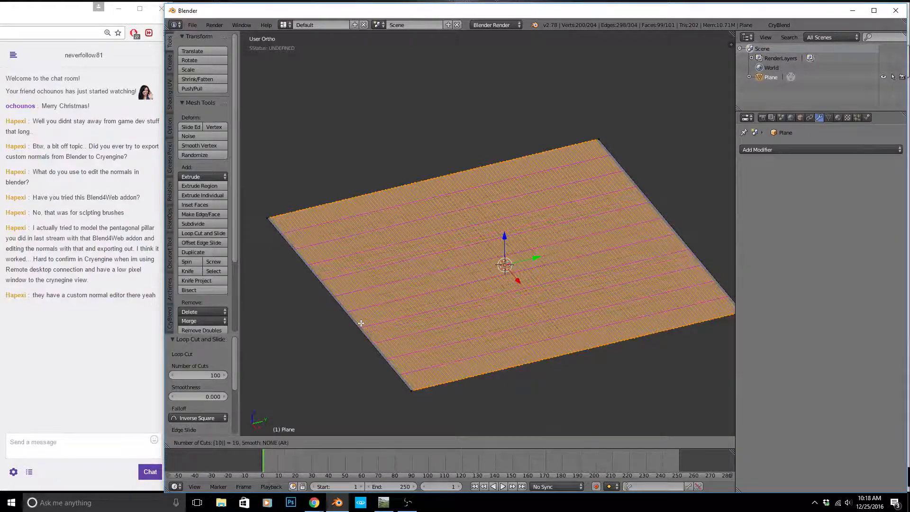
{"action": "key", "text": "Return"}
{"action": "key", "text": "Return"}
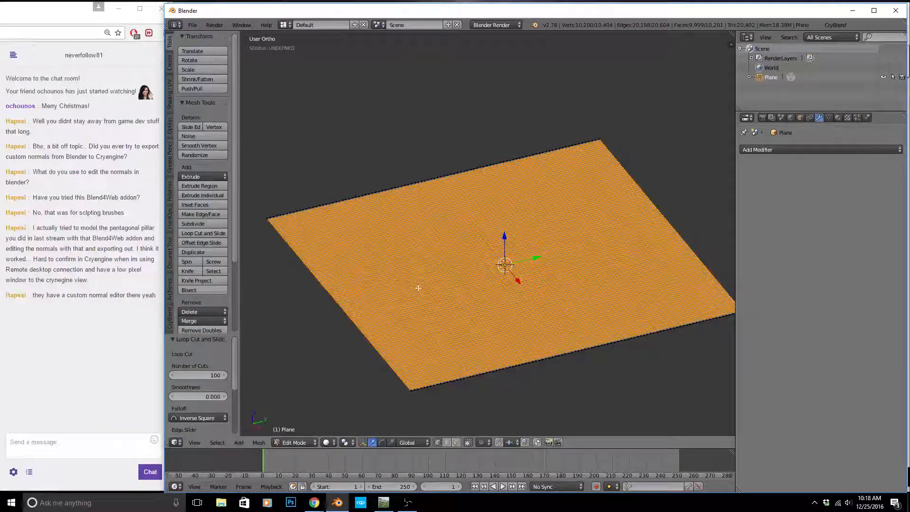
{"action": "key", "text": "Tab"}
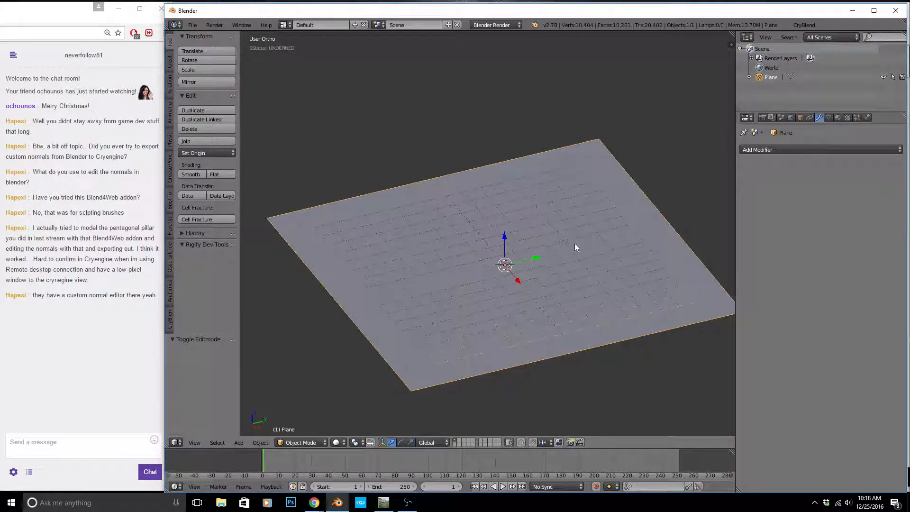
Add a Displace modifier to the plane and create a new image texture for it.
{"action": "left_click", "coordinate": [811, 150]}
{"action": "left_click", "coordinate": [802, 150]}
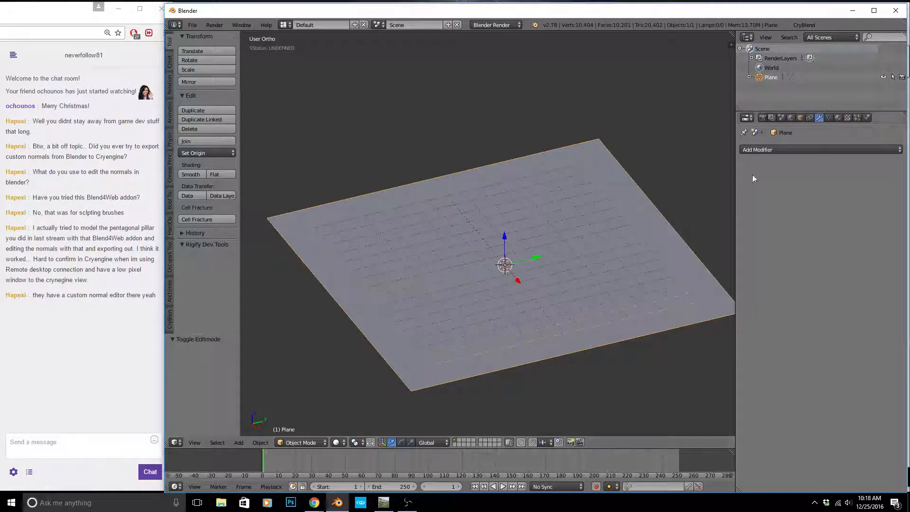
{"action": "left_click", "coordinate": [795, 149]}
{"action": "left_click", "coordinate": [789, 213]}
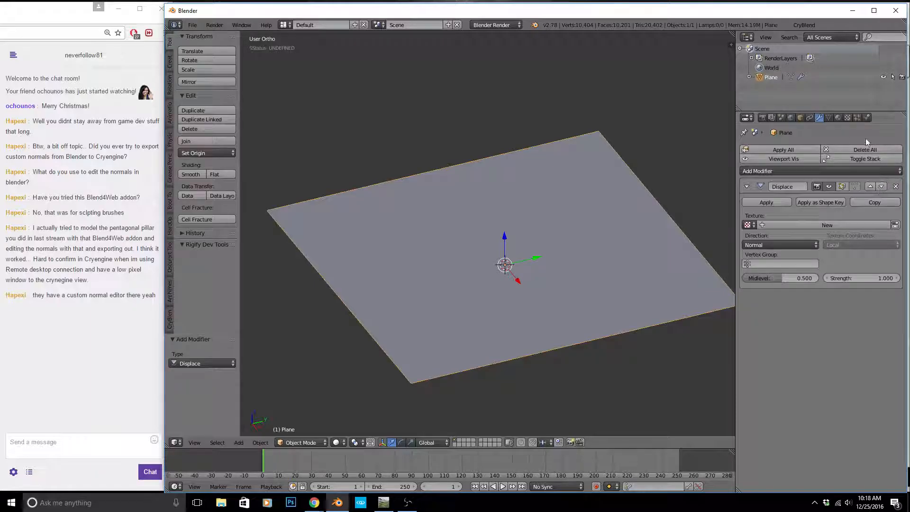
{"action": "left_click", "coordinate": [847, 117]}
{"action": "left_click", "coordinate": [834, 177]}
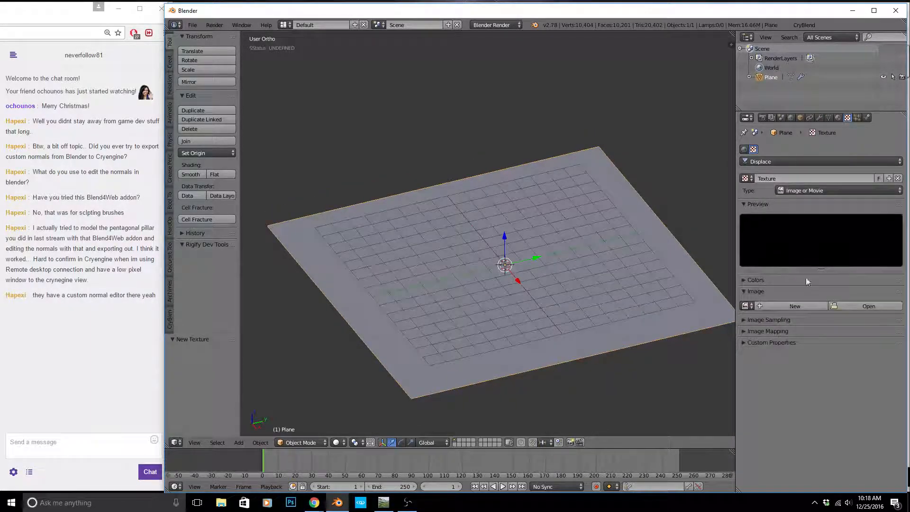
Load output.tif from the natural\mountains\stream_mountian folder as the displacement texture's image.
{"action": "left_click", "coordinate": [846, 306]}
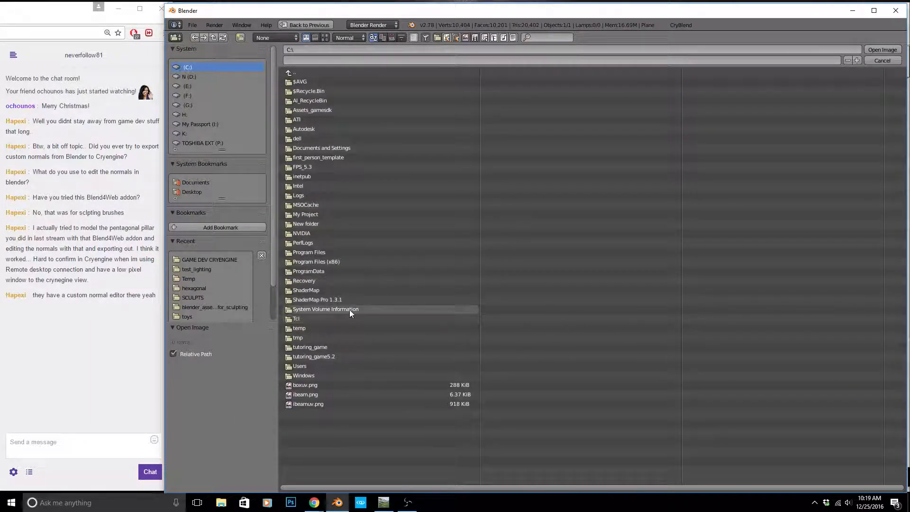
{"action": "left_click", "coordinate": [217, 262]}
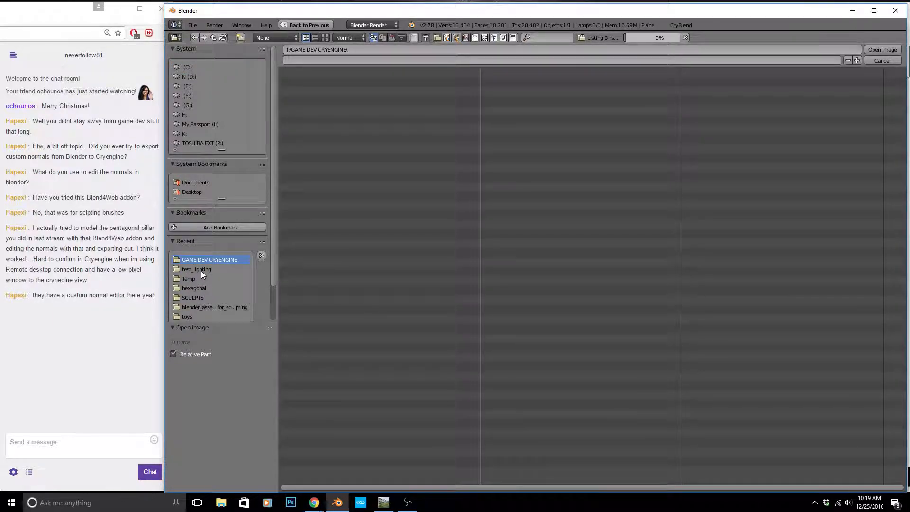
{"action": "left_click", "coordinate": [209, 297]}
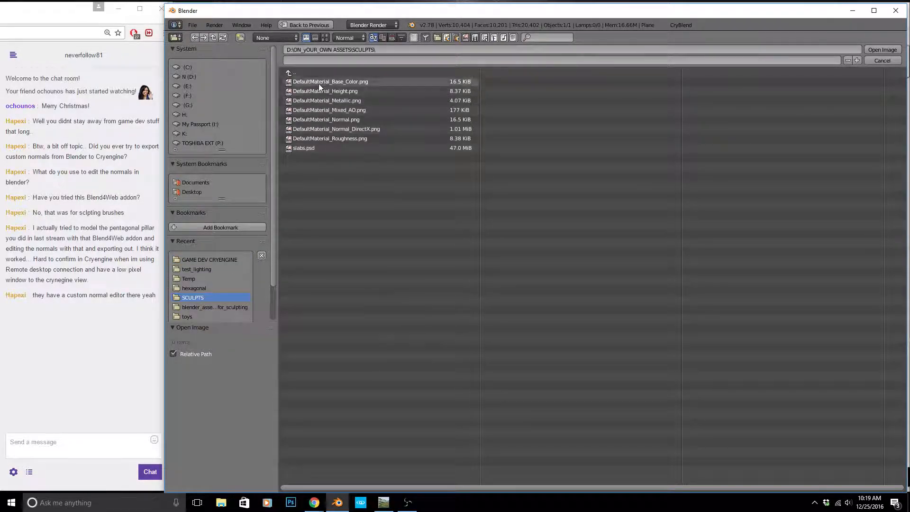
{"action": "left_click", "coordinate": [300, 75]}
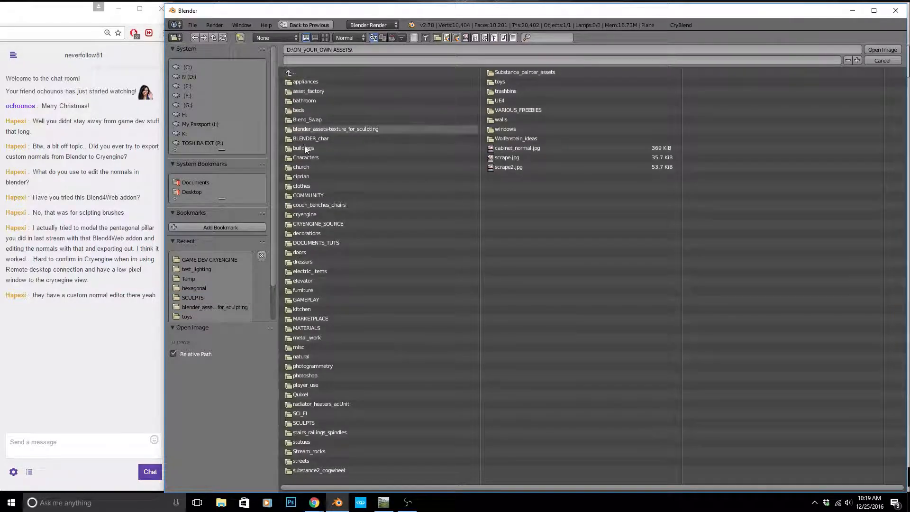
{"action": "left_click", "coordinate": [321, 355]}
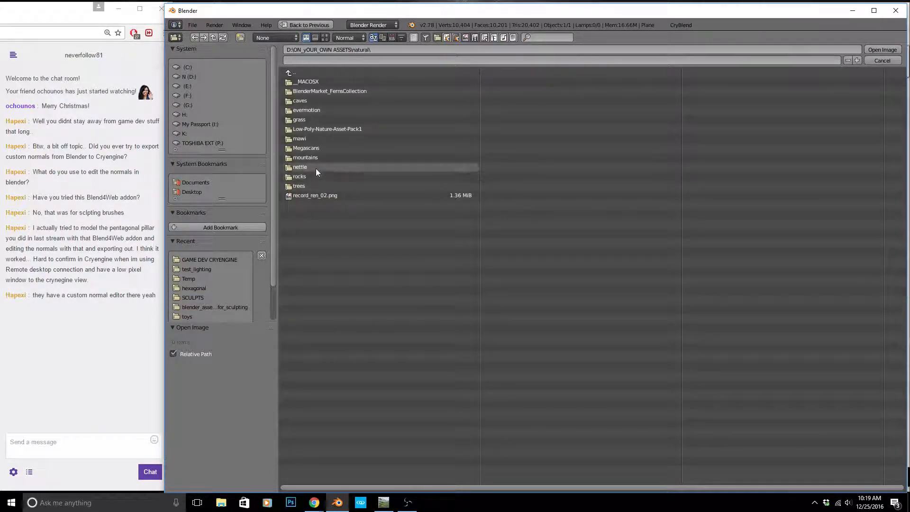
{"action": "left_click", "coordinate": [311, 151]}
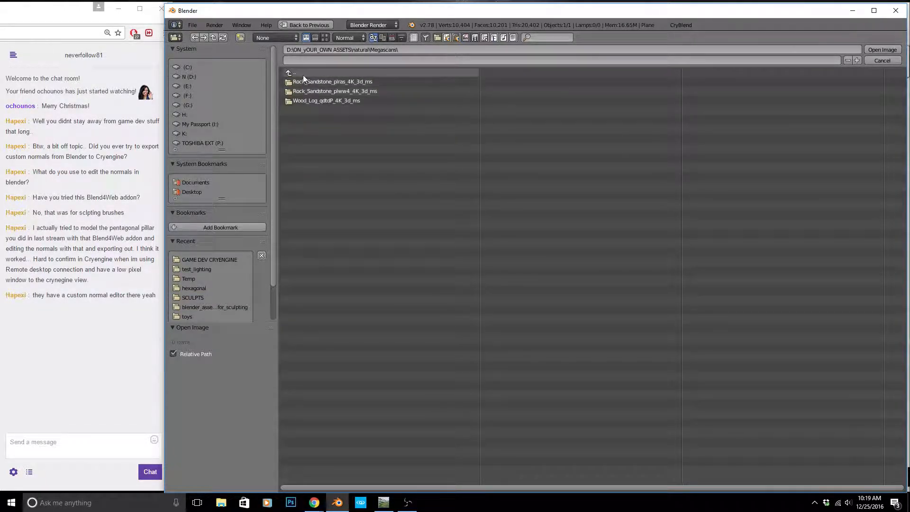
{"action": "left_click", "coordinate": [303, 74]}
{"action": "left_click", "coordinate": [312, 158]}
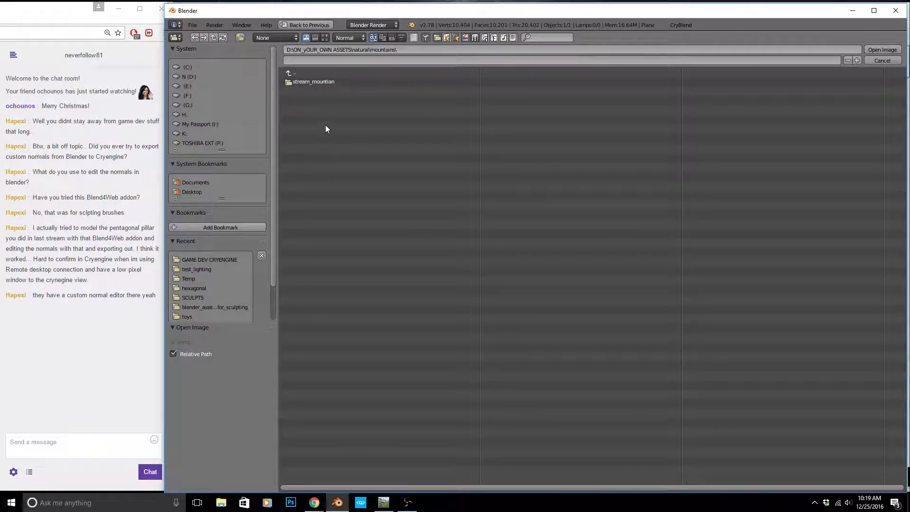
{"action": "left_click", "coordinate": [323, 82]}
{"action": "left_click", "coordinate": [303, 81]}
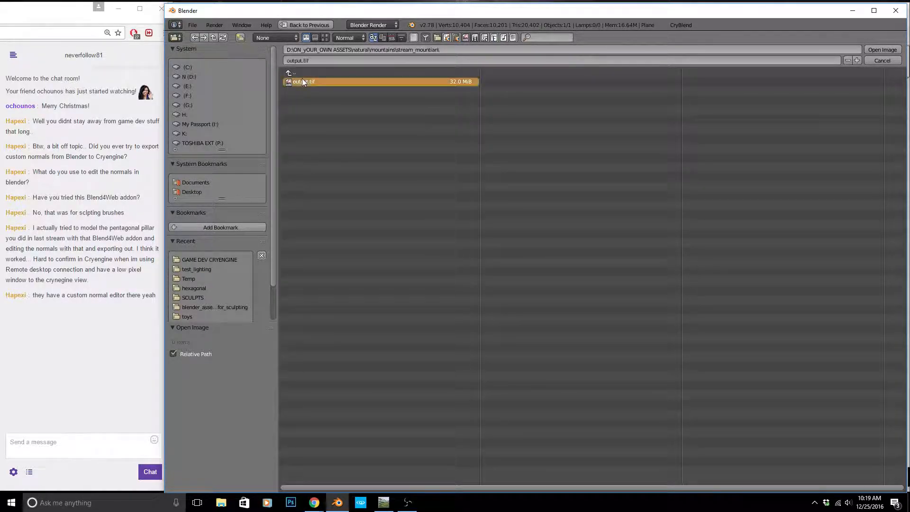
{"action": "key", "text": "Return"}
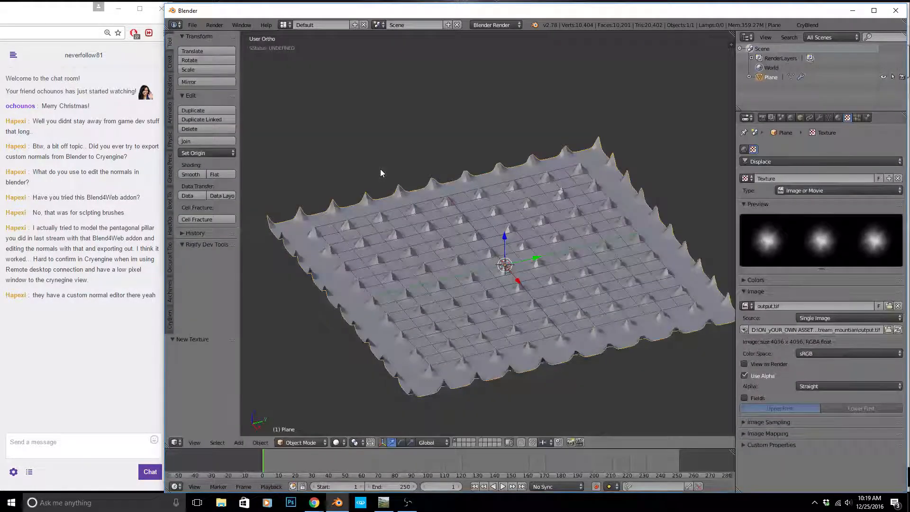
Unwrap the whole plane in Edit Mode and return to Object Mode.
{"action": "middle_click_drag", "start_coordinate": [532, 296], "coordinate": [536, 328]}
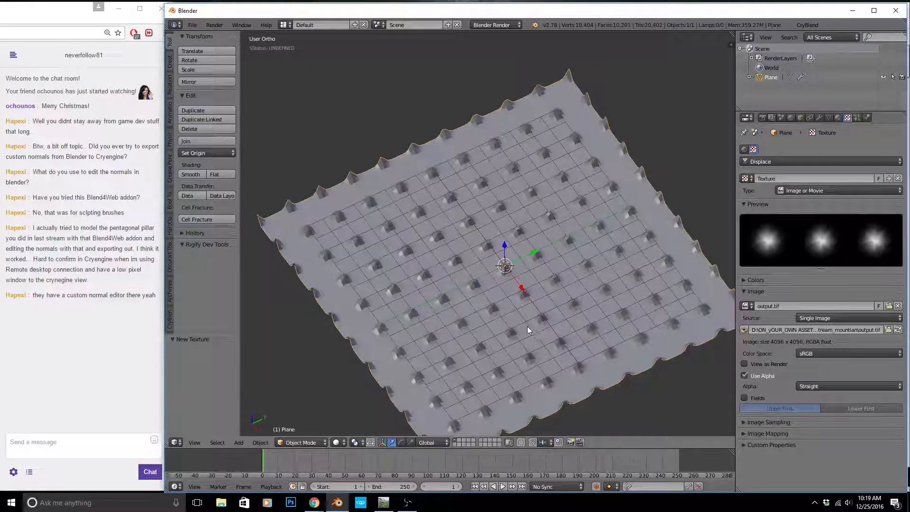
{"action": "key", "text": "Tab"}
{"action": "key", "text": "u"}
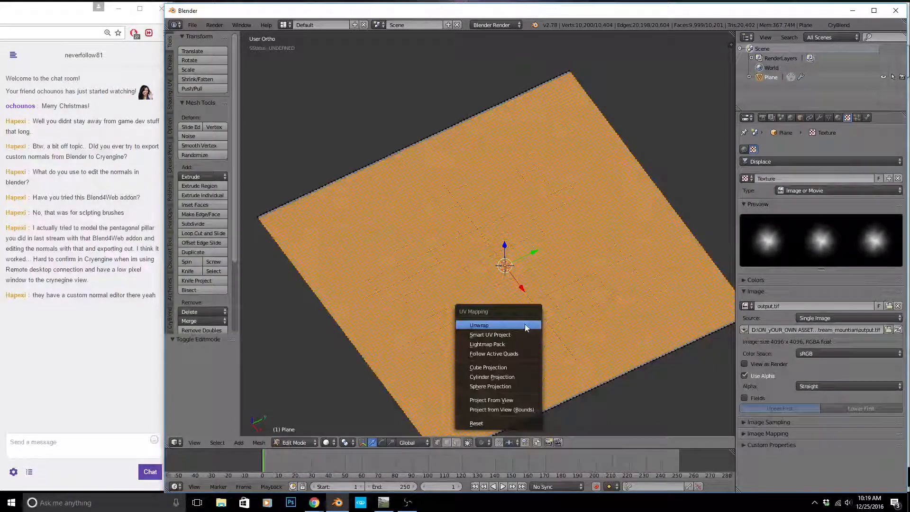
{"action": "key", "text": "Return"}
{"action": "key", "text": "Tab"}
{"action": "middle_click_drag", "start_coordinate": [603, 293], "coordinate": [589, 271]}
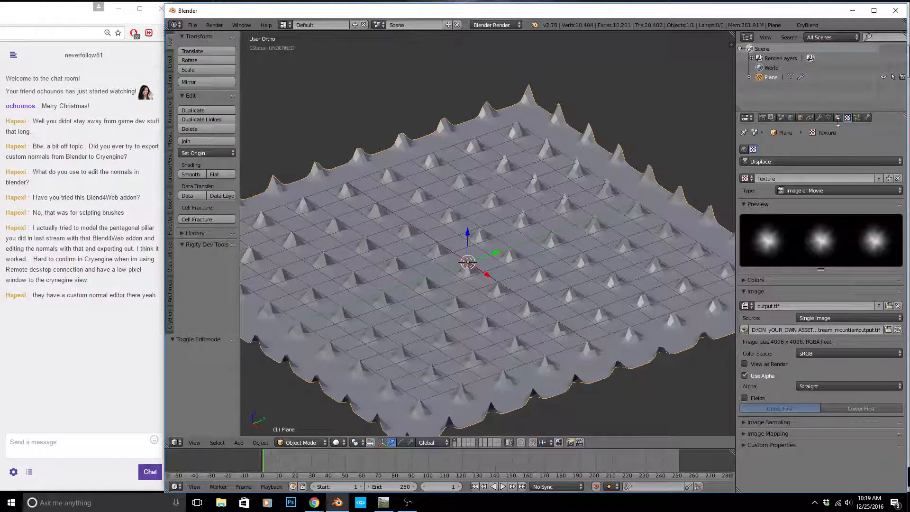
Set the Displace modifier's texture coordinates to UV.
{"action": "left_click", "coordinate": [819, 118]}
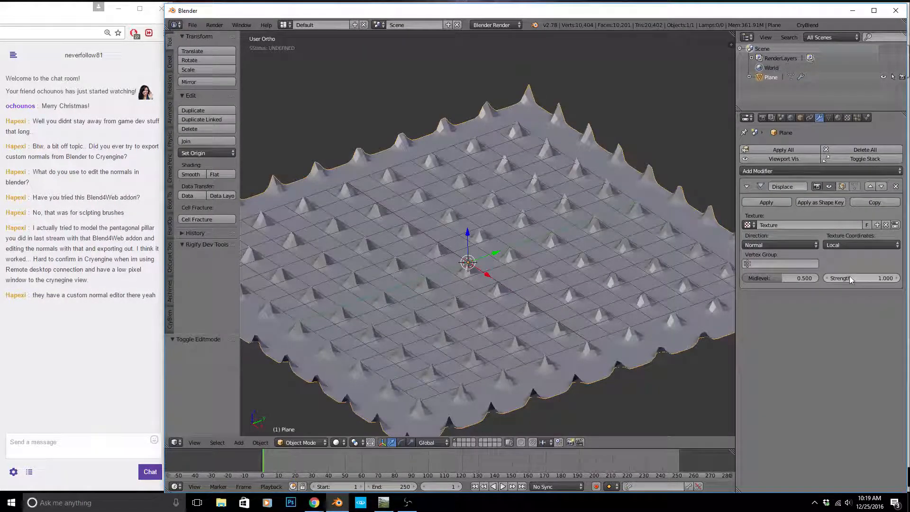
{"action": "left_click", "coordinate": [851, 245]}
{"action": "left_click", "coordinate": [841, 204]}
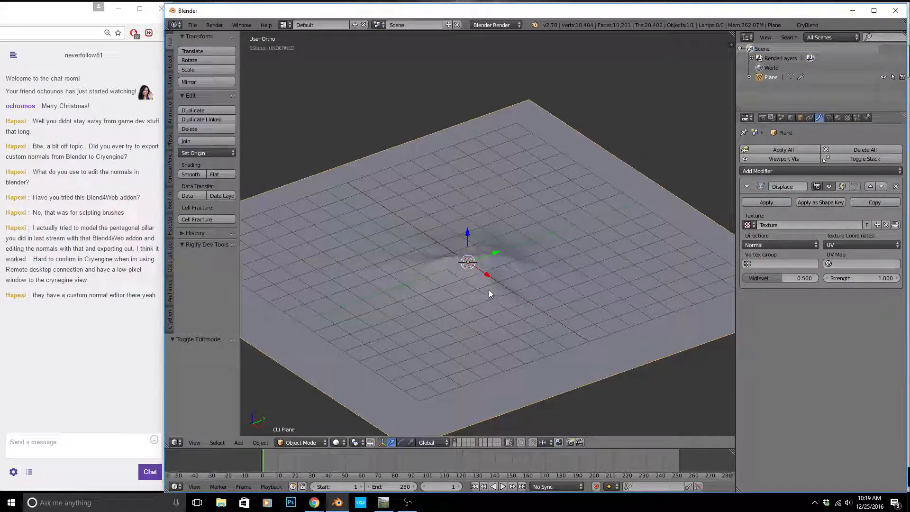
{"action": "scroll", "coordinate": [474, 285], "scroll_direction": "up", "scroll_amount": 3}
{"action": "scroll", "coordinate": [470, 256], "scroll_direction": "down", "scroll_amount": 5}
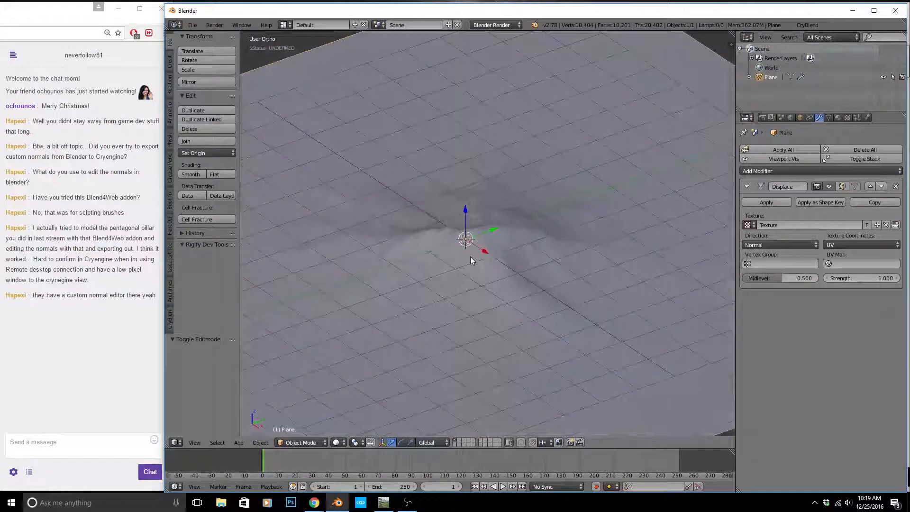
Raise the Displace modifier's strength to 7.3 and check the mountain's shape from several sides.
{"action": "left_click_drag", "start_coordinate": [837, 279], "coordinate": [904, 279]}
{"action": "middle_click_drag", "start_coordinate": [471, 322], "coordinate": [660, 319]}
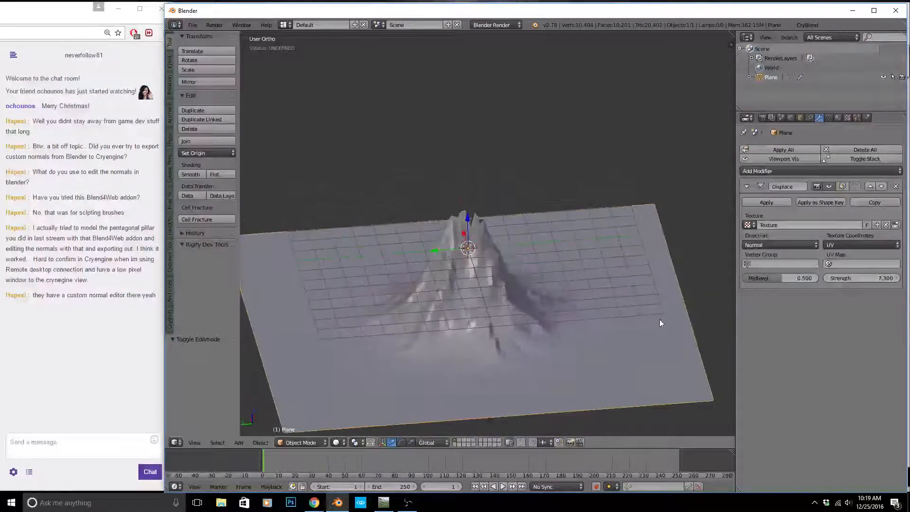
{"action": "scroll", "coordinate": [448, 225], "scroll_direction": "up", "scroll_amount": 5}
{"action": "middle_click_drag", "start_coordinate": [536, 206], "coordinate": [687, 301]}
{"action": "scroll", "coordinate": [491, 241], "scroll_direction": "down", "scroll_amount": 6}
{"action": "middle_click_drag", "start_coordinate": [562, 348], "coordinate": [548, 294]}
{"action": "scroll", "coordinate": [508, 298], "scroll_direction": "up", "scroll_amount": 3}
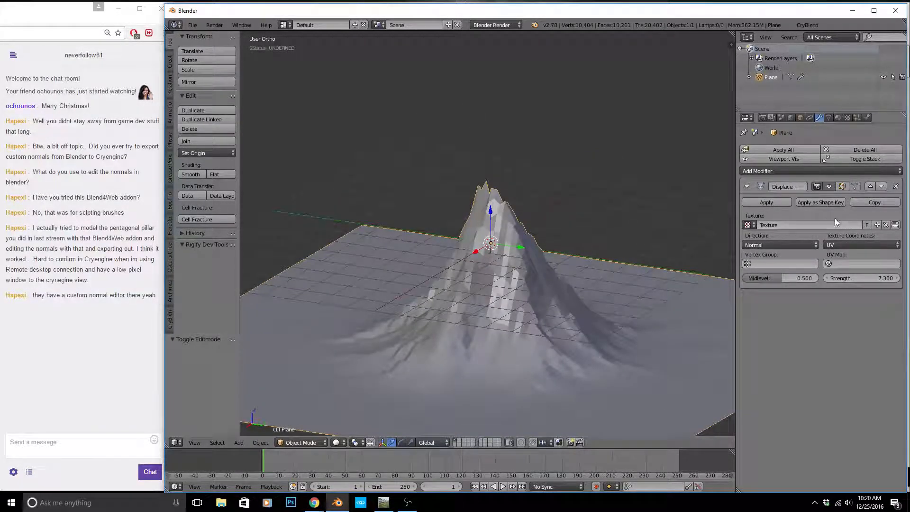
Add a Subdivision Surface modifier, place it above Displace in the stack, and shade the mountain smooth.
{"action": "left_click", "coordinate": [814, 172]}
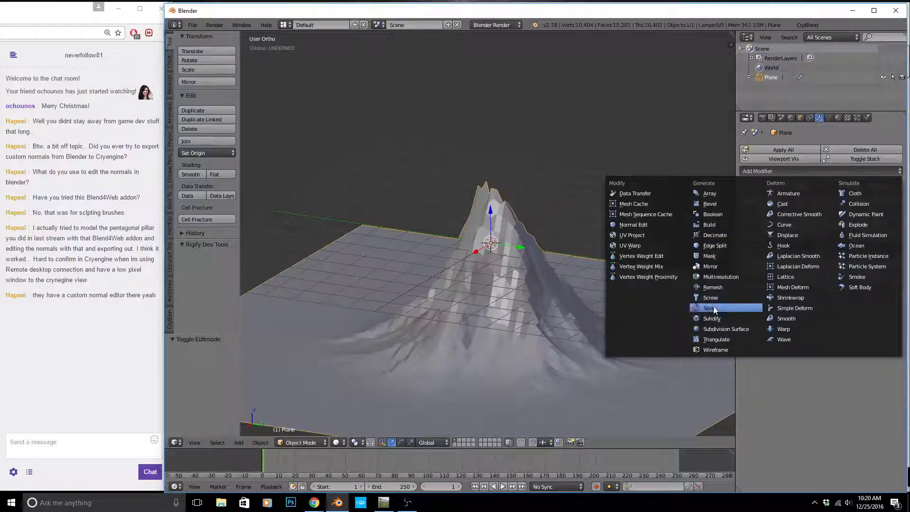
{"action": "left_click", "coordinate": [727, 331]}
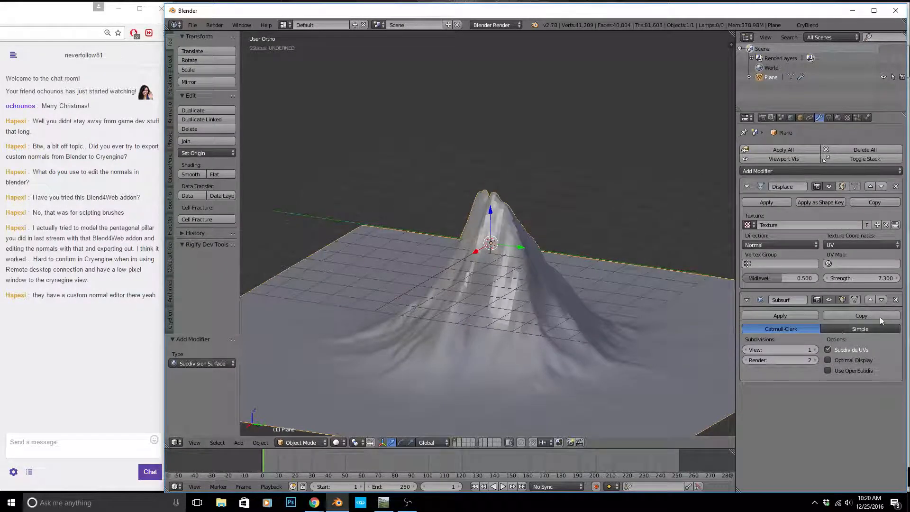
{"action": "left_click", "coordinate": [870, 300]}
{"action": "middle_click_drag", "start_coordinate": [560, 319], "coordinate": [638, 319]}
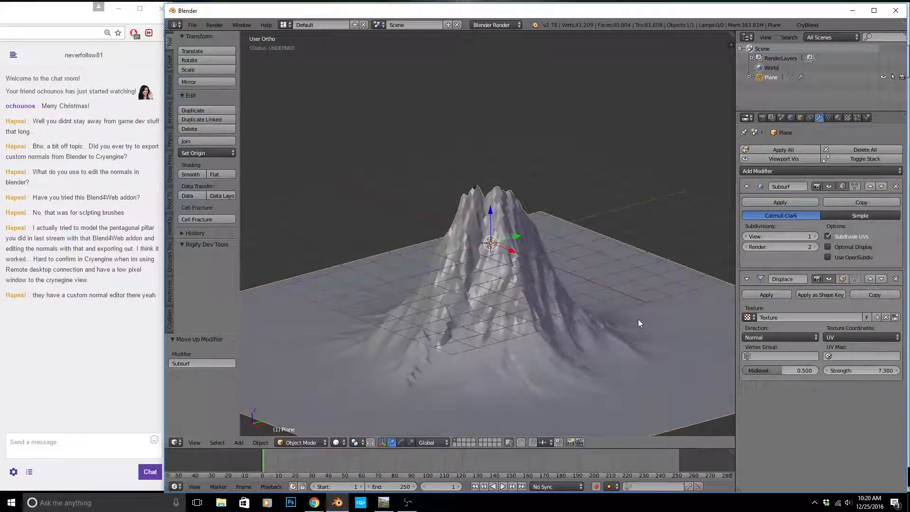
{"action": "left_click", "coordinate": [195, 174]}
{"action": "middle_click_drag", "start_coordinate": [543, 276], "coordinate": [387, 327]}
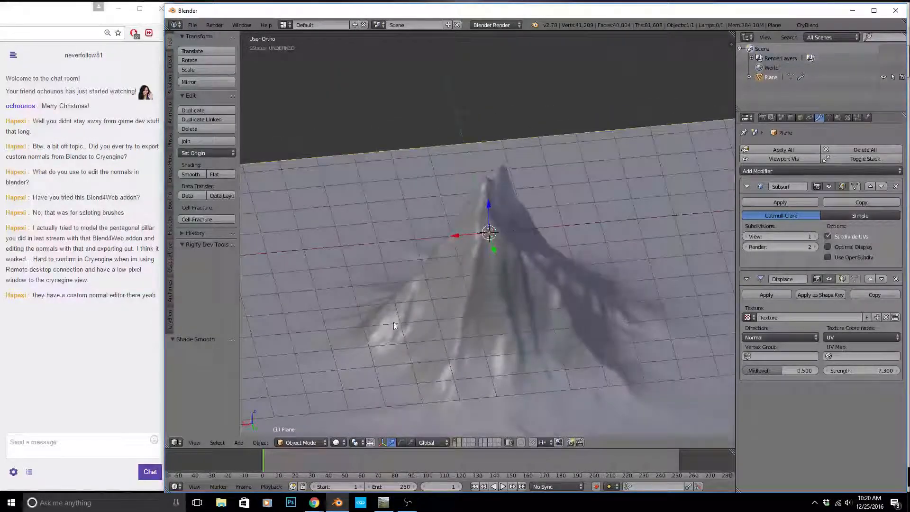
Raise the Subdivision Surface modifier's viewport subdivisions to 3.
{"action": "left_click", "coordinate": [815, 237]}
{"action": "left_click", "coordinate": [815, 237]}
{"action": "middle_click_drag", "start_coordinate": [472, 341], "coordinate": [488, 309]}
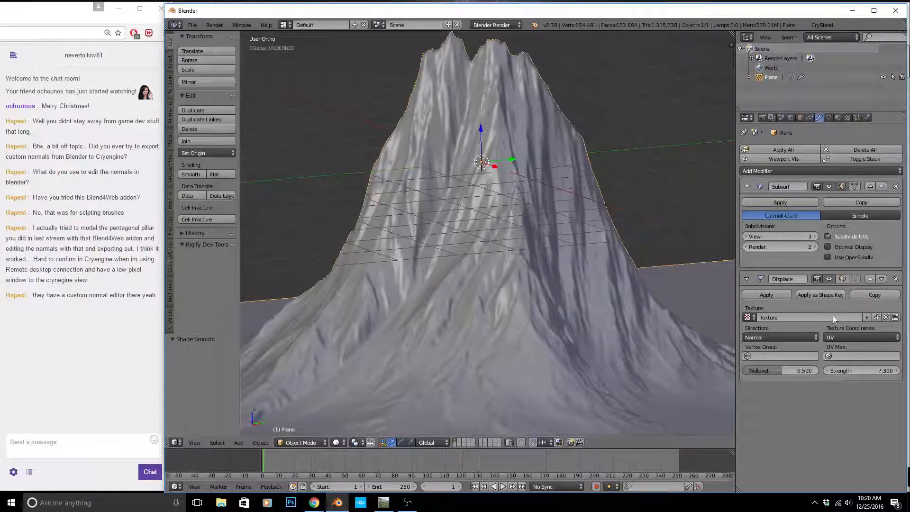
Set the Subdivision Surface viewport level back to 1 and reduce the Displace strength to 6.8.
{"action": "left_click", "coordinate": [826, 372]}
{"action": "left_click", "coordinate": [745, 237]}
{"action": "left_click", "coordinate": [744, 237]}
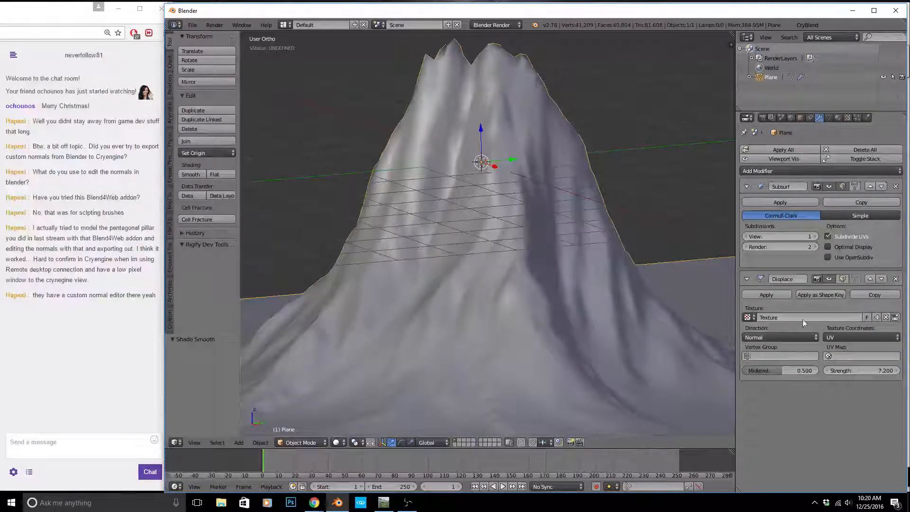
{"action": "left_click", "coordinate": [828, 373]}
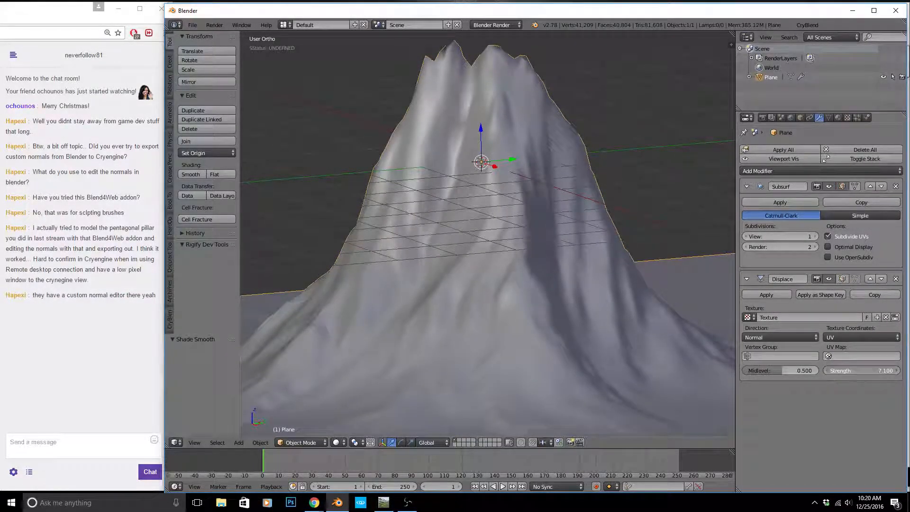
{"action": "left_click", "coordinate": [829, 372]}
{"action": "left_click", "coordinate": [828, 373]}
{"action": "left_click", "coordinate": [828, 372]}
{"action": "middle_click_drag", "start_coordinate": [617, 279], "coordinate": [622, 316]}
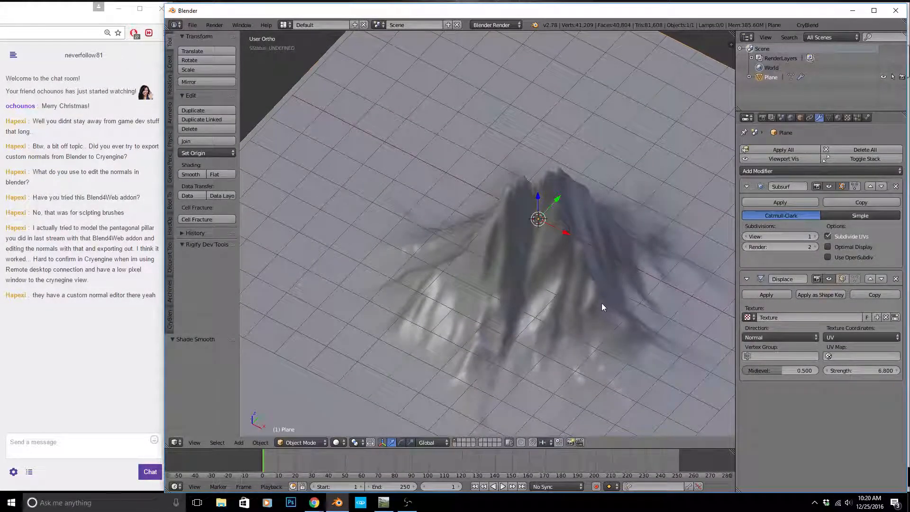
{"action": "middle_click_drag", "start_coordinate": [595, 307], "coordinate": [496, 311]}
{"action": "middle_click_drag", "start_coordinate": [512, 269], "coordinate": [507, 274]}
Show the mountain plane in top orthographic view and enter Edit Mode on its mesh.
{"action": "key", "text": "KP_7"}
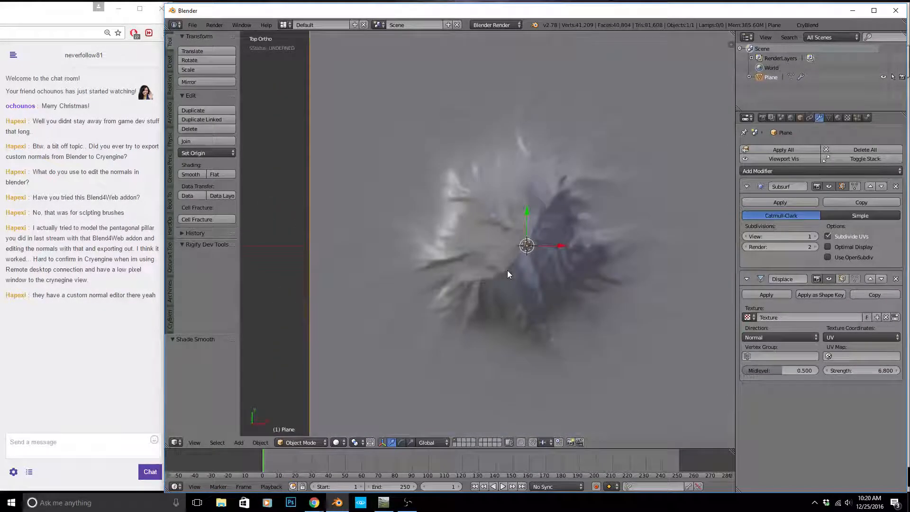
{"action": "scroll", "coordinate": [478, 290], "scroll_direction": "down", "scroll_amount": 3}
{"action": "key", "text": "Tab"}
{"action": "key", "text": "Tab"}
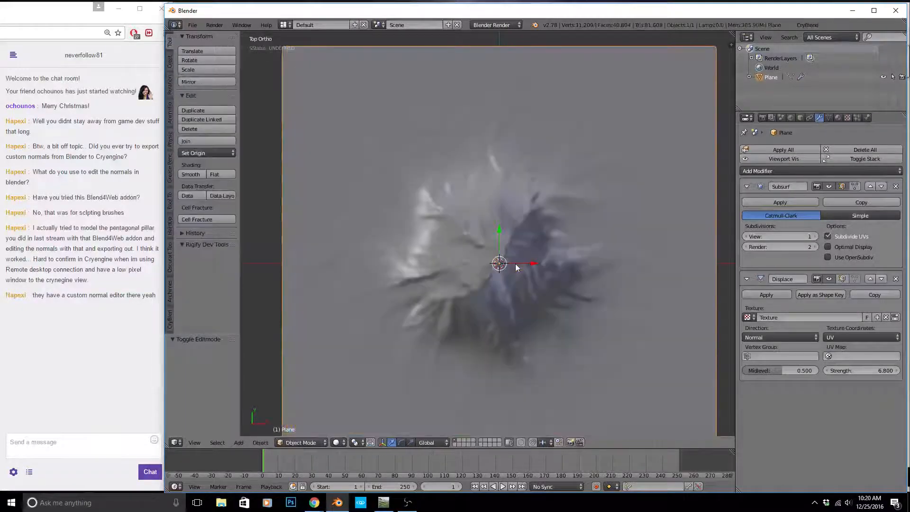
{"action": "middle_click_drag", "start_coordinate": [508, 276], "coordinate": [618, 230]}
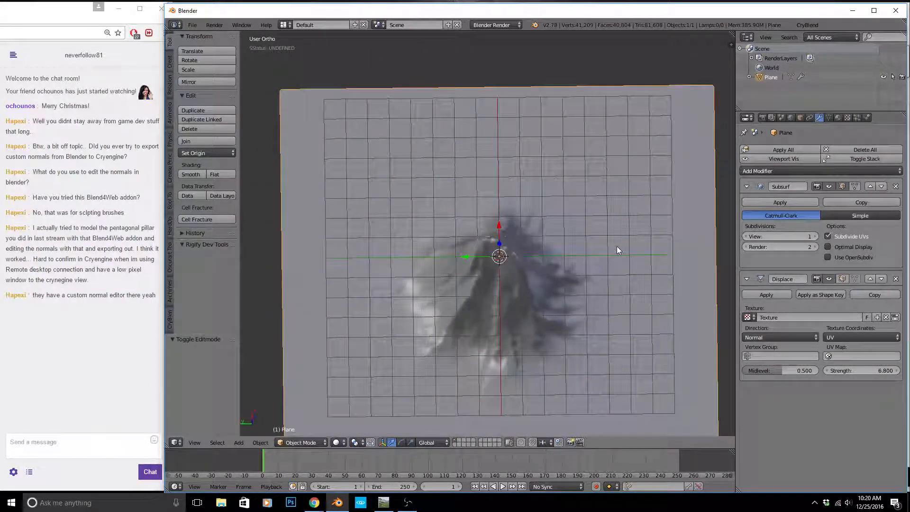
{"action": "key", "text": "KP_7"}
{"action": "scroll", "coordinate": [525, 283], "scroll_direction": "down", "scroll_amount": 2}
{"action": "key", "text": "Tab"}
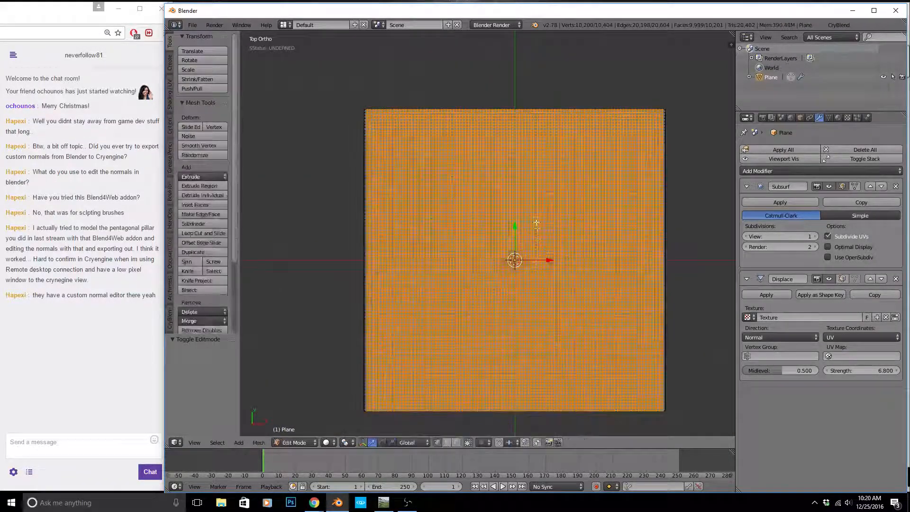
Show the plane's mesh as a wireframe with nothing selected and switch to face select mode.
{"action": "scroll", "coordinate": [518, 143], "scroll_direction": "up", "scroll_amount": 1}
{"action": "key", "text": "a"}
{"action": "scroll", "coordinate": [477, 137], "scroll_direction": "down", "scroll_amount": 1}
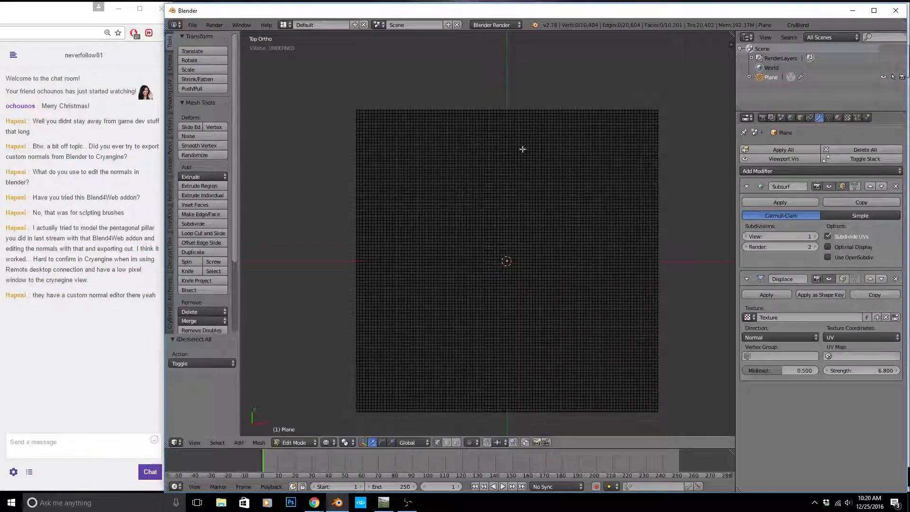
{"action": "key", "text": "ctrl+Tab"}
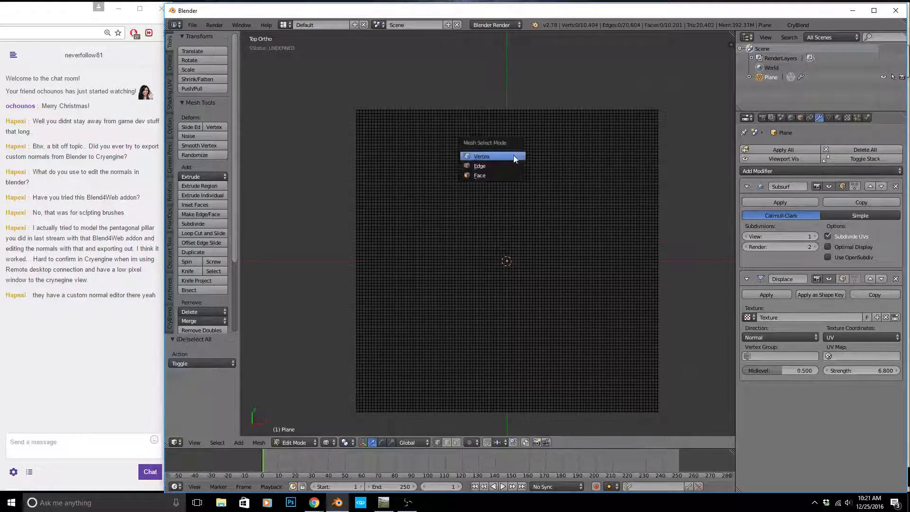
{"action": "left_click", "coordinate": [488, 177]}
Start the Screencast Keys display in the 3D view.
{"action": "key", "text": "n"}
{"action": "scroll", "coordinate": [678, 374], "scroll_direction": "down", "scroll_amount": 5}
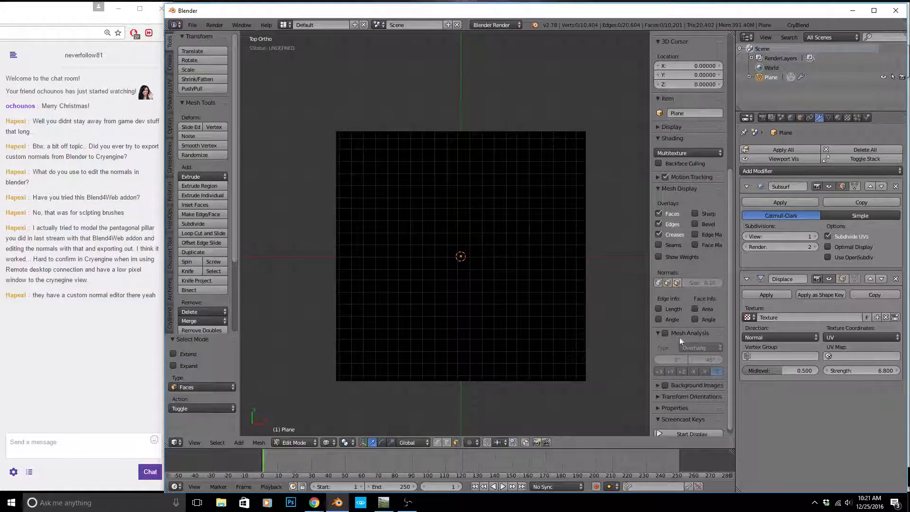
{"action": "scroll", "coordinate": [681, 407], "scroll_direction": "down", "scroll_amount": 1}
{"action": "left_click", "coordinate": [680, 426]}
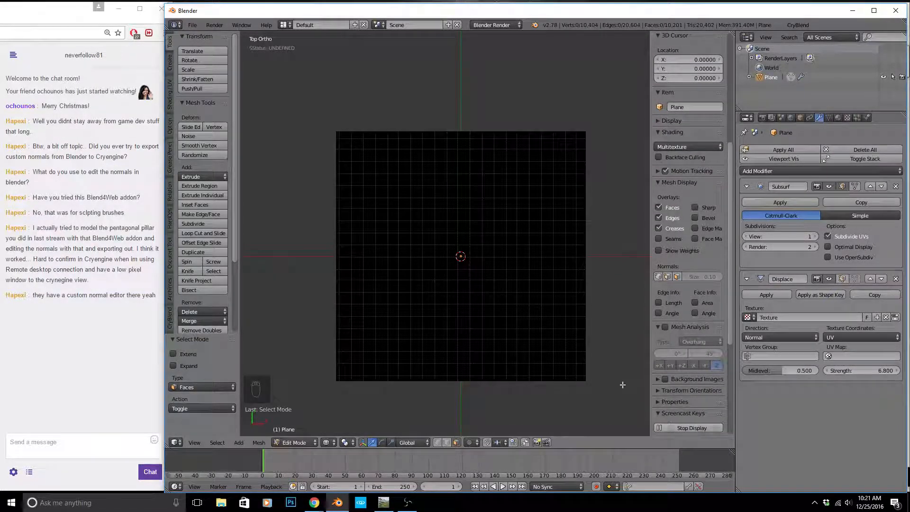
{"action": "key", "text": "n"}
Box-select the bands of faces along all four borders of the plane, delete them, and return to solid shading in Object Mode.
{"action": "key", "text": "b"}
{"action": "left_click_drag", "start_coordinate": [325, 71], "coordinate": [694, 164]}
{"action": "scroll", "coordinate": [453, 153], "scroll_direction": "down", "scroll_amount": 3}
{"action": "scroll", "coordinate": [524, 110], "scroll_direction": "up", "scroll_amount": 2}
{"action": "key", "text": "b"}
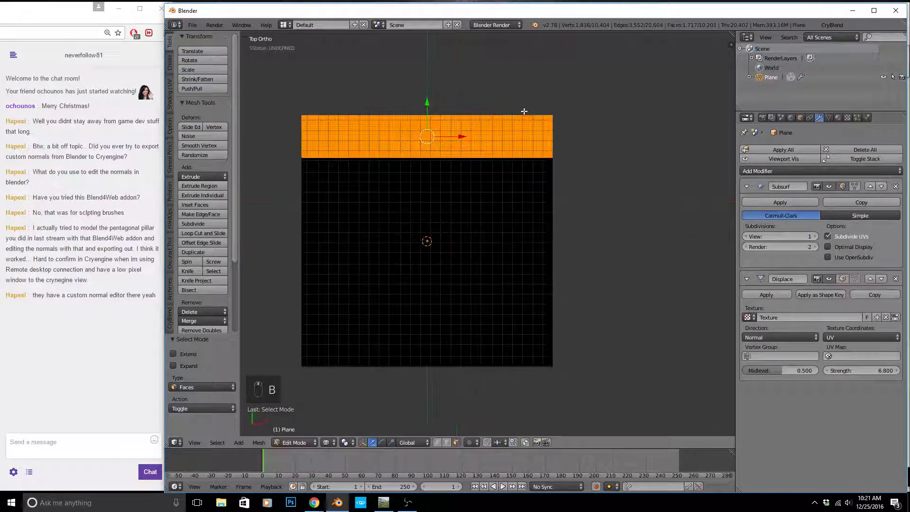
{"action": "left_click_drag", "start_coordinate": [512, 103], "coordinate": [619, 387]}
{"action": "key", "text": "b"}
{"action": "left_click_drag", "start_coordinate": [566, 416], "coordinate": [284, 353]}
{"action": "key", "text": "b"}
{"action": "left_click_drag", "start_coordinate": [270, 87], "coordinate": [331, 402]}
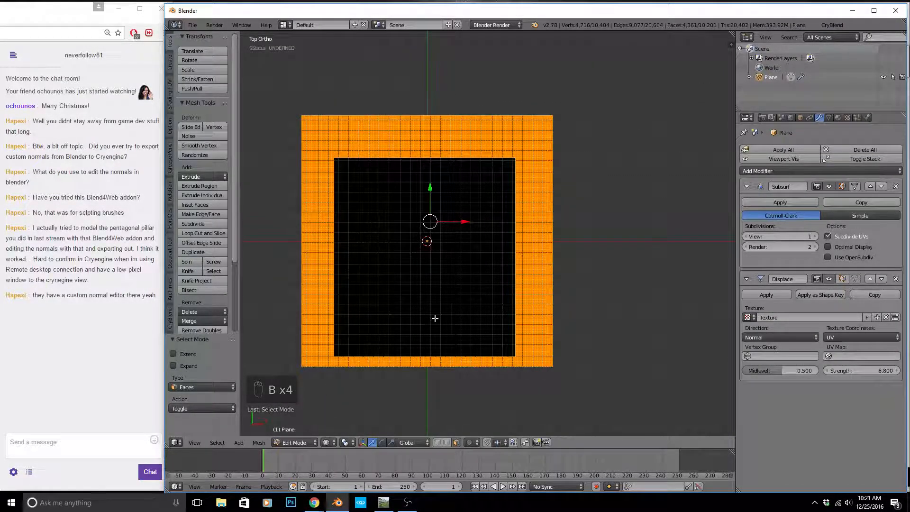
{"action": "key", "text": "x"}
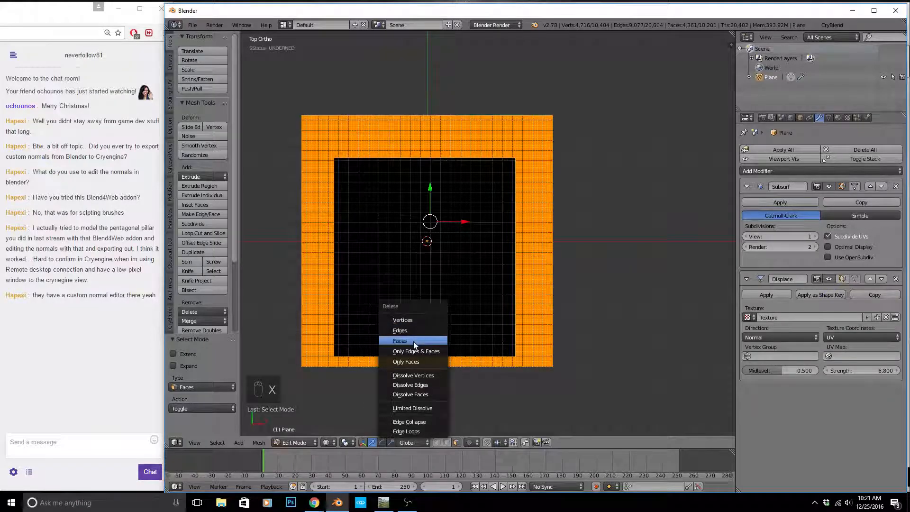
{"action": "left_click", "coordinate": [413, 340]}
{"action": "key", "text": "Tab"}
{"action": "key", "text": "z"}
{"action": "middle_click_drag", "start_coordinate": [447, 333], "coordinate": [556, 262]}
In top view, box-select a further strip of faces along the plane's lower border, delete it, and check the trimmed mountain in Object Mode.
{"action": "key", "text": "Tab"}
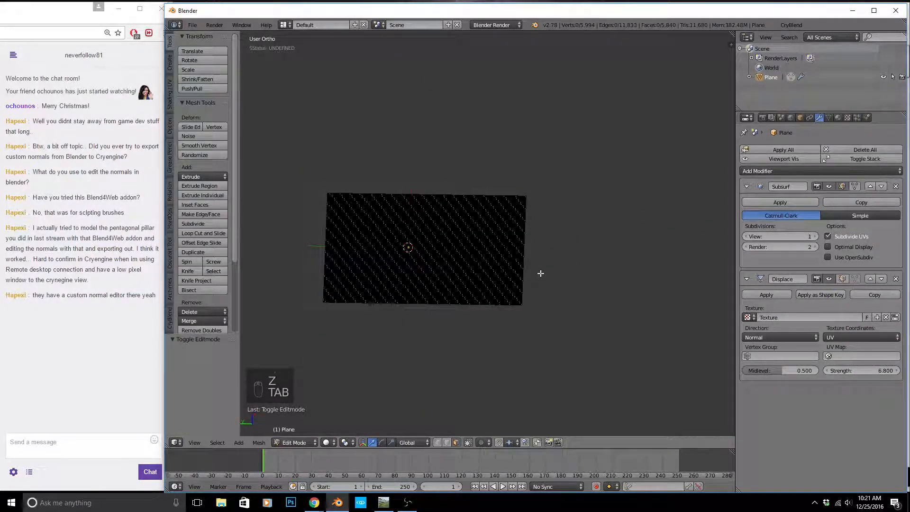
{"action": "key", "text": "KP_7"}
{"action": "key", "text": "b"}
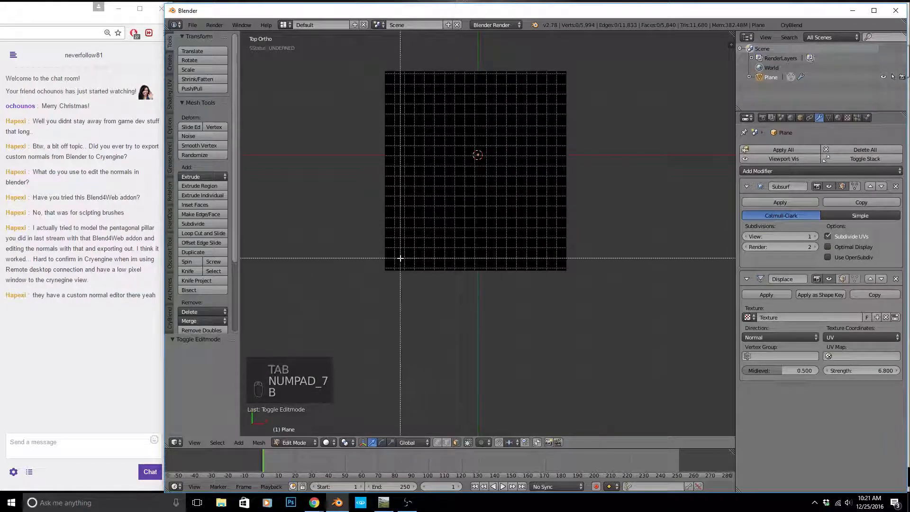
{"action": "left_click_drag", "start_coordinate": [354, 322], "coordinate": [659, 226]}
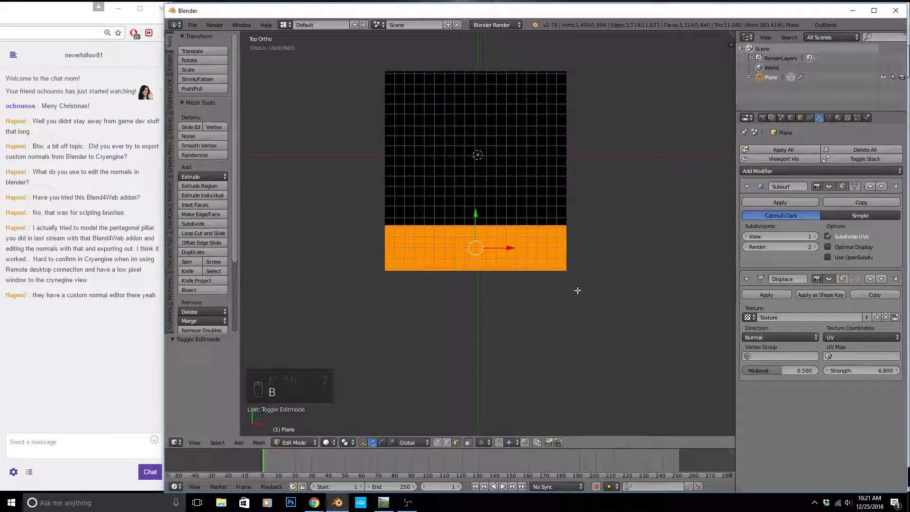
{"action": "key", "text": "x"}
{"action": "left_click", "coordinate": [534, 292]}
{"action": "key", "text": "Tab"}
{"action": "middle_click_drag", "start_coordinate": [461, 250], "coordinate": [536, 246]}
{"action": "scroll", "coordinate": [496, 198], "scroll_direction": "up", "scroll_amount": 5}
{"action": "scroll", "coordinate": [589, 227], "scroll_direction": "down", "scroll_amount": 6}
{"action": "middle_click_drag", "start_coordinate": [440, 263], "coordinate": [463, 197]}
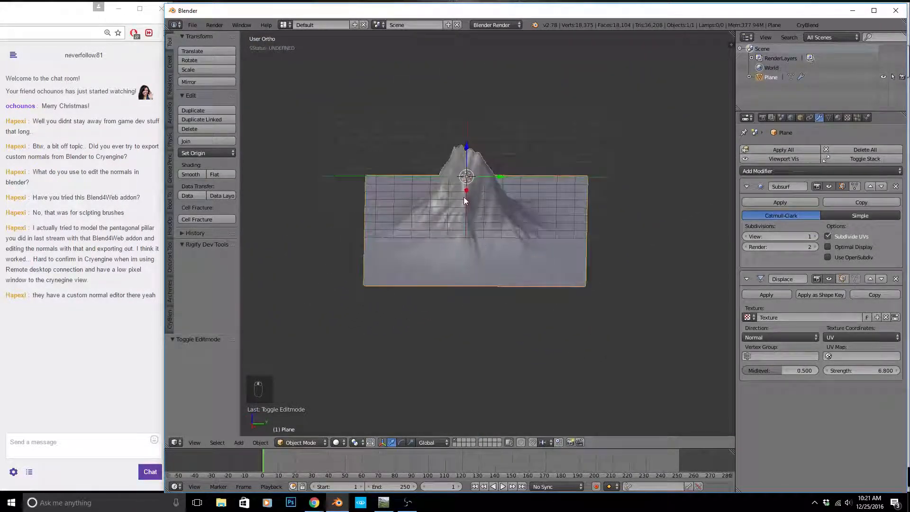
{"action": "scroll", "coordinate": [463, 194], "scroll_direction": "up", "scroll_amount": 4}
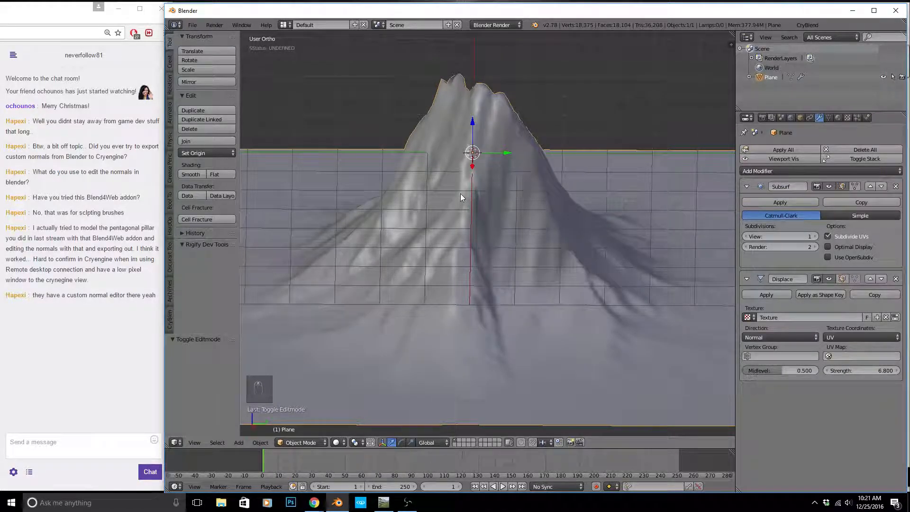
{"action": "middle_click_drag", "start_coordinate": [612, 206], "coordinate": [680, 120]}
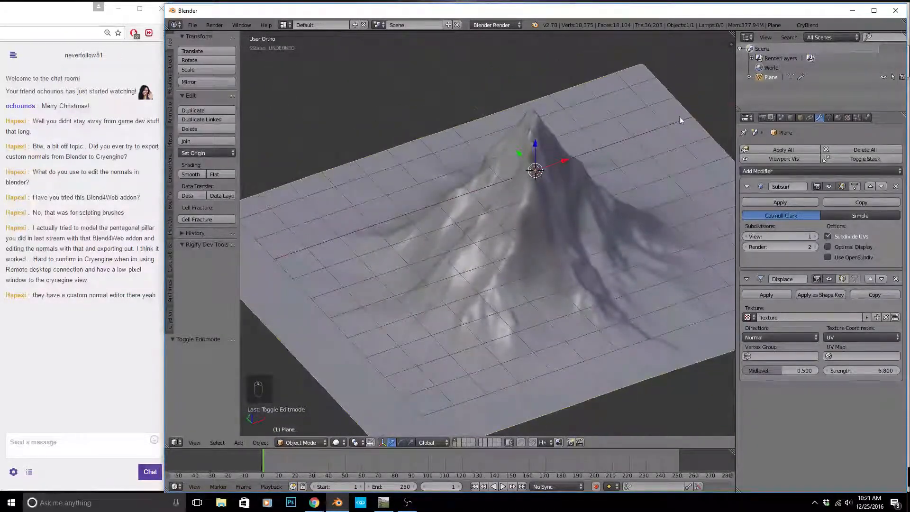
Add a CGF export node named mountain_Stream for the plane and display its material settings.
{"action": "left_click", "coordinate": [807, 25]}
{"action": "left_click", "coordinate": [762, 49]}
{"action": "left_click", "coordinate": [789, 73]}
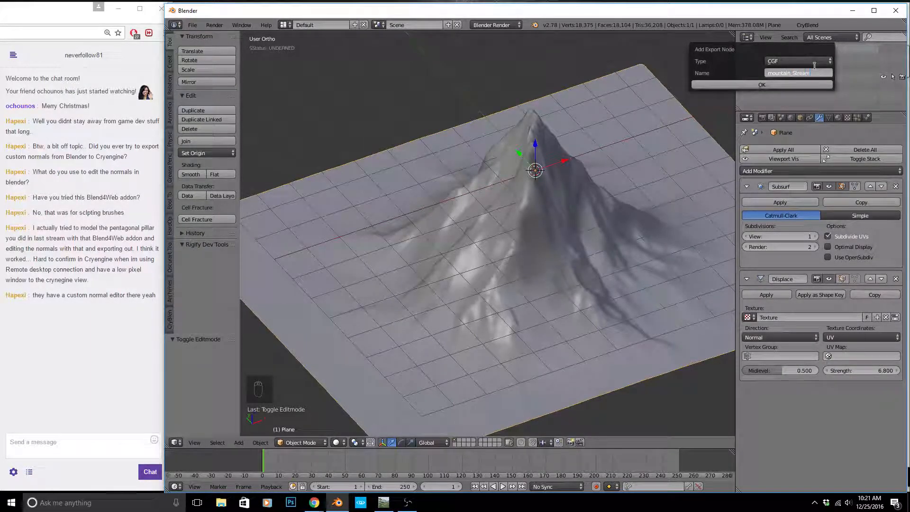
{"action": "left_click", "coordinate": [764, 84]}
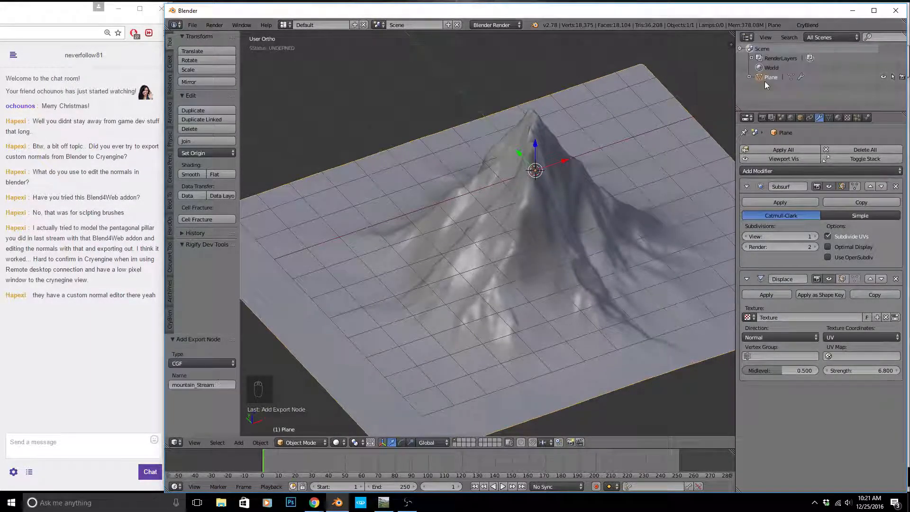
{"action": "left_click", "coordinate": [837, 118]}
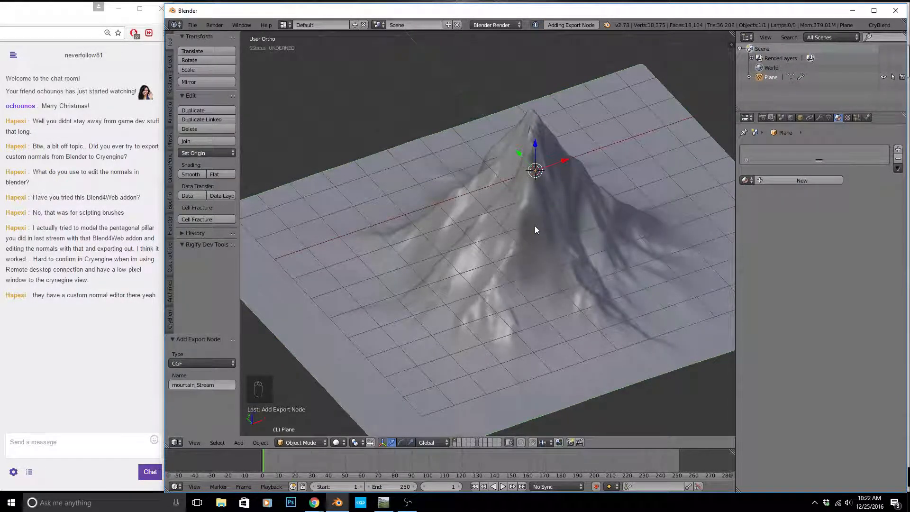
Split the 3D view into two side-by-side areas, without the tool shelf, and turn the new area into a UV/Image Editor.
{"action": "middle_click_drag", "start_coordinate": [540, 229], "coordinate": [567, 244]}
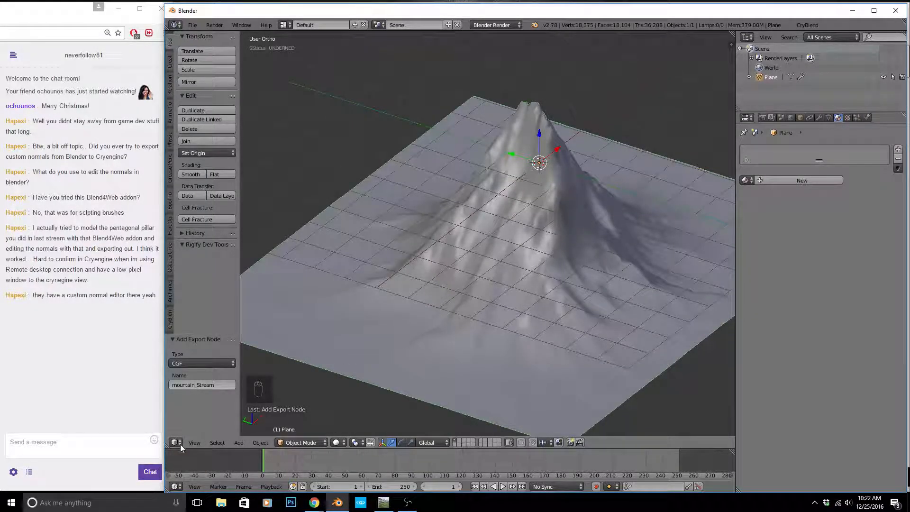
{"action": "left_click_drag", "start_coordinate": [167, 446], "coordinate": [427, 407]}
{"action": "key", "text": "t"}
{"action": "key", "text": "t"}
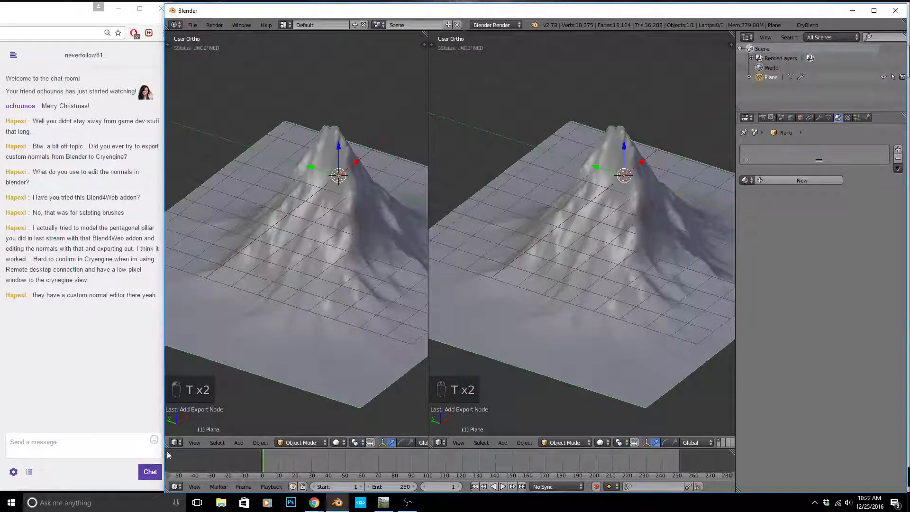
{"action": "left_click", "coordinate": [175, 442]}
{"action": "left_click", "coordinate": [204, 396]}
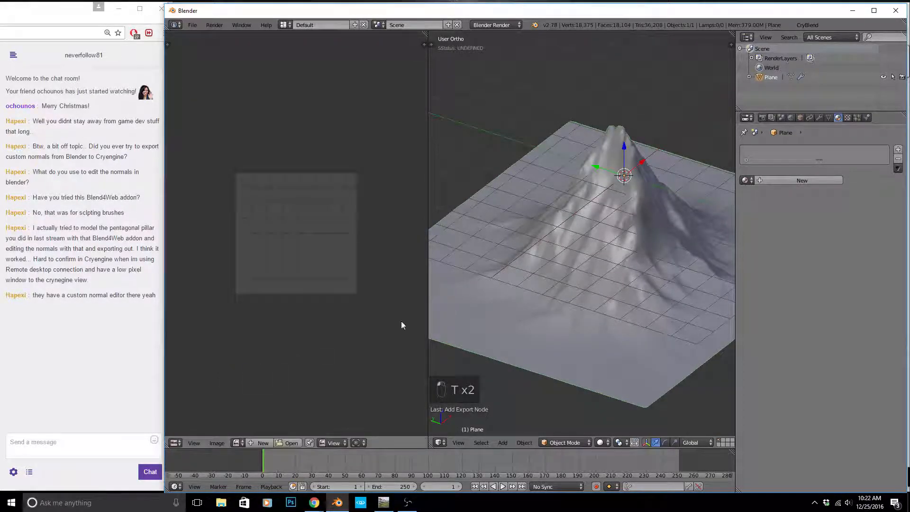
Enter Edit Mode on the plane and select its whole mesh to display the UV layout in the UV/Image Editor.
{"action": "key", "text": "Tab"}
{"action": "key", "text": "a"}
{"action": "key", "text": "a"}
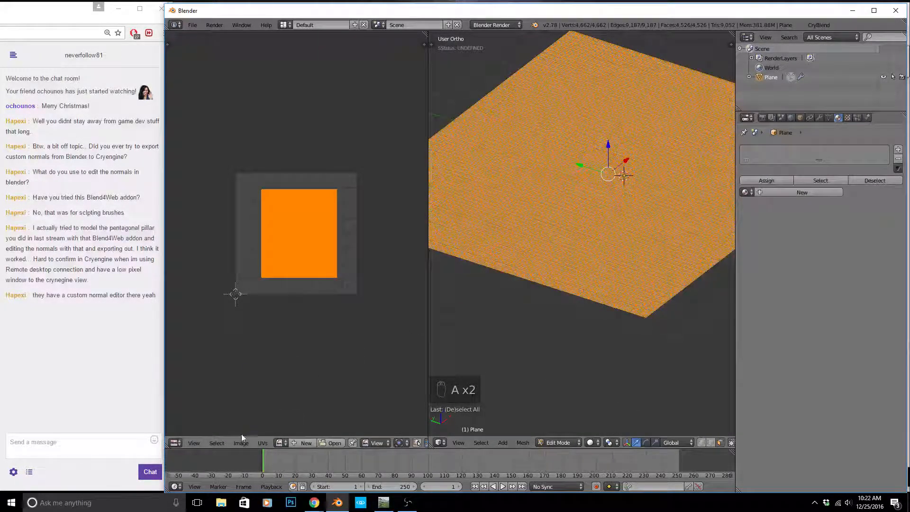
{"action": "scroll", "coordinate": [320, 242], "scroll_direction": "up", "scroll_amount": 2}
{"action": "scroll", "coordinate": [320, 242], "scroll_direction": "up", "scroll_amount": 3}
{"action": "scroll", "coordinate": [321, 243], "scroll_direction": "down", "scroll_amount": 3}
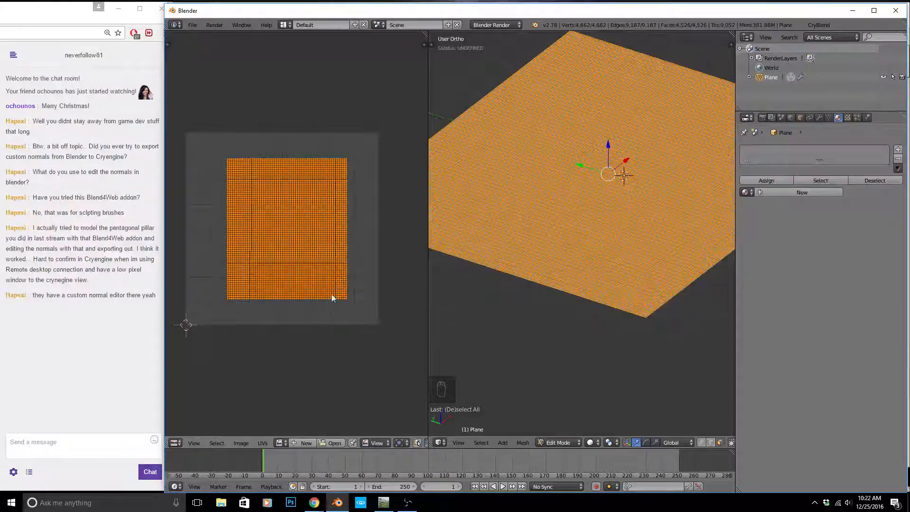
Show the output.tif heightmap behind the plane's UV layout and deselect all UVs.
{"action": "key", "text": "Tab"}
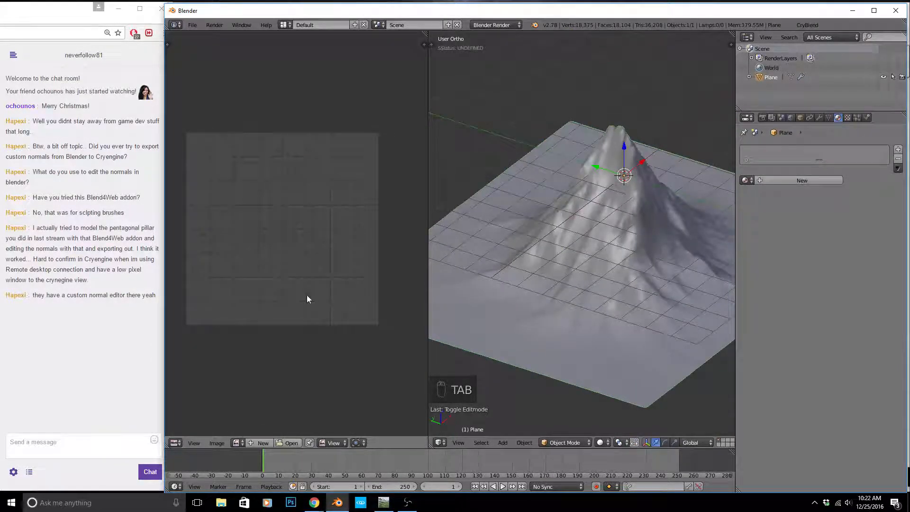
{"action": "key", "text": "Tab"}
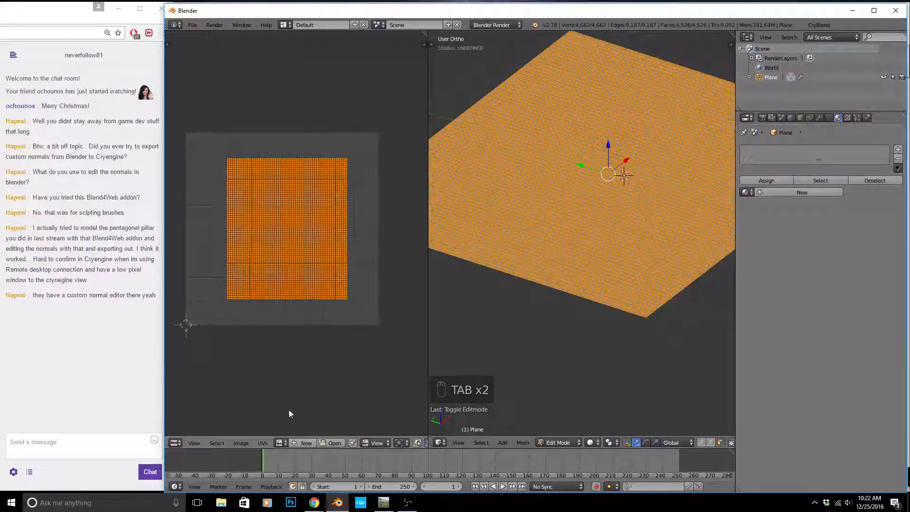
{"action": "left_click", "coordinate": [278, 442]}
{"action": "left_click", "coordinate": [303, 347]}
{"action": "scroll", "coordinate": [322, 278], "scroll_direction": "down", "scroll_amount": 4}
{"action": "key", "text": "z"}
{"action": "key", "text": "a"}
{"action": "scroll", "coordinate": [340, 285], "scroll_direction": "up", "scroll_amount": 5}
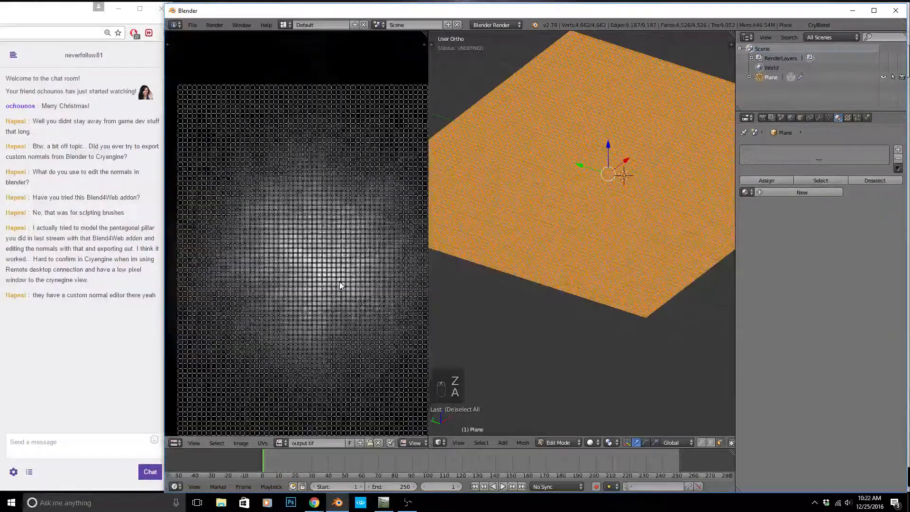
{"action": "scroll", "coordinate": [339, 285], "scroll_direction": "down", "scroll_amount": 4}
{"action": "scroll", "coordinate": [337, 285], "scroll_direction": "up", "scroll_amount": 1}
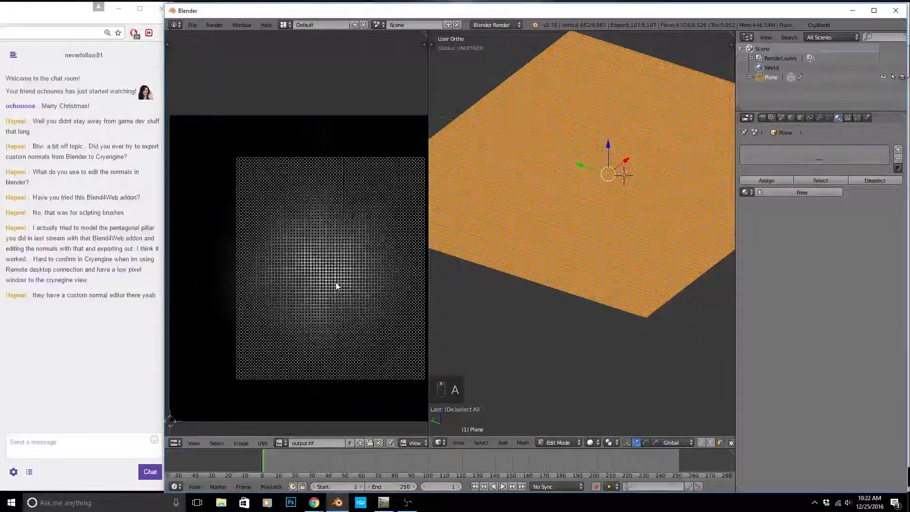
Select the whole UV layout, move it slightly to the left over the heightmap, and return to Object Mode.
{"action": "key", "text": "Tab"}
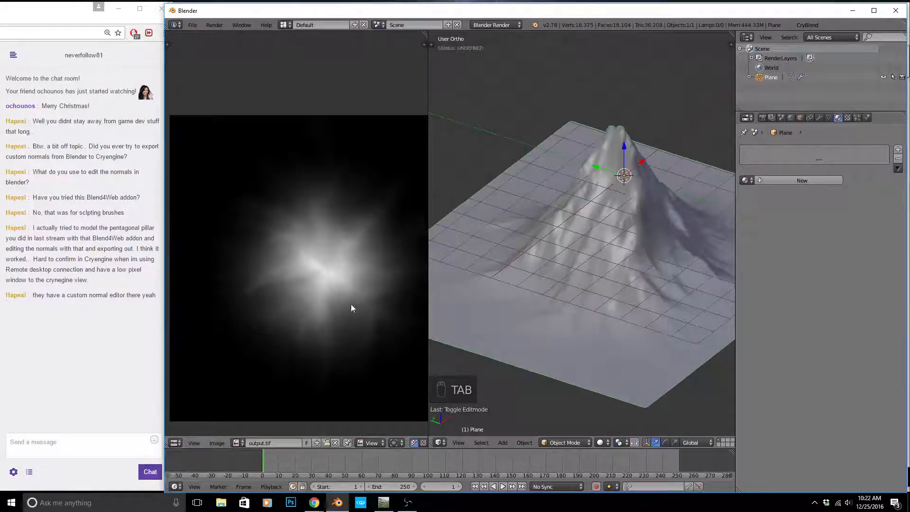
{"action": "key", "text": "Tab"}
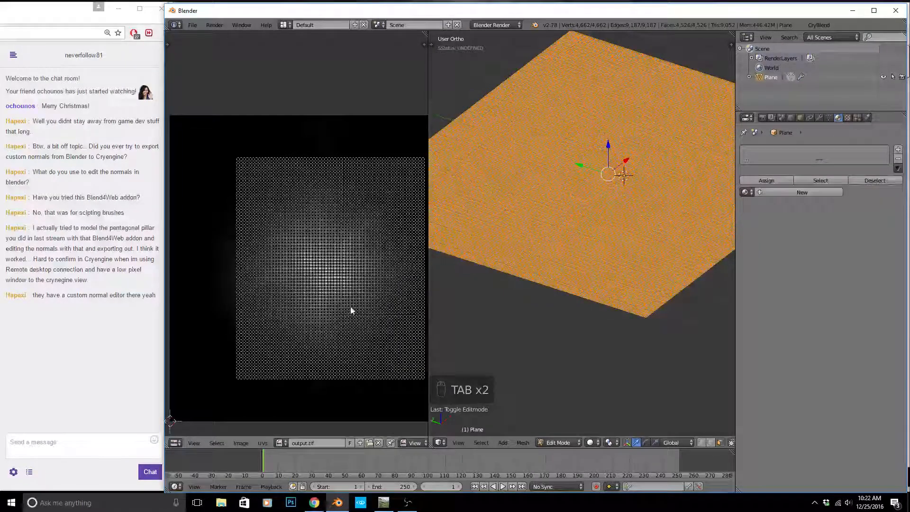
{"action": "scroll", "coordinate": [270, 302], "scroll_direction": "down", "scroll_amount": 1}
{"action": "scroll", "coordinate": [333, 289], "scroll_direction": "up", "scroll_amount": 1}
{"action": "key", "text": "g"}
{"action": "key", "text": "a"}
{"action": "key", "text": "g"}
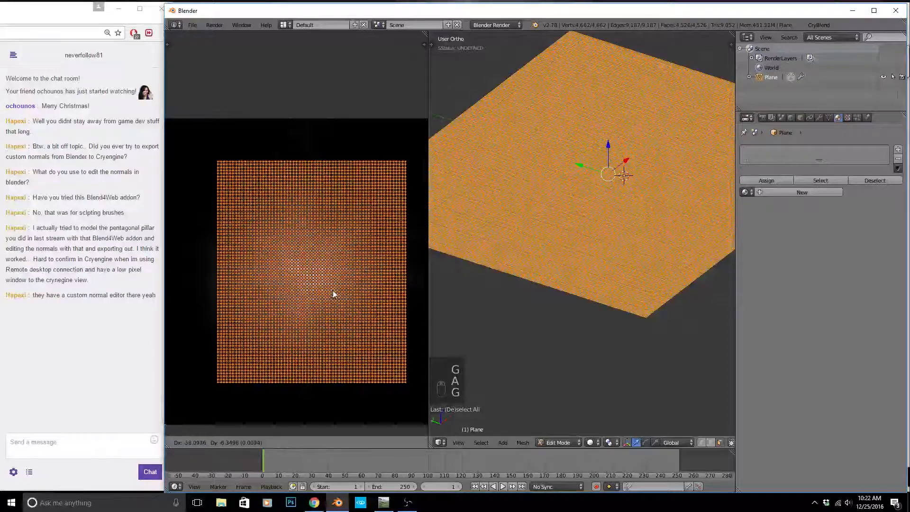
{"action": "left_click", "coordinate": [326, 291]}
{"action": "key", "text": "Tab"}
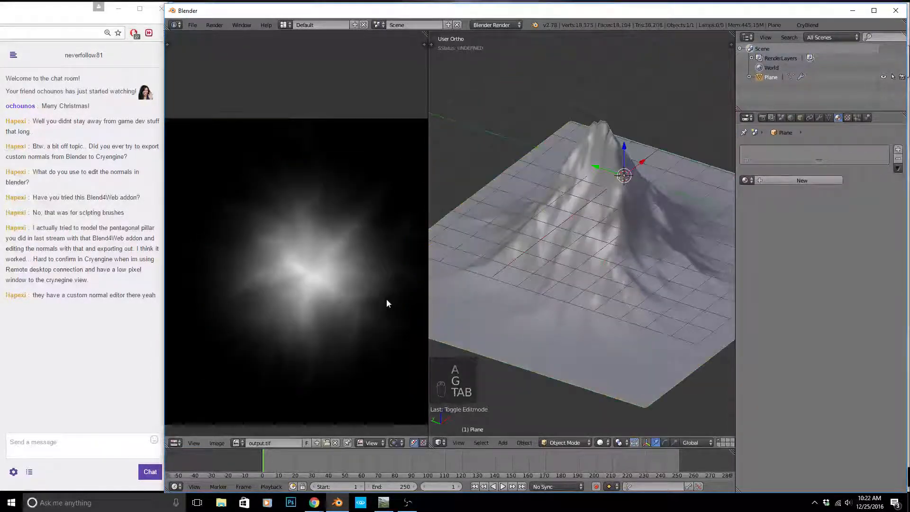
Examine the displaced mountain from another angle and inspect the tonal detail of the output.tif heightmap up close.
{"action": "mouse_move", "coordinate": [627, 276]}
{"action": "middle_mouse_down"}
{"action": "mouse_move", "coordinate": [714, 288]}
{"action": "mouse_move", "coordinate": [678, 346]}
{"action": "mouse_move", "coordinate": [619, 285]}
{"action": "middle_mouse_up"}
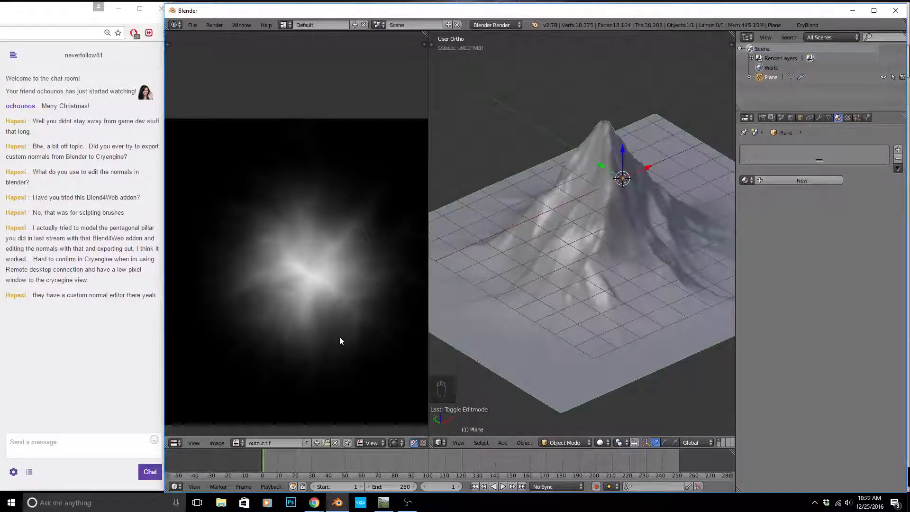
{"action": "key", "text": "Tab"}
{"action": "key", "text": "Tab"}
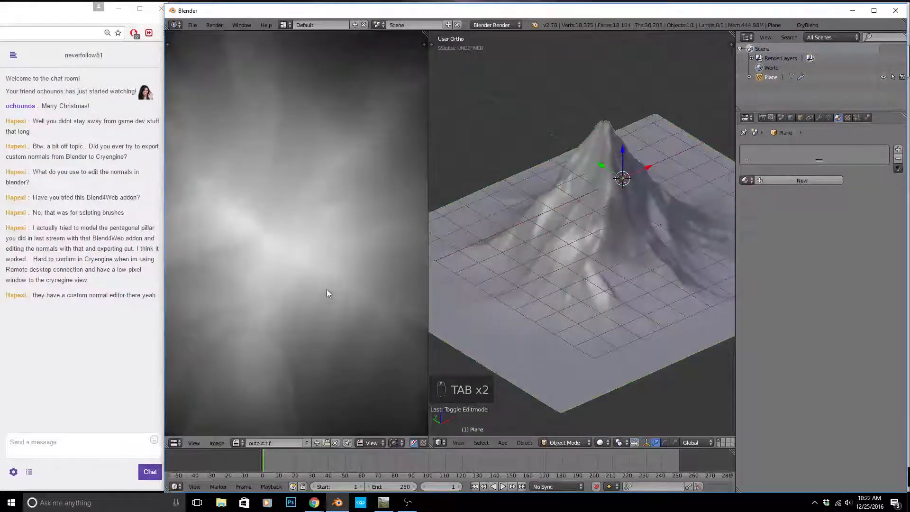
{"action": "scroll", "coordinate": [284, 365], "scroll_direction": "up", "scroll_amount": 5}
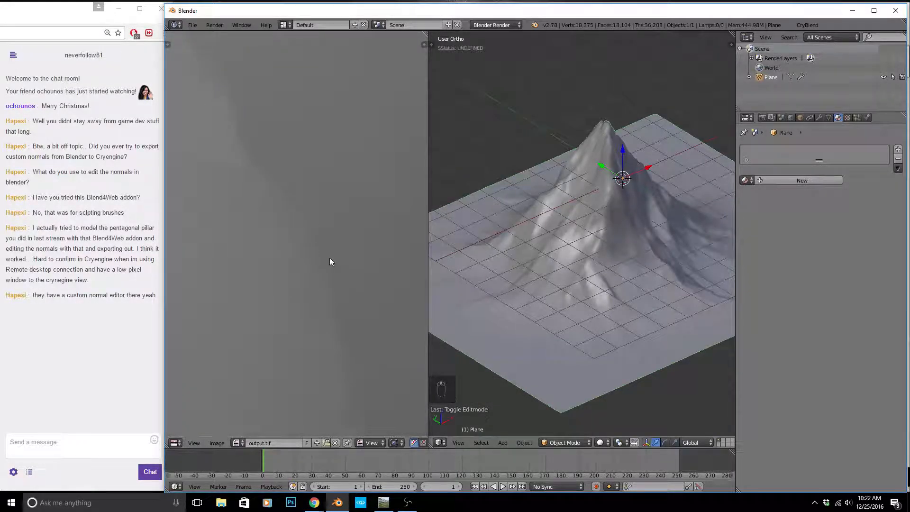
{"action": "scroll", "coordinate": [329, 250], "scroll_direction": "down", "scroll_amount": 5}
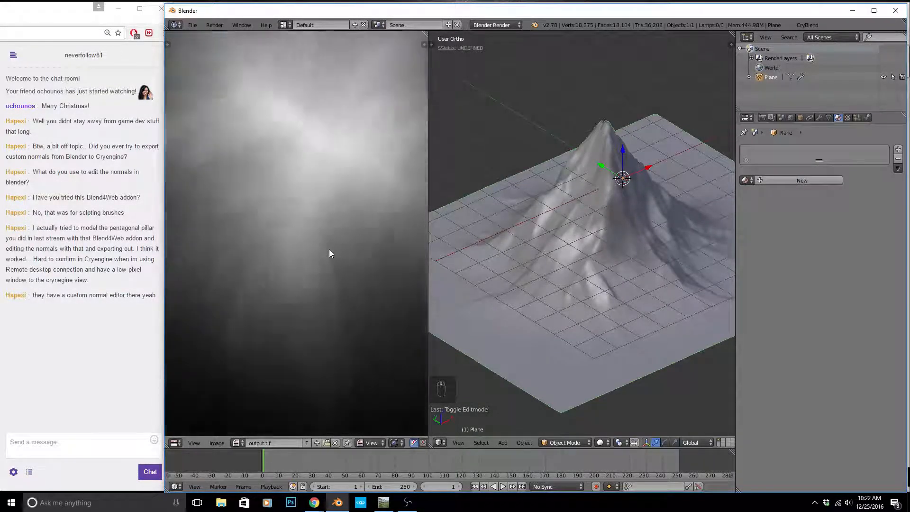
{"action": "scroll", "coordinate": [328, 249], "scroll_direction": "down", "scroll_amount": 2}
Enter Edit Mode on the plane and create a new checkered UV test-grid image behind its UV layout.
{"action": "key", "text": "Tab"}
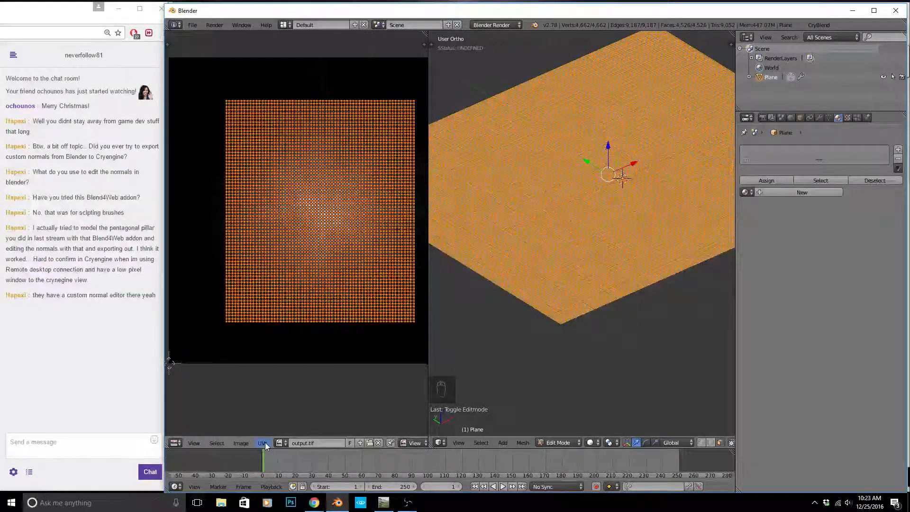
{"action": "left_click", "coordinate": [244, 443]}
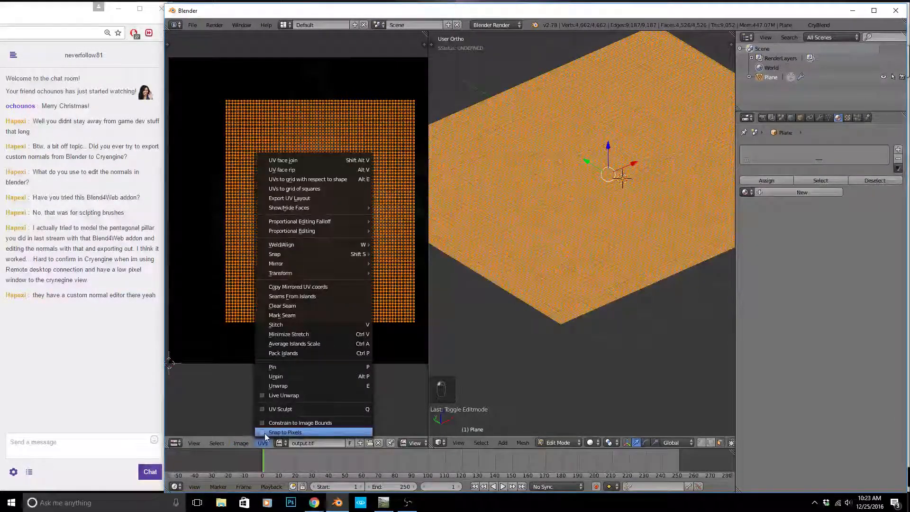
{"action": "left_click", "coordinate": [254, 432]}
{"action": "left_click", "coordinate": [289, 456]}
{"action": "left_click", "coordinate": [293, 437]}
{"action": "left_click", "coordinate": [258, 481]}
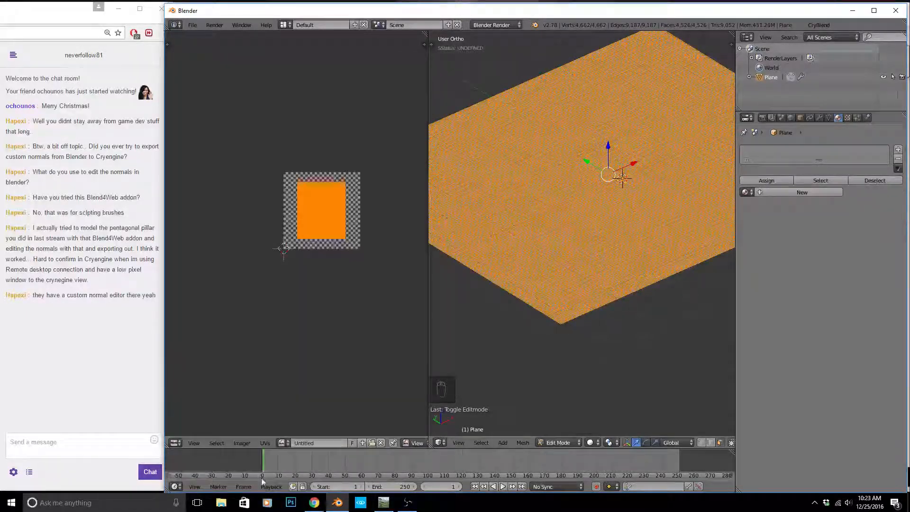
Return to Object Mode and enable textured solid display so the mountain shows the checker grid.
{"action": "key", "text": "Tab"}
{"action": "middle_click_drag", "start_coordinate": [599, 241], "coordinate": [651, 232]}
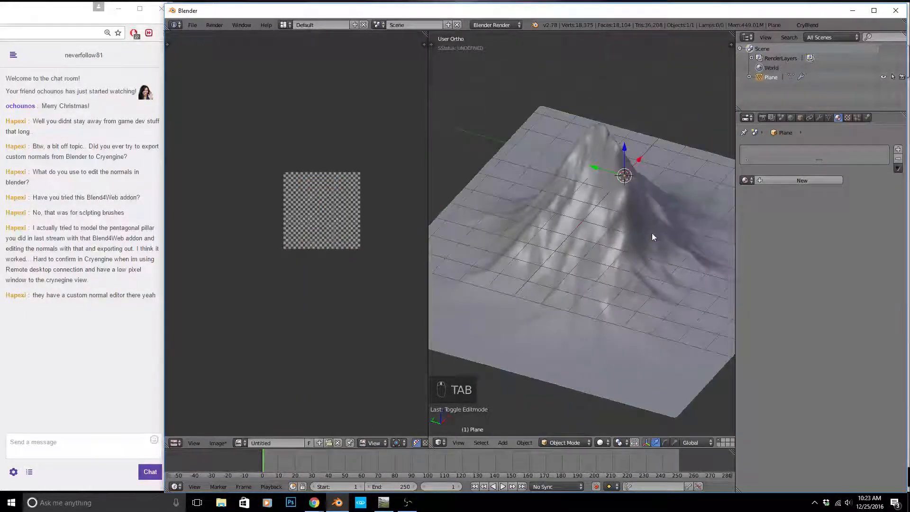
{"action": "key", "text": "n"}
{"action": "left_click", "coordinate": [659, 313]}
{"action": "key", "text": "n"}
{"action": "middle_click_drag", "start_coordinate": [598, 269], "coordinate": [509, 237]}
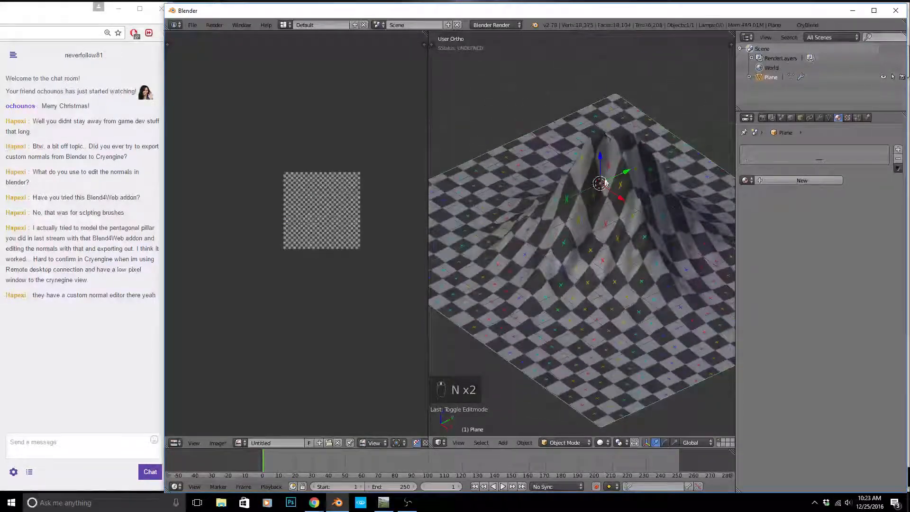
Examine the checker pattern's stretching on the mountain's slopes and peak from several angles.
{"action": "scroll", "coordinate": [624, 213], "scroll_direction": "up", "scroll_amount": 5}
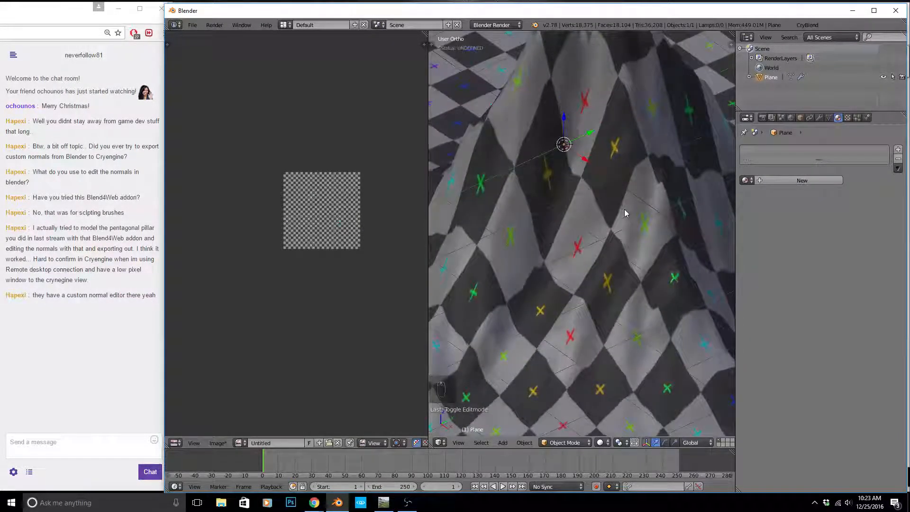
{"action": "scroll", "coordinate": [607, 137], "scroll_direction": "down", "scroll_amount": 4}
{"action": "middle_click_drag", "start_coordinate": [606, 138], "coordinate": [441, 164]}
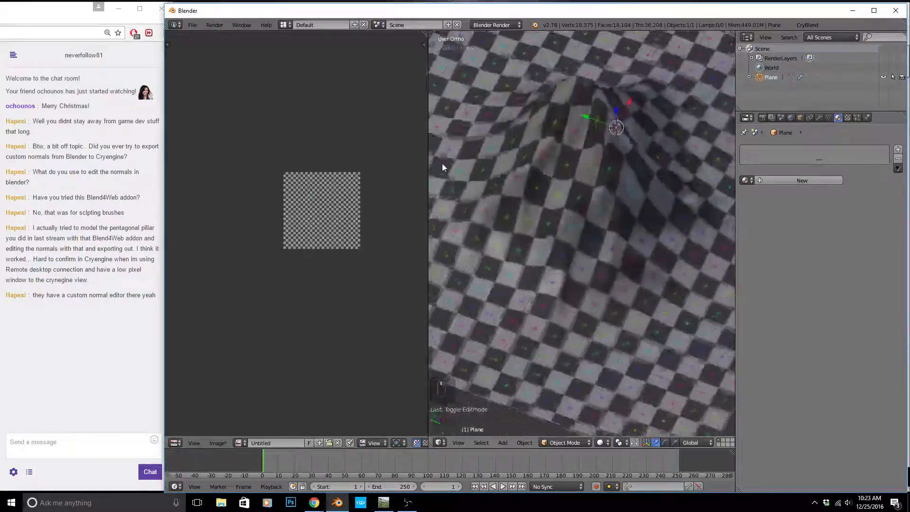
{"action": "scroll", "coordinate": [349, 219], "scroll_direction": "down", "scroll_amount": 2}
{"action": "scroll", "coordinate": [507, 215], "scroll_direction": "down", "scroll_amount": 3}
{"action": "middle_click_drag", "start_coordinate": [641, 221], "coordinate": [542, 224]}
{"action": "key", "text": "z"}
{"action": "key", "text": "z"}
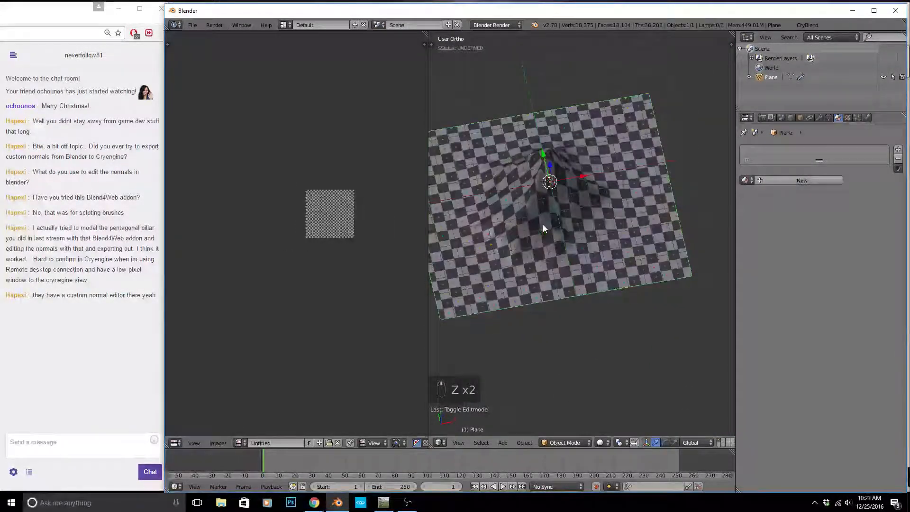
Duplicate the displaced plane in place and move the copy to layer 2 as a backup.
{"action": "key", "text": "shift+d"}
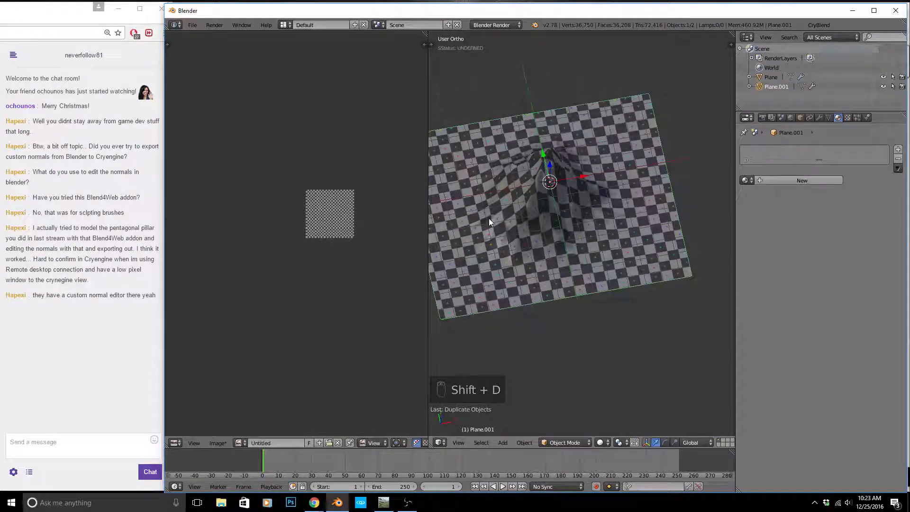
{"action": "key", "text": "m"}
{"action": "key", "text": "2"}
Select the original plane and apply its Subsurf and Displace modifiers.
{"action": "middle_click_drag", "start_coordinate": [700, 182], "coordinate": [593, 225]}
{"action": "scroll", "coordinate": [561, 203], "scroll_direction": "up", "scroll_amount": 3}
{"action": "right_click", "coordinate": [550, 199]}
{"action": "left_click", "coordinate": [819, 118]}
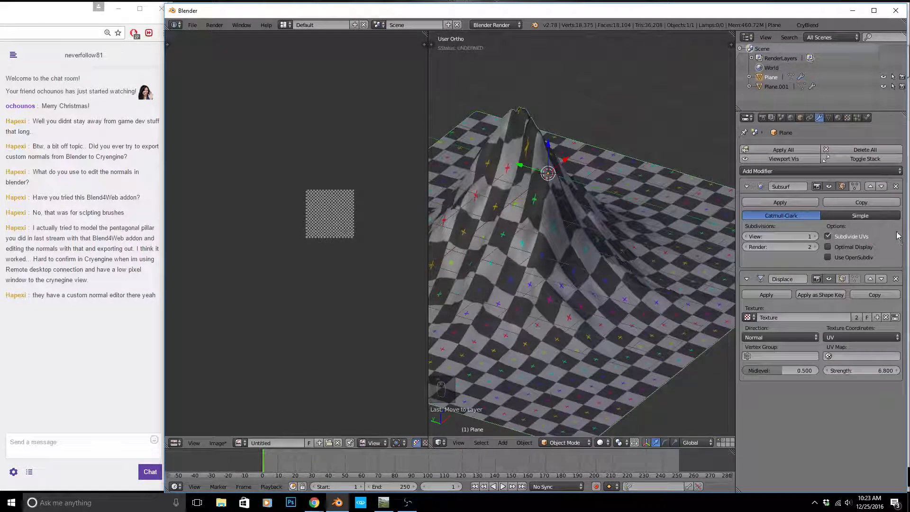
{"action": "left_click", "coordinate": [779, 202]}
{"action": "left_click", "coordinate": [776, 201]}
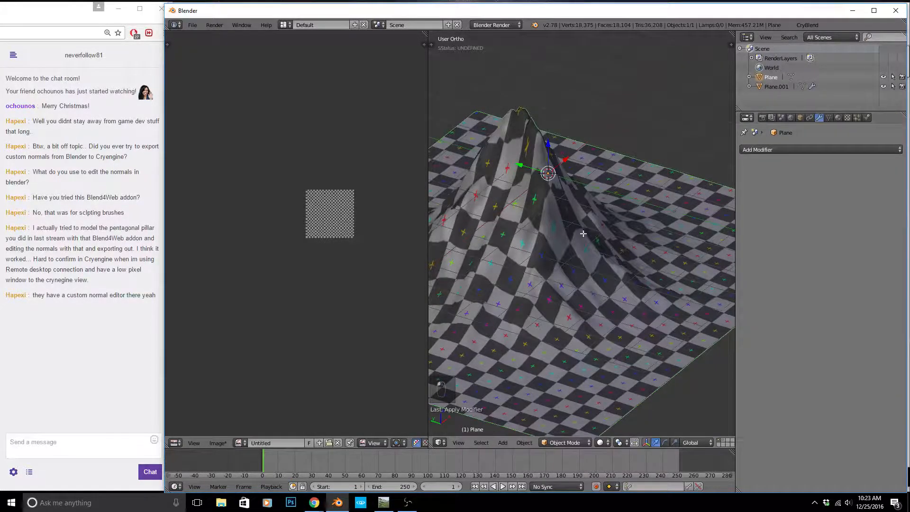
Unwrap the UVs of the whole mountain mesh in Edit Mode.
{"action": "key", "text": "Tab"}
{"action": "scroll", "coordinate": [572, 237], "scroll_direction": "up", "scroll_amount": 2}
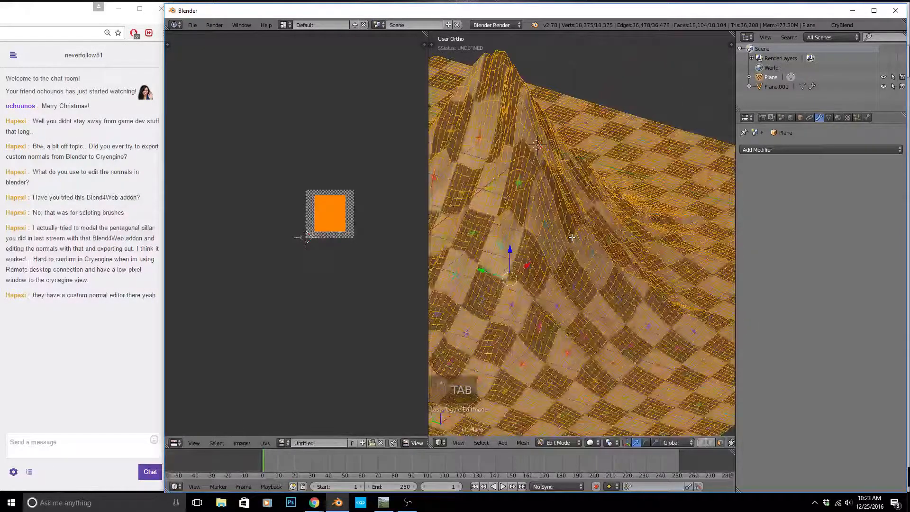
{"action": "key", "text": "u"}
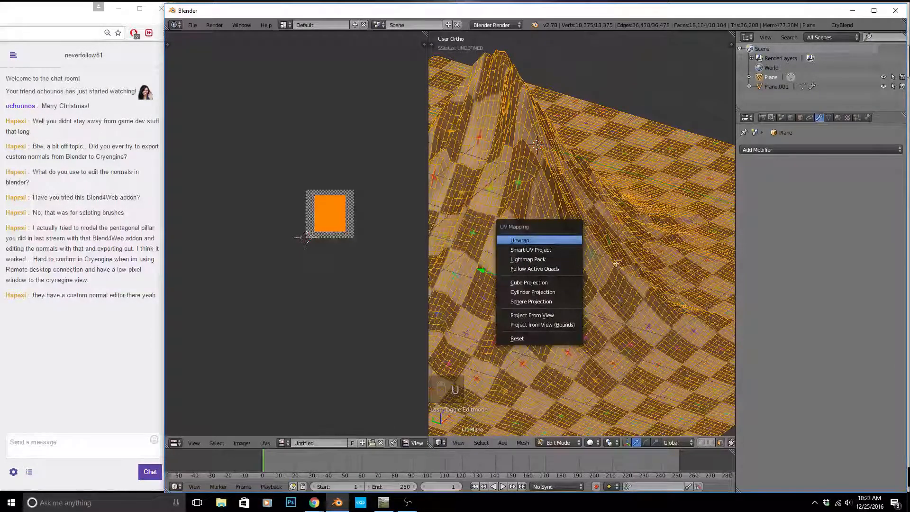
{"action": "key", "text": "Return"}
Examine the unwrapped mesh's checker distortion near the peak and the UV layout up close.
{"action": "middle_click_drag", "start_coordinate": [616, 260], "coordinate": [532, 199]}
{"action": "key", "text": "Tab"}
{"action": "scroll", "coordinate": [549, 172], "scroll_direction": "up", "scroll_amount": 4}
{"action": "key", "text": "Tab"}
{"action": "middle_click_drag", "start_coordinate": [557, 168], "coordinate": [467, 181]}
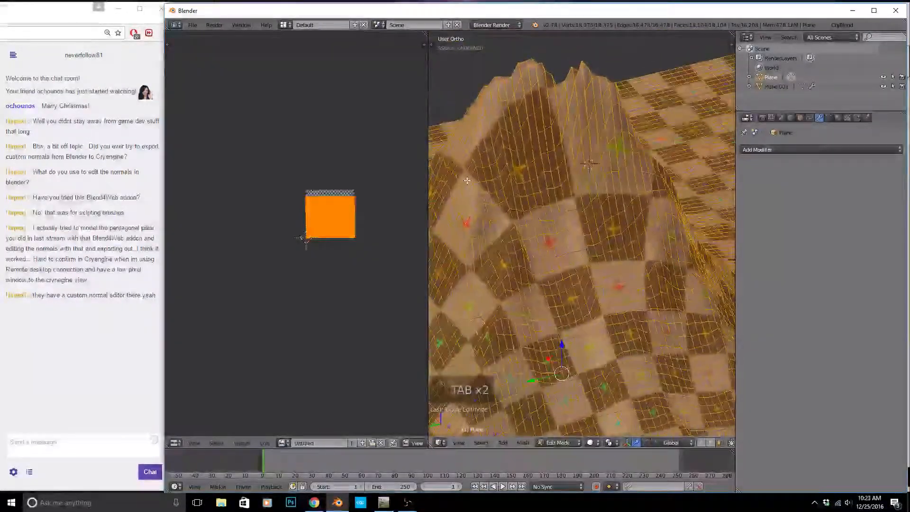
{"action": "scroll", "coordinate": [382, 212], "scroll_direction": "up", "scroll_amount": 10}
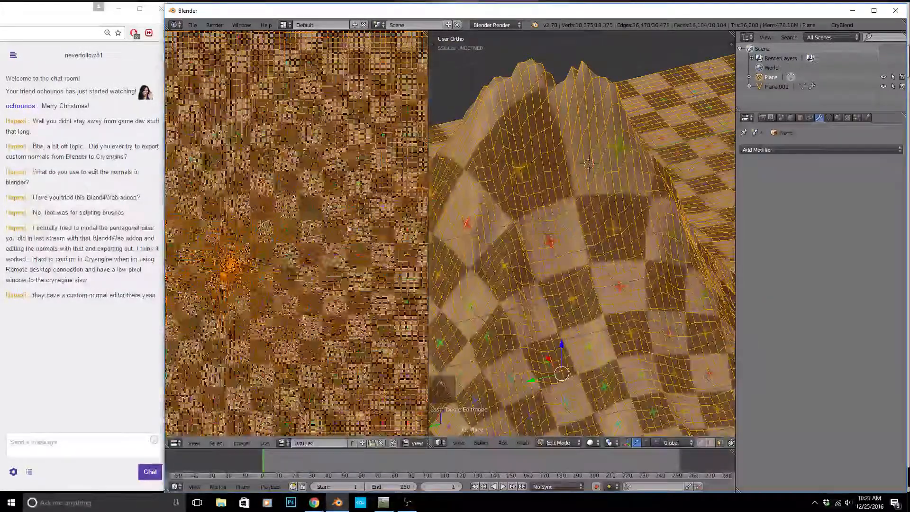
{"action": "scroll", "coordinate": [356, 225], "scroll_direction": "up", "scroll_amount": 8}
{"action": "scroll", "coordinate": [538, 230], "scroll_direction": "down", "scroll_amount": 4}
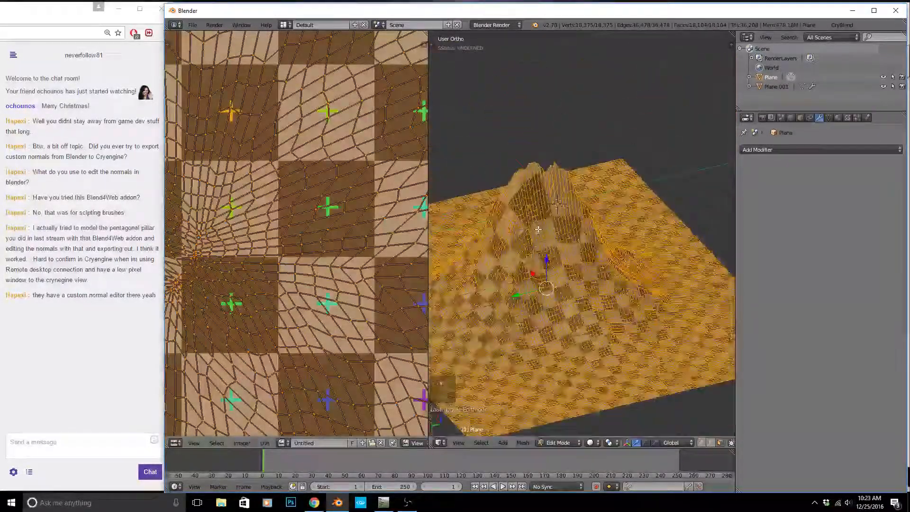
Reproject the mountain's UVs with Project From View from the top view and inspect the checker pattern in Object Mode.
{"action": "key", "text": "KP_7"}
{"action": "scroll", "coordinate": [563, 256], "scroll_direction": "up", "scroll_amount": 2}
{"action": "key", "text": "u"}
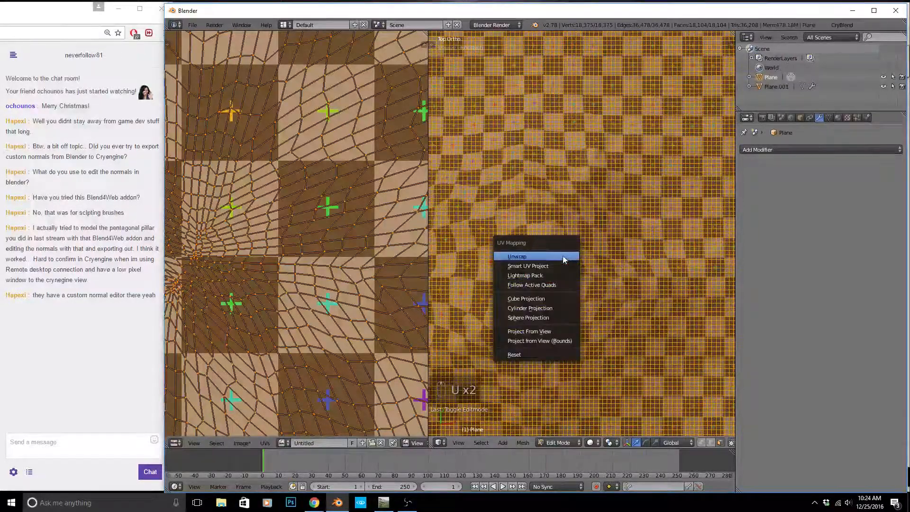
{"action": "left_click", "coordinate": [536, 328]}
{"action": "key", "text": "Tab"}
{"action": "middle_click_drag", "start_coordinate": [539, 288], "coordinate": [585, 239]}
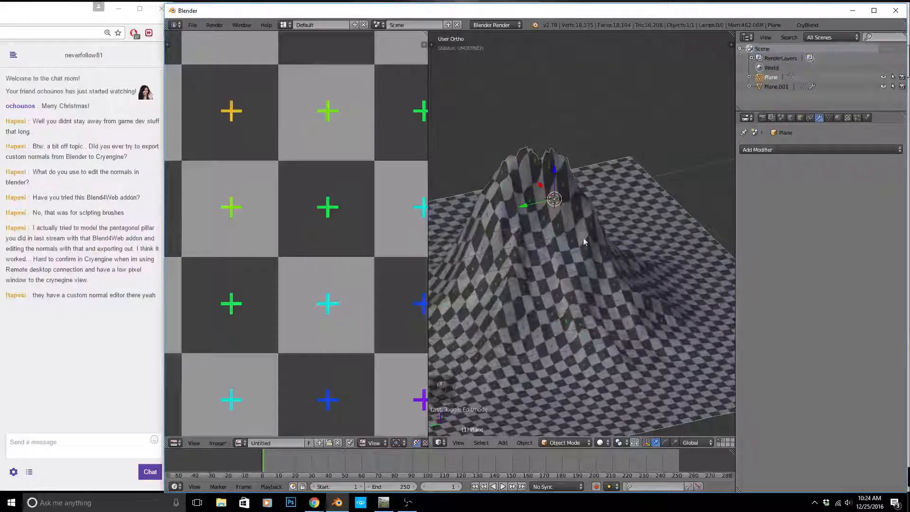
{"action": "scroll", "coordinate": [585, 239], "scroll_direction": "up", "scroll_amount": 4}
Select a single edge loop running over the mountain beside the peak and mark it as a seam.
{"action": "key", "text": "Tab"}
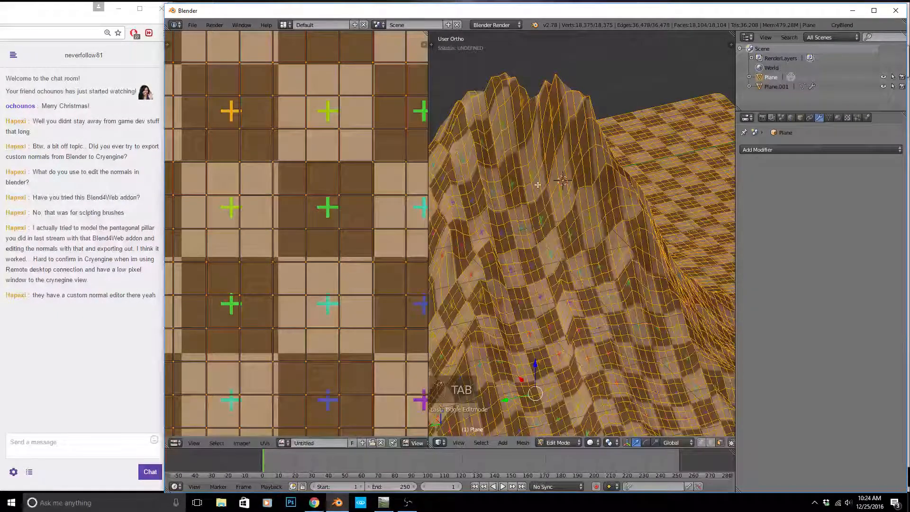
{"action": "right_click", "coordinate": [540, 179], "text": "alt"}
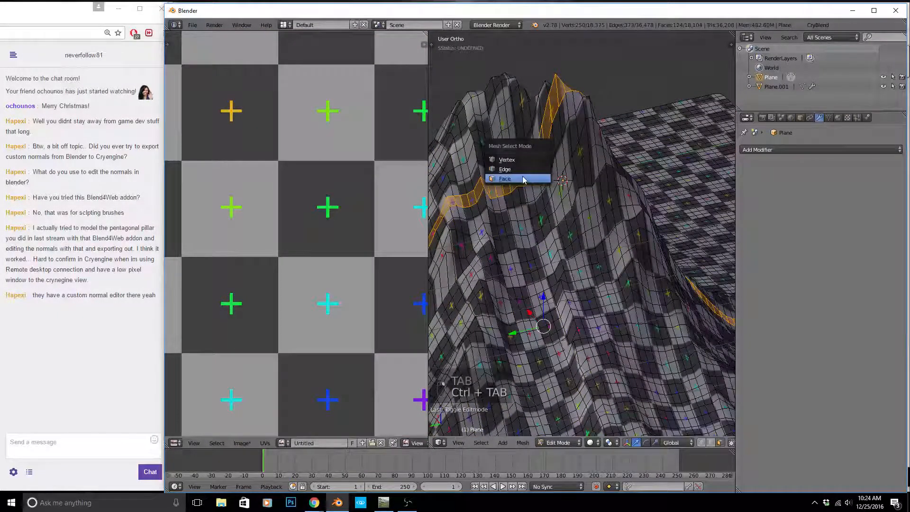
{"action": "right_click", "coordinate": [536, 161], "text": "alt"}
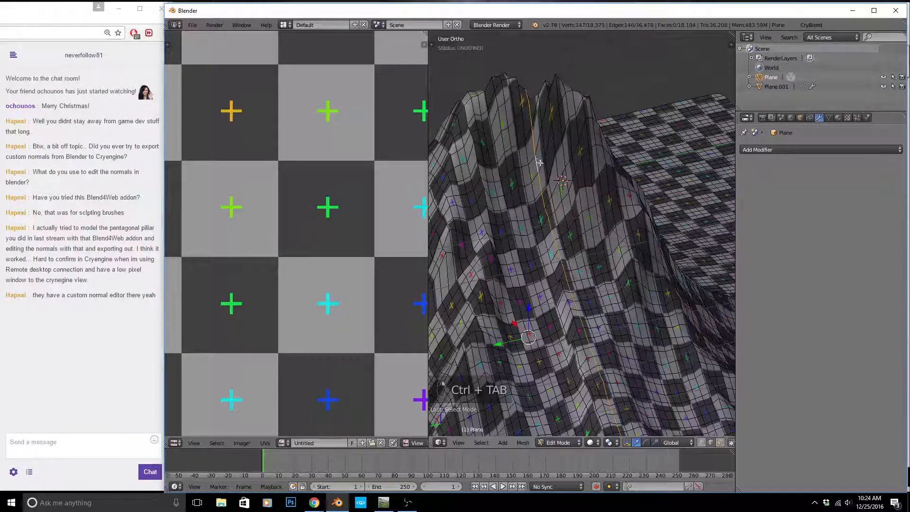
{"action": "scroll", "coordinate": [538, 162], "scroll_direction": "up", "scroll_amount": 5}
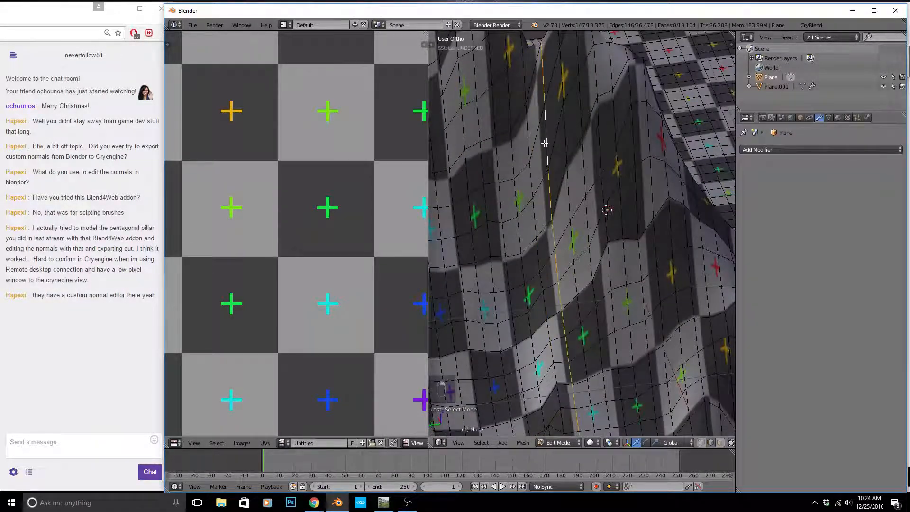
{"action": "scroll", "coordinate": [544, 143], "scroll_direction": "down", "scroll_amount": 8}
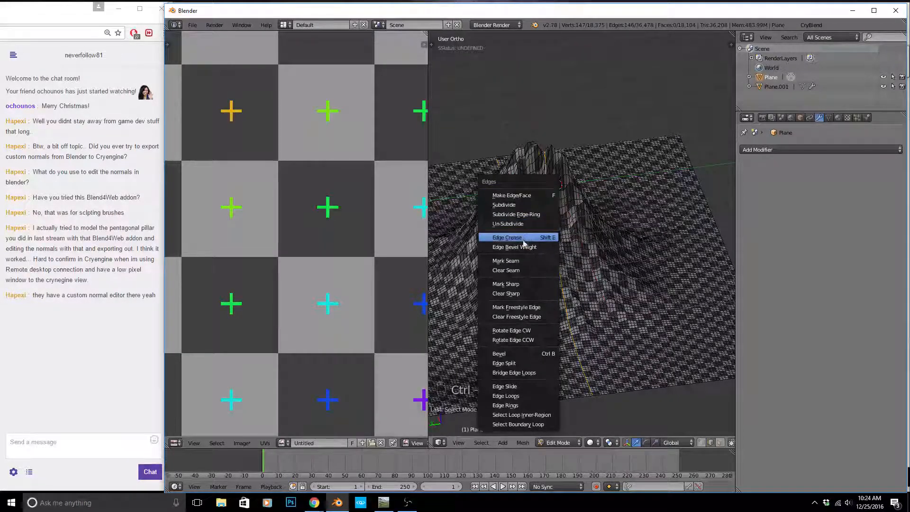
{"action": "left_click", "coordinate": [520, 262]}
Select the whole mesh, unwrap it along the marked seam, and inspect the checker pattern on the mountain.
{"action": "key", "text": "a"}
{"action": "key", "text": "a"}
{"action": "key", "text": "a"}
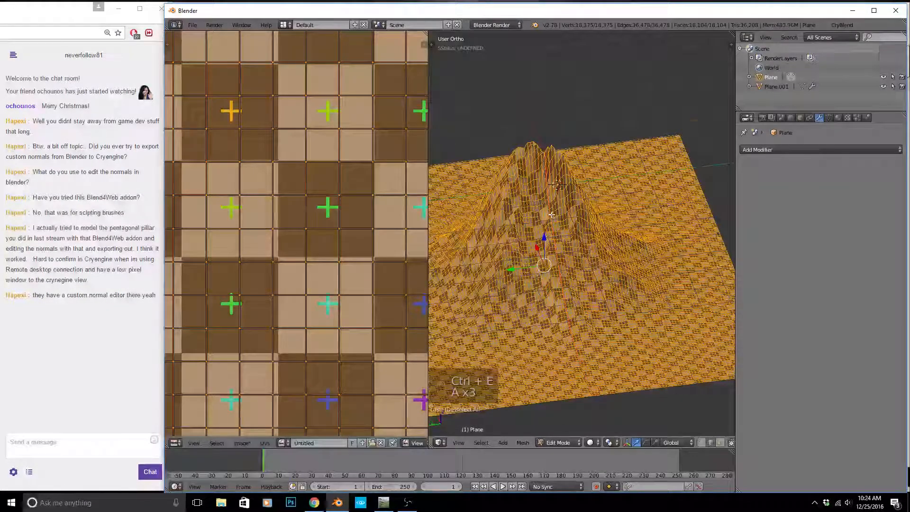
{"action": "scroll", "coordinate": [552, 215], "scroll_direction": "up", "scroll_amount": 2}
{"action": "key", "text": "KP_7"}
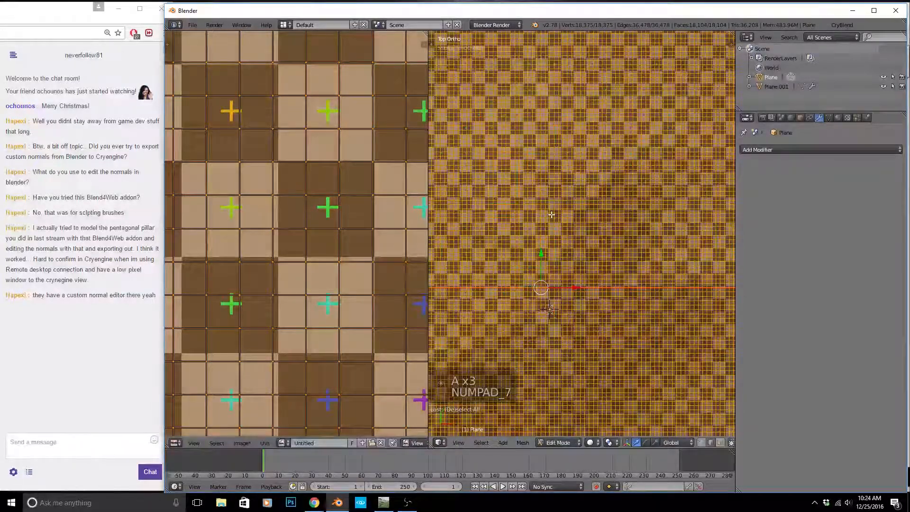
{"action": "key", "text": "u"}
{"action": "key", "text": "u"}
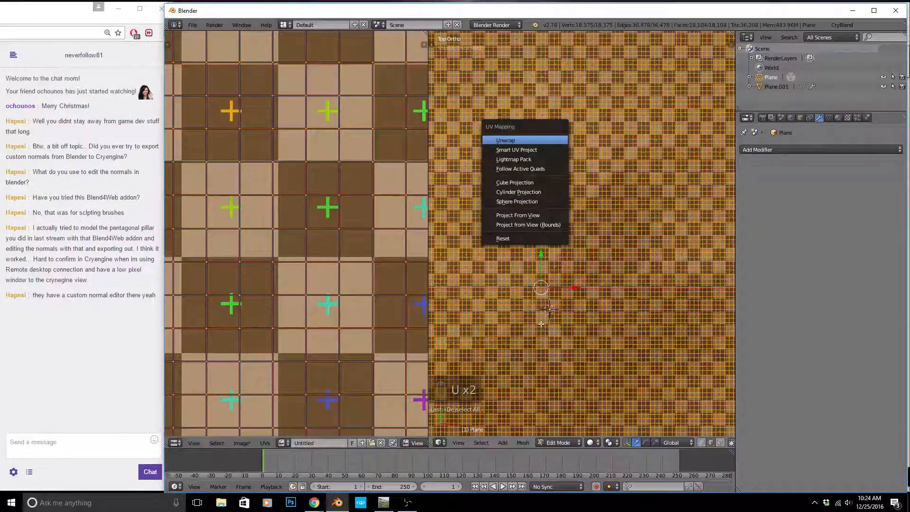
{"action": "left_click", "coordinate": [505, 140]}
{"action": "middle_click_drag", "start_coordinate": [505, 141], "coordinate": [653, 231]}
{"action": "key", "text": "Tab"}
{"action": "key", "text": "Tab"}
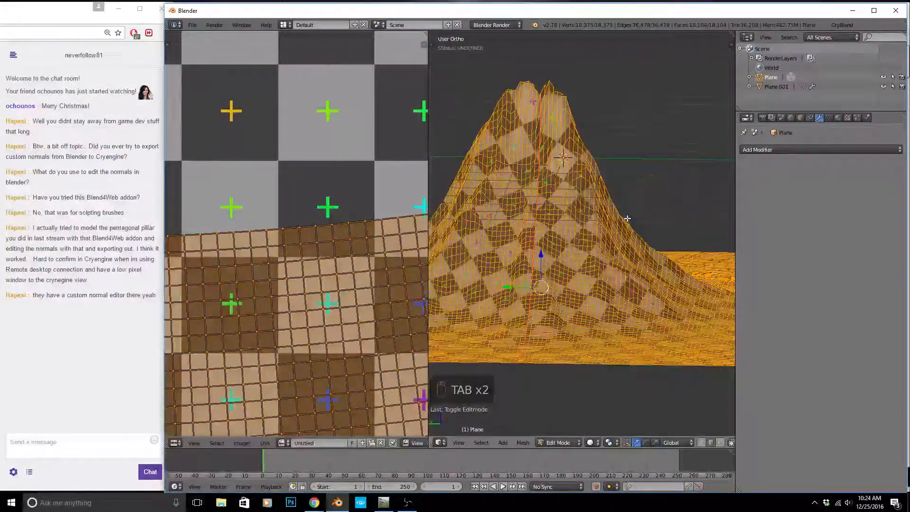
Project the whole mesh's UVs with Project From View from the top view and return to Object Mode.
{"action": "key", "text": "KP_7"}
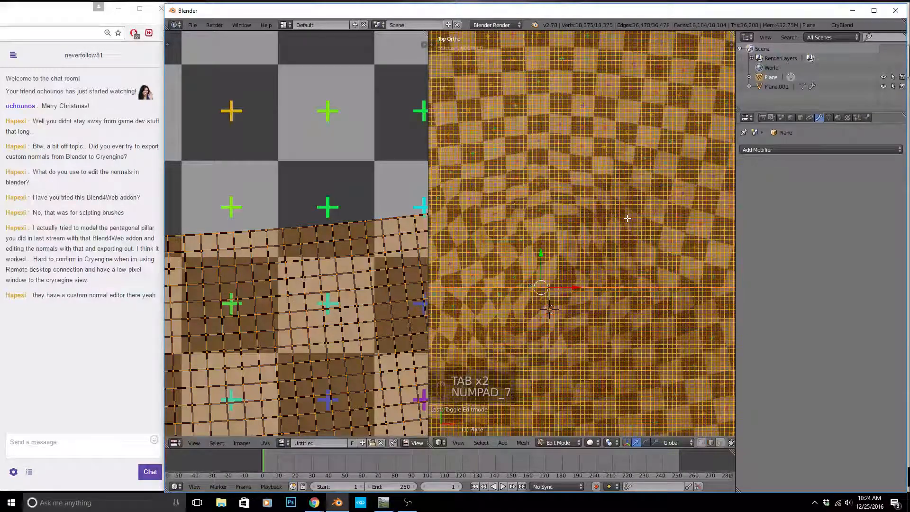
{"action": "key", "text": "u"}
{"action": "left_click", "coordinate": [593, 294]}
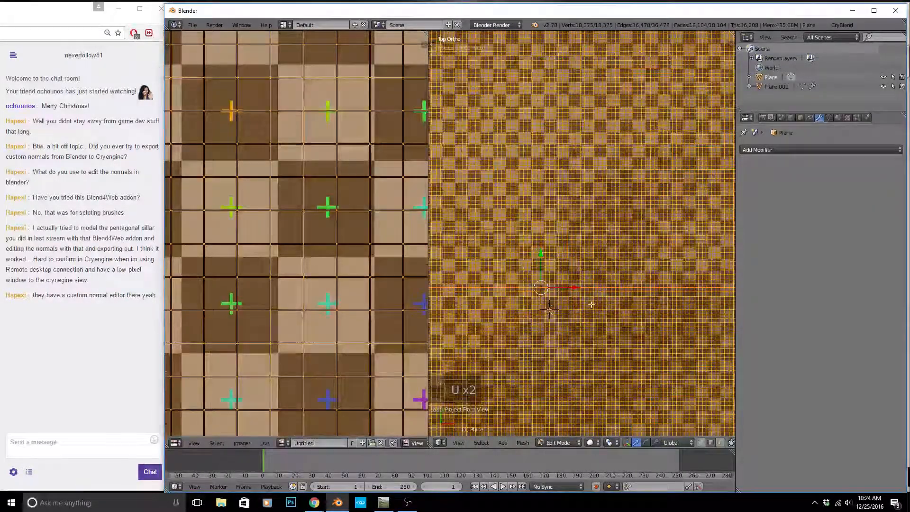
{"action": "scroll", "coordinate": [306, 296], "scroll_direction": "down", "scroll_amount": 2}
{"action": "middle_click_drag", "start_coordinate": [534, 265], "coordinate": [547, 205]}
{"action": "key", "text": "Tab"}
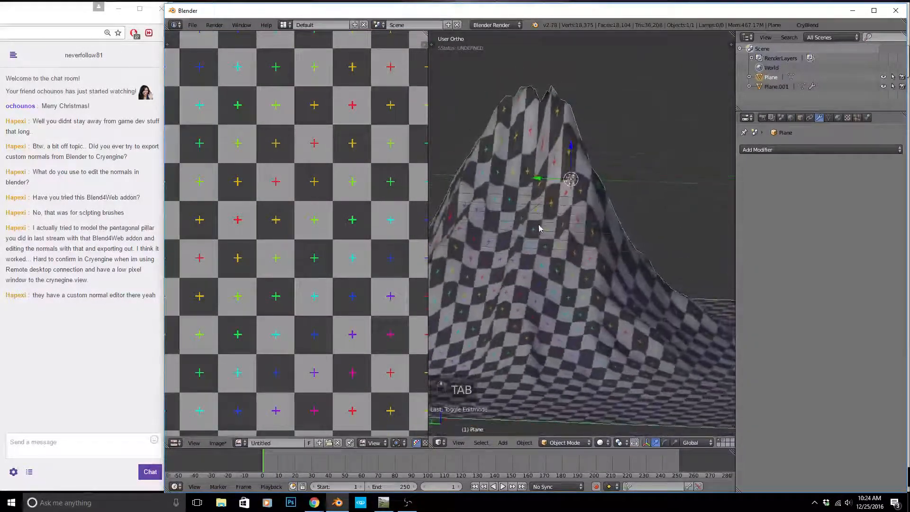
Reenter Edit Mode and pack the projected UV islands to fit the checker image.
{"action": "key", "text": "Tab"}
{"action": "scroll", "coordinate": [528, 144], "scroll_direction": "up", "scroll_amount": 3}
{"action": "scroll", "coordinate": [318, 191], "scroll_direction": "down", "scroll_amount": 6}
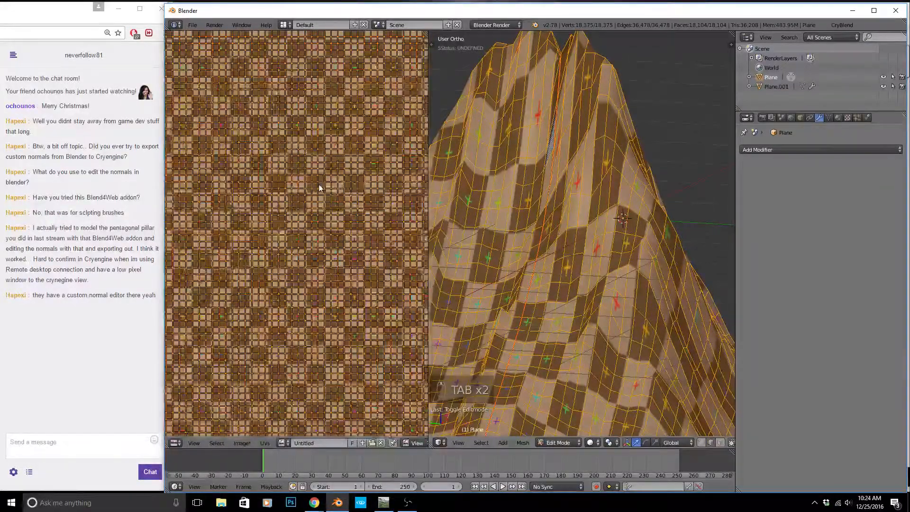
{"action": "scroll", "coordinate": [317, 192], "scroll_direction": "up", "scroll_amount": 5}
{"action": "middle_click_drag", "start_coordinate": [592, 180], "coordinate": [632, 155]}
{"action": "scroll", "coordinate": [284, 216], "scroll_direction": "down", "scroll_amount": 5}
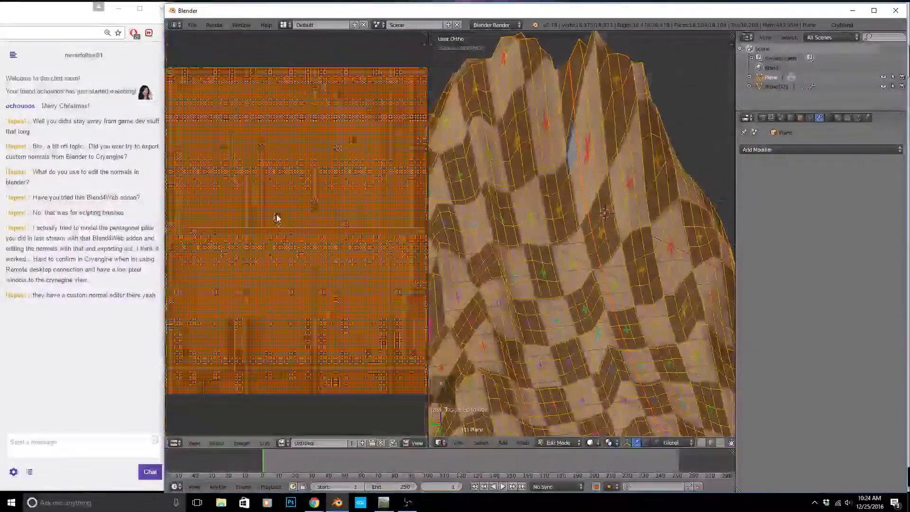
{"action": "scroll", "coordinate": [312, 215], "scroll_direction": "up", "scroll_amount": 4}
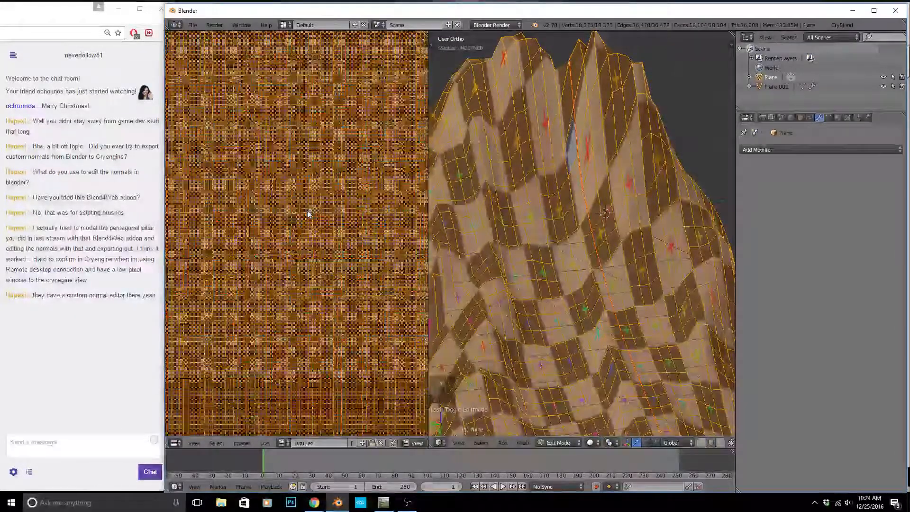
{"action": "scroll", "coordinate": [307, 213], "scroll_direction": "down", "scroll_amount": 3}
{"action": "key", "text": "ctrl+p"}
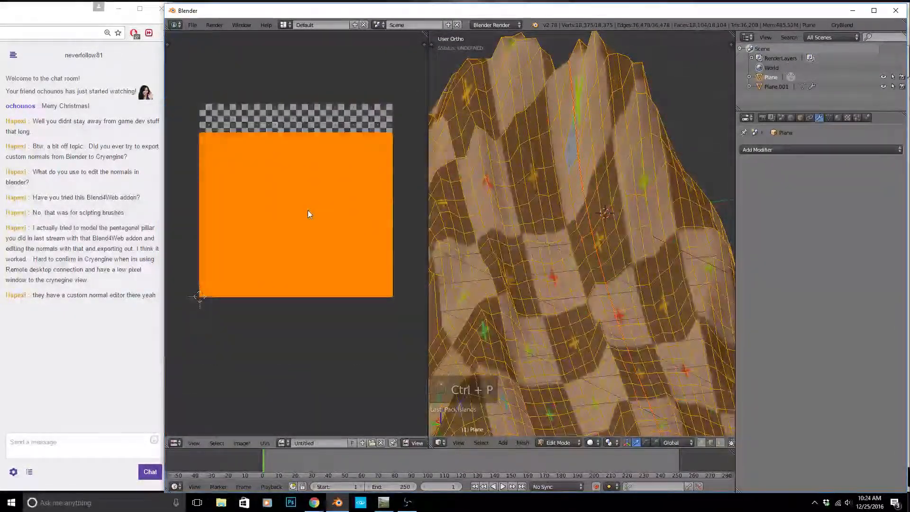
{"action": "scroll", "coordinate": [311, 194], "scroll_direction": "up", "scroll_amount": 1}
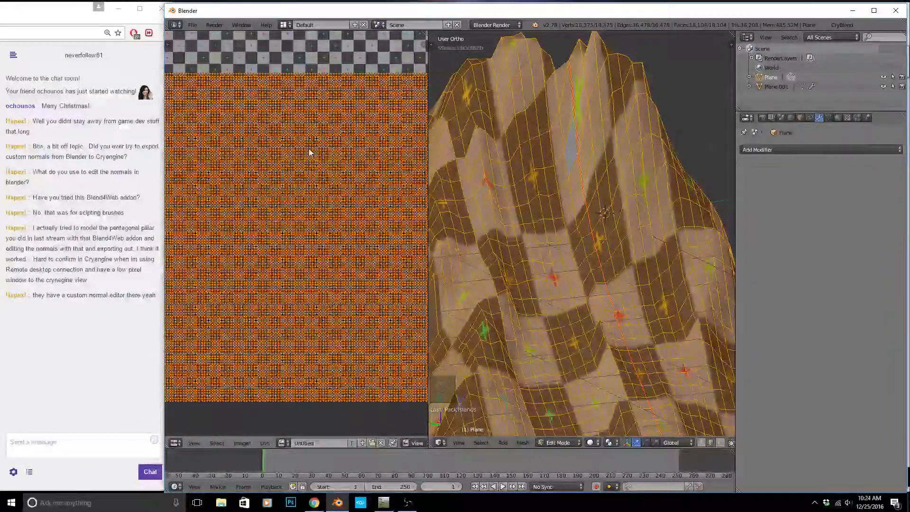
Inspect the packed checker pattern on the mountain's steep slopes in Object Mode and return to Edit Mode.
{"action": "scroll", "coordinate": [517, 177], "scroll_direction": "down", "scroll_amount": 1}
{"action": "scroll", "coordinate": [517, 178], "scroll_direction": "down", "scroll_amount": 3}
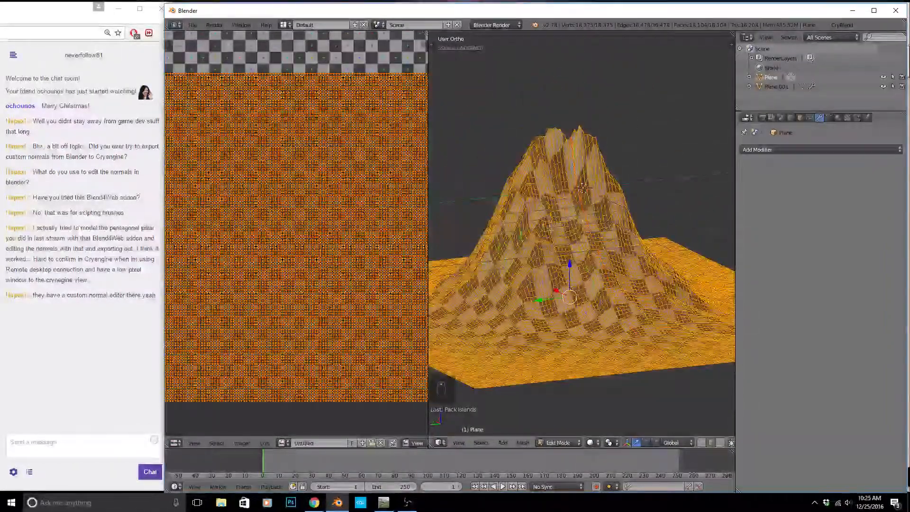
{"action": "scroll", "coordinate": [584, 251], "scroll_direction": "up", "scroll_amount": 1}
{"action": "key", "text": "Tab"}
{"action": "scroll", "coordinate": [573, 227], "scroll_direction": "up", "scroll_amount": 2}
{"action": "middle_click_drag", "start_coordinate": [561, 211], "coordinate": [502, 211]}
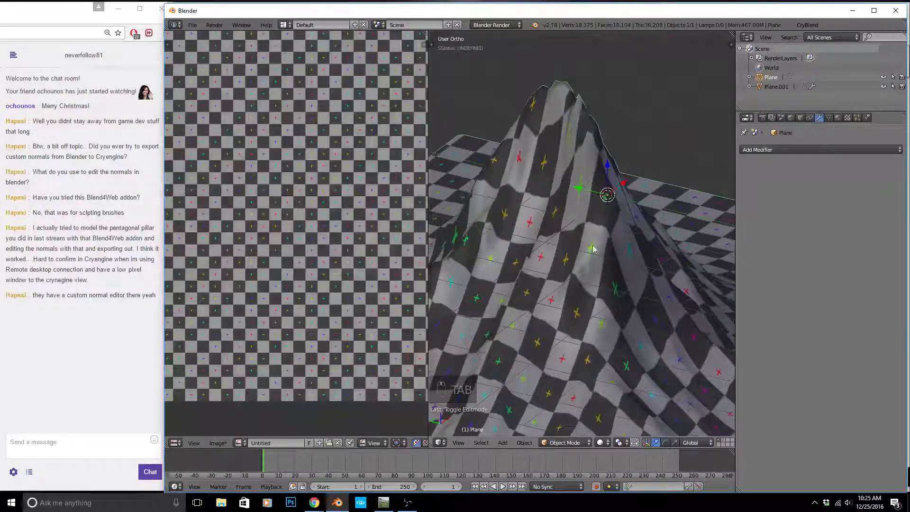
{"action": "middle_click_drag", "start_coordinate": [623, 266], "coordinate": [626, 244]}
{"action": "key", "text": "Tab"}
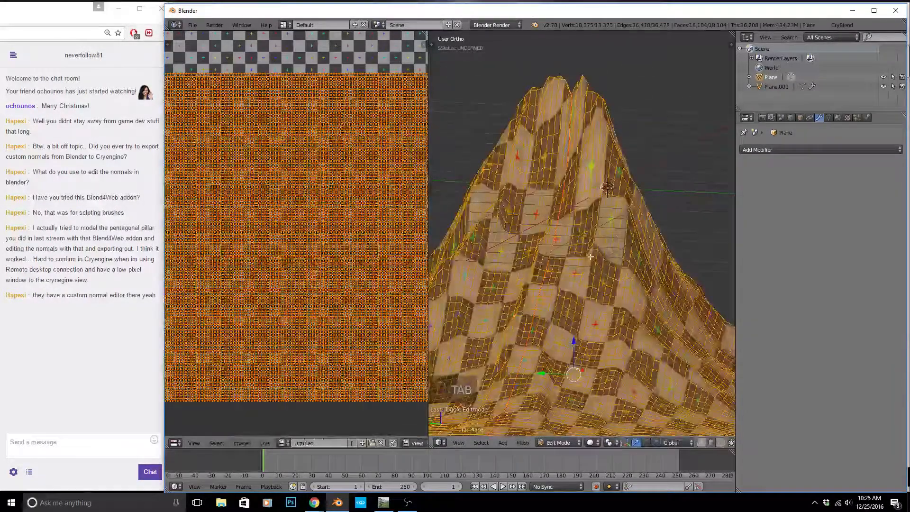
Maximize the 3D view and select several edge loops crossing the mountain's slopes on all sides of the peak.
{"action": "mouse_move", "coordinate": [557, 261]}
{"action": "middle_mouse_down"}
{"action": "mouse_move", "coordinate": [545, 294]}
{"action": "mouse_move", "coordinate": [587, 275]}
{"action": "mouse_move", "coordinate": [550, 250]}
{"action": "middle_mouse_up"}
{"action": "key", "text": "shift+space"}
{"action": "scroll", "coordinate": [546, 271], "scroll_direction": "down", "scroll_amount": 2}
{"action": "scroll", "coordinate": [527, 300], "scroll_direction": "up", "scroll_amount": 2}
{"action": "right_click", "coordinate": [549, 249], "text": "alt"}
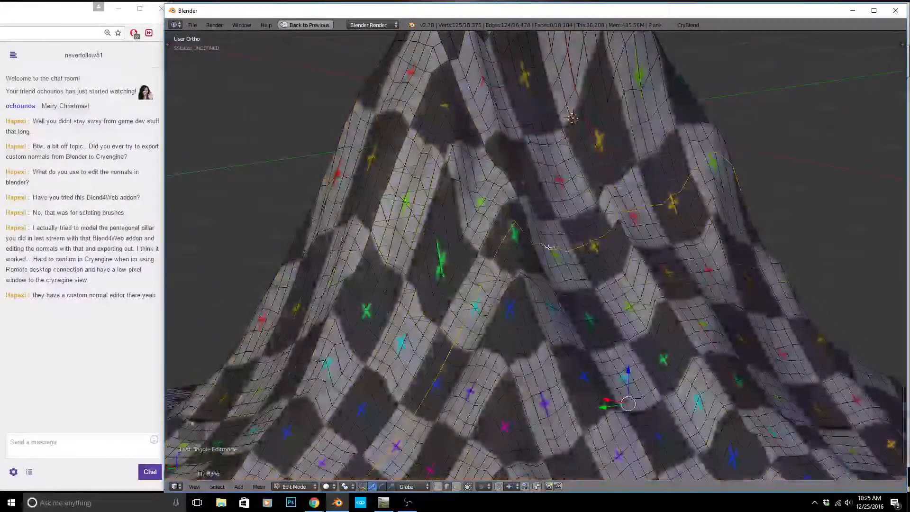
{"action": "middle_click_drag", "start_coordinate": [518, 247], "coordinate": [512, 270]}
{"action": "key", "text": "ctrl+z"}
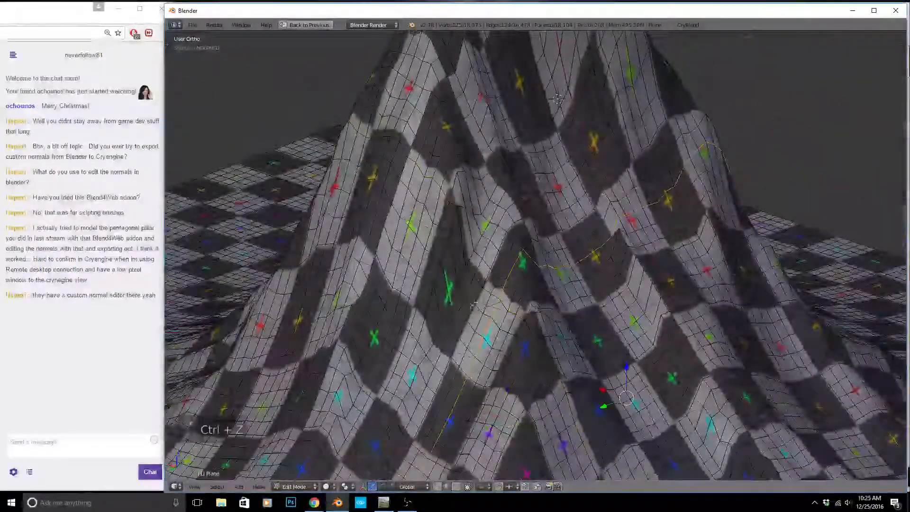
{"action": "middle_click_drag", "start_coordinate": [565, 281], "coordinate": [480, 363]}
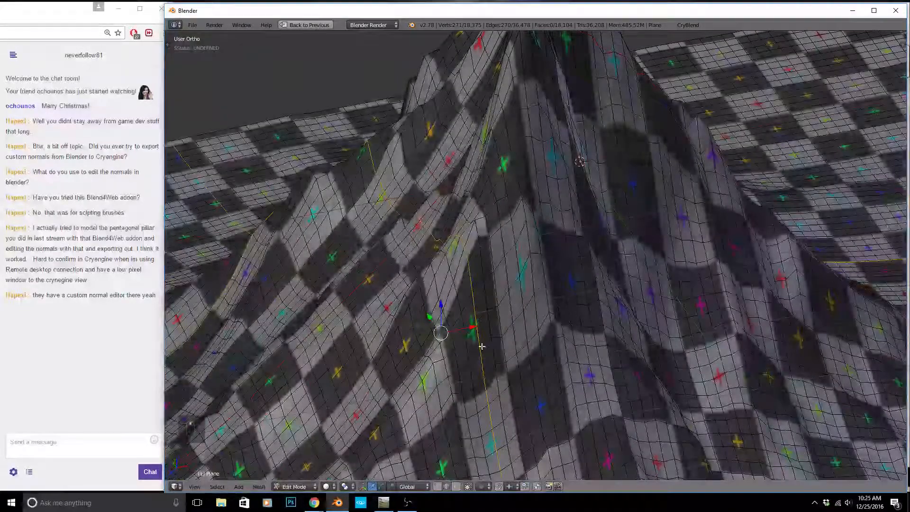
{"action": "middle_click_drag", "start_coordinate": [592, 309], "coordinate": [637, 329]}
{"action": "scroll", "coordinate": [638, 329], "scroll_direction": "down", "scroll_amount": 4}
{"action": "scroll", "coordinate": [602, 351], "scroll_direction": "up", "scroll_amount": 2}
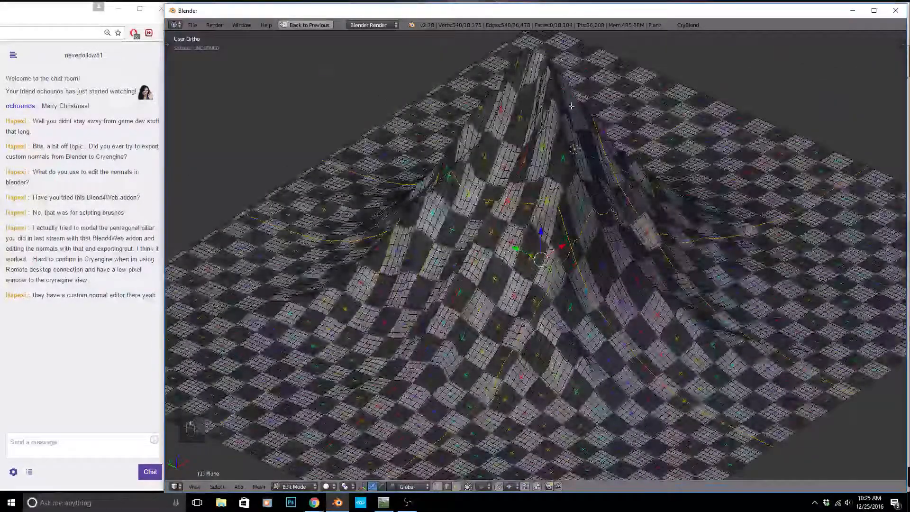
Use Circle Select to deselect the stretches of the selected loops that run outward on the first sides of the mountain.
{"action": "scroll", "coordinate": [556, 293], "scroll_direction": "down", "scroll_amount": 2}
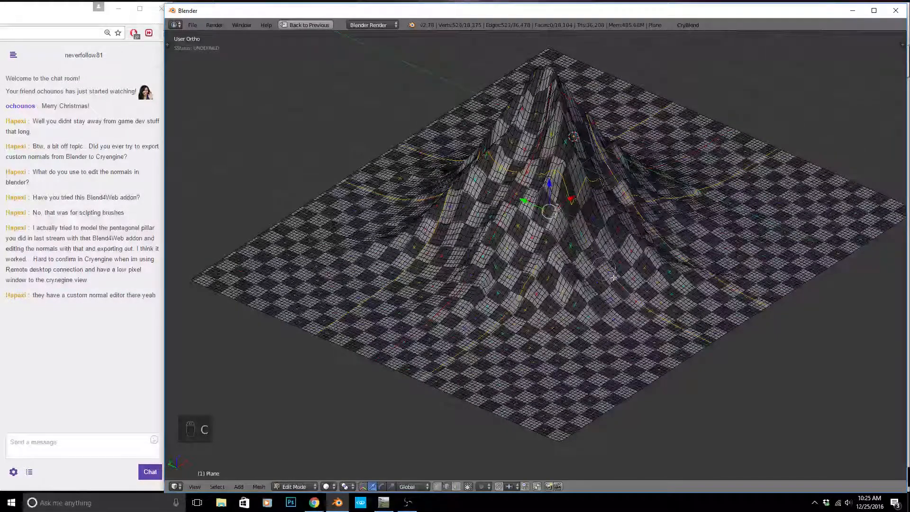
{"action": "middle_click_drag", "start_coordinate": [739, 299], "coordinate": [646, 226]}
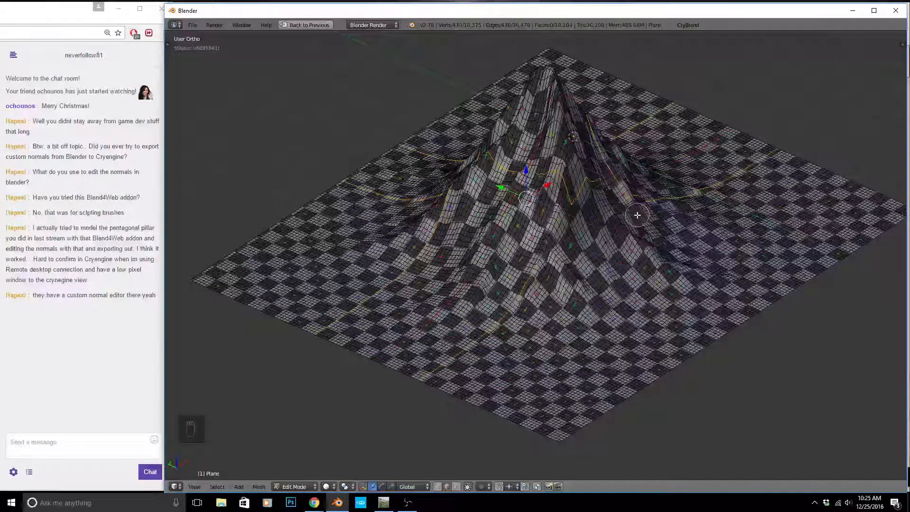
{"action": "middle_click_drag", "start_coordinate": [592, 274], "coordinate": [527, 275]}
{"action": "mouse_move", "coordinate": [426, 391]}
{"action": "middle_mouse_down"}
{"action": "mouse_move", "coordinate": [415, 398]}
{"action": "mouse_move", "coordinate": [446, 370]}
{"action": "middle_mouse_up"}
{"action": "right_click", "coordinate": [443, 333]}
{"action": "middle_click_drag", "start_coordinate": [443, 332], "coordinate": [521, 303]}
Circle-deselect the remaining outward loop stretches, keeping only the ring of edges around the upper mountain.
{"action": "key", "text": "c"}
{"action": "middle_click_drag", "start_coordinate": [806, 280], "coordinate": [828, 286]}
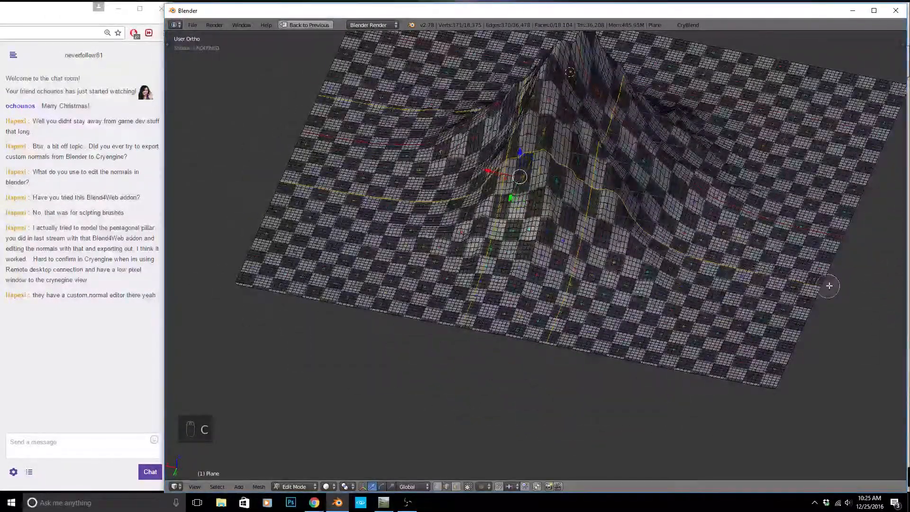
{"action": "middle_click_drag", "start_coordinate": [642, 240], "coordinate": [605, 192]}
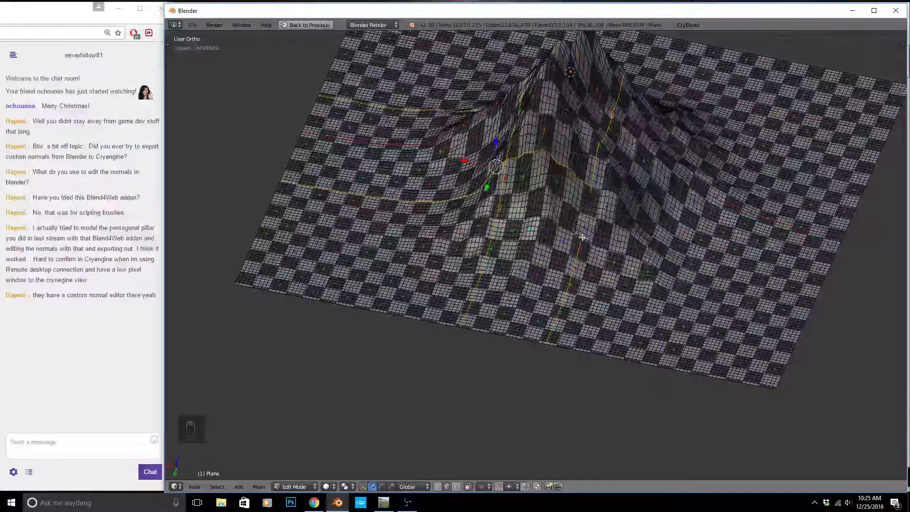
{"action": "middle_click_drag", "start_coordinate": [586, 204], "coordinate": [576, 216]}
{"action": "left_click_drag", "start_coordinate": [462, 332], "coordinate": [504, 181]}
{"action": "mouse_move", "coordinate": [505, 179]}
{"action": "middle_mouse_down"}
{"action": "mouse_move", "coordinate": [426, 194]}
{"action": "mouse_move", "coordinate": [265, 185]}
{"action": "middle_mouse_up"}
{"action": "mouse_move", "coordinate": [331, 195]}
{"action": "middle_mouse_down"}
{"action": "mouse_move", "coordinate": [500, 146]}
{"action": "mouse_move", "coordinate": [526, 175]}
{"action": "mouse_move", "coordinate": [668, 278]}
{"action": "middle_mouse_up"}
{"action": "key", "text": "c"}
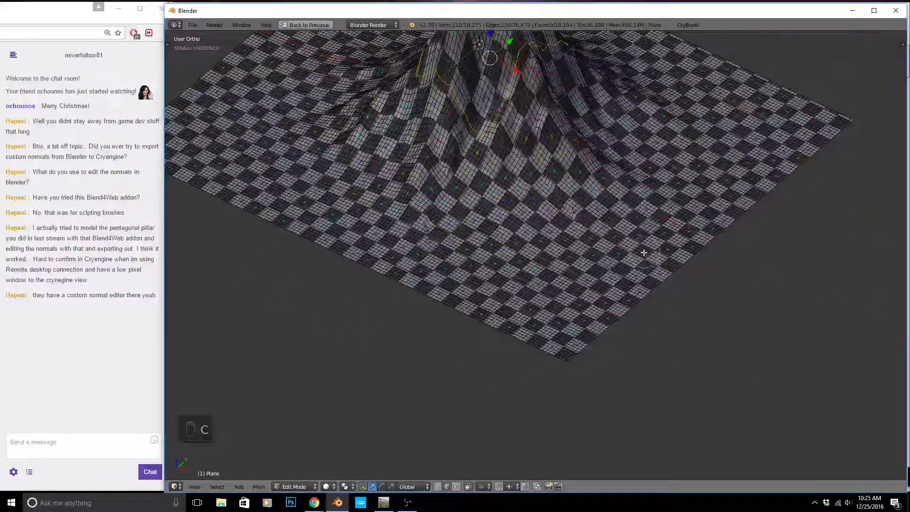
Add the missing edge at the ring's corner to the selection and mark the ring around the mountain as a seam.
{"action": "scroll", "coordinate": [505, 122], "scroll_direction": "up", "scroll_amount": 10}
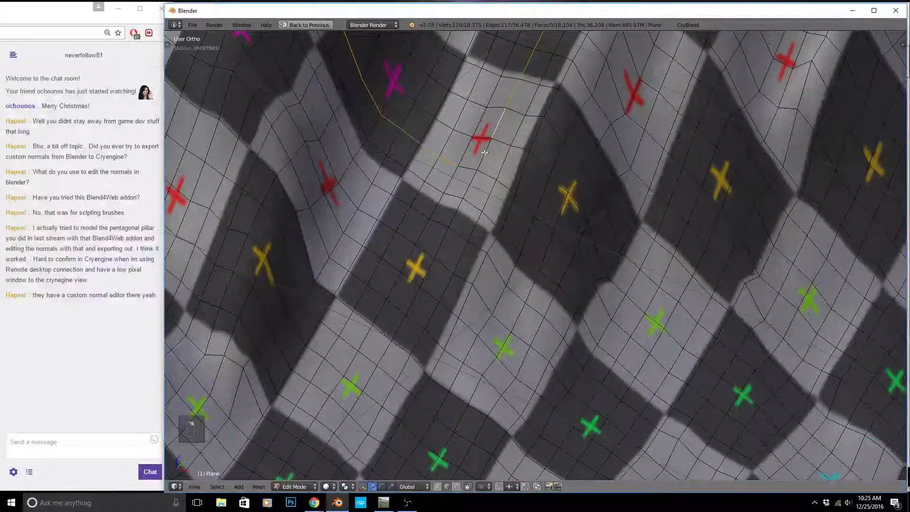
{"action": "right_click", "coordinate": [470, 170], "text": "shift"}
{"action": "key", "text": "ctrl+e"}
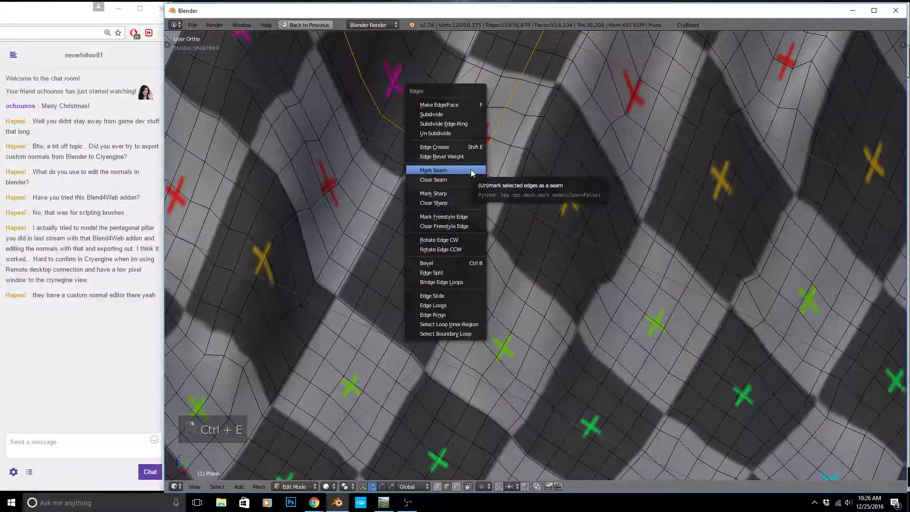
{"action": "left_click", "coordinate": [470, 170]}
Select the edge loop running over the mountain from one side of the plane to the other.
{"action": "scroll", "coordinate": [531, 261], "scroll_direction": "down", "scroll_amount": 6}
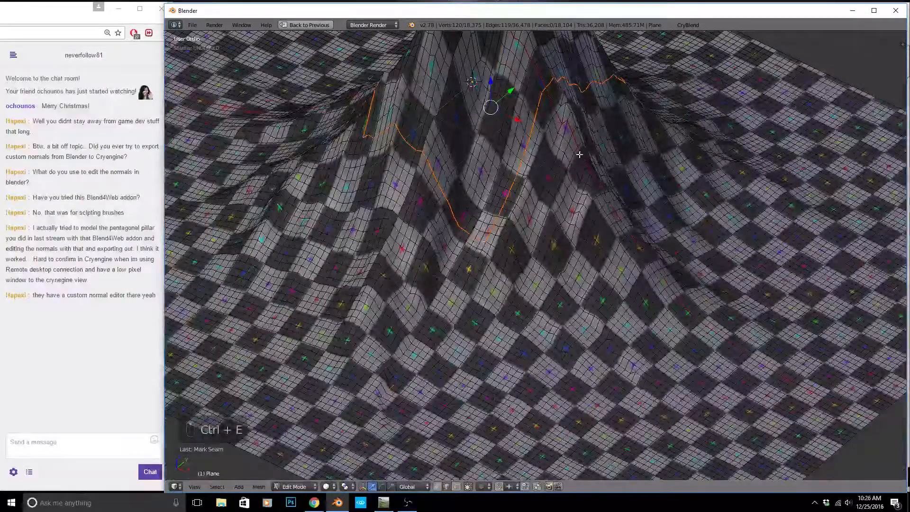
{"action": "right_click", "coordinate": [585, 164], "text": "alt"}
{"action": "scroll", "coordinate": [586, 164], "scroll_direction": "down", "scroll_amount": 3}
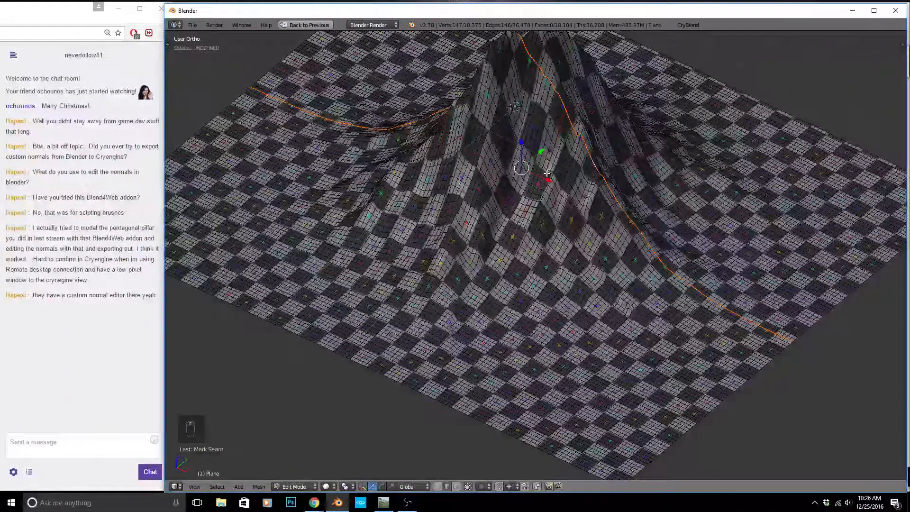
{"action": "key", "text": "u"}
{"action": "left_click", "coordinate": [547, 175]}
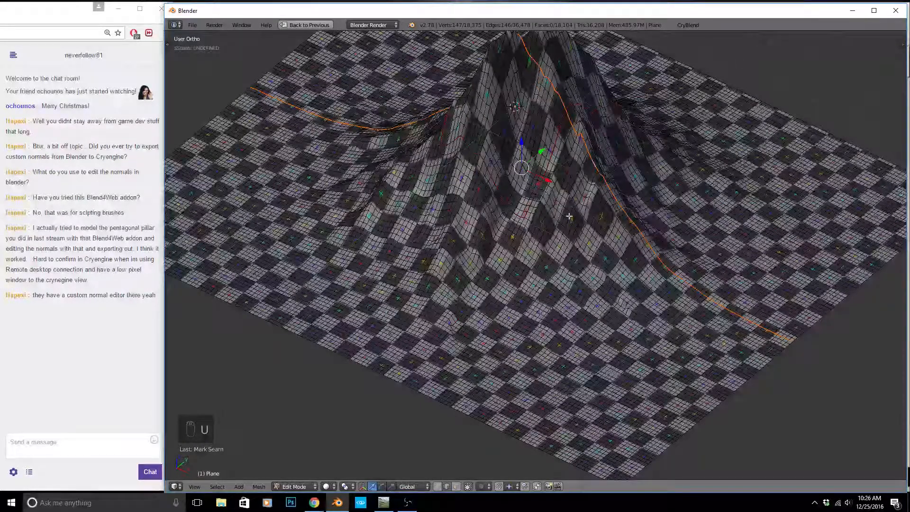
{"action": "key", "text": "ctrl+w"}
{"action": "left_click", "coordinate": [840, 69]}
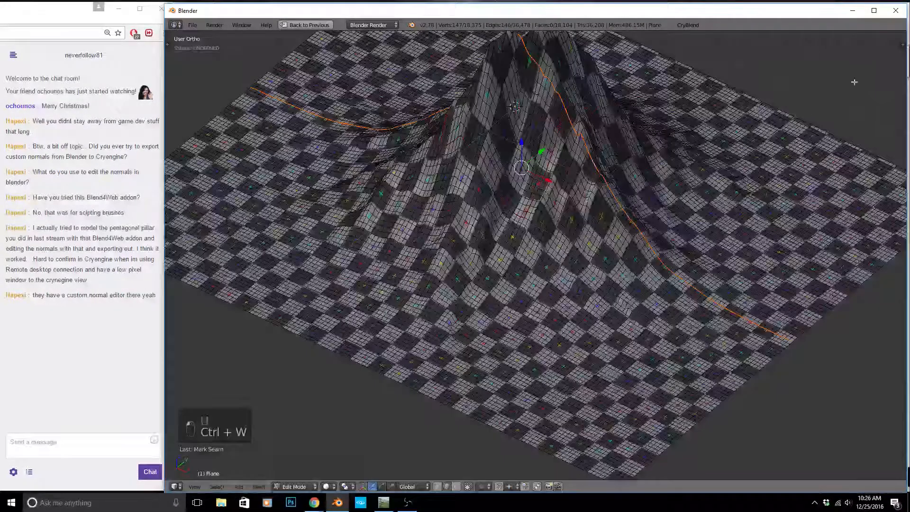
Mark the selected loop over the mountain as a seam and return to Object Mode.
{"action": "key", "text": "ctrl+e"}
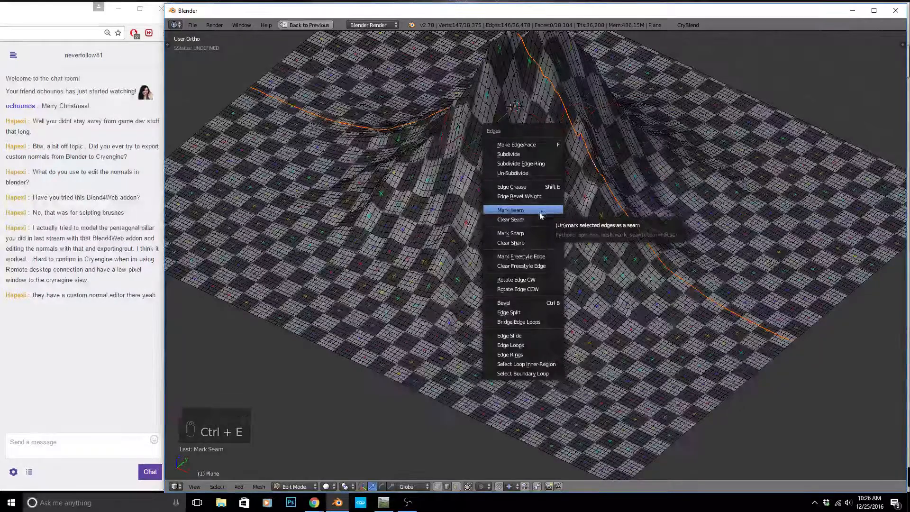
{"action": "left_click", "coordinate": [549, 210]}
{"action": "key", "text": "Tab"}
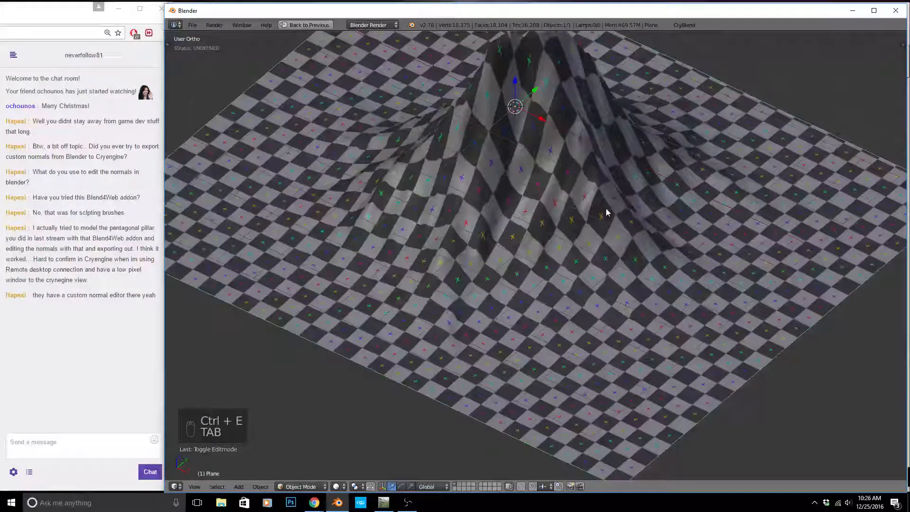
Save the Blender file as mountain_stream.blend in the stream_mountian folder.
{"action": "key", "text": "ctrl+w"}
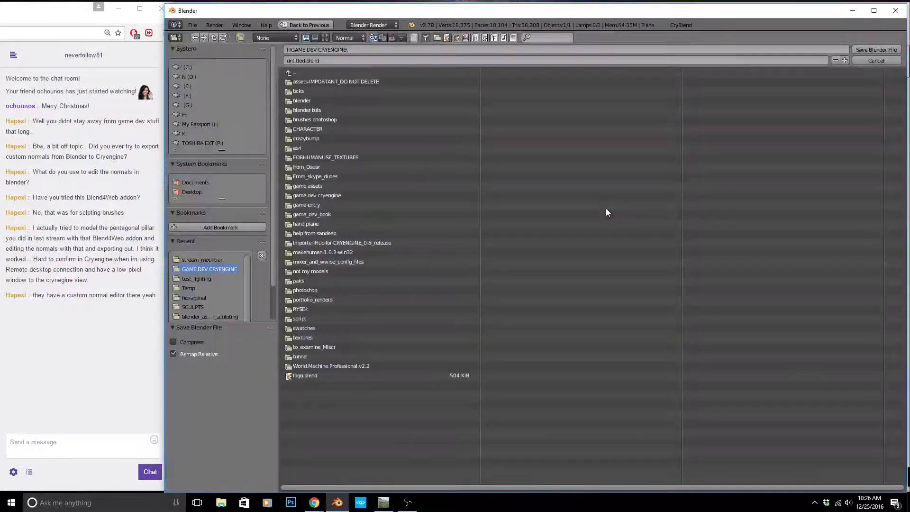
{"action": "left_click", "coordinate": [210, 259]}
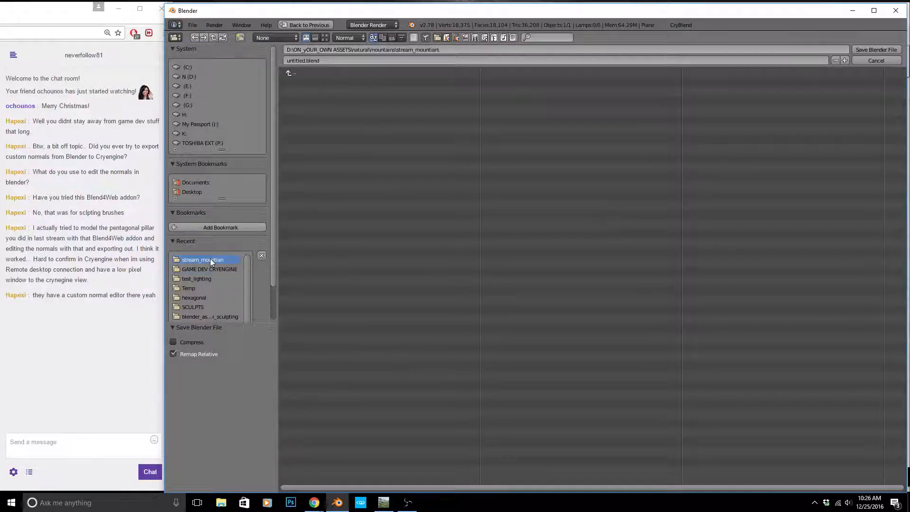
{"action": "left_click", "coordinate": [327, 61]}
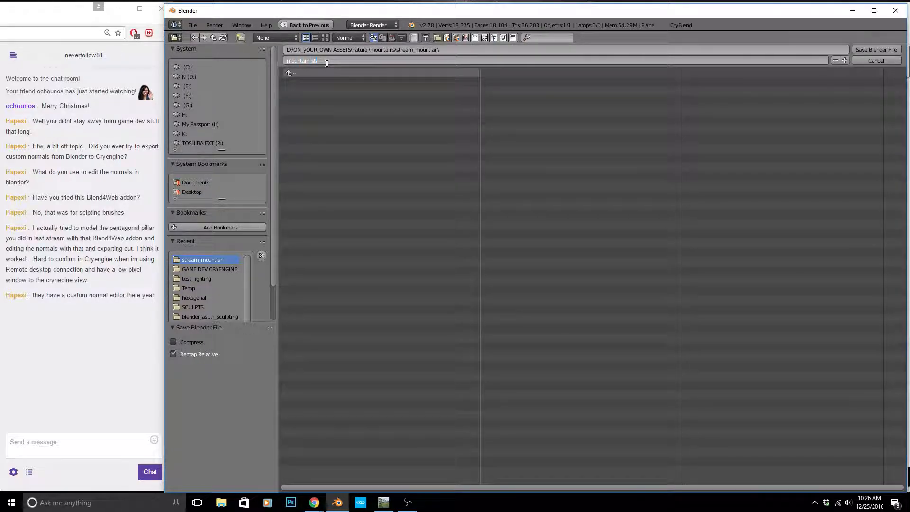
{"action": "left_click", "coordinate": [883, 49]}
Select the whole mesh, unwrap it along the new seams, check the checker pattern in Object Mode, and reenter Edit Mode.
{"action": "key", "text": "Tab"}
{"action": "key", "text": "a"}
{"action": "key", "text": "a"}
{"action": "key", "text": "a"}
{"action": "key", "text": "u"}
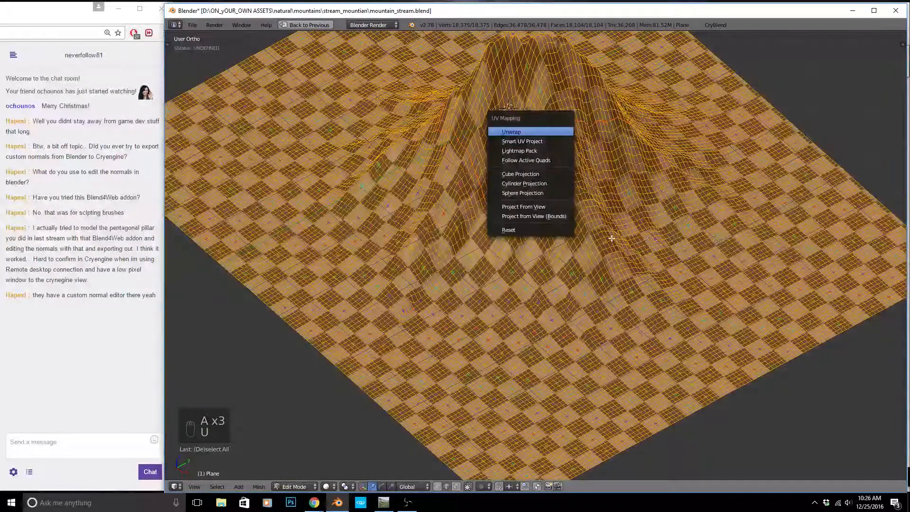
{"action": "key", "text": "Return"}
{"action": "key", "text": "Tab"}
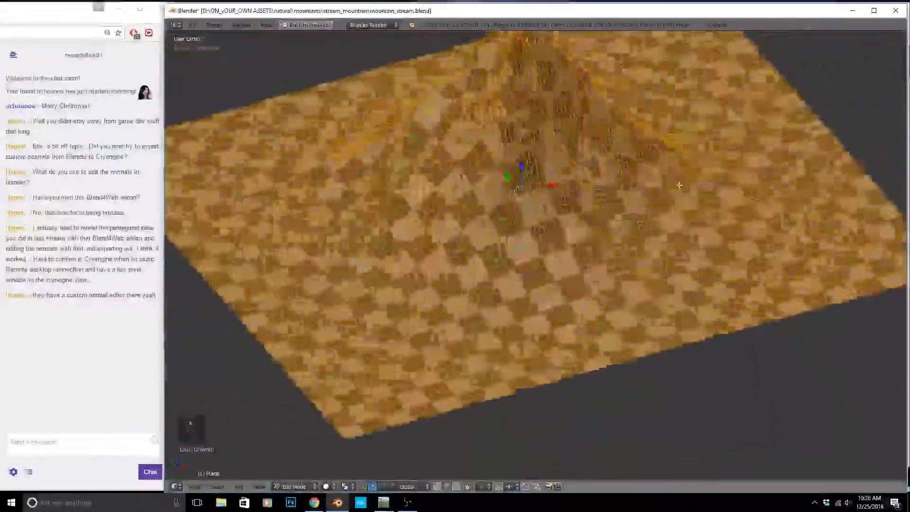
{"action": "middle_click_drag", "start_coordinate": [607, 164], "coordinate": [721, 165]}
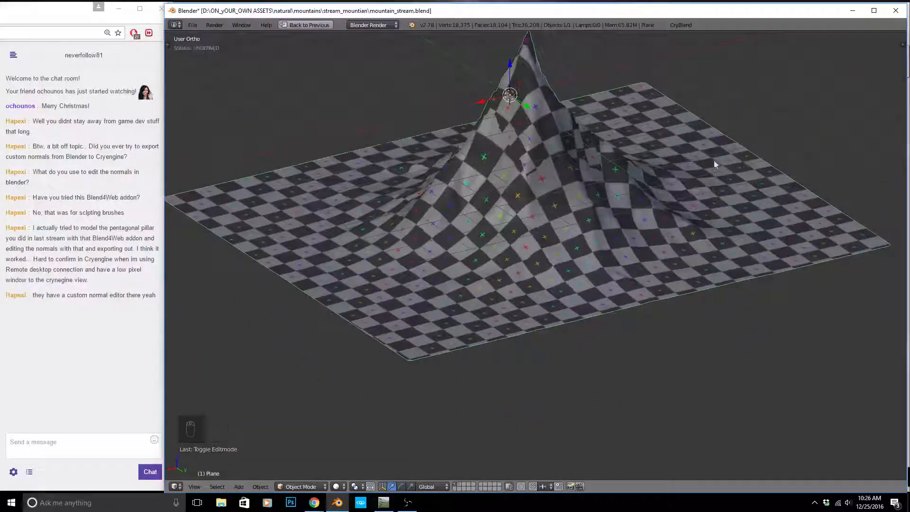
{"action": "scroll", "coordinate": [526, 148], "scroll_direction": "up", "scroll_amount": 5}
{"action": "scroll", "coordinate": [523, 178], "scroll_direction": "down", "scroll_amount": 5}
{"action": "middle_click_drag", "start_coordinate": [559, 174], "coordinate": [487, 227]}
{"action": "key", "text": "Tab"}
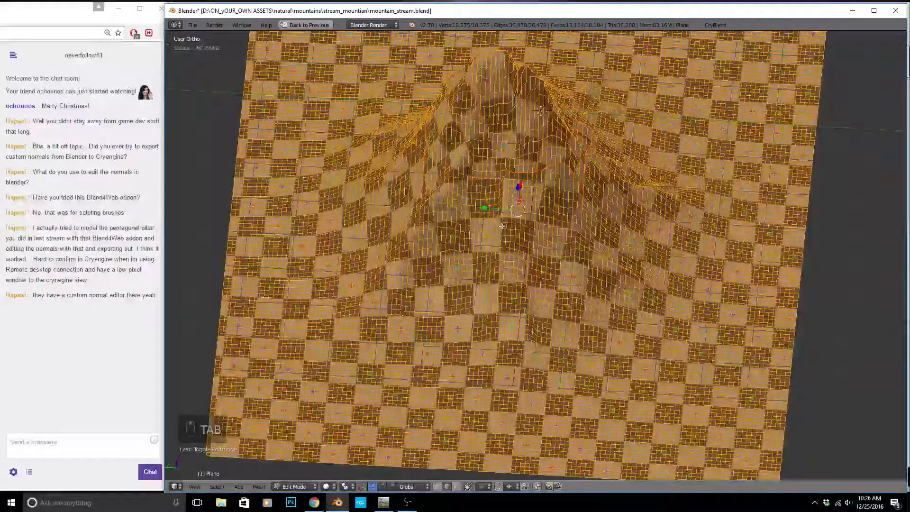
Select the mountain's peak section with Select Linked, delimited by seam.
{"action": "key", "text": "a"}
{"action": "key", "text": "a"}
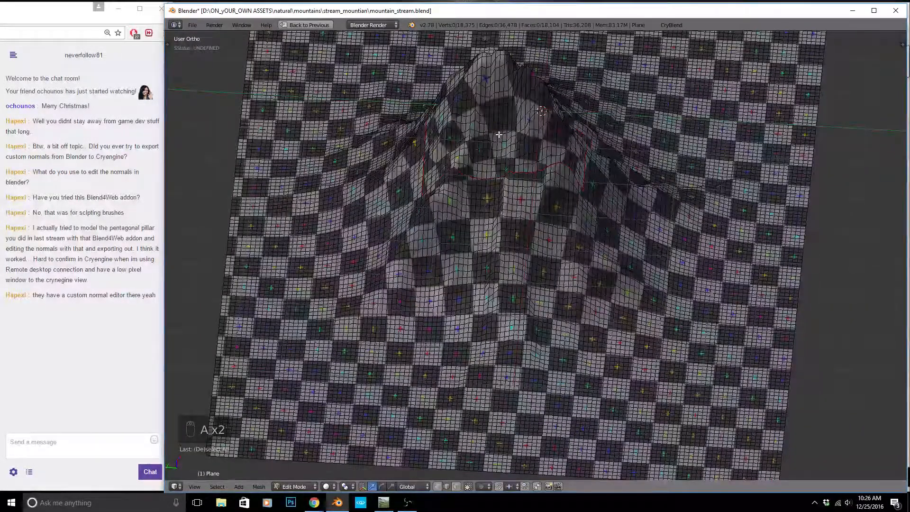
{"action": "key", "text": "l"}
{"action": "key", "text": "l"}
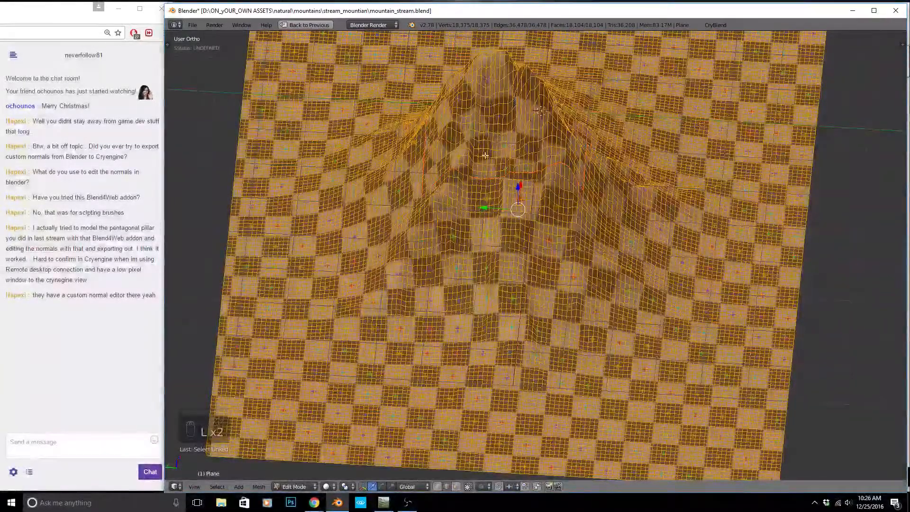
{"action": "key", "text": "t"}
{"action": "left_click", "coordinate": [190, 419]}
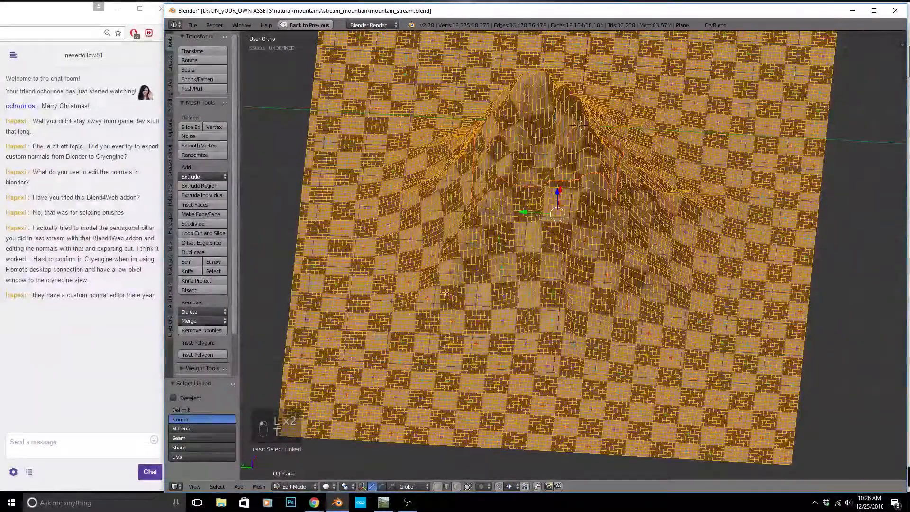
{"action": "key", "text": "a"}
{"action": "key", "text": "a"}
{"action": "key", "text": "a"}
{"action": "key", "text": "a"}
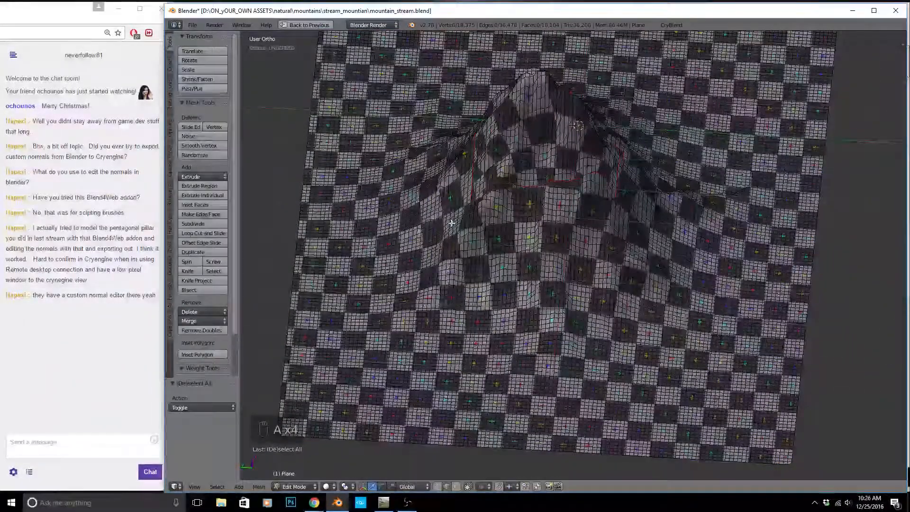
{"action": "key", "text": "l"}
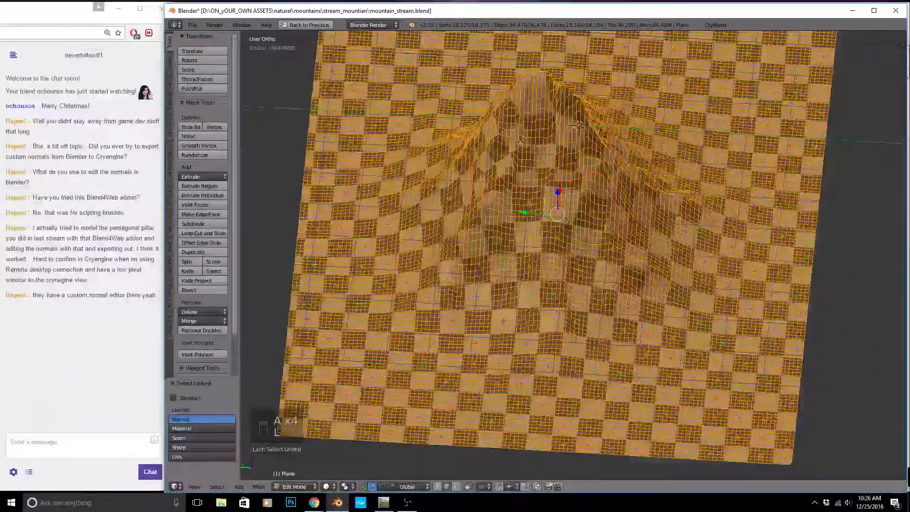
{"action": "left_click", "coordinate": [212, 437]}
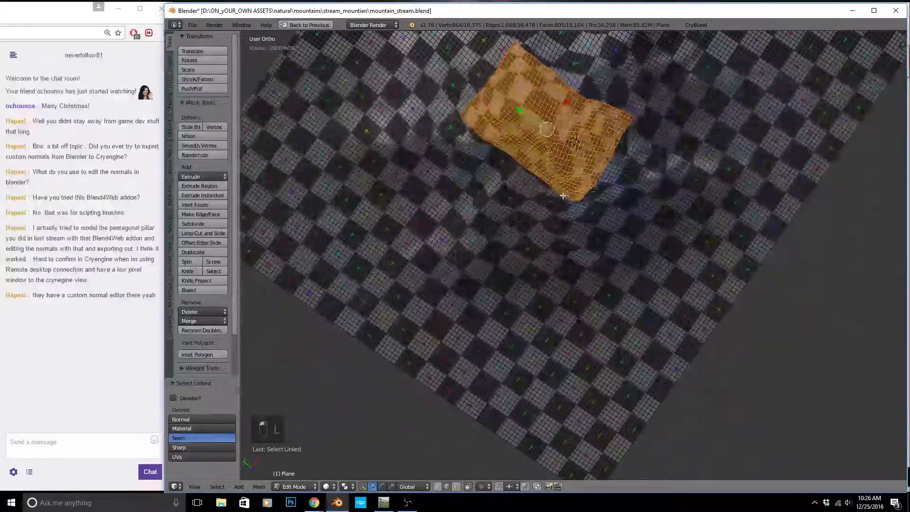
UV-project the selected peak section from the top view using Project From View.
{"action": "key", "text": "KP_7"}
{"action": "scroll", "coordinate": [526, 56], "scroll_direction": "up", "scroll_amount": 2}
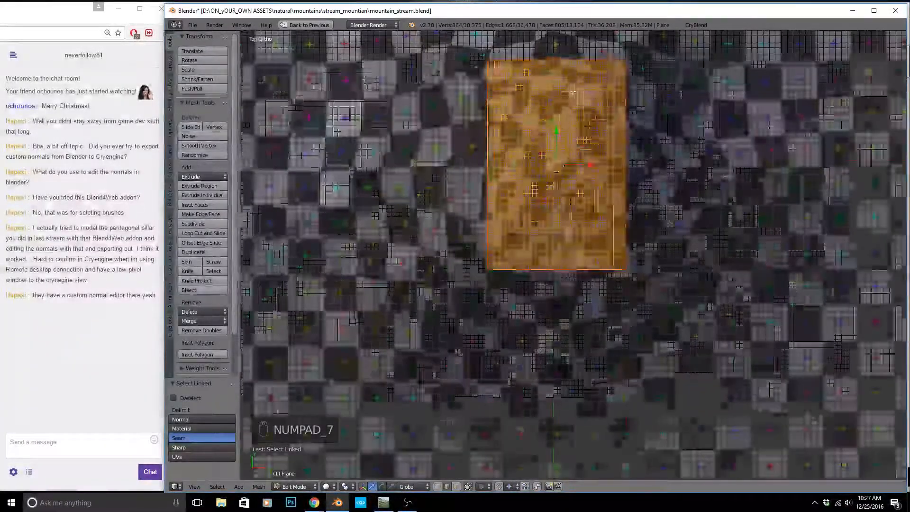
{"action": "key", "text": "u"}
{"action": "key", "text": "u"}
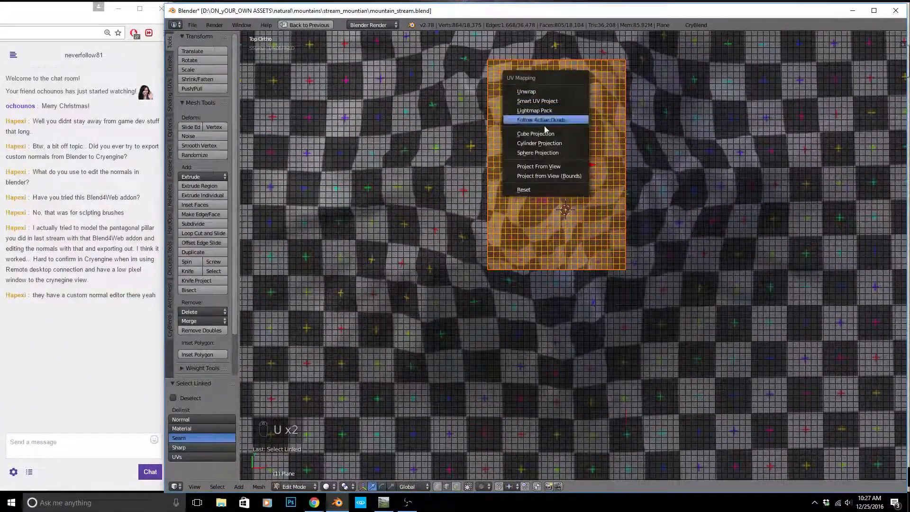
{"action": "left_click", "coordinate": [544, 165]}
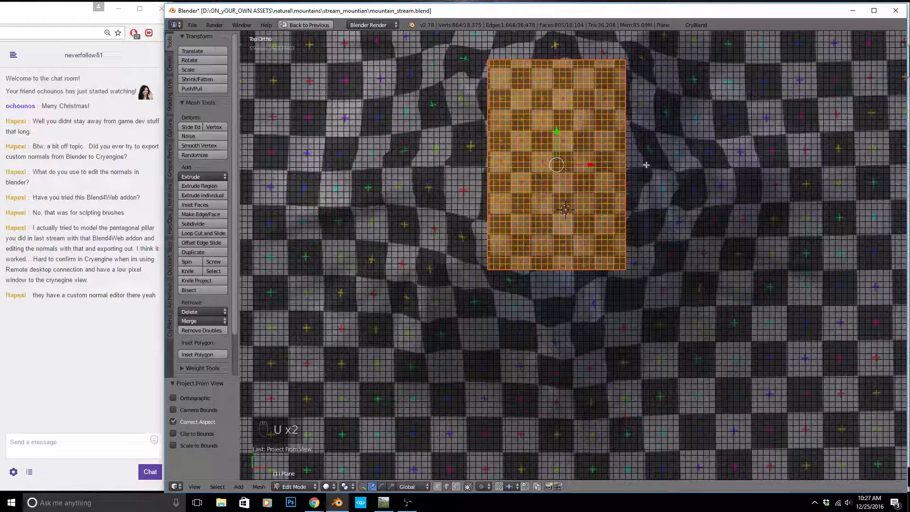
Select only the terrain surrounding the peak's seam and UV-project it from the top view.
{"action": "key", "text": "a"}
{"action": "key", "text": "l"}
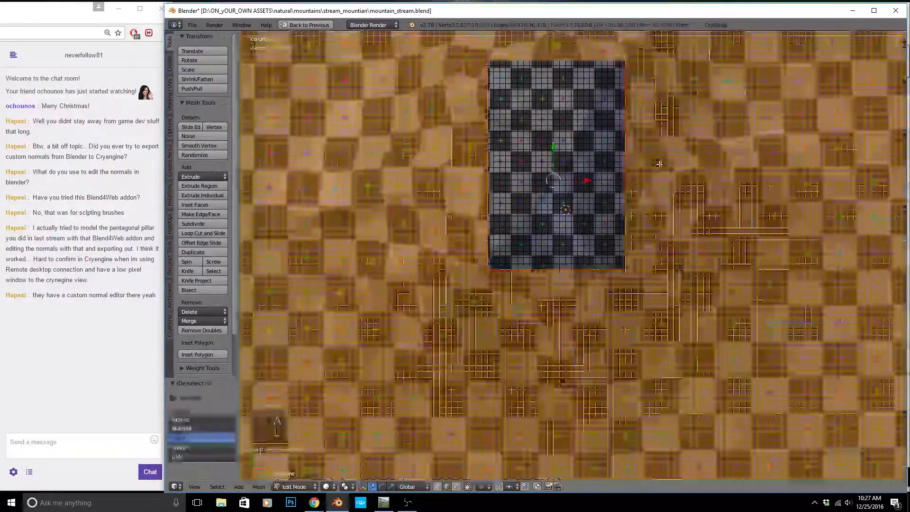
{"action": "key", "text": "u"}
{"action": "left_click", "coordinate": [658, 163]}
Check the checker texture on the mountain in Object Mode, return to Edit Mode and restore the multi-editor layout with the UV editor.
{"action": "middle_click_drag", "start_coordinate": [657, 164], "coordinate": [680, 139]}
{"action": "key", "text": "Tab"}
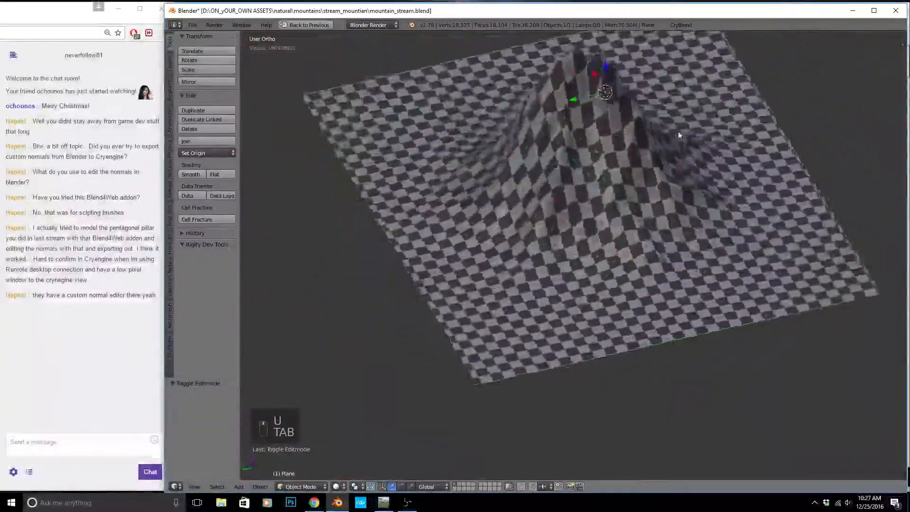
{"action": "scroll", "coordinate": [595, 113], "scroll_direction": "up", "scroll_amount": 6}
{"action": "key", "text": "Tab"}
{"action": "scroll", "coordinate": [591, 153], "scroll_direction": "down", "scroll_amount": 5}
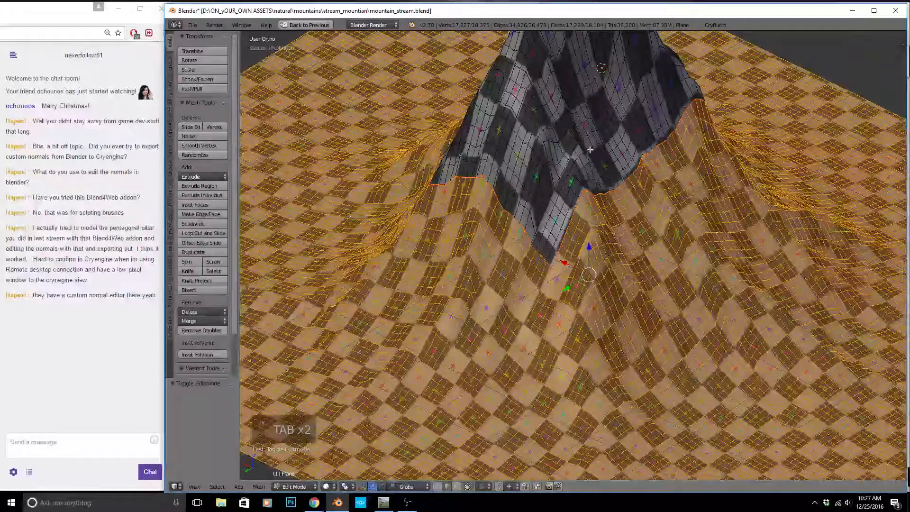
{"action": "key", "text": "shift+space"}
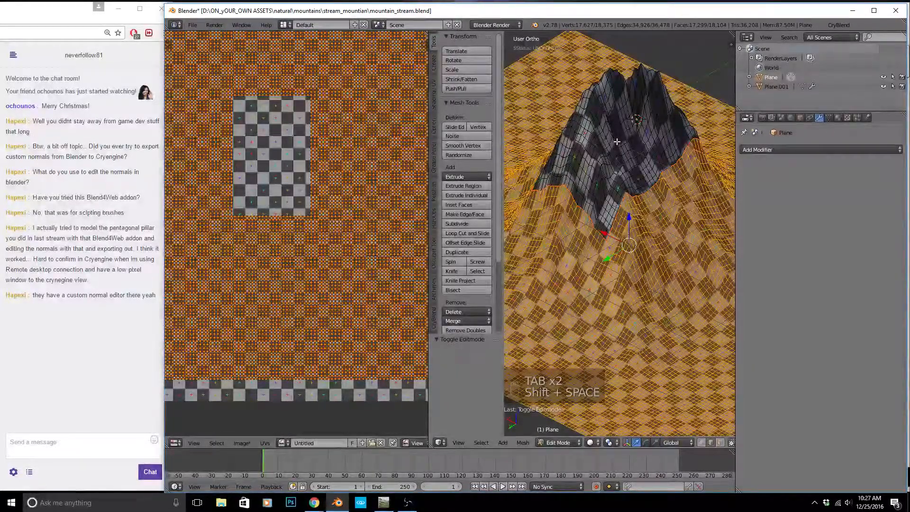
Select only the peak section and scale its UV island up by about 1.55.
{"action": "key", "text": "l"}
{"action": "scroll", "coordinate": [356, 193], "scroll_direction": "down", "scroll_amount": 3}
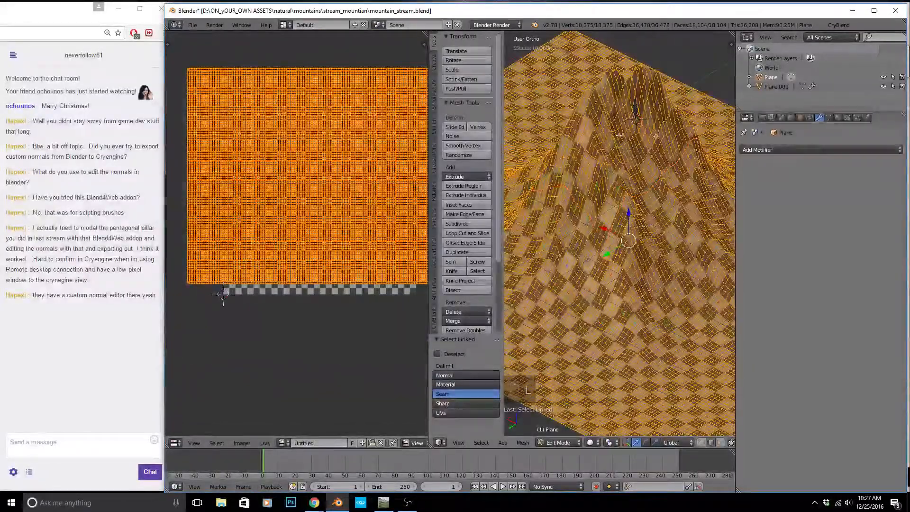
{"action": "key", "text": "a"}
{"action": "key", "text": "l"}
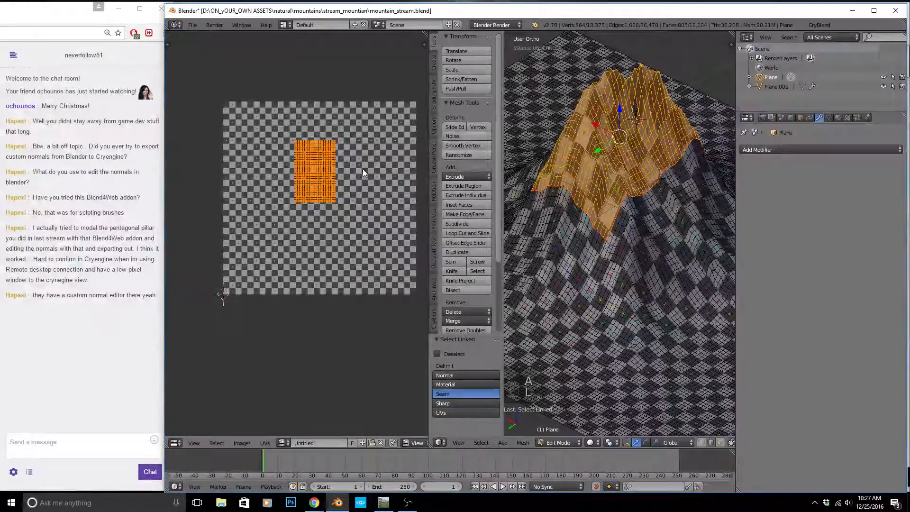
{"action": "key", "text": "s"}
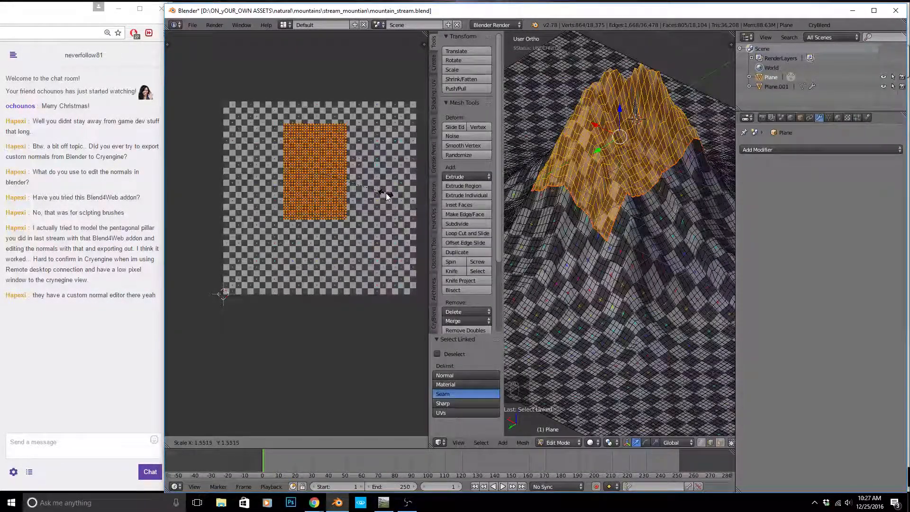
{"action": "left_click", "coordinate": [386, 193]}
{"action": "mouse_move", "coordinate": [665, 157]}
{"action": "middle_mouse_down"}
{"action": "mouse_move", "coordinate": [626, 154]}
{"action": "mouse_move", "coordinate": [654, 148]}
{"action": "middle_mouse_up"}
{"action": "key", "text": "Tab"}
{"action": "key", "text": "Tab"}
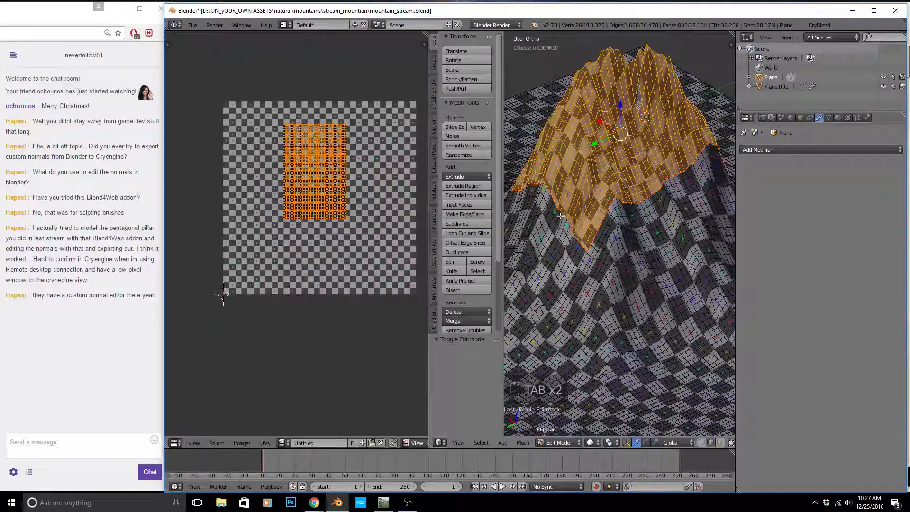
Select the entire mesh, pack its UV islands and check the checker pattern in Object Mode.
{"action": "key", "text": "a"}
{"action": "key", "text": "a"}
{"action": "key", "text": "a"}
{"action": "key", "text": "a"}
{"action": "key", "text": "a"}
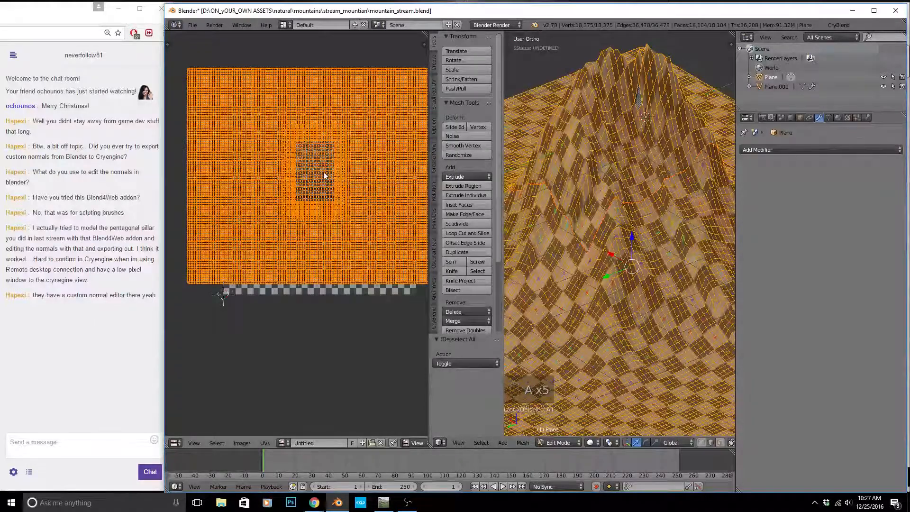
{"action": "key", "text": "ctrl+p"}
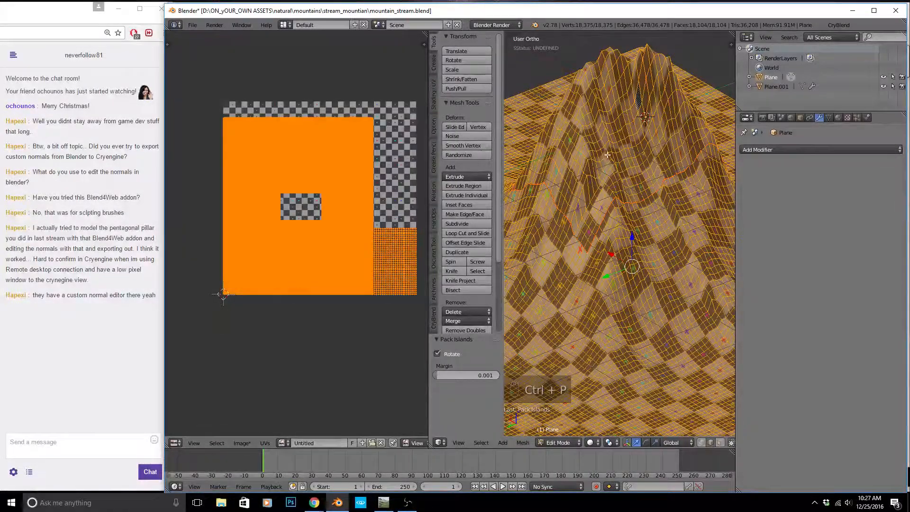
{"action": "middle_click_drag", "start_coordinate": [604, 155], "coordinate": [643, 175]}
{"action": "key", "text": "Tab"}
{"action": "middle_click_drag", "start_coordinate": [610, 174], "coordinate": [667, 174]}
{"action": "key", "text": "Tab"}
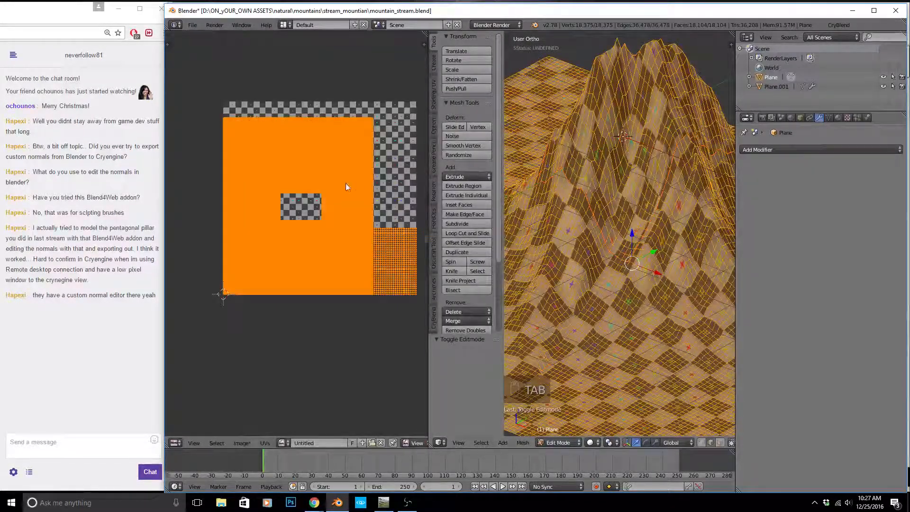
Select only the surrounding terrain's UV island and try to scale it up by about 1.1, checking the mountain in Object Mode.
{"action": "scroll", "coordinate": [345, 190], "scroll_direction": "up", "scroll_amount": 4}
{"action": "key", "text": "a"}
{"action": "scroll", "coordinate": [337, 241], "scroll_direction": "down", "scroll_amount": 2}
{"action": "key", "text": "ctrl+Tab"}
{"action": "left_click", "coordinate": [306, 254]}
{"action": "key", "text": "a"}
{"action": "middle_click_drag", "start_coordinate": [630, 199], "coordinate": [649, 191]}
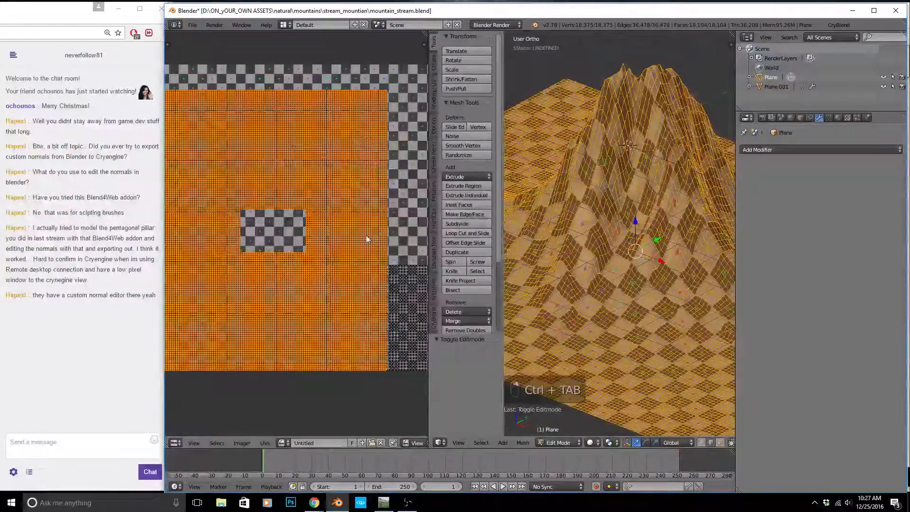
{"action": "key", "text": "s"}
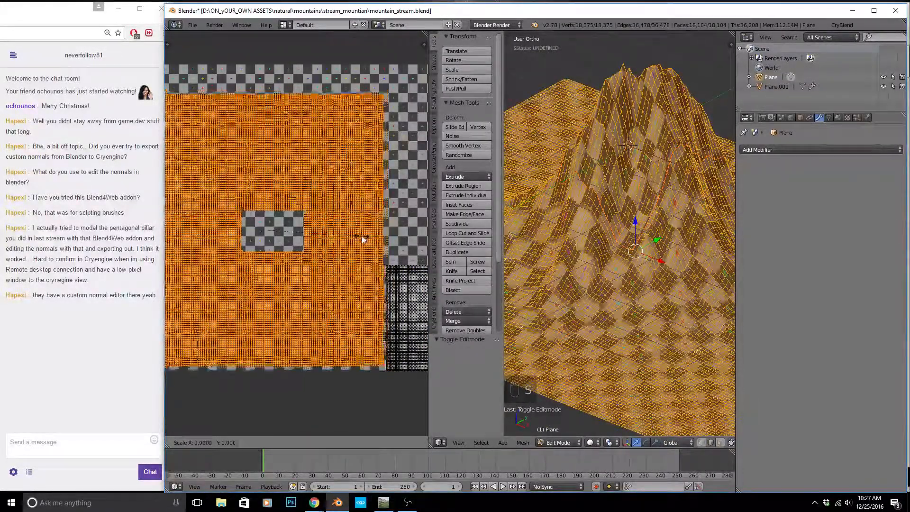
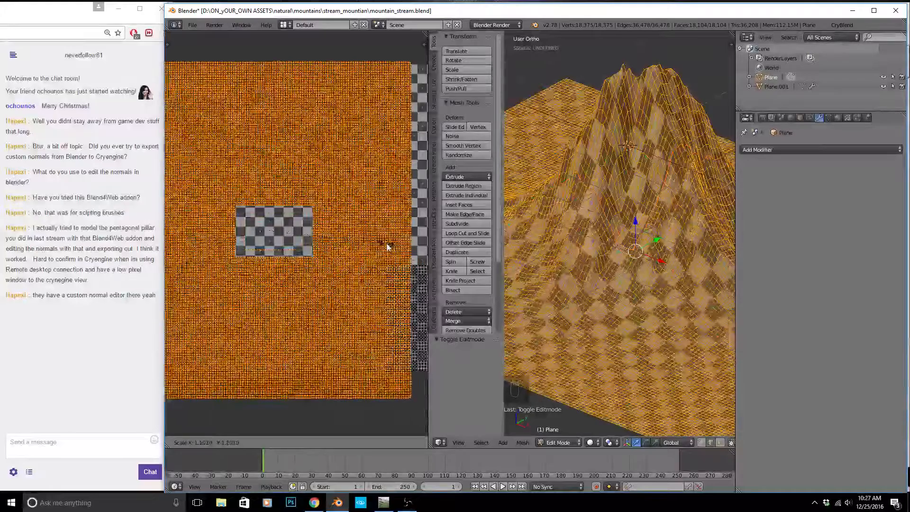
{"action": "left_click", "coordinate": [389, 247]}
{"action": "scroll", "coordinate": [635, 237], "scroll_direction": "up", "scroll_amount": 3}
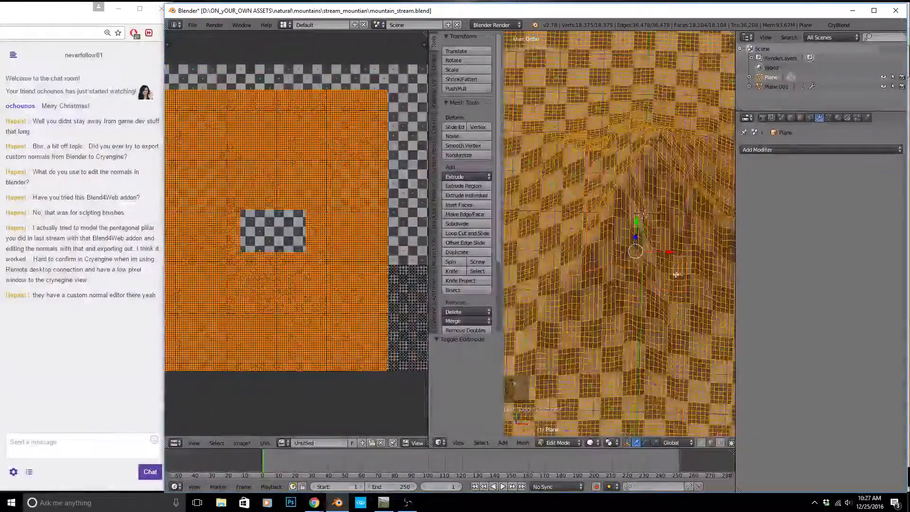
{"action": "key", "text": "Tab"}
{"action": "middle_click_drag", "start_coordinate": [679, 252], "coordinate": [644, 206]}
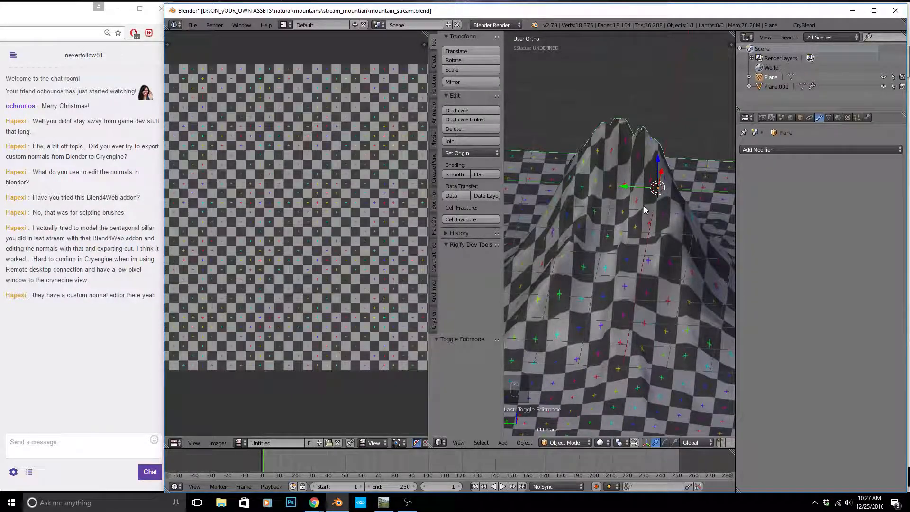
Select the whole mountain mesh in Edit Mode and UV-project it from the top view using Project From View.
{"action": "key", "text": "KP_7"}
{"action": "key", "text": "a"}
{"action": "key", "text": "a"}
{"action": "key", "text": "a"}
{"action": "key", "text": "a"}
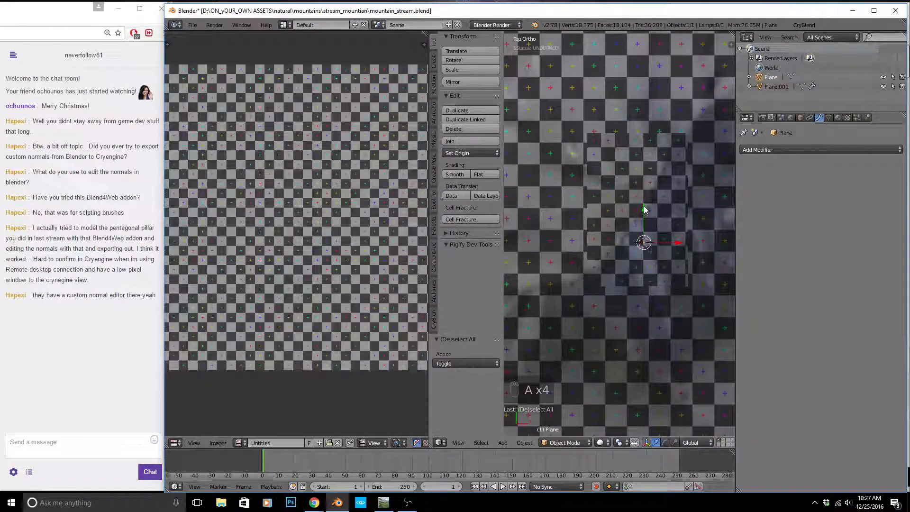
{"action": "key", "text": "Tab"}
{"action": "key", "text": "a"}
{"action": "key", "text": "a"}
{"action": "key", "text": "a"}
{"action": "key", "text": "a"}
{"action": "key", "text": "u"}
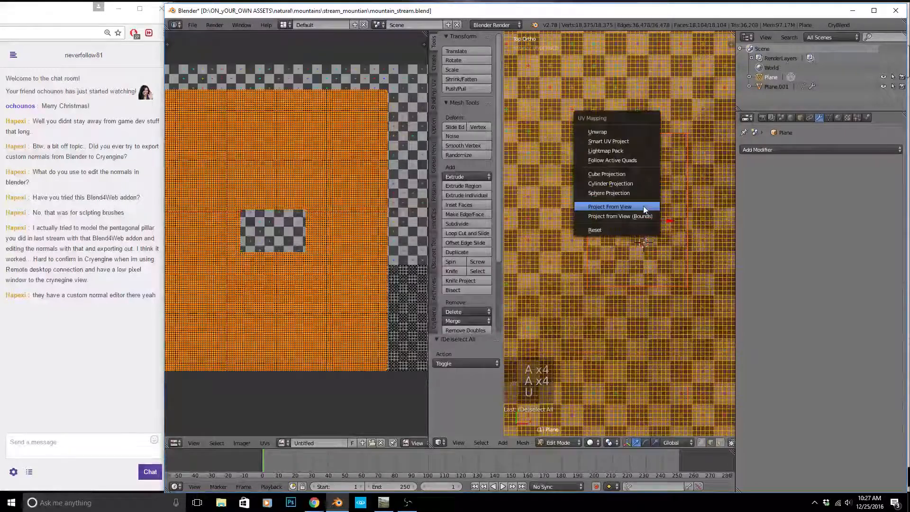
{"action": "left_click", "coordinate": [644, 206]}
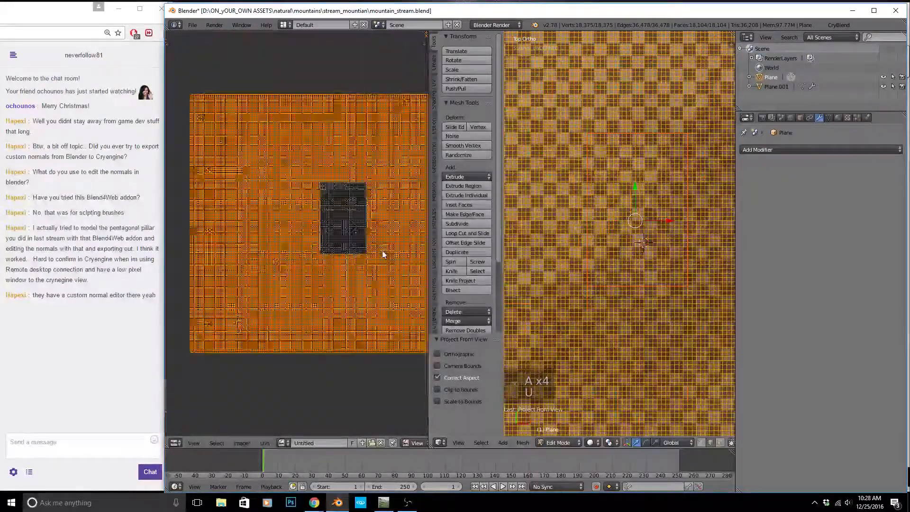
Select all of the mesh's UVs and pack the islands into the image area.
{"action": "key", "text": "a"}
{"action": "key", "text": "a"}
{"action": "key", "text": "ctrl+p"}
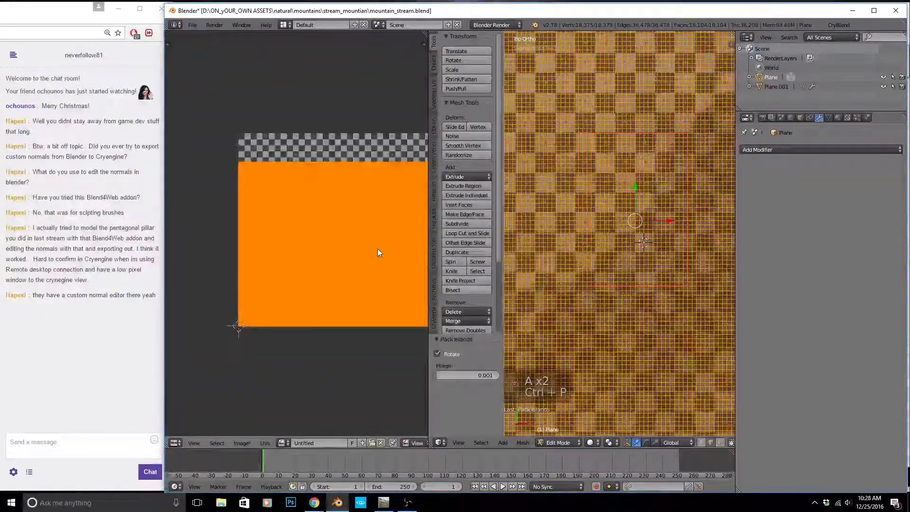
Hide the tool shelf and examine the checker pattern over the mountain from several angles in Object Mode.
{"action": "mouse_move", "coordinate": [611, 214]}
{"action": "middle_mouse_down"}
{"action": "mouse_move", "coordinate": [640, 169]}
{"action": "mouse_move", "coordinate": [515, 169]}
{"action": "mouse_move", "coordinate": [559, 181]}
{"action": "mouse_move", "coordinate": [594, 210]}
{"action": "middle_mouse_up"}
{"action": "key", "text": "Tab"}
{"action": "key", "text": "t"}
{"action": "scroll", "coordinate": [525, 247], "scroll_direction": "down", "scroll_amount": 4}
{"action": "middle_click_drag", "start_coordinate": [590, 275], "coordinate": [669, 259]}
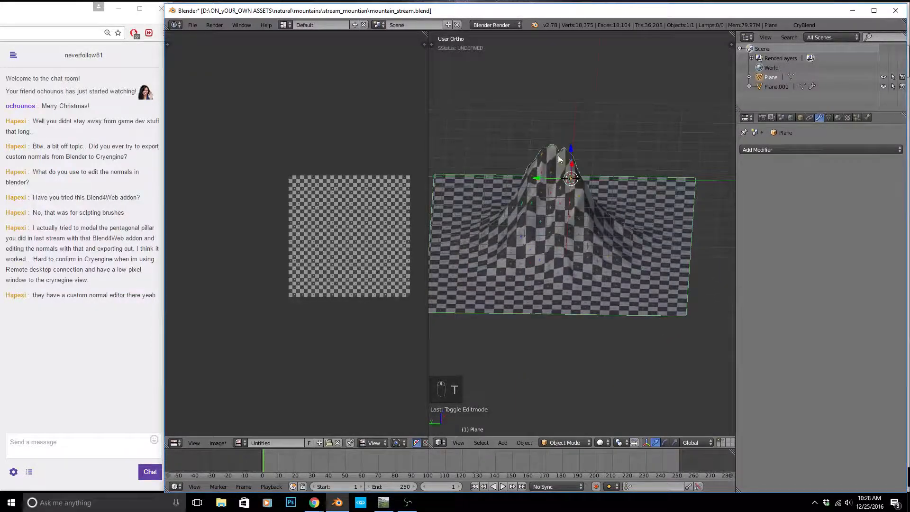
{"action": "scroll", "coordinate": [561, 156], "scroll_direction": "up", "scroll_amount": 5}
{"action": "scroll", "coordinate": [564, 203], "scroll_direction": "down", "scroll_amount": 1}
{"action": "scroll", "coordinate": [625, 241], "scroll_direction": "down", "scroll_amount": 4}
Compare the mountain on layer 1 with the mesh on layer 2, ending on layer 1.
{"action": "key", "text": "1"}
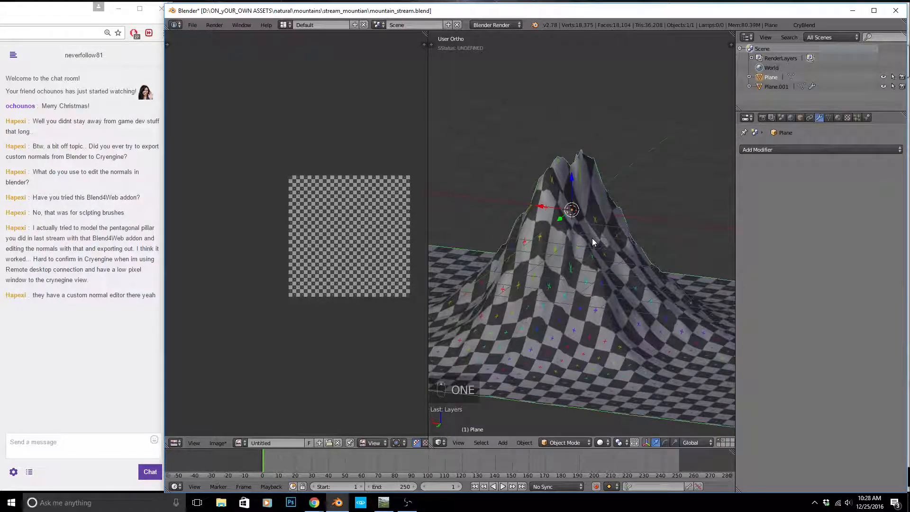
{"action": "scroll", "coordinate": [590, 254], "scroll_direction": "down", "scroll_amount": 2}
{"action": "middle_click_drag", "start_coordinate": [591, 255], "coordinate": [564, 275]}
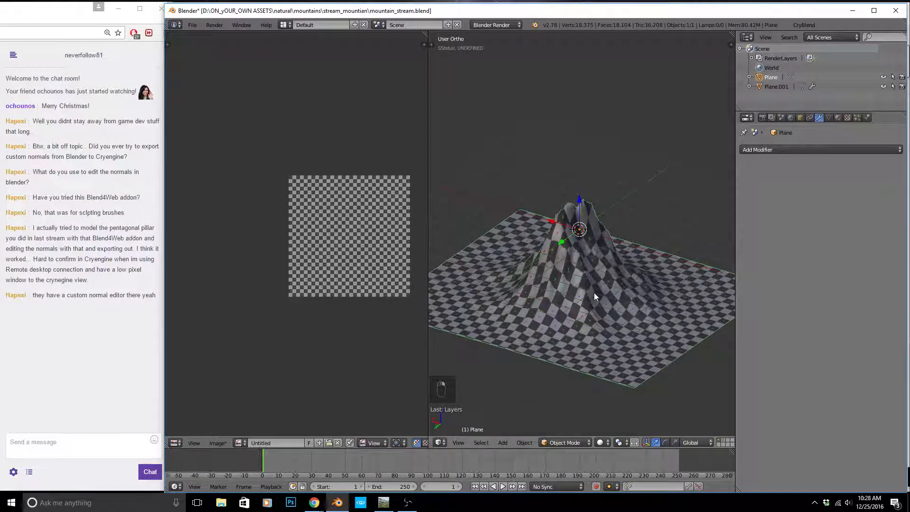
{"action": "key", "text": "2"}
{"action": "key", "text": "2"}
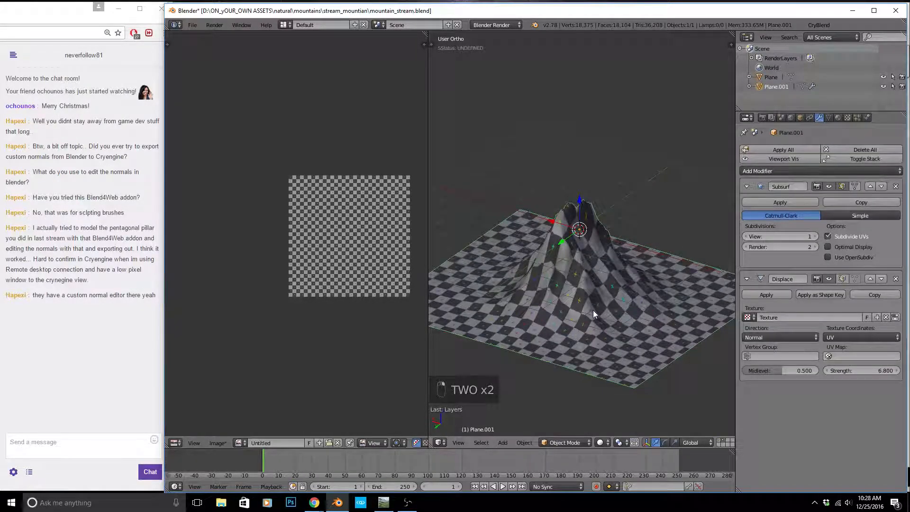
{"action": "scroll", "coordinate": [593, 310], "scroll_direction": "up", "scroll_amount": 2}
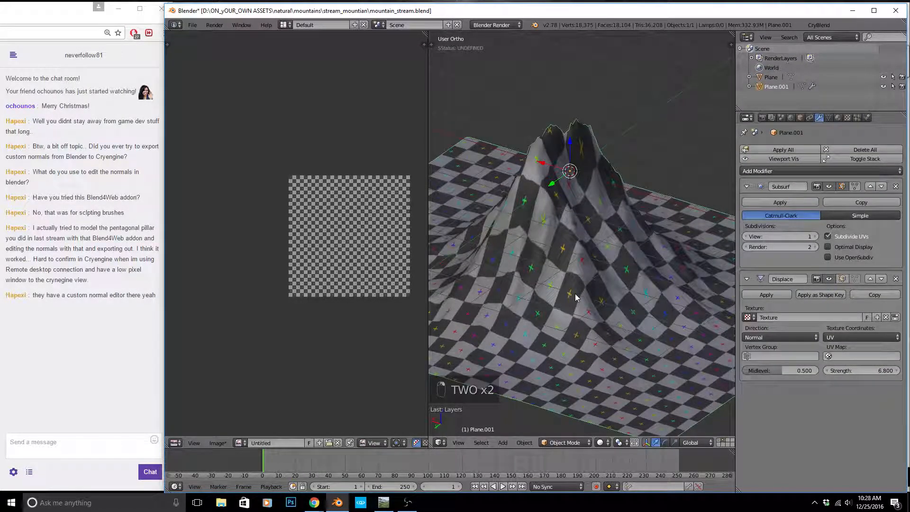
{"action": "scroll", "coordinate": [598, 293], "scroll_direction": "down", "scroll_amount": 2}
{"action": "key", "text": "1"}
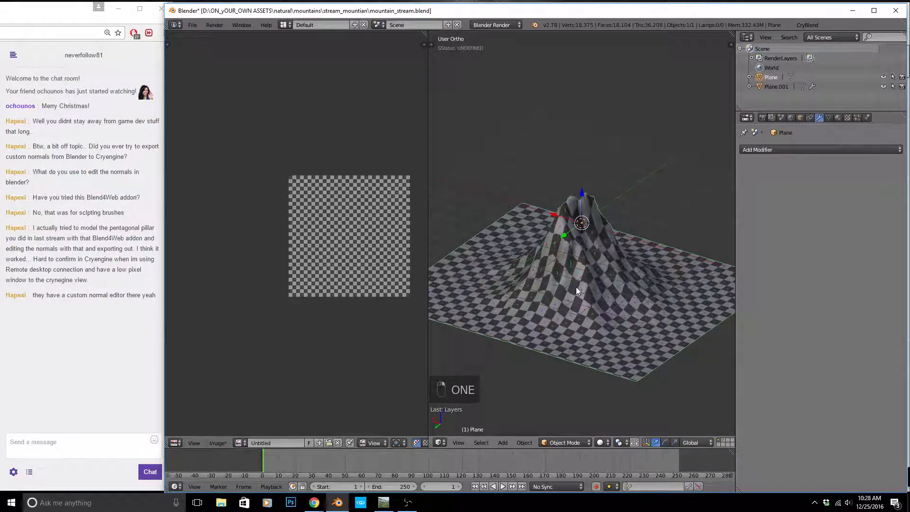
Show the displaced mountain on layer 2 and set its Subsurf viewport subdivisions to 3.
{"action": "scroll", "coordinate": [575, 286], "scroll_direction": "up", "scroll_amount": 3}
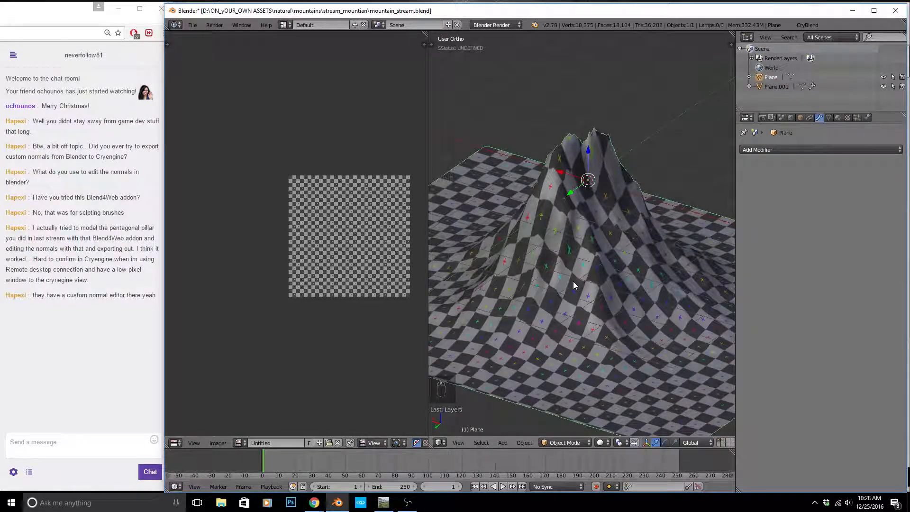
{"action": "key", "text": "2"}
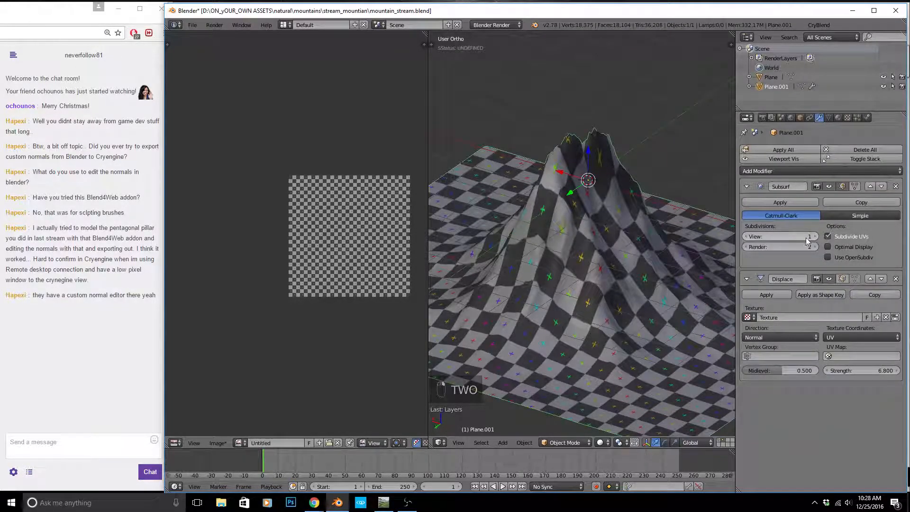
{"action": "left_click", "coordinate": [815, 236]}
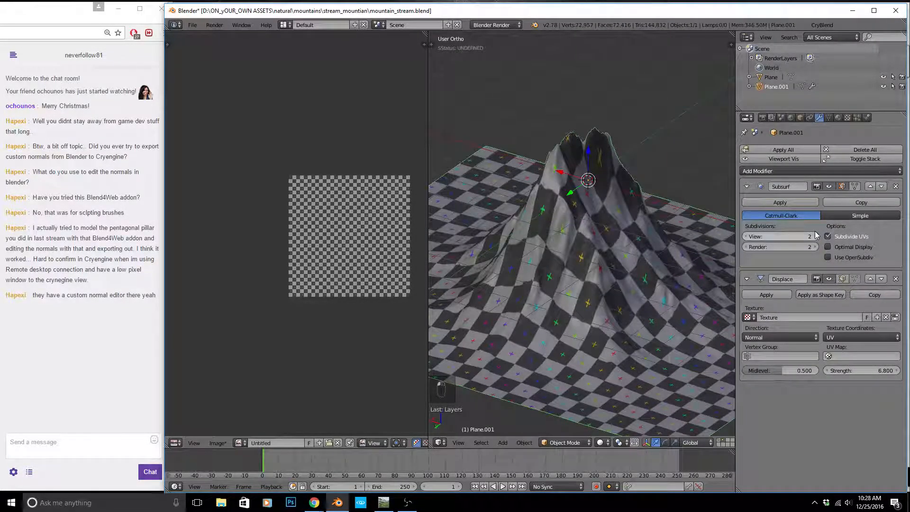
{"action": "left_click", "coordinate": [815, 236]}
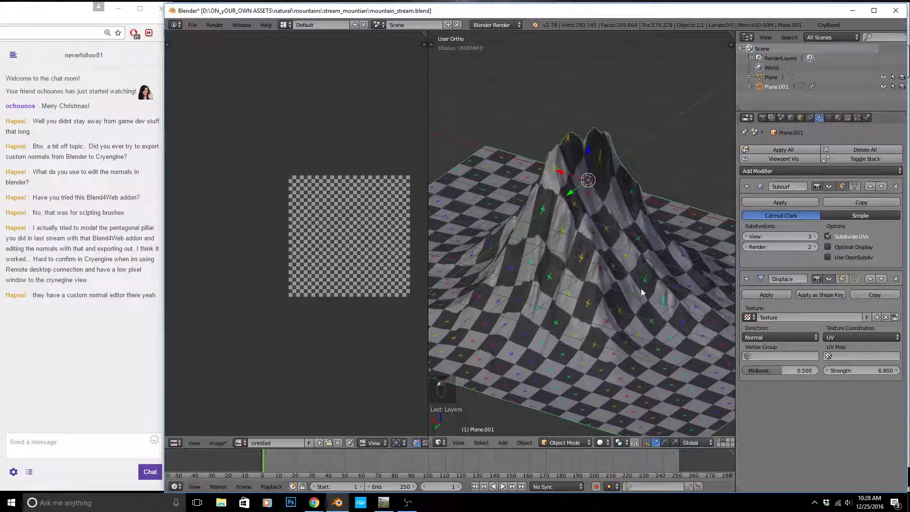
{"action": "scroll", "coordinate": [561, 266], "scroll_direction": "up", "scroll_amount": 4}
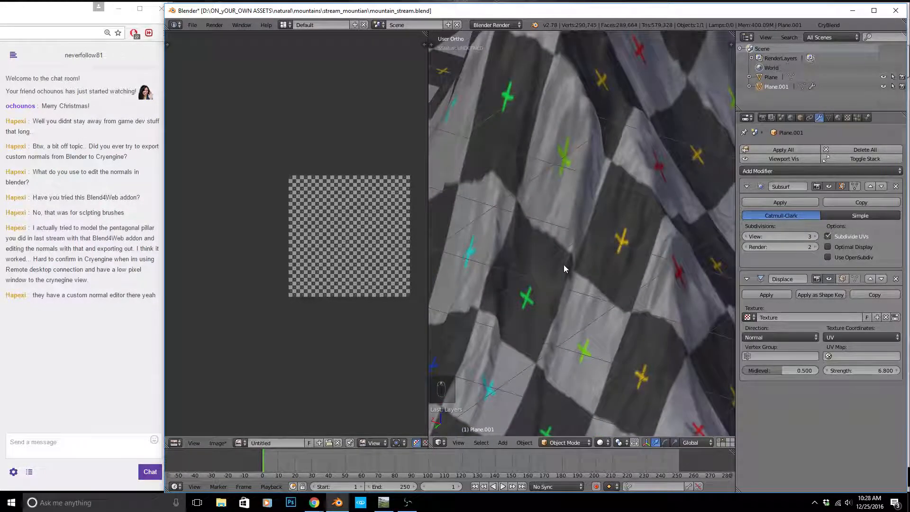
{"action": "scroll", "coordinate": [564, 265], "scroll_direction": "down", "scroll_amount": 5}
Unlink the checker image from the displaced mountain's UVs in Edit Mode and return to Object Mode.
{"action": "key", "text": "Tab"}
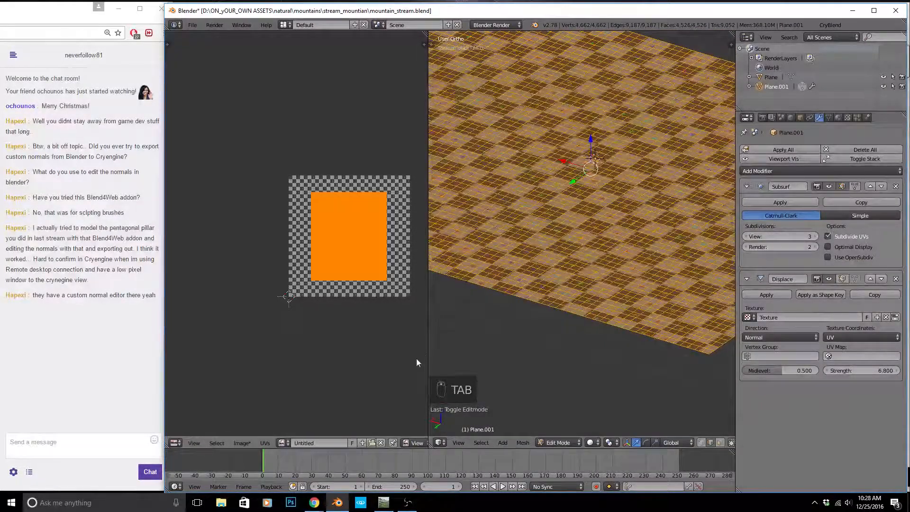
{"action": "left_click", "coordinate": [381, 442]}
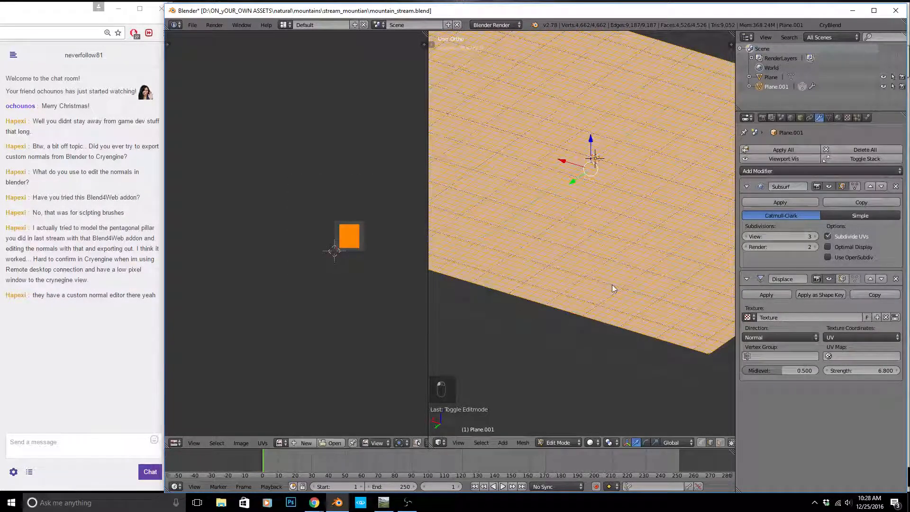
{"action": "key", "text": "Tab"}
Turn off Textured Solid shading for the viewport and enable Matcap and Ambient Occlusion.
{"action": "key", "text": "n"}
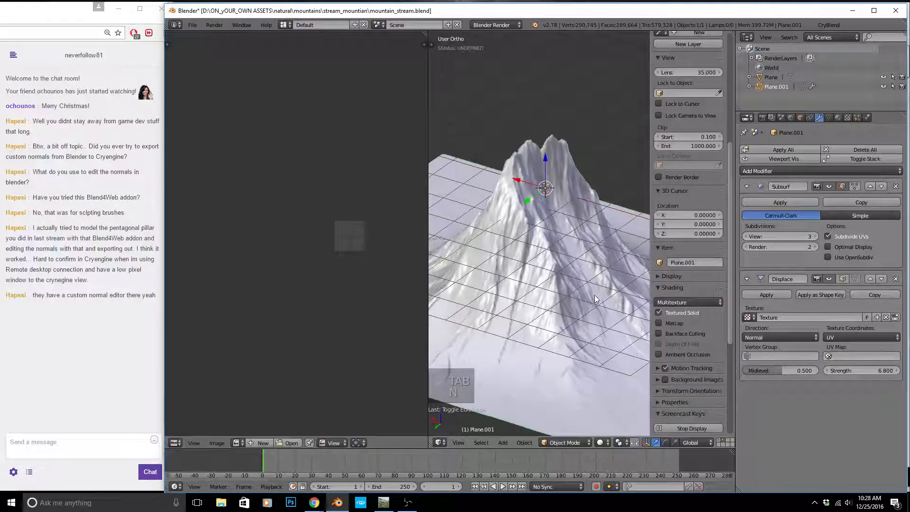
{"action": "left_click", "coordinate": [658, 313]}
{"action": "left_click", "coordinate": [658, 323]}
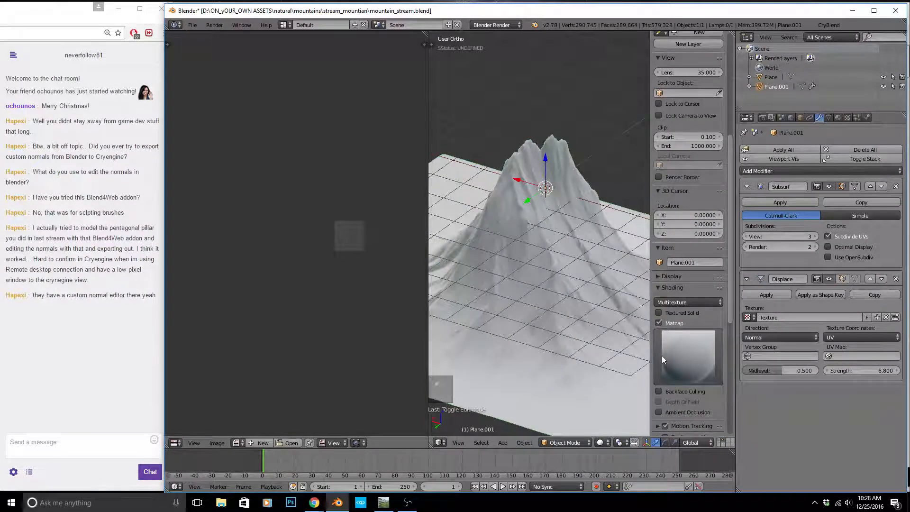
{"action": "left_click", "coordinate": [658, 412]}
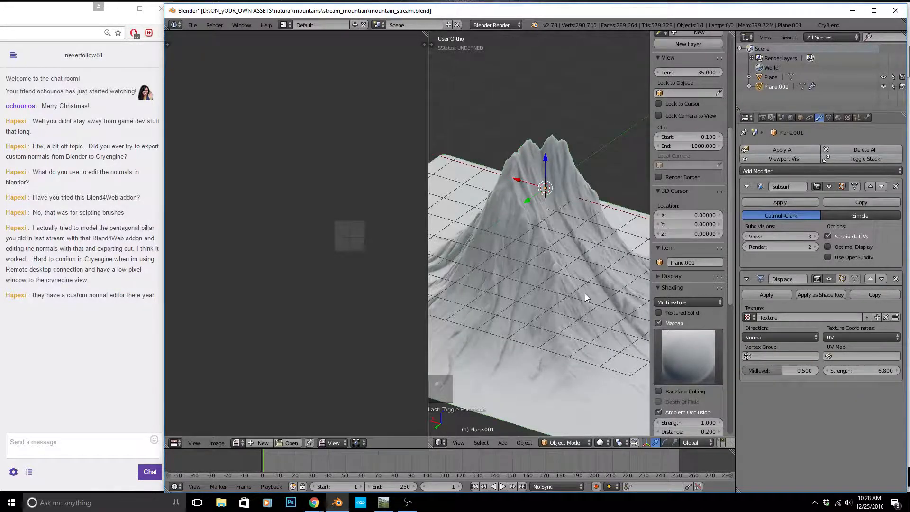
Raise the displaced mountain's Subsurf viewport subdivisions by one more level and inspect its surface detail in the maximized 3D view.
{"action": "scroll", "coordinate": [585, 293], "scroll_direction": "up", "scroll_amount": 2}
{"action": "key", "text": "shift+space"}
{"action": "middle_click_drag", "start_coordinate": [560, 304], "coordinate": [481, 280]}
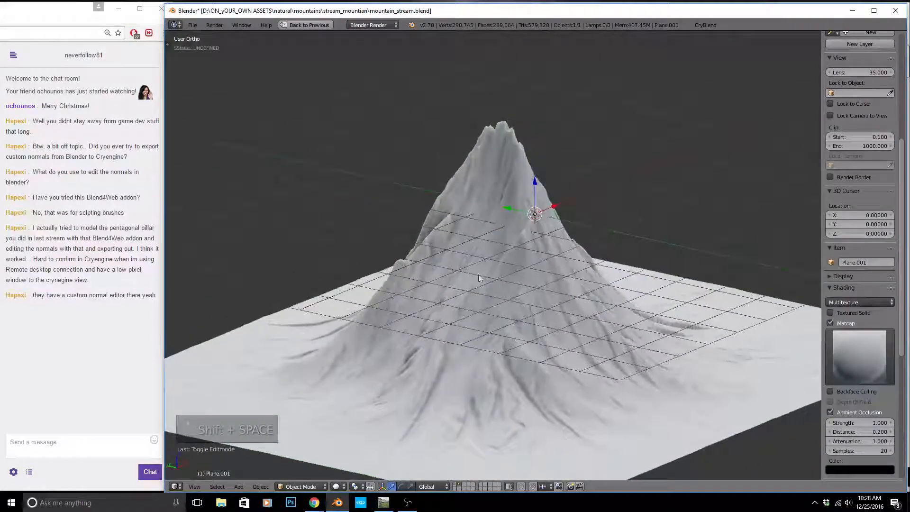
{"action": "scroll", "coordinate": [473, 263], "scroll_direction": "up", "scroll_amount": 4}
{"action": "scroll", "coordinate": [521, 279], "scroll_direction": "down", "scroll_amount": 3}
{"action": "key", "text": "shift+space"}
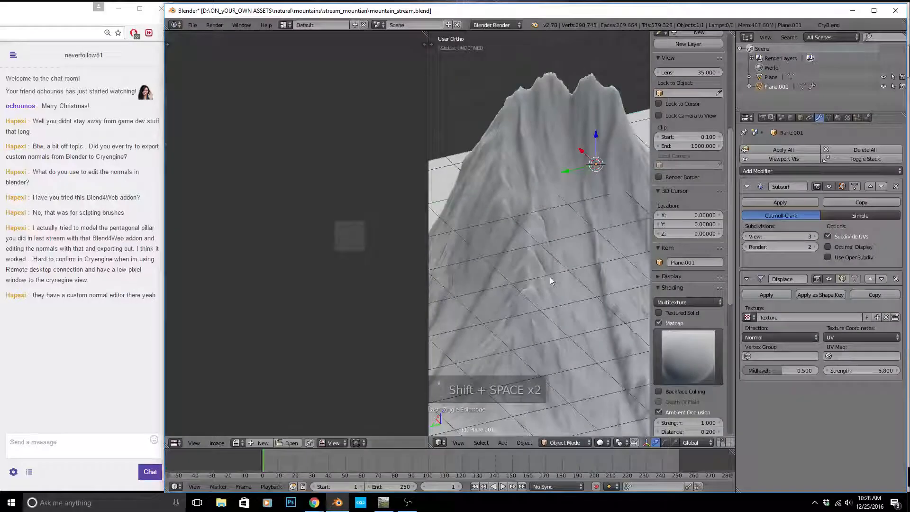
{"action": "left_click", "coordinate": [814, 236]}
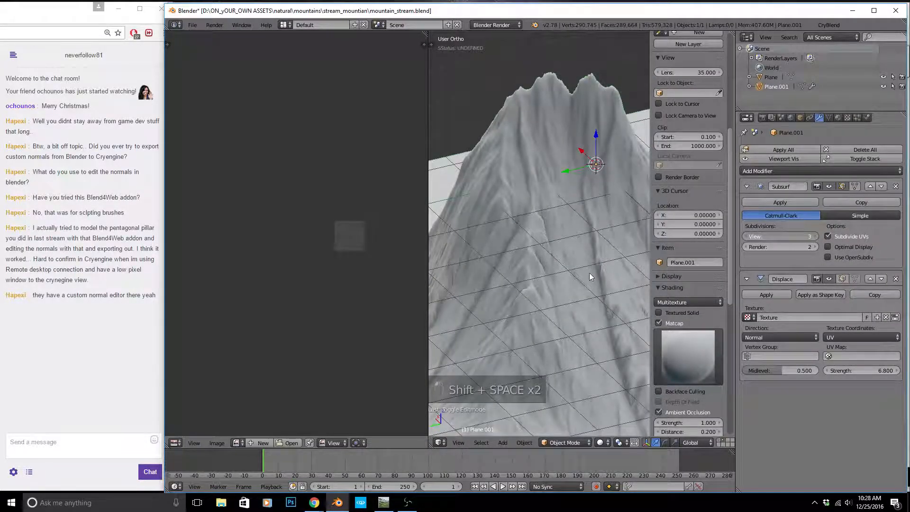
{"action": "middle_click_drag", "start_coordinate": [583, 271], "coordinate": [518, 240]}
{"action": "key", "text": "shift+space"}
{"action": "middle_click_drag", "start_coordinate": [603, 300], "coordinate": [742, 343]}
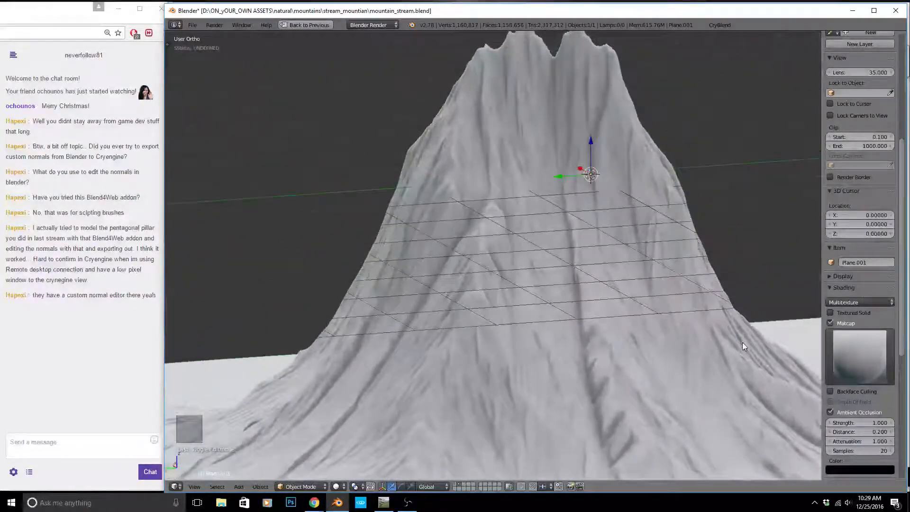
Export the displaced mountain as mountain_stream_HP.obj with Selection Only and Smooth Groups enabled and Write Materials disabled.
{"action": "left_click", "coordinate": [194, 26]}
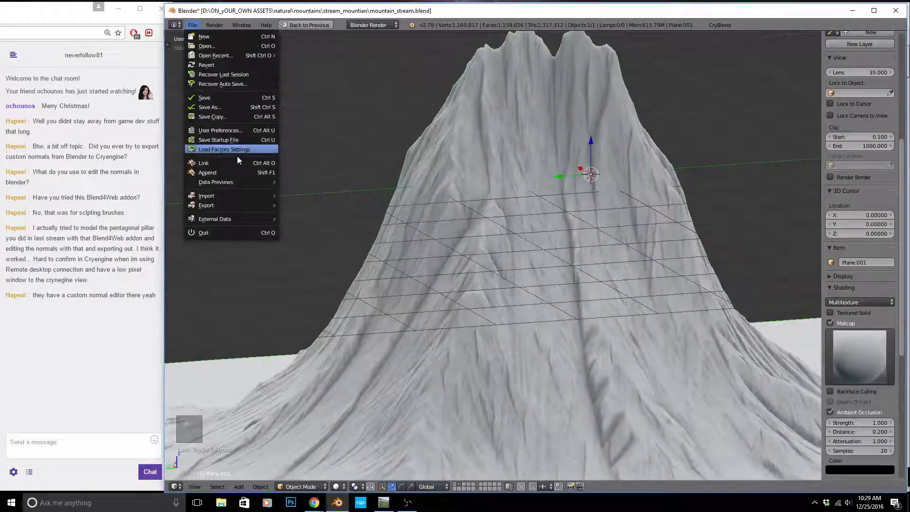
{"action": "mouse_move", "coordinate": [232, 205]}
{"action": "left_click", "coordinate": [314, 264]}
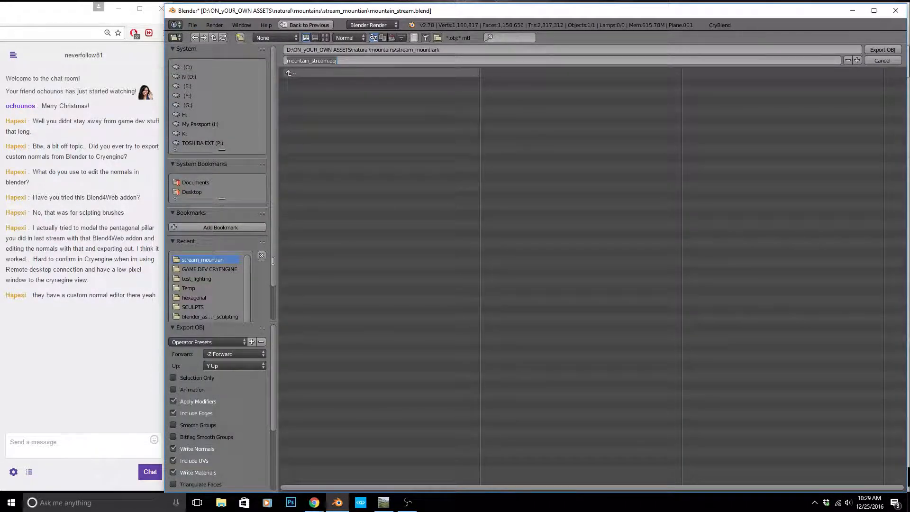
{"action": "left_click", "coordinate": [237, 340]}
{"action": "left_click", "coordinate": [215, 363]}
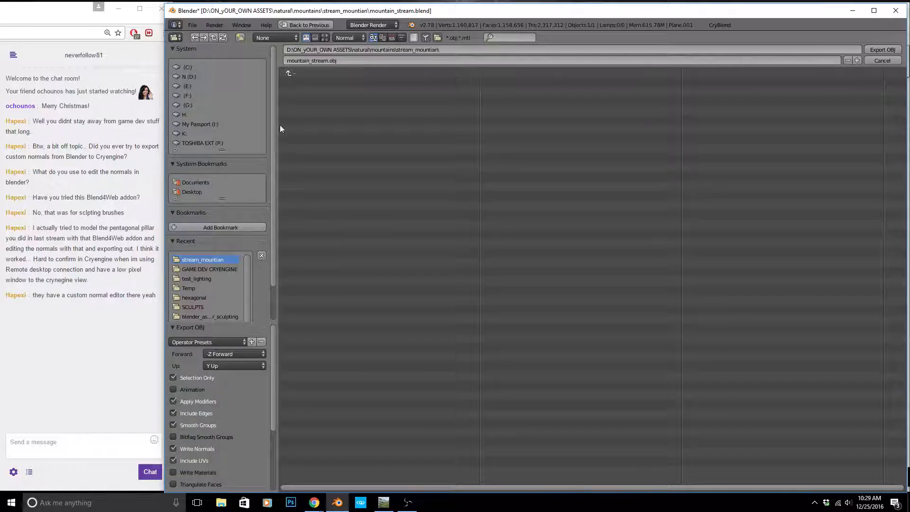
{"action": "left_click", "coordinate": [328, 61]}
{"action": "double_click", "coordinate": [328, 61]}
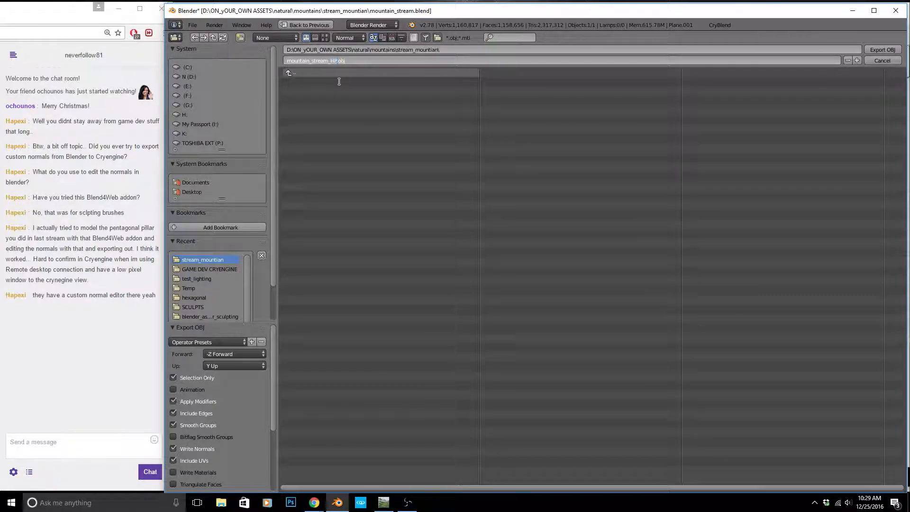
{"action": "left_click", "coordinate": [884, 50]}
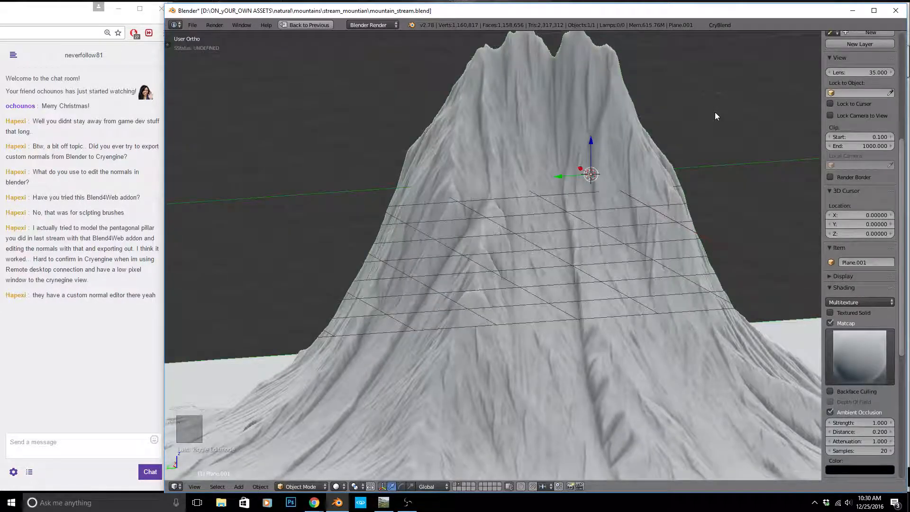
Switch to the mountain on layer 1 and export it as the Wavefront file mountain_stream.obj in the stream_mountian folder.
{"action": "middle_click_drag", "start_coordinate": [650, 219], "coordinate": [663, 221]}
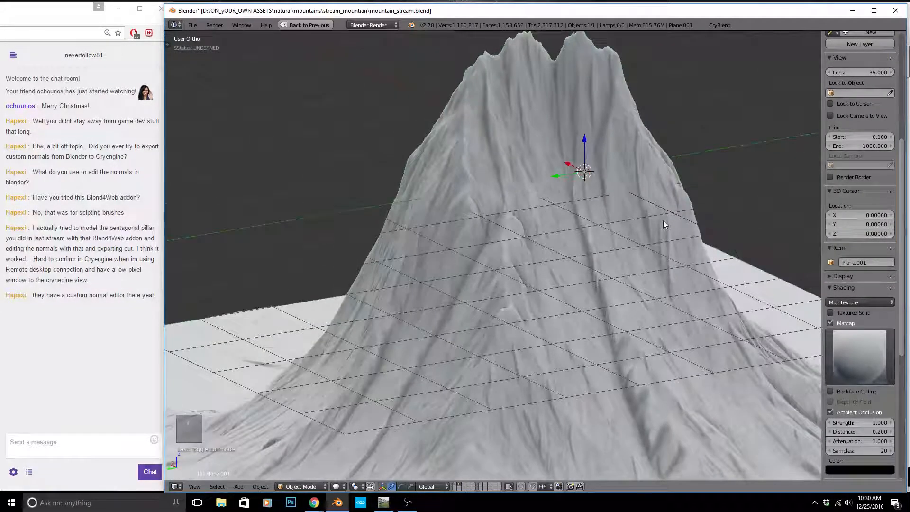
{"action": "key", "text": "1"}
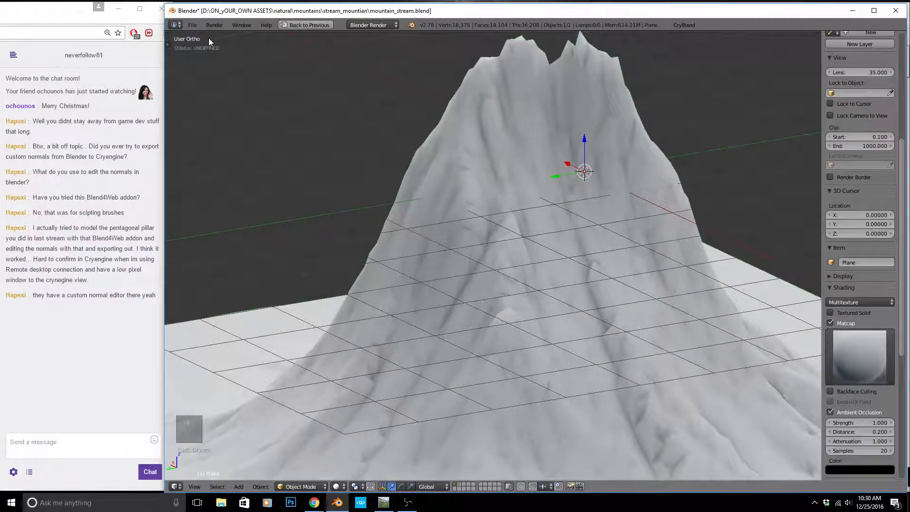
{"action": "left_click", "coordinate": [193, 25]}
{"action": "mouse_move", "coordinate": [235, 206]}
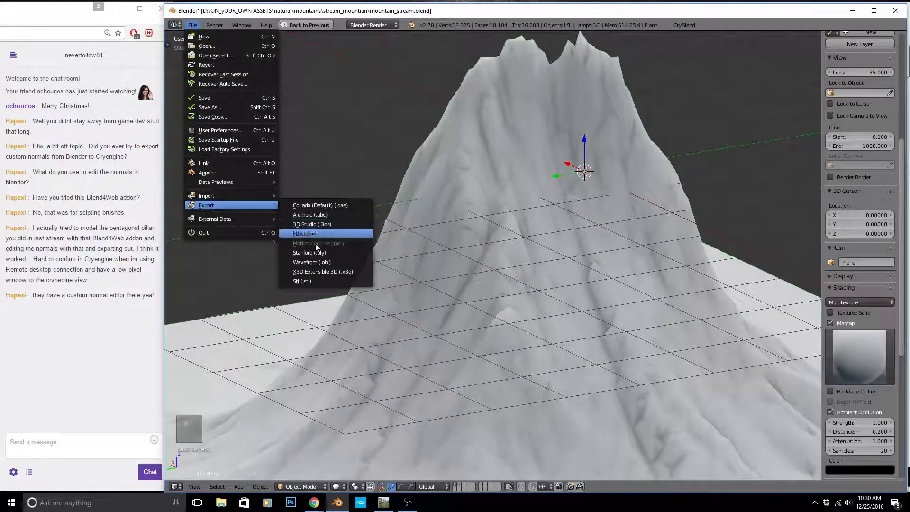
{"action": "left_click", "coordinate": [321, 262]}
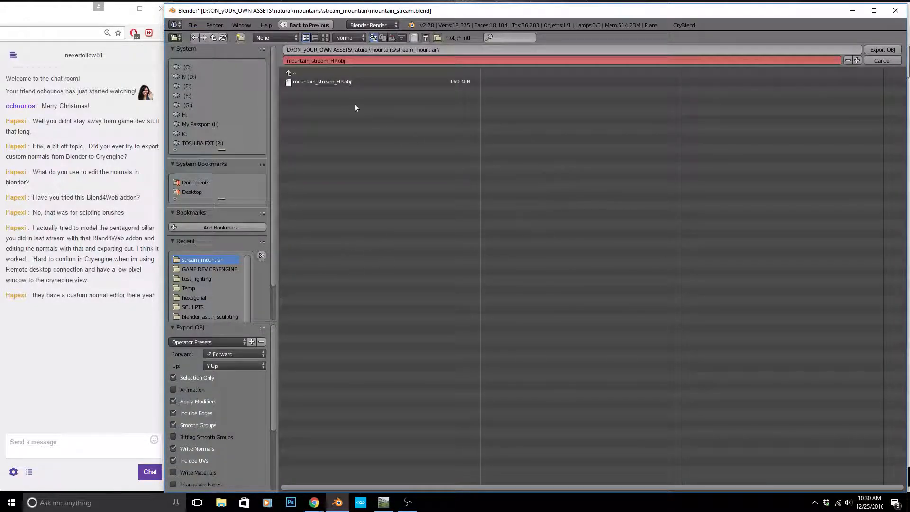
{"action": "left_click", "coordinate": [325, 60]}
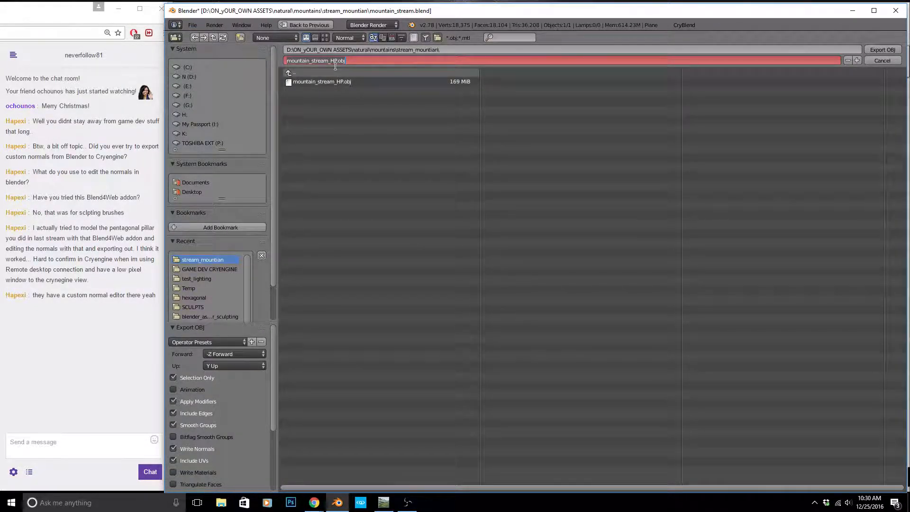
{"action": "left_click", "coordinate": [335, 67]}
{"action": "left_click", "coordinate": [333, 61]}
{"action": "left_click", "coordinate": [334, 61]}
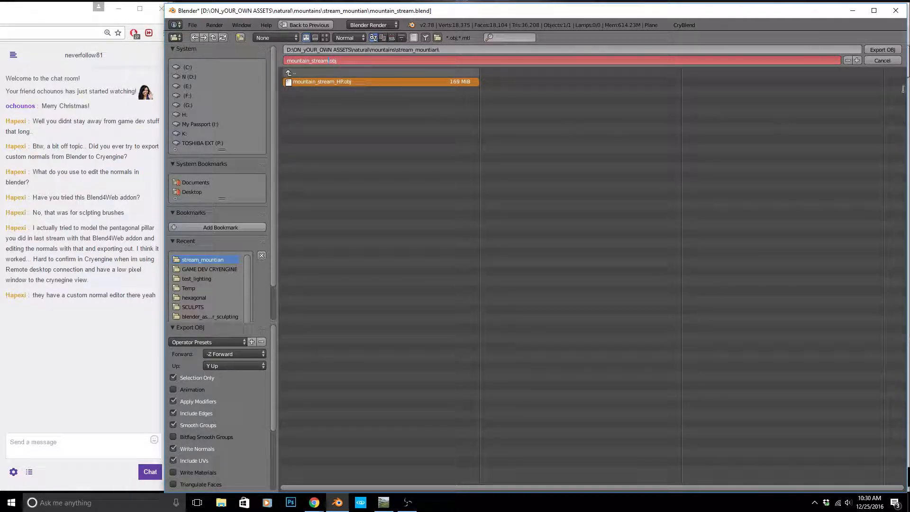
{"action": "key", "text": "Return"}
{"action": "left_click", "coordinate": [882, 49]}
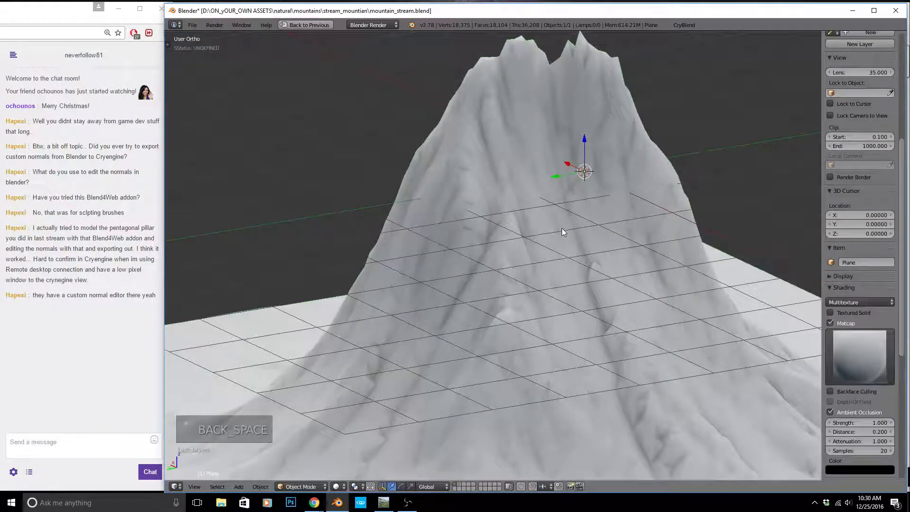
Launch Substance Painter 2 and move its window beside the stream chat.
{"action": "left_click", "coordinate": [131, 503]}
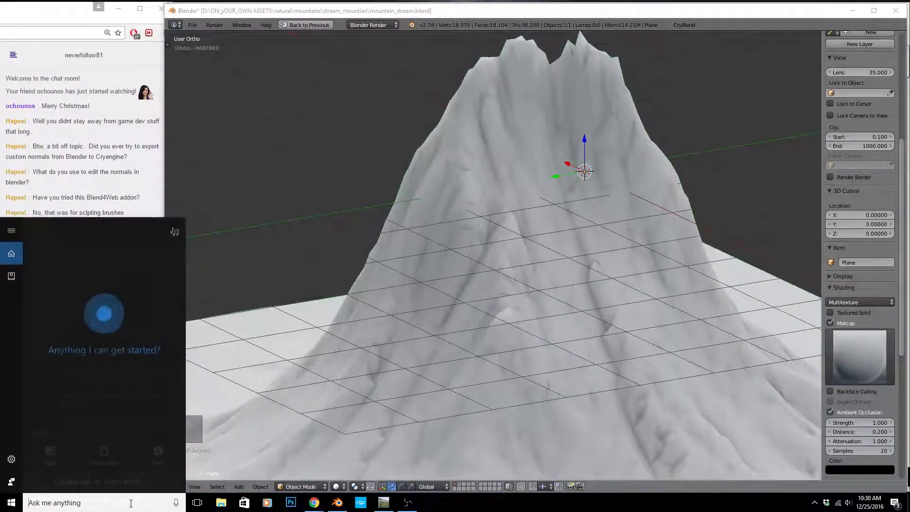
{"action": "type", "text": "sub"}
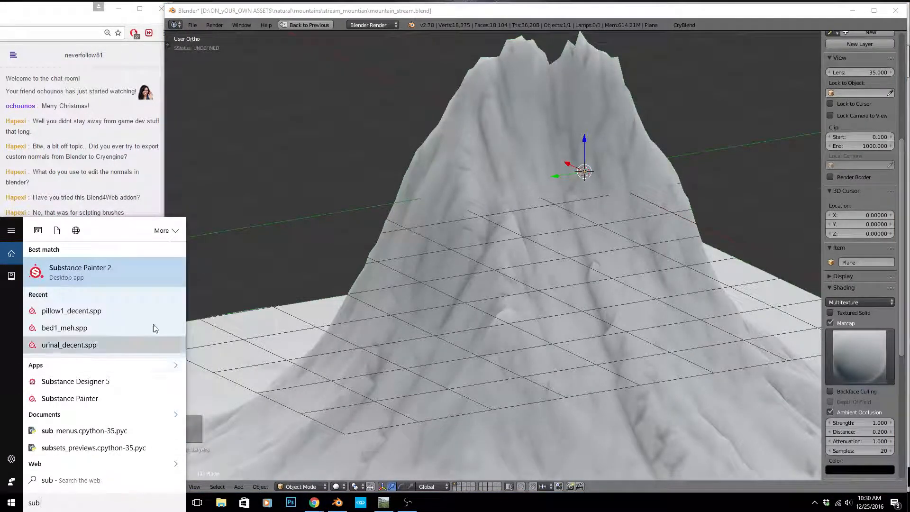
{"action": "left_click", "coordinate": [94, 270]}
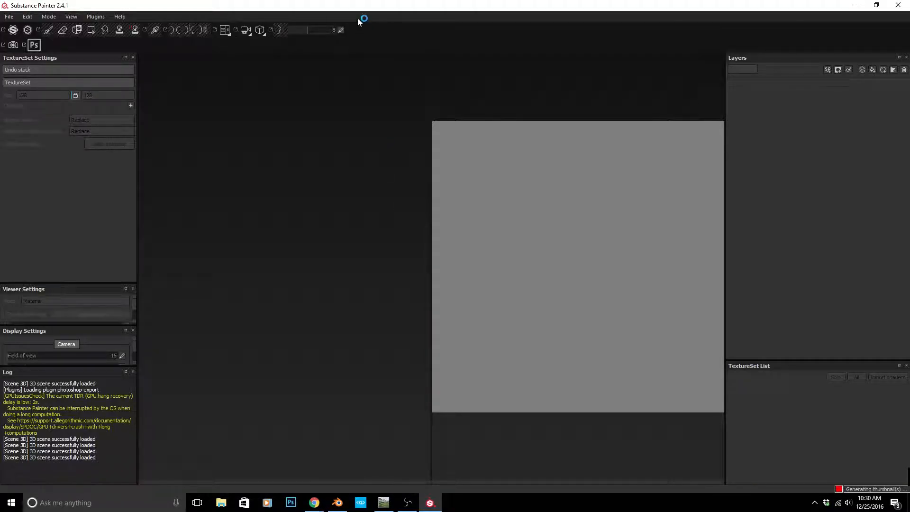
{"action": "mouse_move", "coordinate": [365, 5]}
{"action": "left_mouse_down"}
{"action": "mouse_move", "coordinate": [443, 44]}
{"action": "mouse_move", "coordinate": [533, 26]}
{"action": "mouse_move", "coordinate": [524, 12]}
{"action": "mouse_move", "coordinate": [532, 17]}
{"action": "left_mouse_up"}
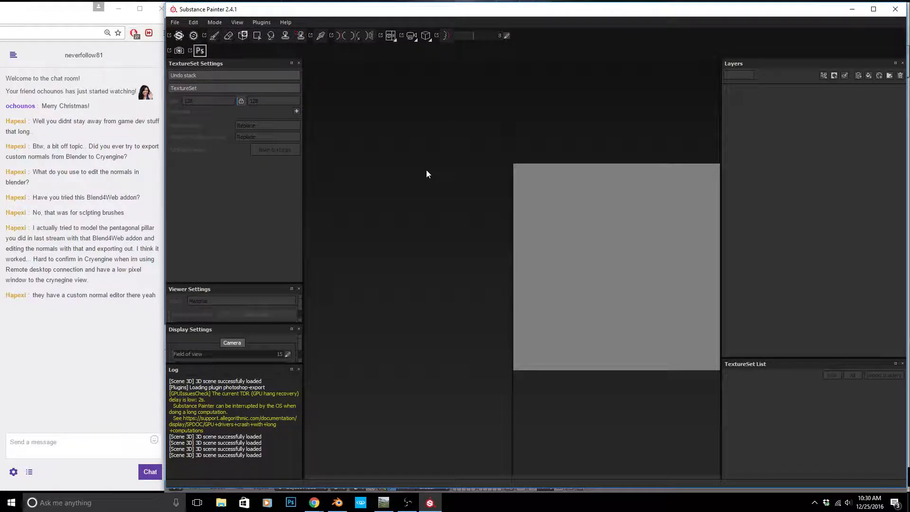
Create a new project using the mountain_stream.obj mesh from the natural/mountains/stream_mountian folder.
{"action": "left_click", "coordinate": [178, 21]}
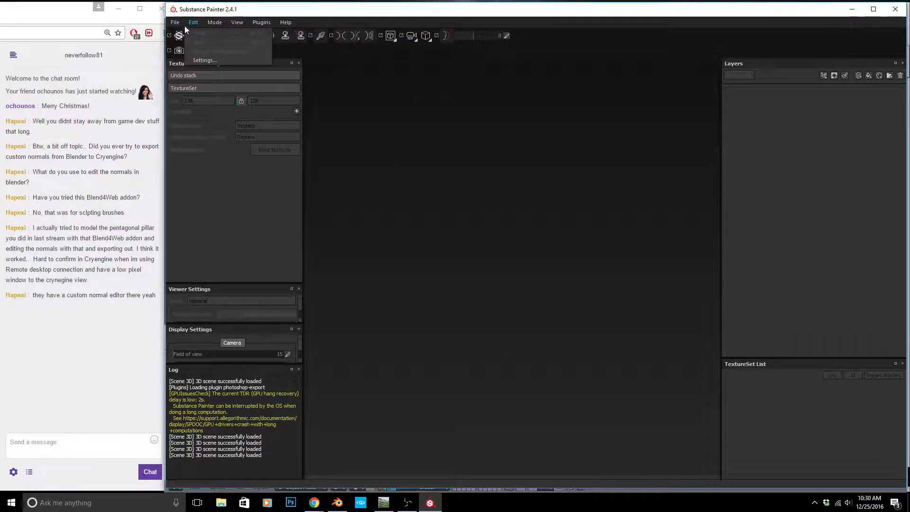
{"action": "left_click", "coordinate": [193, 39]}
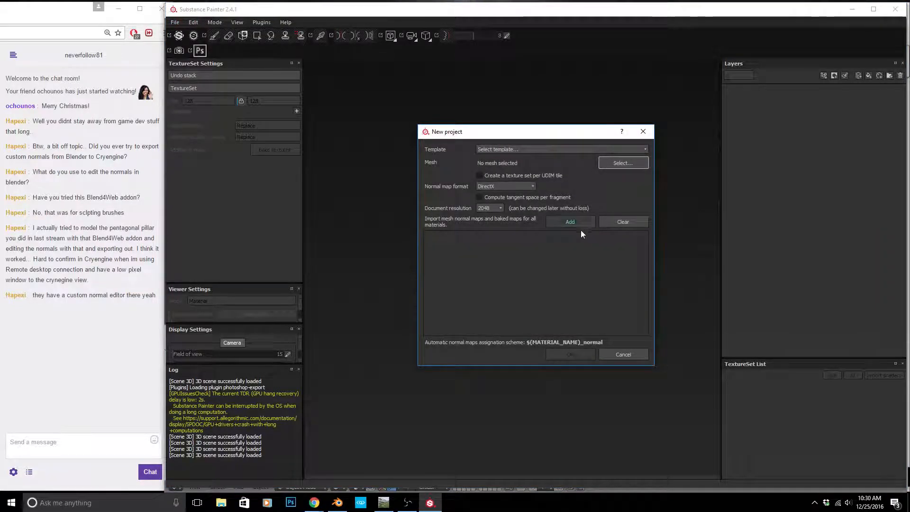
{"action": "left_click", "coordinate": [612, 164]}
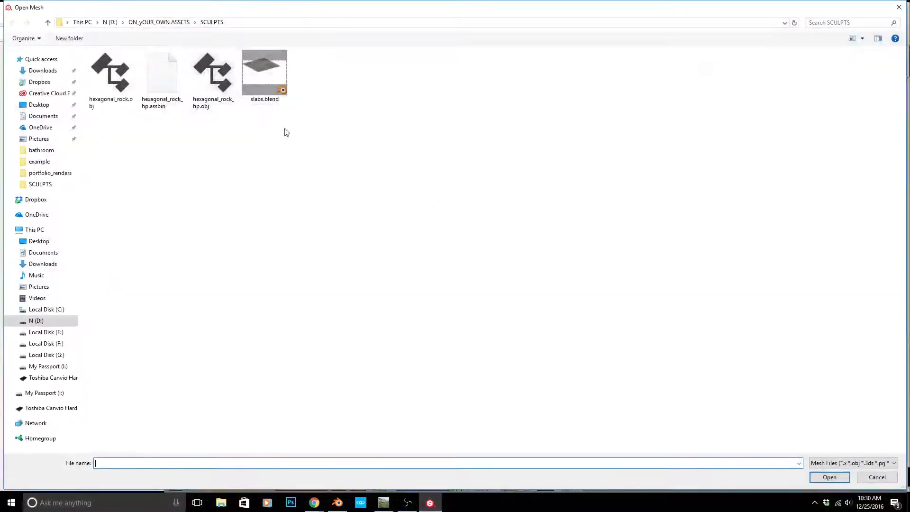
{"action": "left_click", "coordinate": [159, 22]}
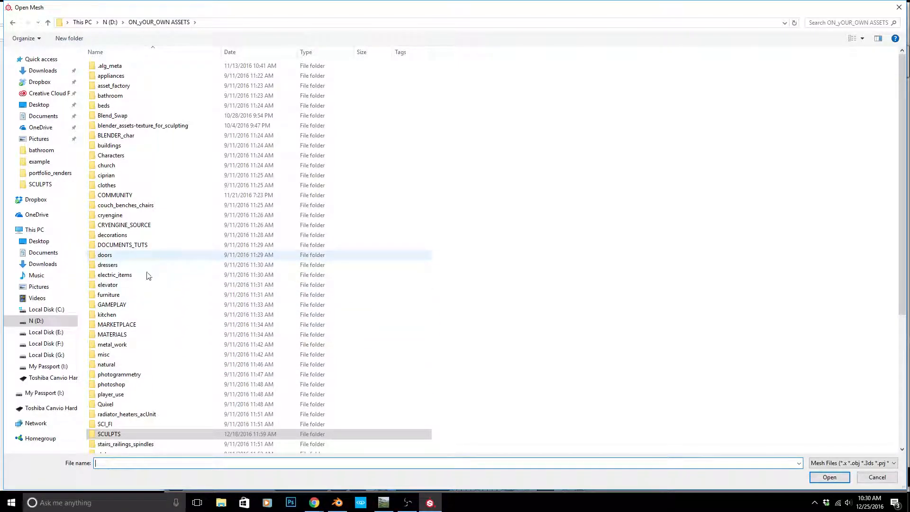
{"action": "double_click", "coordinate": [123, 365]}
{"action": "double_click", "coordinate": [118, 145]}
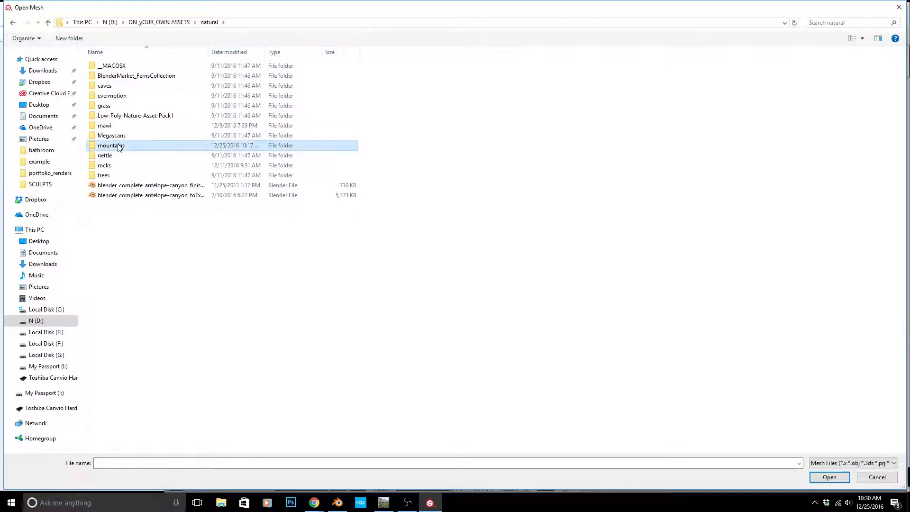
{"action": "double_click", "coordinate": [113, 77]}
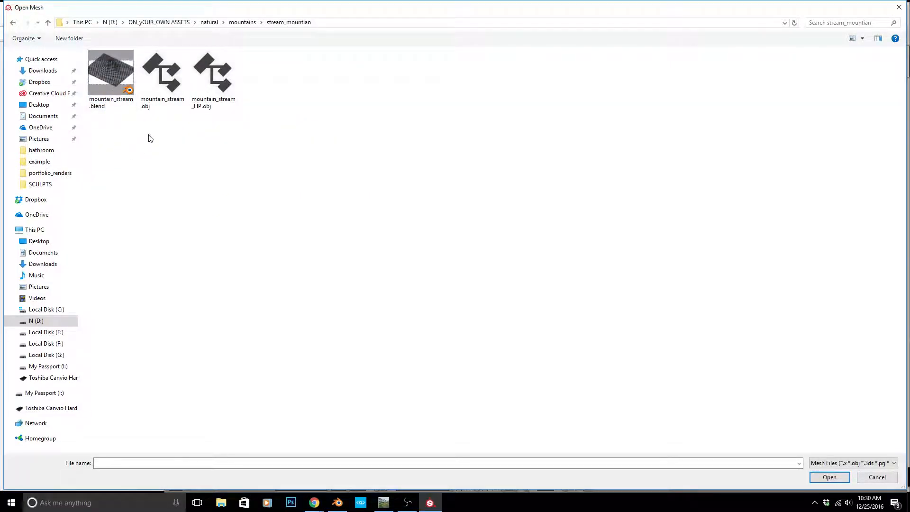
{"action": "double_click", "coordinate": [162, 75]}
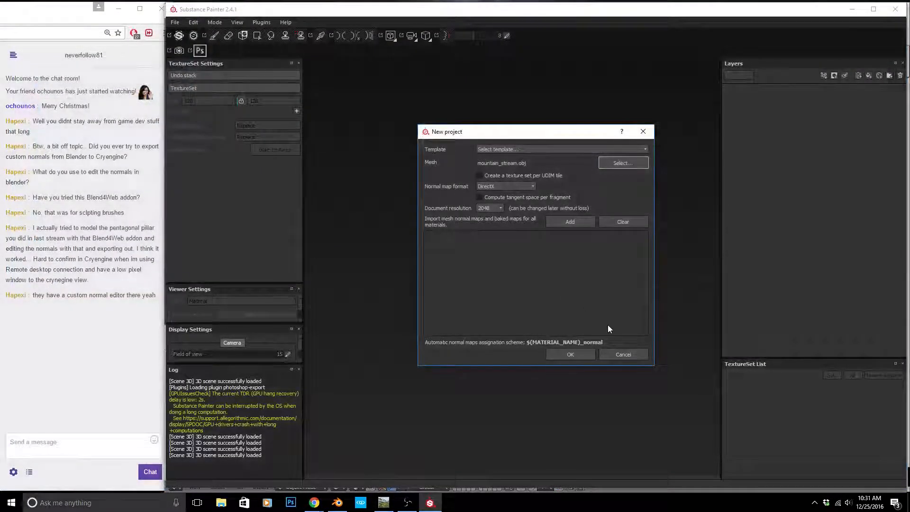
{"action": "left_click", "coordinate": [575, 351]}
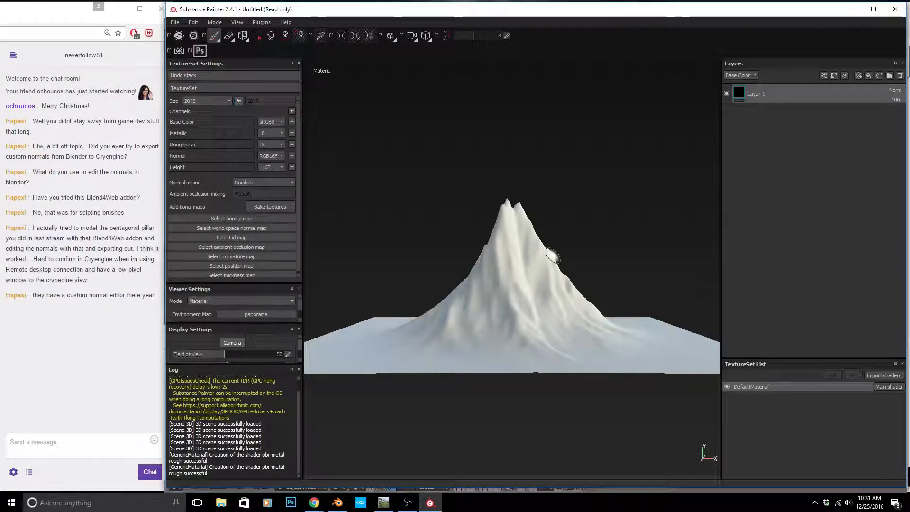
Set up the texture bake with a 2048x2048 output size and exclude the ID and Thickness maps.
{"action": "left_click_drag", "start_coordinate": [497, 274], "coordinate": [583, 301], "text": "alt"}
{"action": "left_click", "coordinate": [275, 207]}
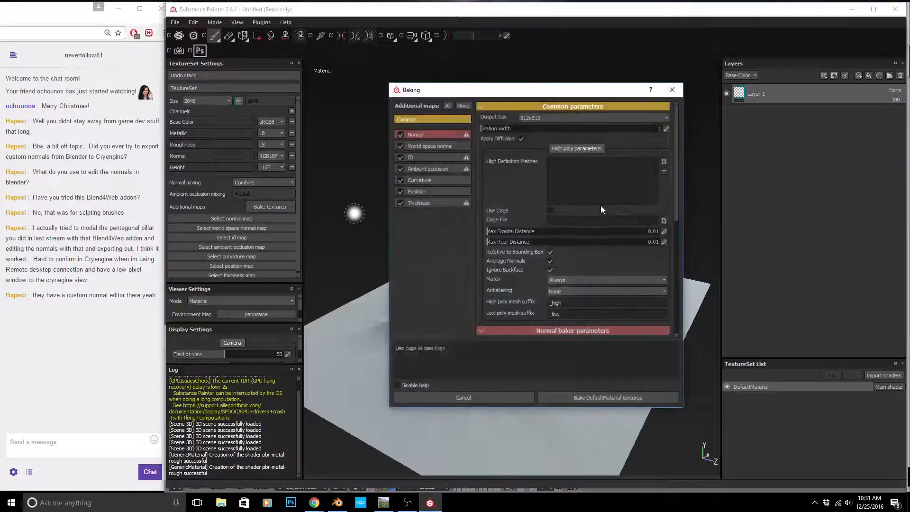
{"action": "left_click", "coordinate": [580, 116]}
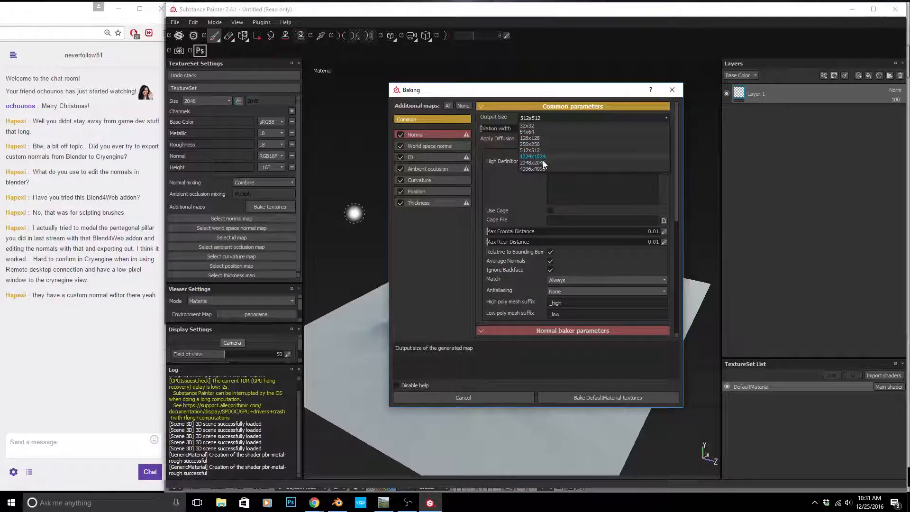
{"action": "left_click", "coordinate": [542, 164]}
{"action": "left_click", "coordinate": [401, 158]}
{"action": "left_click", "coordinate": [400, 204]}
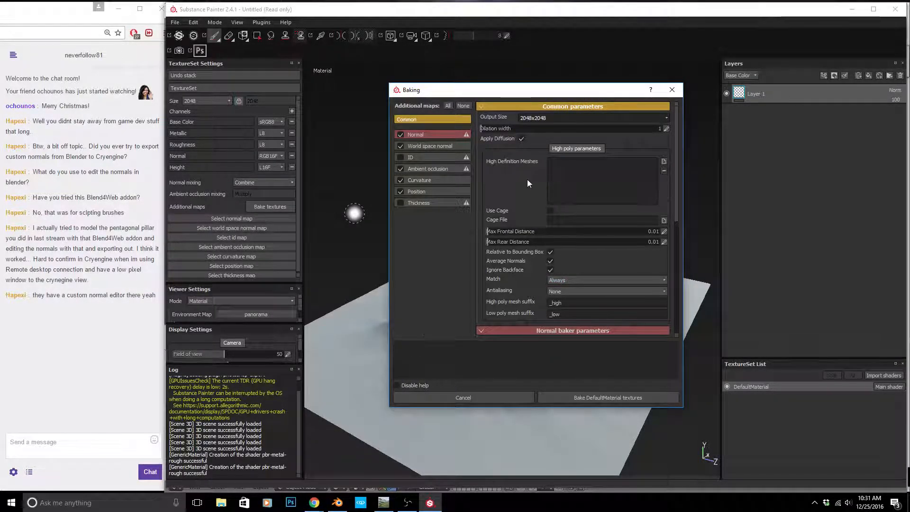
Assign mountain_stream_HP.obj as the high definition mesh, bake the DefaultMaterial textures and inspect the detail on the mountain.
{"action": "left_click", "coordinate": [664, 161]}
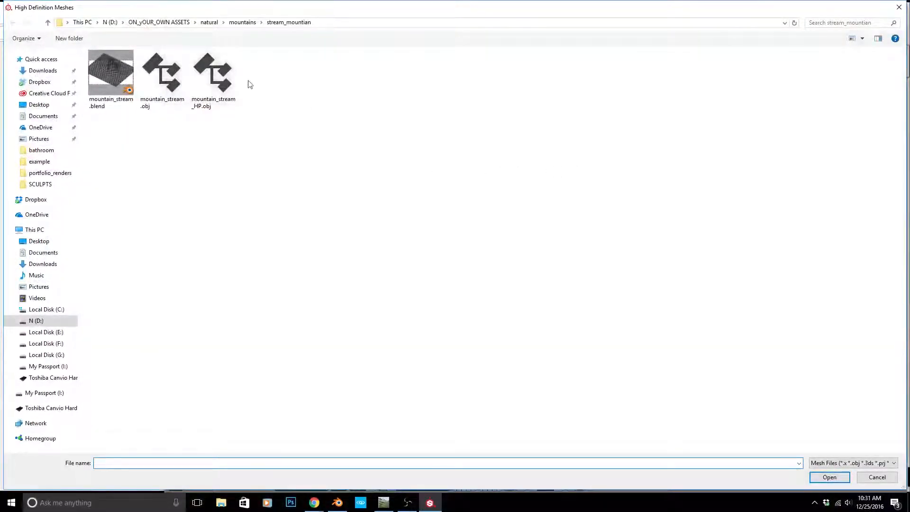
{"action": "double_click", "coordinate": [215, 76]}
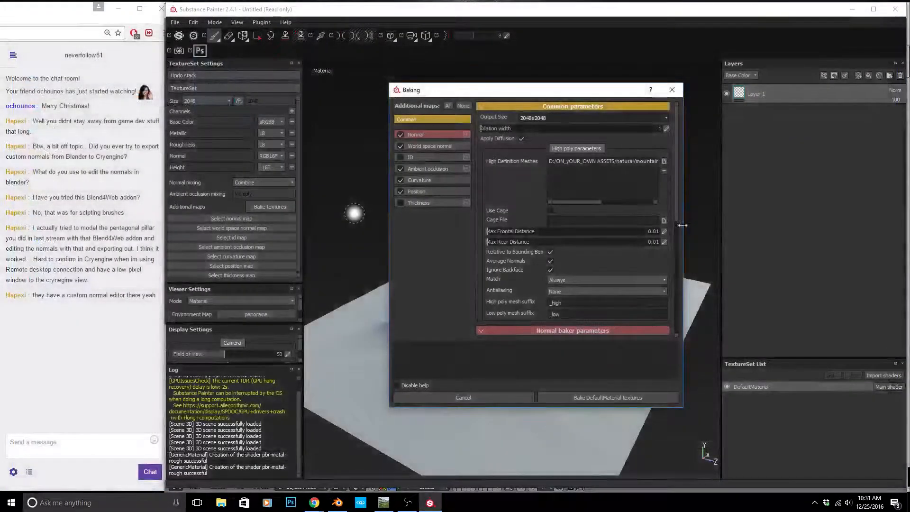
{"action": "left_click", "coordinate": [607, 396]}
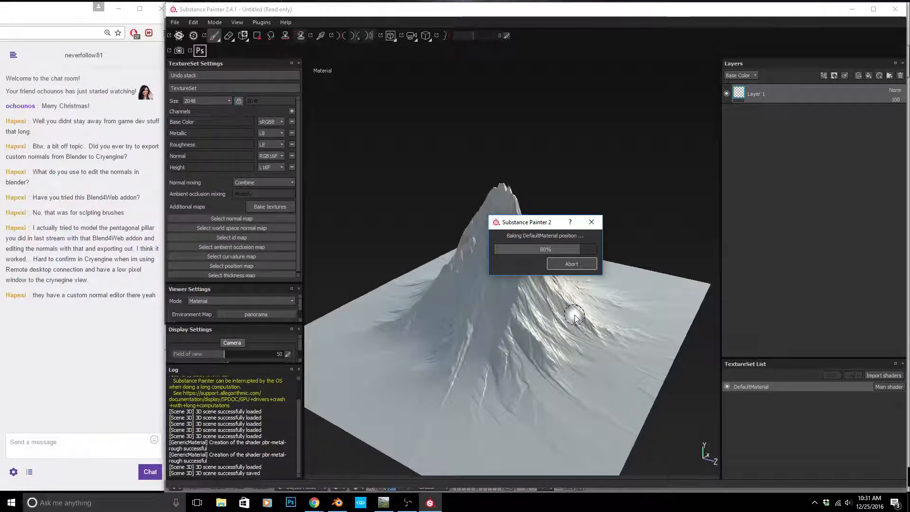
{"action": "left_click", "coordinate": [571, 264]}
{"action": "left_click_drag", "start_coordinate": [547, 302], "coordinate": [385, 292], "text": "alt"}
{"action": "scroll", "coordinate": [619, 296], "scroll_direction": "up", "scroll_amount": 4}
{"action": "mouse_move", "coordinate": [556, 278]}
{"action": "left_mouse_down", "text": "alt"}
{"action": "mouse_move", "coordinate": [583, 243]}
{"action": "mouse_move", "coordinate": [469, 245]}
{"action": "mouse_move", "coordinate": [591, 247]}
{"action": "mouse_move", "coordinate": [670, 276]}
{"action": "mouse_move", "coordinate": [530, 276]}
{"action": "mouse_move", "coordinate": [521, 272]}
{"action": "mouse_move", "coordinate": [558, 265]}
{"action": "mouse_move", "coordinate": [406, 241]}
{"action": "mouse_move", "coordinate": [570, 244]}
{"action": "mouse_move", "coordinate": [581, 281]}
{"action": "mouse_move", "coordinate": [555, 262]}
{"action": "left_mouse_up", "text": "alt"}
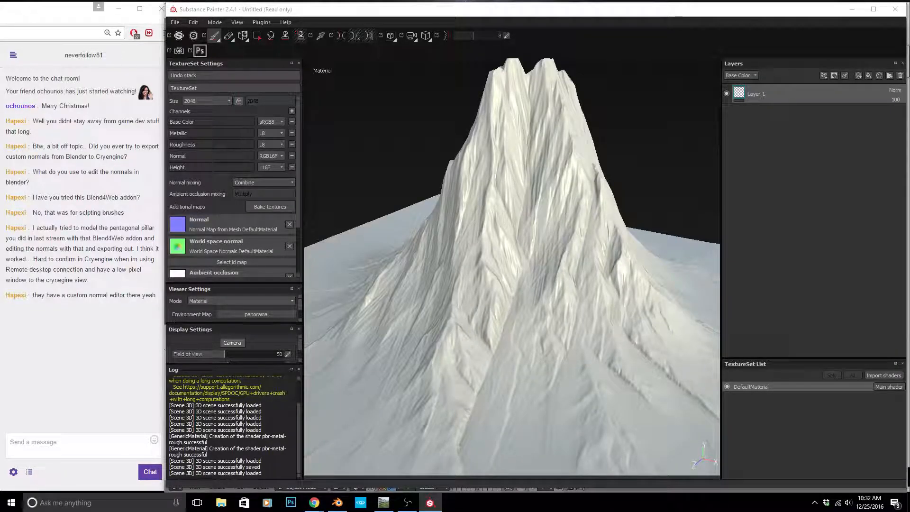
Add the Concrete Simple material beneath Layer 1 and check how it looks on the mountain.
{"action": "left_click_drag", "start_coordinate": [909, 94], "coordinate": [782, 106]}
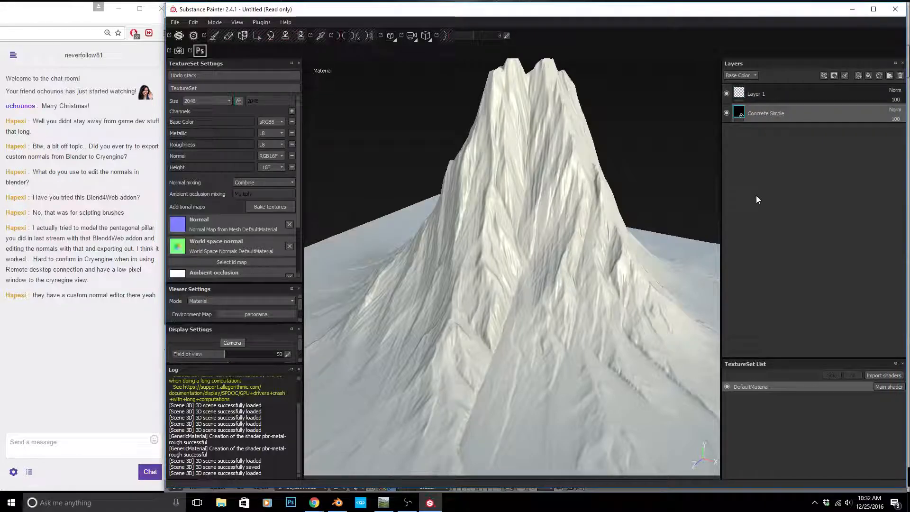
{"action": "scroll", "coordinate": [538, 311], "scroll_direction": "up", "scroll_amount": 3}
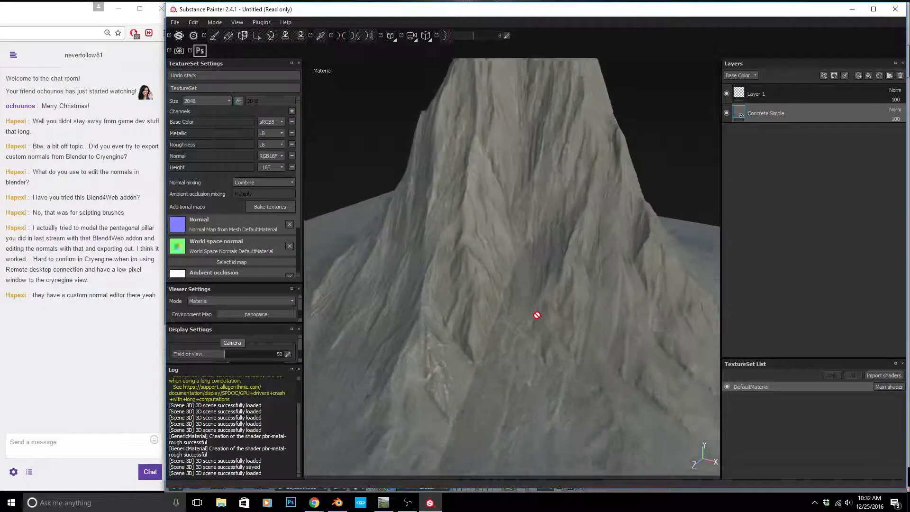
{"action": "scroll", "coordinate": [536, 314], "scroll_direction": "down", "scroll_amount": 2}
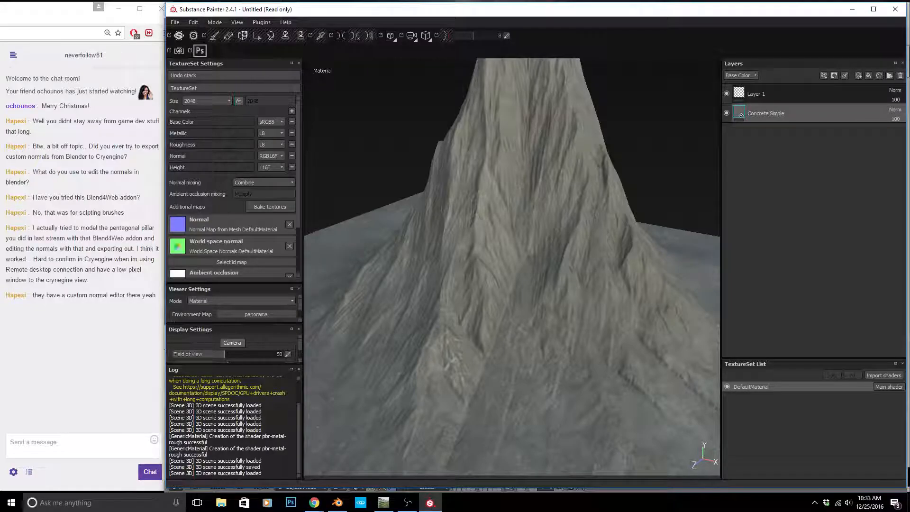
{"action": "scroll", "coordinate": [552, 198], "scroll_direction": "down", "scroll_amount": 2}
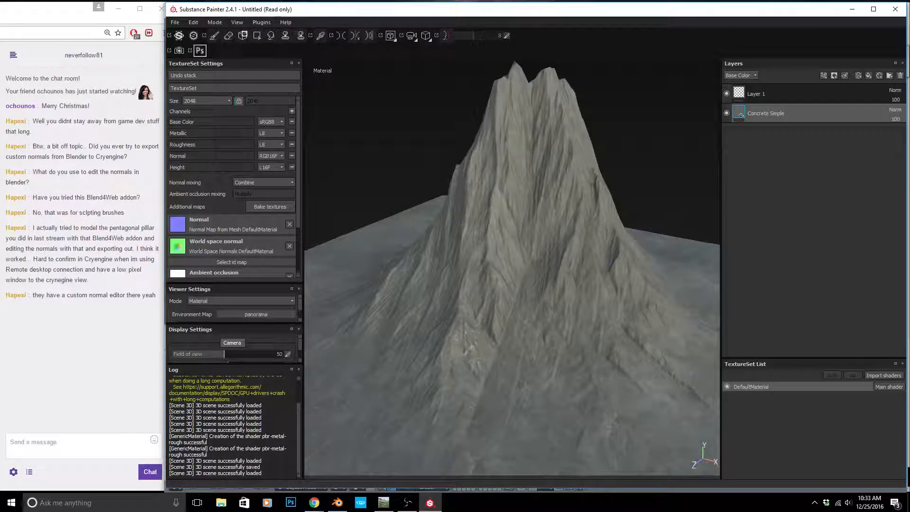
Add a fill layer above Concrete Simple and dock its properties beneath the layer stack.
{"action": "left_click", "coordinate": [866, 75]}
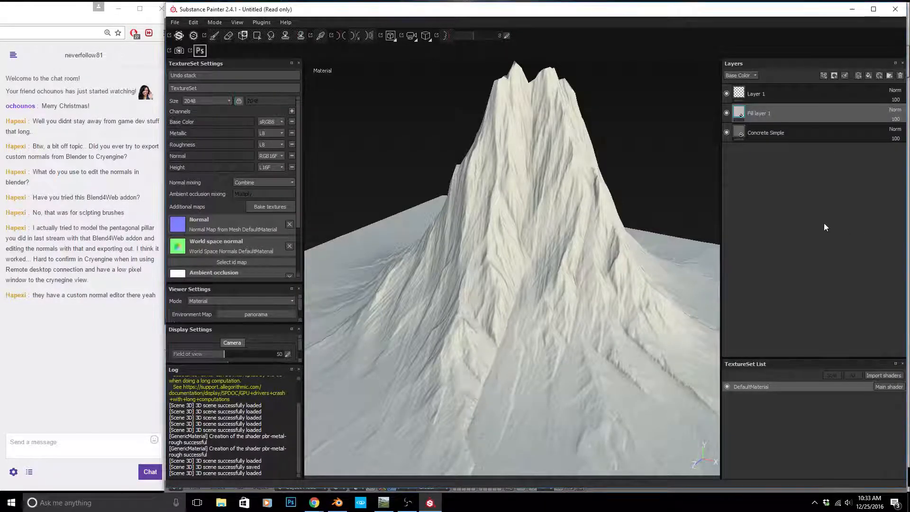
{"action": "left_click_drag", "start_coordinate": [909, 112], "coordinate": [761, 173]}
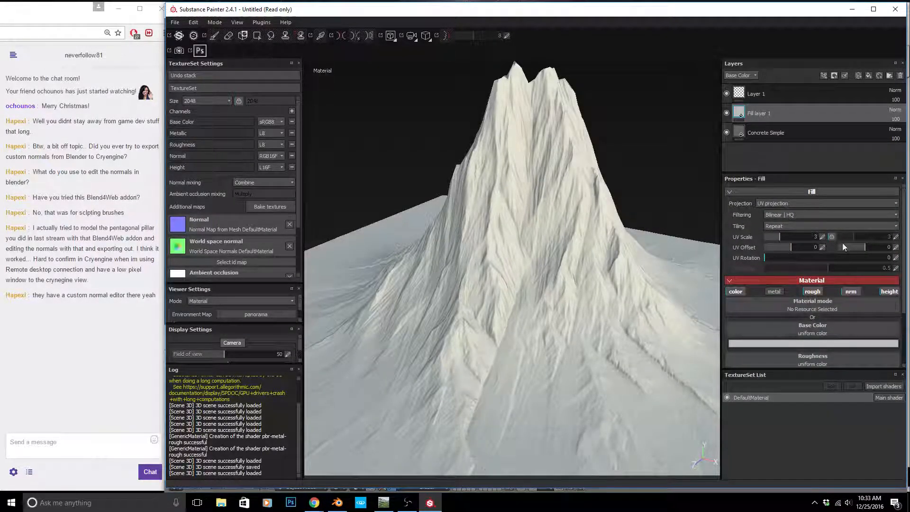
Give the fill layer a black mask driven by the MG Ground Dirt generator.
{"action": "right_click", "coordinate": [738, 112]}
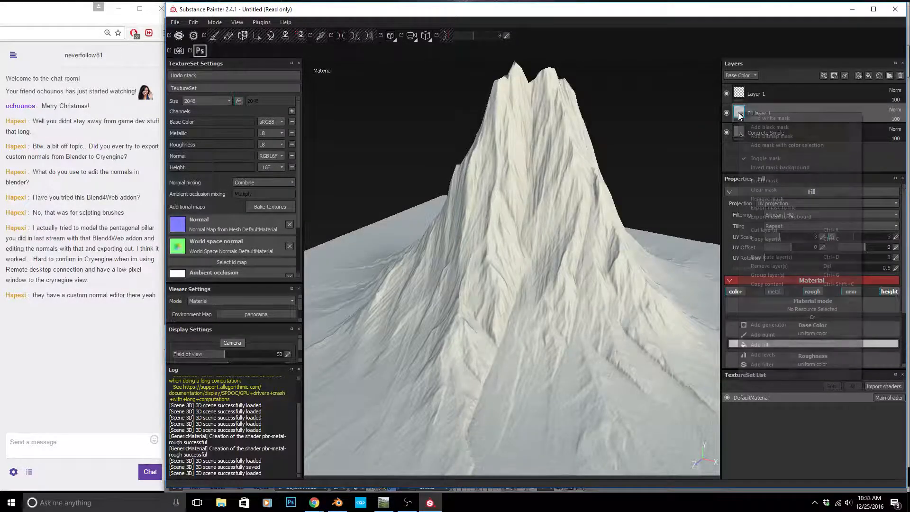
{"action": "left_click", "coordinate": [756, 127]}
{"action": "right_click", "coordinate": [756, 123]}
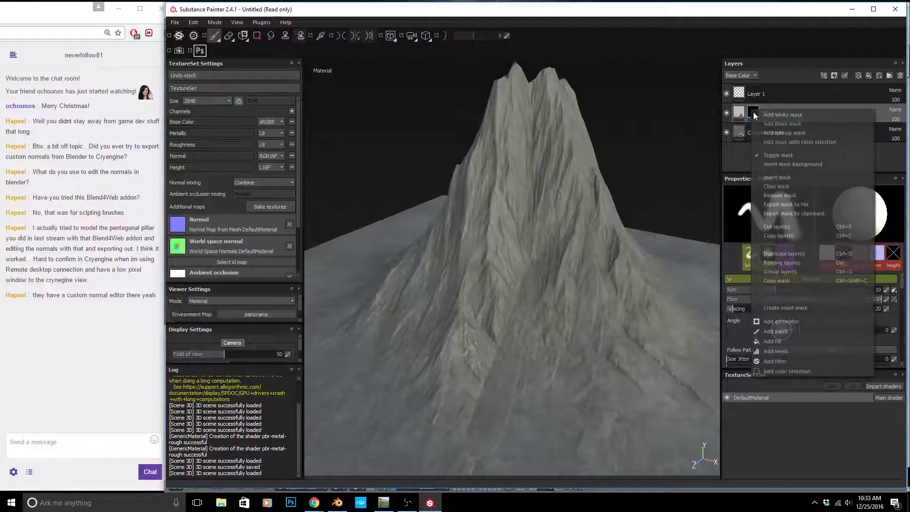
{"action": "left_click", "coordinate": [806, 319]}
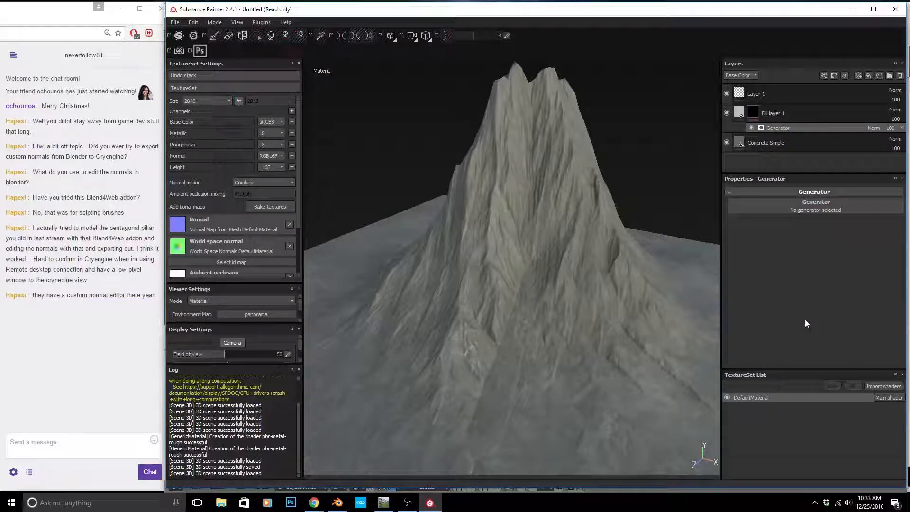
{"action": "left_click", "coordinate": [798, 210]}
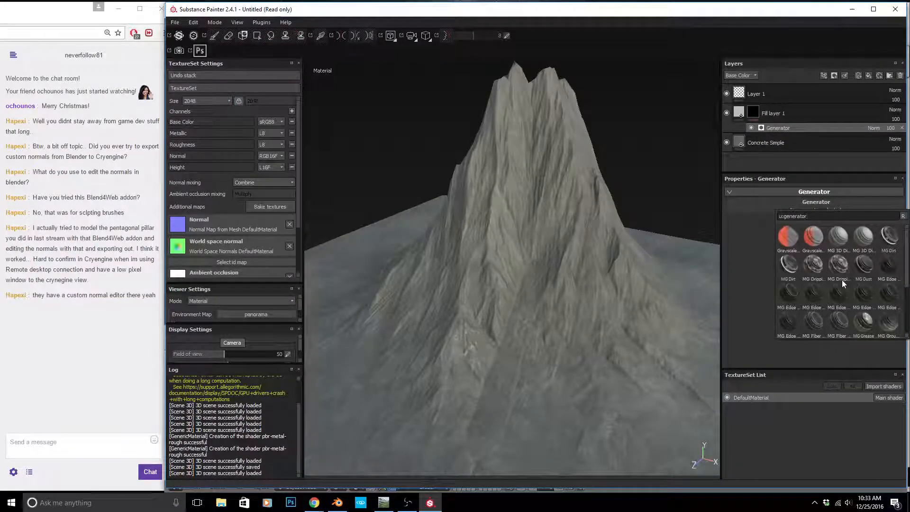
{"action": "scroll", "coordinate": [841, 280], "scroll_direction": "down", "scroll_amount": 3}
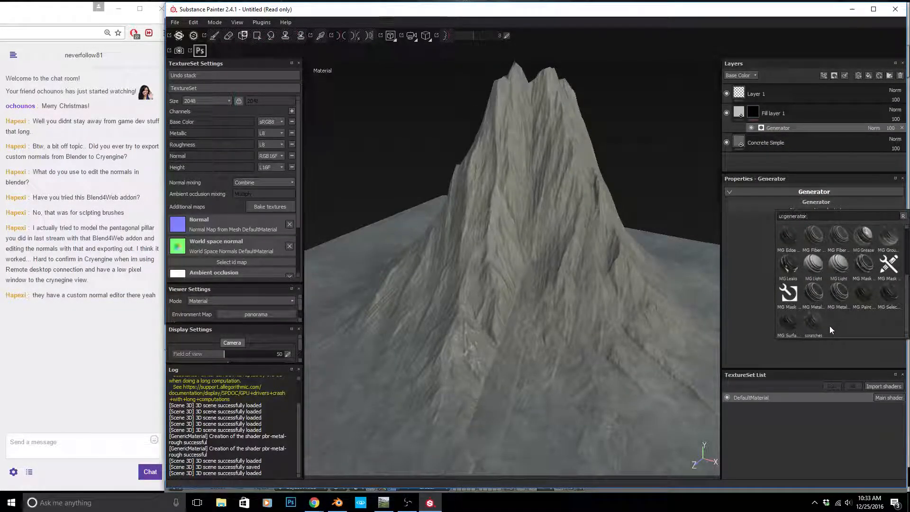
{"action": "left_click", "coordinate": [888, 235]}
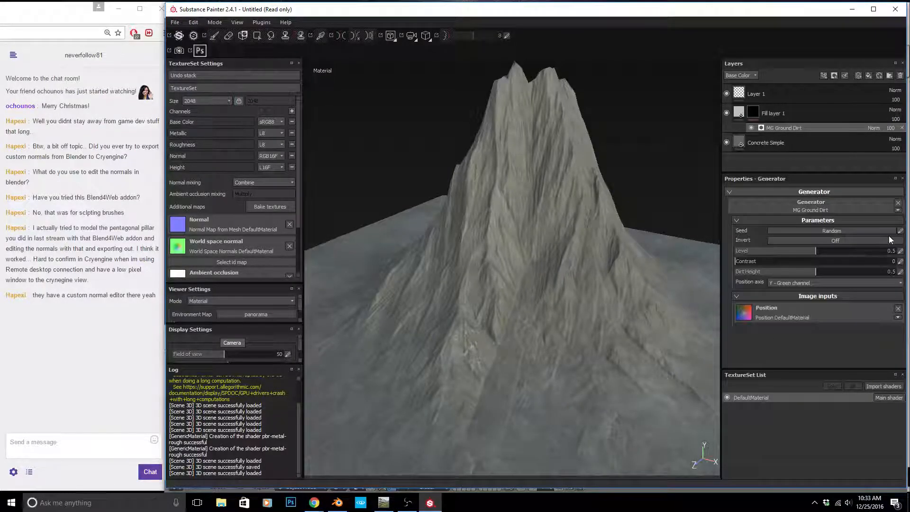
Invert the MG Ground Dirt generator and set Dirt Height to 0.75, Contrast to maximum and Level to 0.38.
{"action": "left_click", "coordinate": [852, 240]}
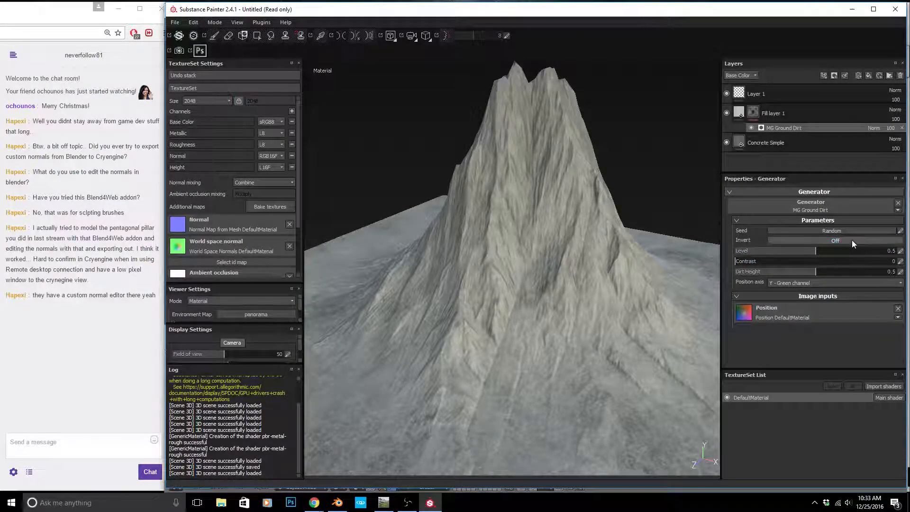
{"action": "left_click_drag", "start_coordinate": [797, 270], "coordinate": [851, 276]}
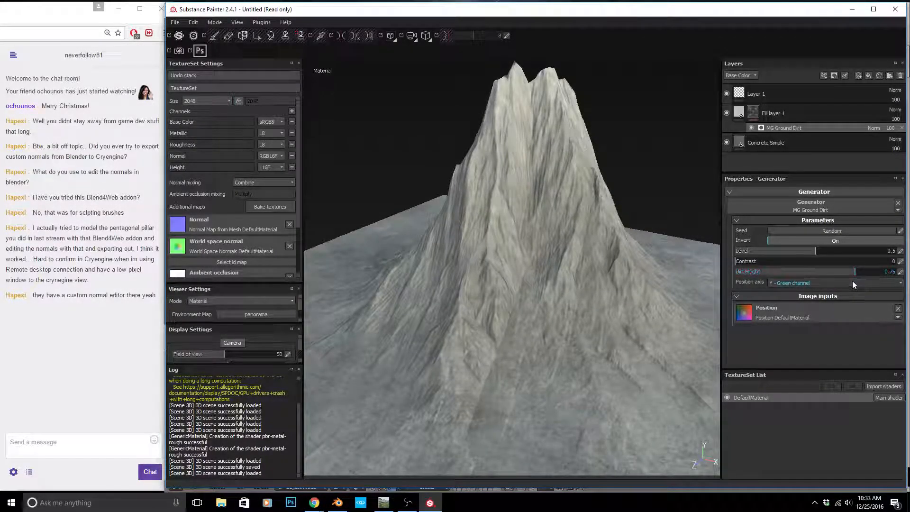
{"action": "left_click_drag", "start_coordinate": [748, 262], "coordinate": [898, 261]}
{"action": "left_click_drag", "start_coordinate": [799, 251], "coordinate": [789, 252]}
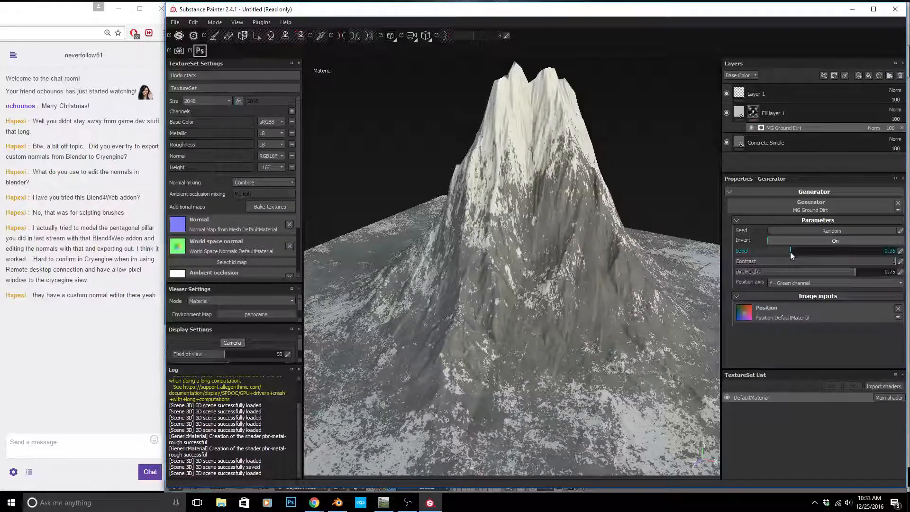
{"action": "left_click_drag", "start_coordinate": [790, 252], "coordinate": [796, 252]}
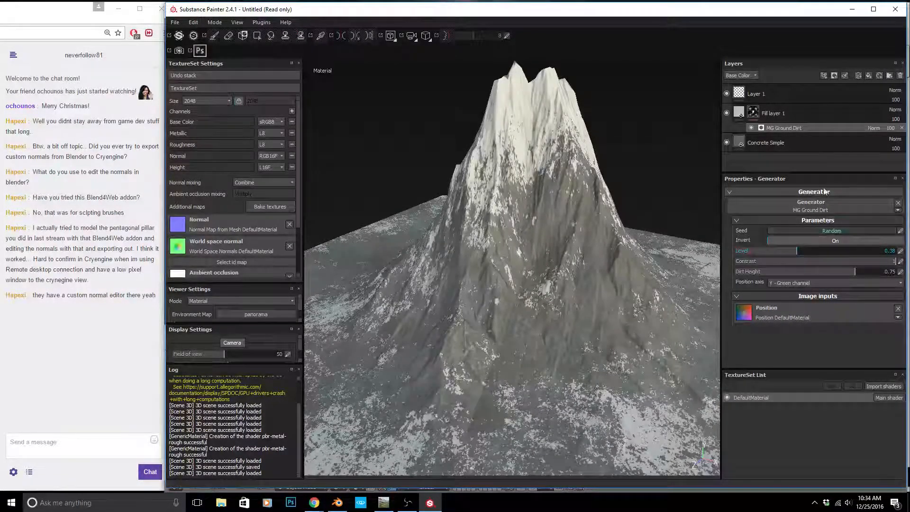
Create a folder, move the snow fill layer into it and add a white mask to the folder.
{"action": "left_click", "coordinate": [780, 108]}
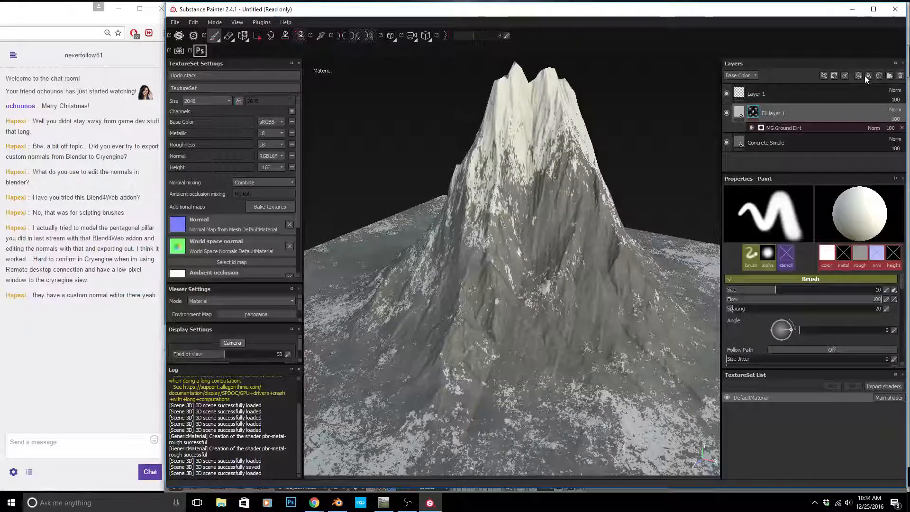
{"action": "left_click", "coordinate": [889, 76]}
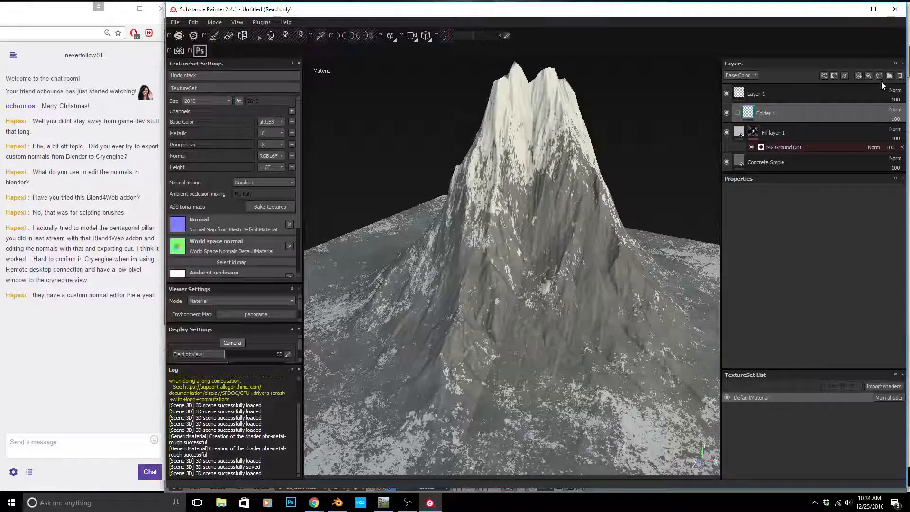
{"action": "left_click_drag", "start_coordinate": [778, 134], "coordinate": [782, 115]}
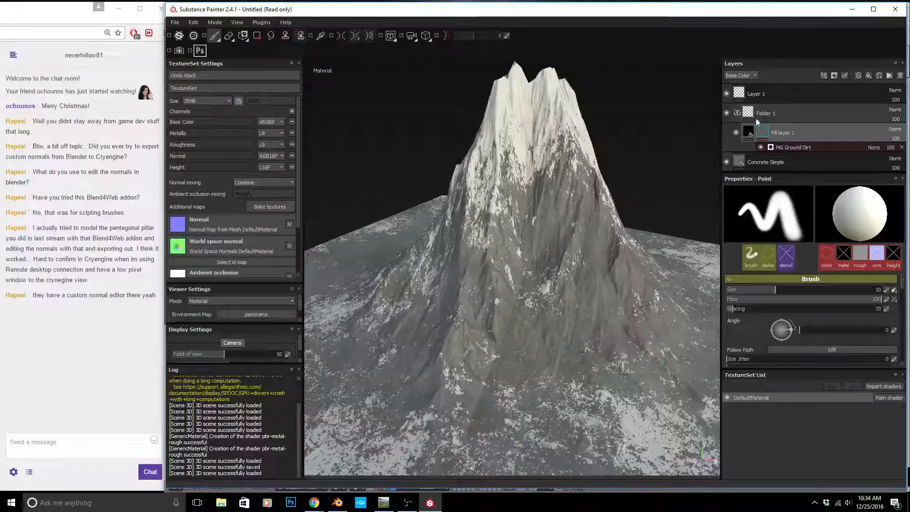
{"action": "right_click", "coordinate": [746, 113]}
{"action": "left_click", "coordinate": [778, 121]}
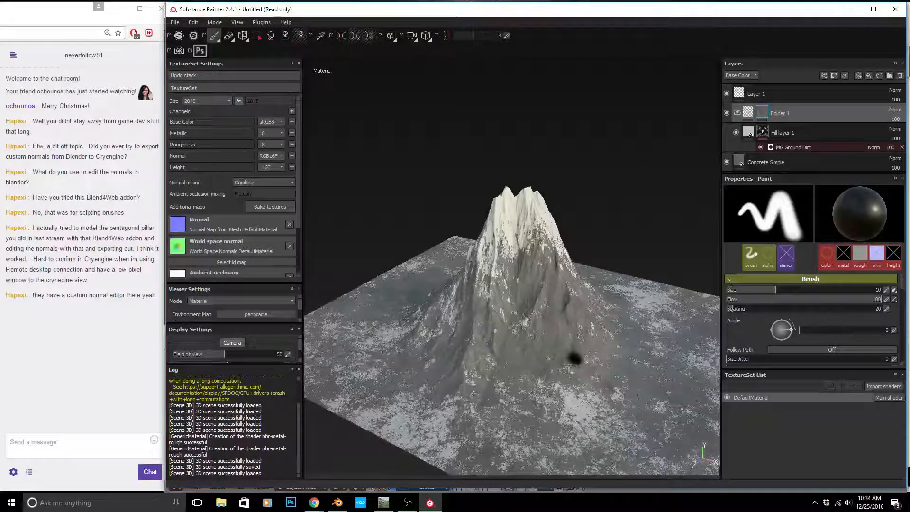
Paint black on the folder's mask to remove snow from the ground around the mountain's front, enlarging the brush to 42.25.
{"action": "scroll", "coordinate": [527, 365], "scroll_direction": "up", "scroll_amount": 1}
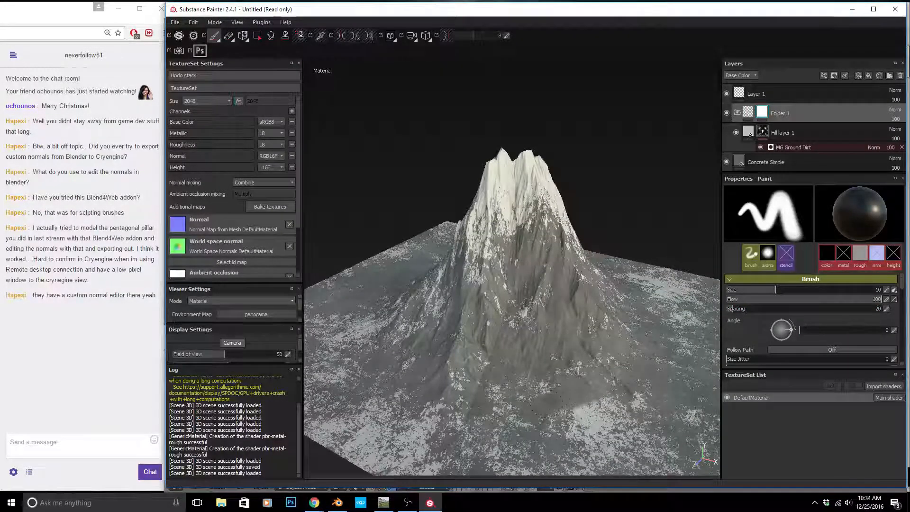
{"action": "mouse_move", "coordinate": [516, 429]}
{"action": "left_mouse_down"}
{"action": "mouse_move", "coordinate": [462, 423]}
{"action": "mouse_move", "coordinate": [363, 443]}
{"action": "mouse_move", "coordinate": [386, 411]}
{"action": "mouse_move", "coordinate": [474, 410]}
{"action": "left_mouse_up"}
{"action": "left_click_drag", "start_coordinate": [553, 335], "coordinate": [522, 342], "text": "alt"}
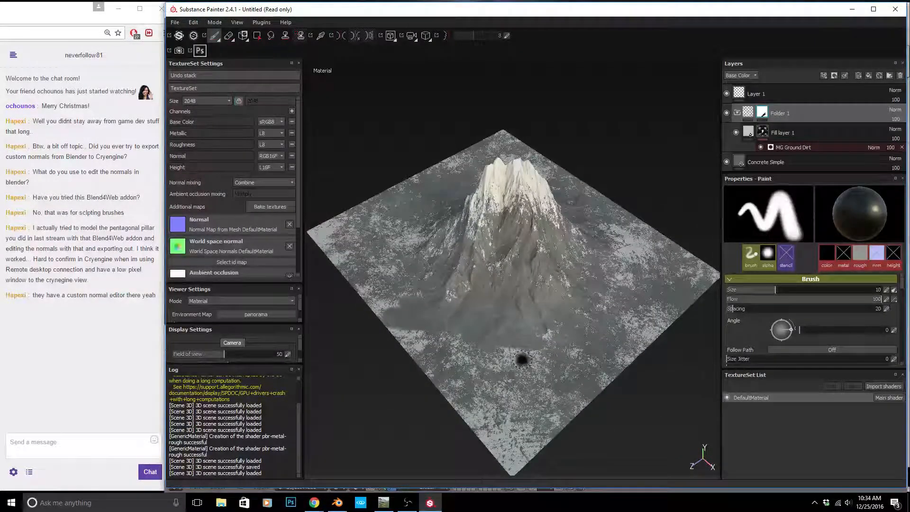
{"action": "right_click_drag", "start_coordinate": [518, 368], "coordinate": [523, 364], "text": "shift"}
{"action": "mouse_move", "coordinate": [413, 346]}
{"action": "left_mouse_down"}
{"action": "mouse_move", "coordinate": [627, 301]}
{"action": "mouse_move", "coordinate": [511, 438]}
{"action": "mouse_move", "coordinate": [526, 457]}
{"action": "mouse_move", "coordinate": [622, 246]}
{"action": "mouse_move", "coordinate": [590, 323]}
{"action": "left_mouse_up"}
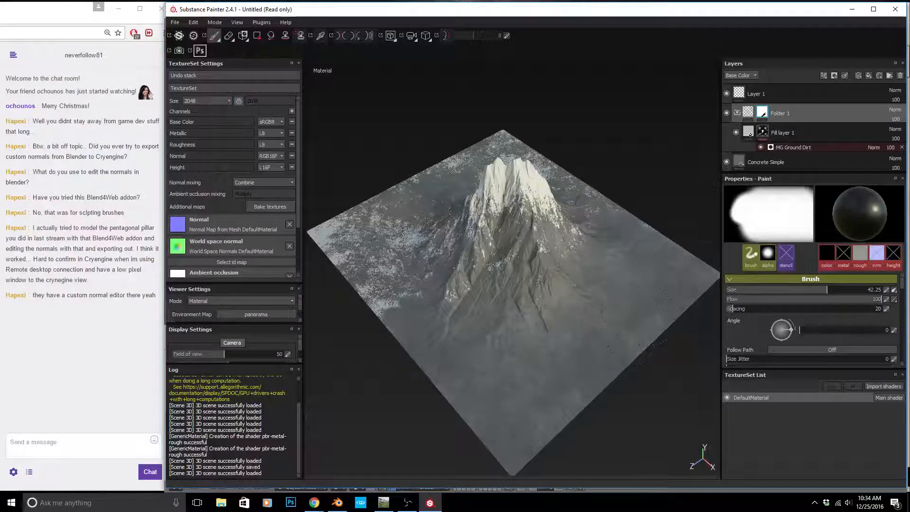
Paint out the remaining snow on the folder's mask across the ground and lower slopes on the mountain's other sides.
{"action": "left_click_drag", "start_coordinate": [528, 376], "coordinate": [502, 341], "text": "alt"}
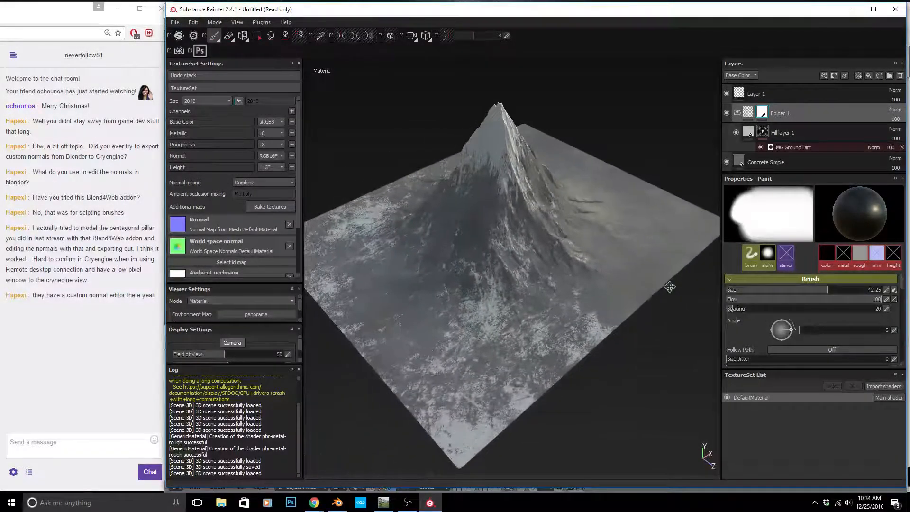
{"action": "mouse_move", "coordinate": [426, 393]}
{"action": "left_mouse_down"}
{"action": "mouse_move", "coordinate": [474, 341]}
{"action": "mouse_move", "coordinate": [534, 304]}
{"action": "left_mouse_up"}
{"action": "mouse_move", "coordinate": [474, 310]}
{"action": "left_mouse_down"}
{"action": "mouse_move", "coordinate": [462, 315]}
{"action": "mouse_move", "coordinate": [468, 293]}
{"action": "left_mouse_up"}
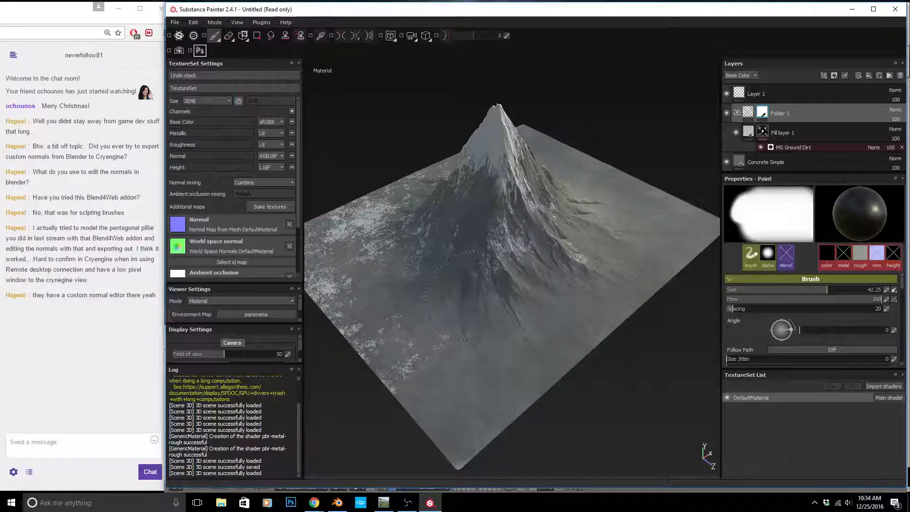
{"action": "left_click", "coordinate": [467, 292]}
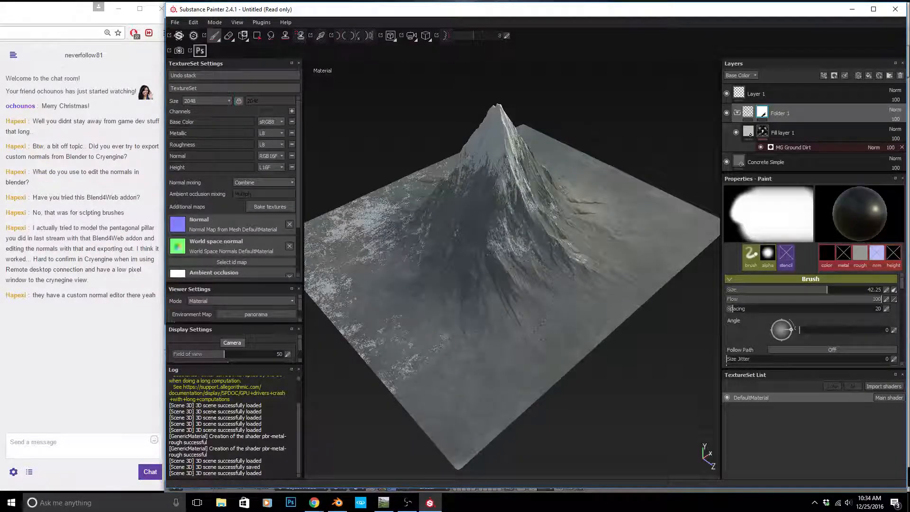
{"action": "left_click_drag", "start_coordinate": [586, 284], "coordinate": [682, 289], "text": "alt"}
{"action": "mouse_move", "coordinate": [559, 360]}
{"action": "left_mouse_down"}
{"action": "mouse_move", "coordinate": [365, 342]}
{"action": "mouse_move", "coordinate": [403, 294]}
{"action": "mouse_move", "coordinate": [450, 280]}
{"action": "mouse_move", "coordinate": [403, 270]}
{"action": "mouse_move", "coordinate": [559, 335]}
{"action": "mouse_move", "coordinate": [540, 298]}
{"action": "mouse_move", "coordinate": [386, 280]}
{"action": "mouse_move", "coordinate": [474, 341]}
{"action": "mouse_move", "coordinate": [545, 374]}
{"action": "mouse_move", "coordinate": [587, 374]}
{"action": "mouse_move", "coordinate": [376, 218]}
{"action": "mouse_move", "coordinate": [548, 218]}
{"action": "mouse_move", "coordinate": [621, 267]}
{"action": "mouse_move", "coordinate": [498, 303]}
{"action": "left_mouse_up"}
{"action": "middle_click_drag", "start_coordinate": [497, 304], "coordinate": [571, 287], "text": "alt"}
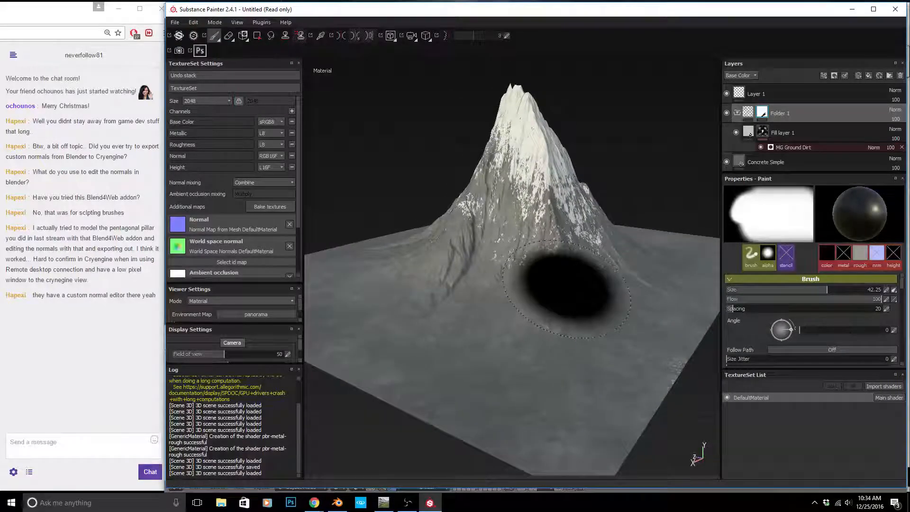
{"action": "scroll", "coordinate": [566, 297], "scroll_direction": "up", "scroll_amount": 3}
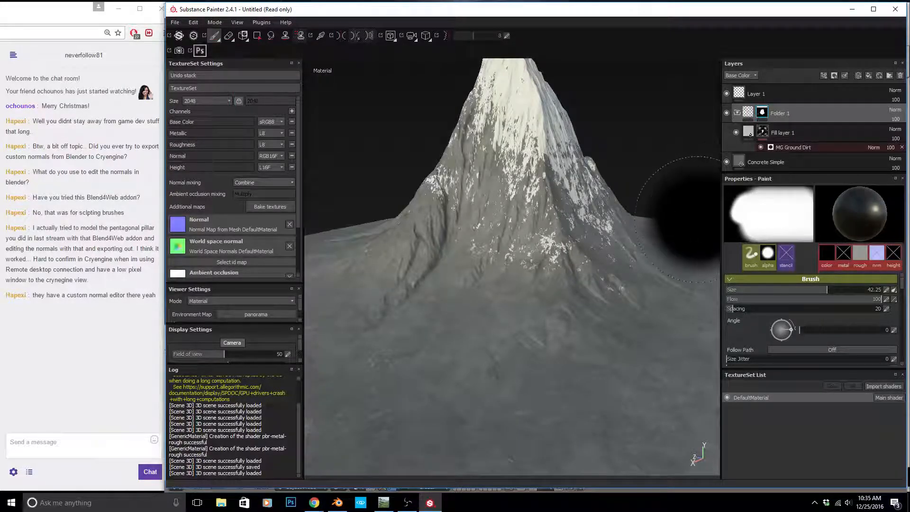
Set the Concrete Simple layer's Concrete Color to a dark grey with a value of 0.315.
{"action": "left_click", "coordinate": [738, 163]}
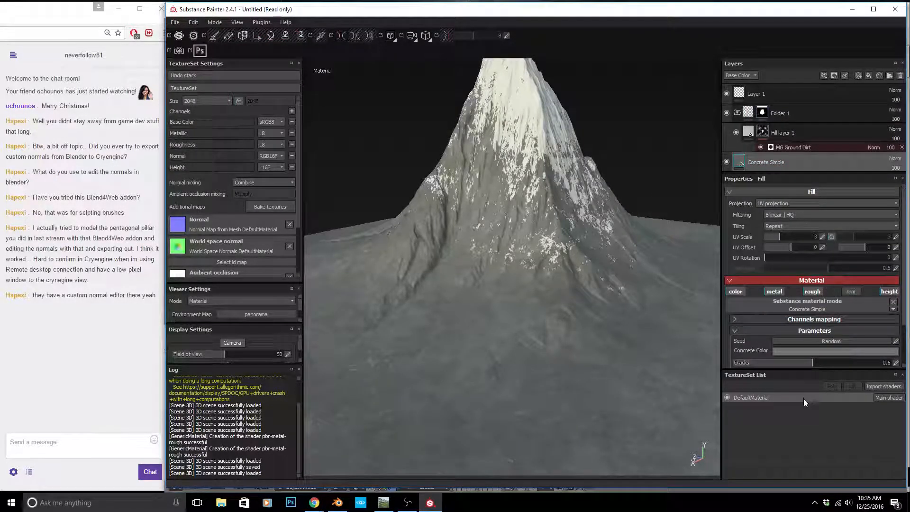
{"action": "scroll", "coordinate": [812, 342], "scroll_direction": "down", "scroll_amount": 2}
{"action": "left_click", "coordinate": [815, 323]}
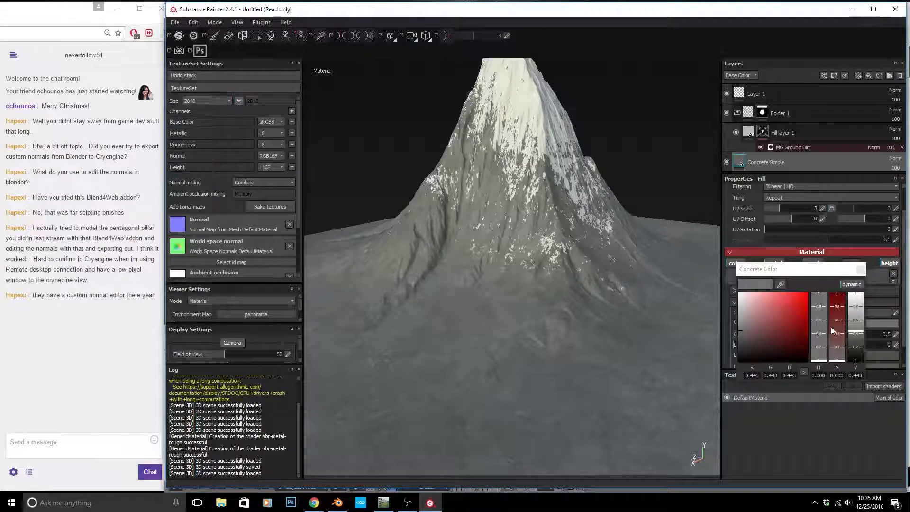
{"action": "left_click", "coordinate": [851, 349]}
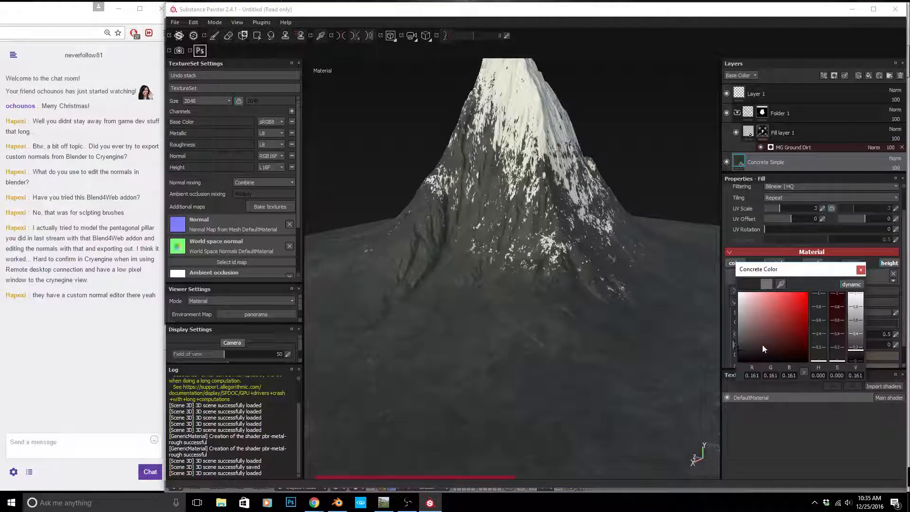
{"action": "left_click", "coordinate": [853, 339]}
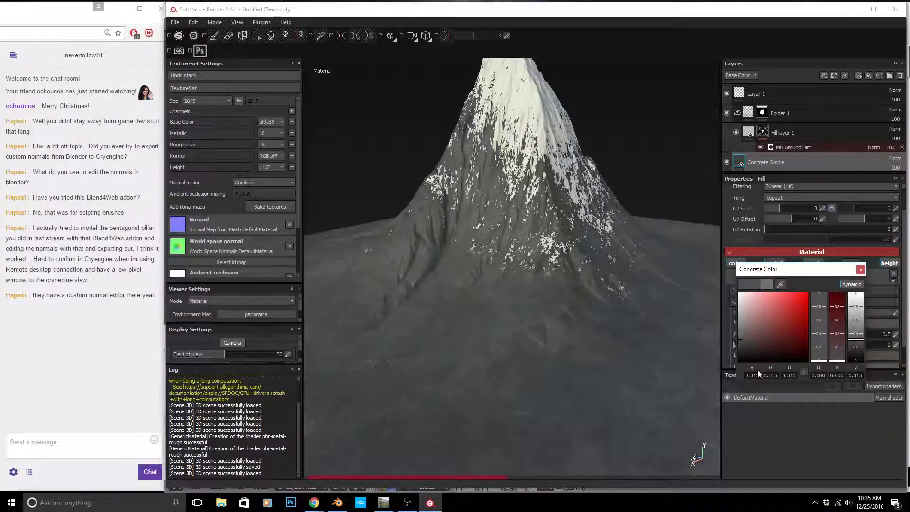
{"action": "left_click", "coordinate": [861, 270]}
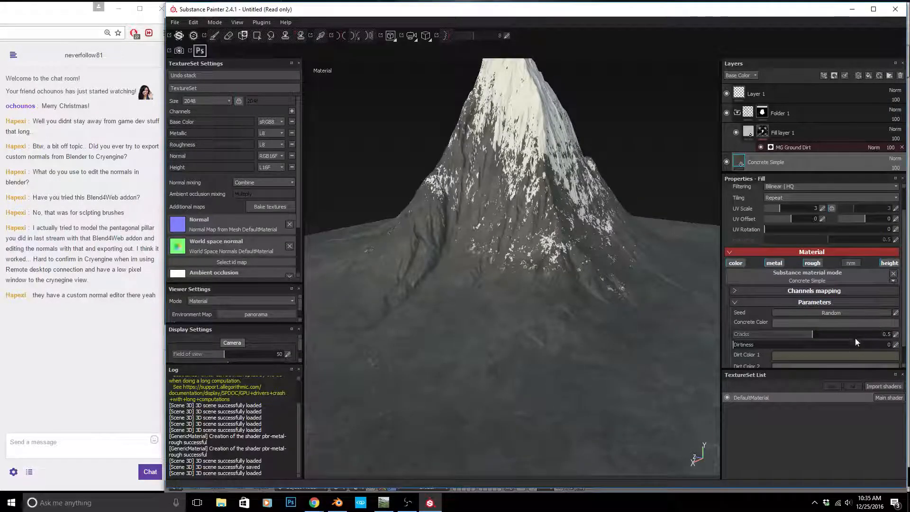
Set Concrete Simple's Dirt Color 1 to a saturated orange-brown and Dirt Color 2 to a light grey of 0.660.
{"action": "scroll", "coordinate": [837, 351], "scroll_direction": "down", "scroll_amount": 1}
{"action": "left_click", "coordinate": [838, 334]}
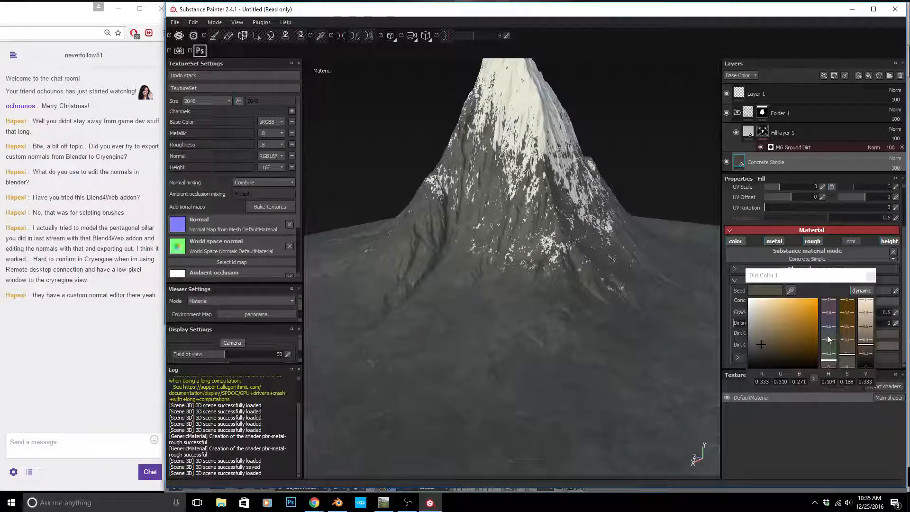
{"action": "left_click", "coordinate": [788, 348]}
{"action": "left_click_drag", "start_coordinate": [789, 348], "coordinate": [806, 327]}
{"action": "left_click", "coordinate": [866, 281]}
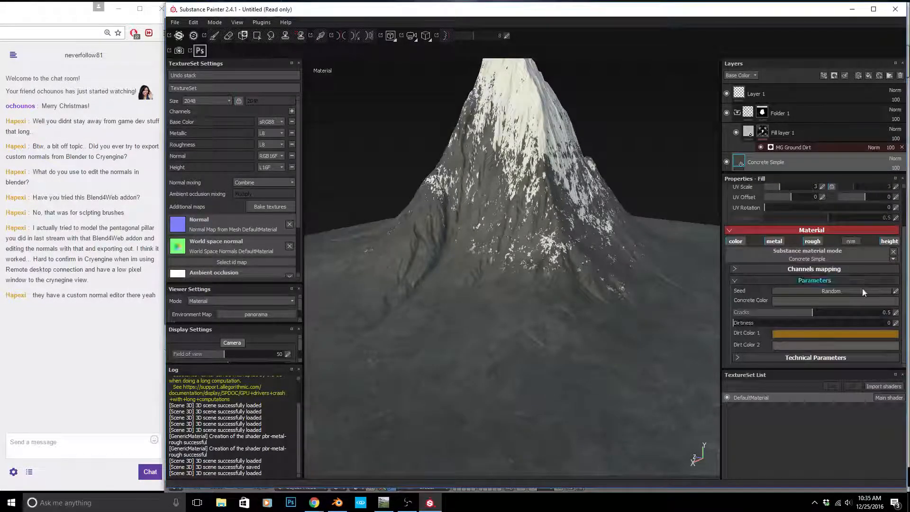
{"action": "left_click", "coordinate": [810, 346]}
{"action": "left_click_drag", "start_coordinate": [751, 360], "coordinate": [729, 341]}
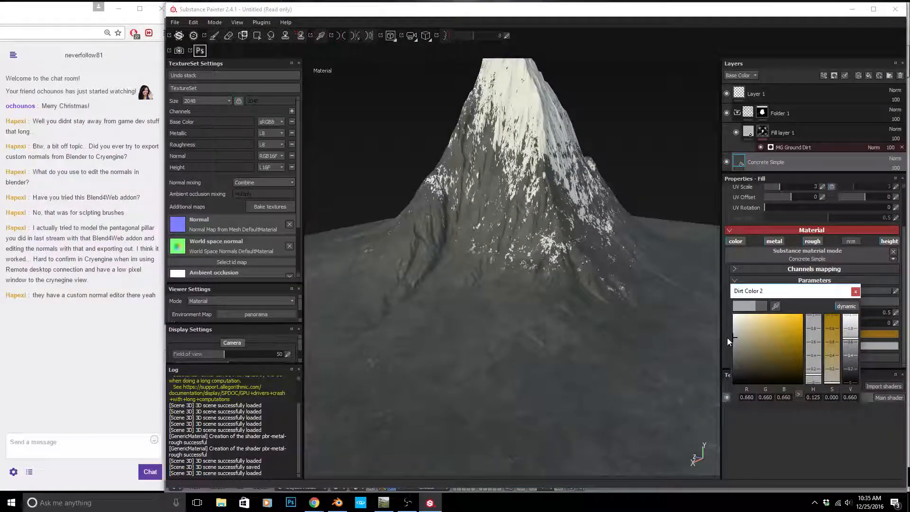
{"action": "left_click", "coordinate": [855, 291]}
Set Concrete Simple's Dirtiness to 0 and Cracks to 0.79.
{"action": "left_click_drag", "start_coordinate": [775, 323], "coordinate": [724, 326]}
{"action": "left_click_drag", "start_coordinate": [806, 315], "coordinate": [862, 311]}
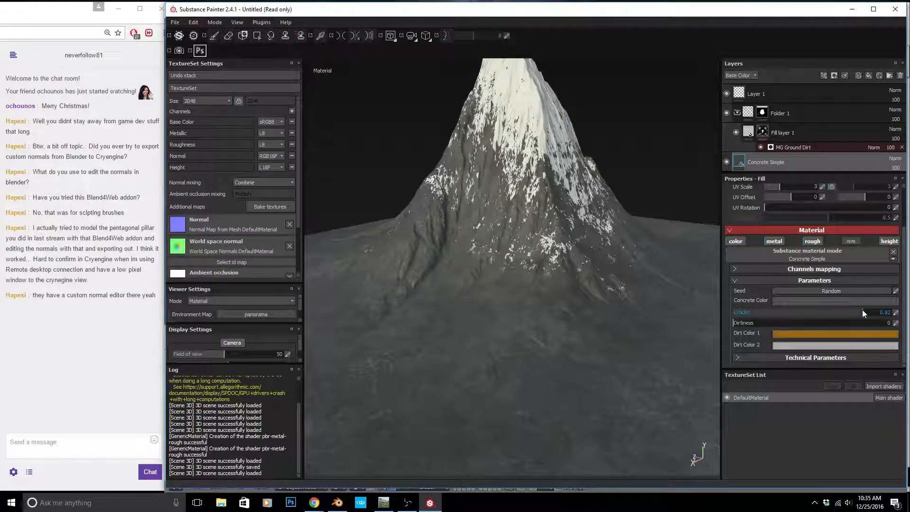
{"action": "left_click_drag", "start_coordinate": [862, 309], "coordinate": [857, 312]}
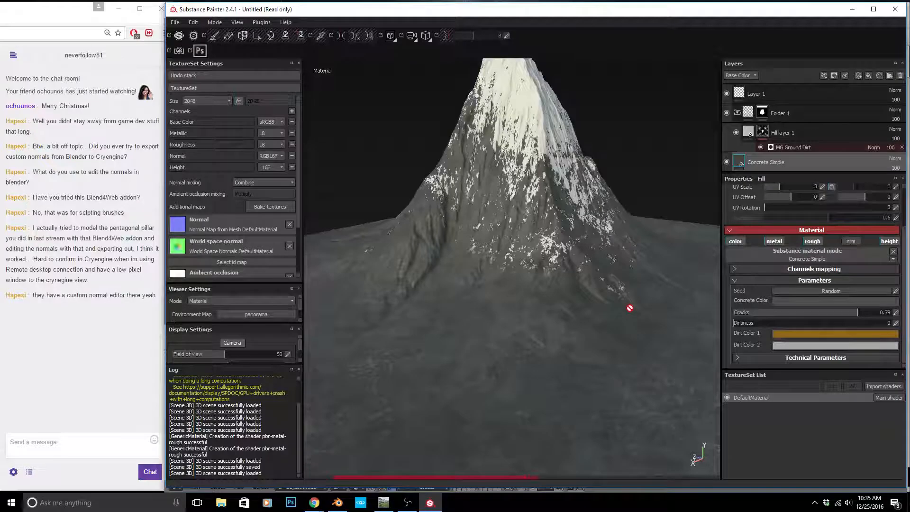
Select the snow fill layer inside the folder and open its base color for editing.
{"action": "left_click_drag", "start_coordinate": [535, 283], "coordinate": [692, 190], "text": "alt"}
{"action": "scroll", "coordinate": [545, 306], "scroll_direction": "up", "scroll_amount": 3}
{"action": "left_click", "coordinate": [747, 133]}
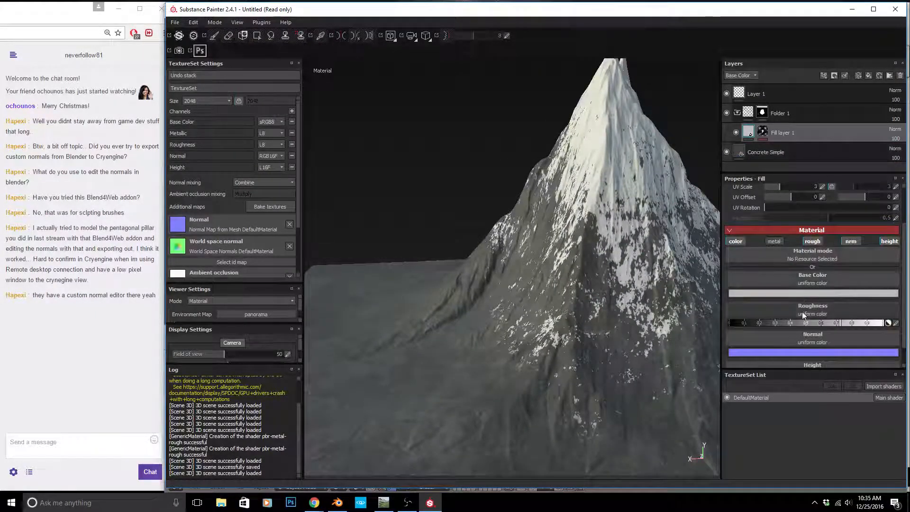
{"action": "left_click", "coordinate": [811, 294]}
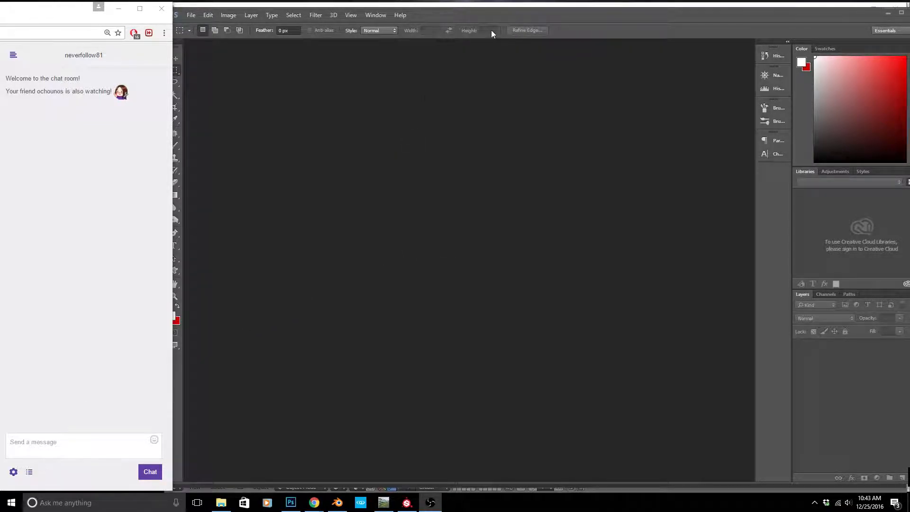
Switch to Photoshop and reposition its window so that all of its tools and panels are in view.
{"action": "left_click_drag", "start_coordinate": [499, 16], "coordinate": [496, 9]}
{"action": "mouse_move", "coordinate": [909, 148]}
{"action": "left_mouse_down"}
{"action": "mouse_move", "coordinate": [875, 152]}
{"action": "mouse_move", "coordinate": [906, 153]}
{"action": "left_mouse_up"}
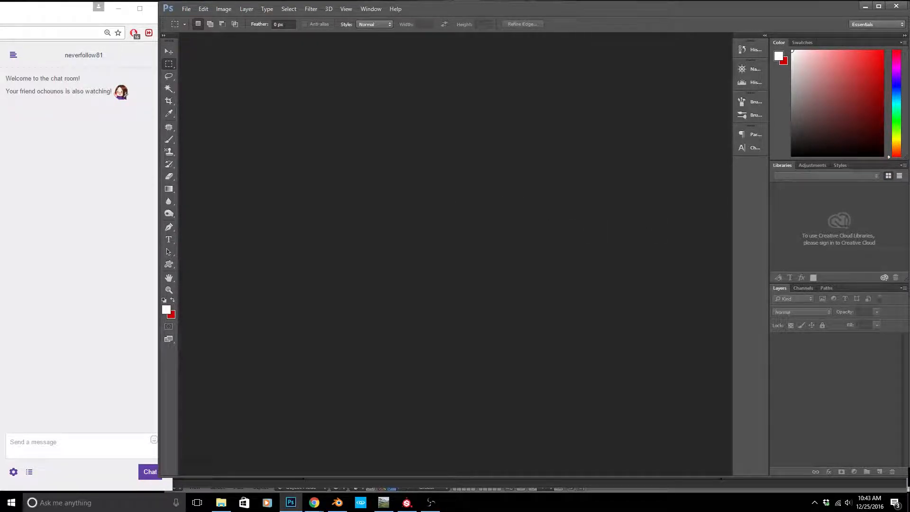
{"action": "key", "text": "alt+Tab"}
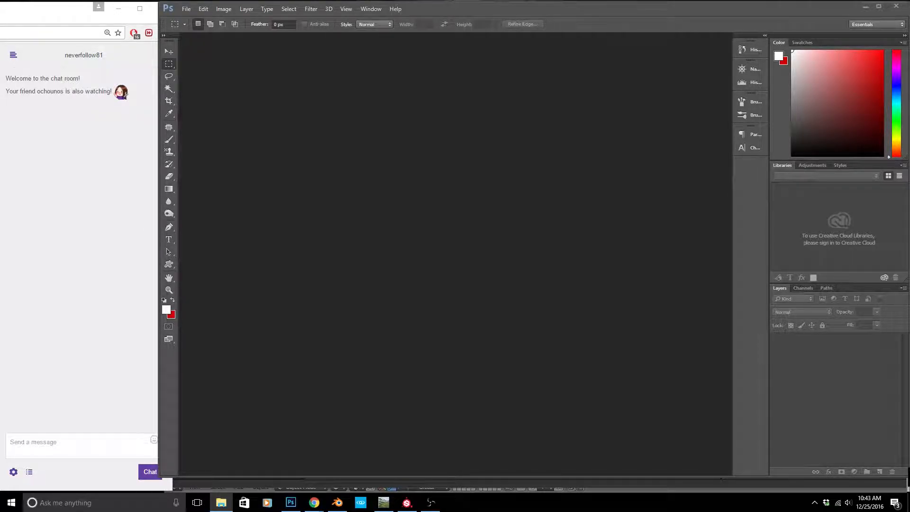
{"action": "key", "text": "alt+Tab"}
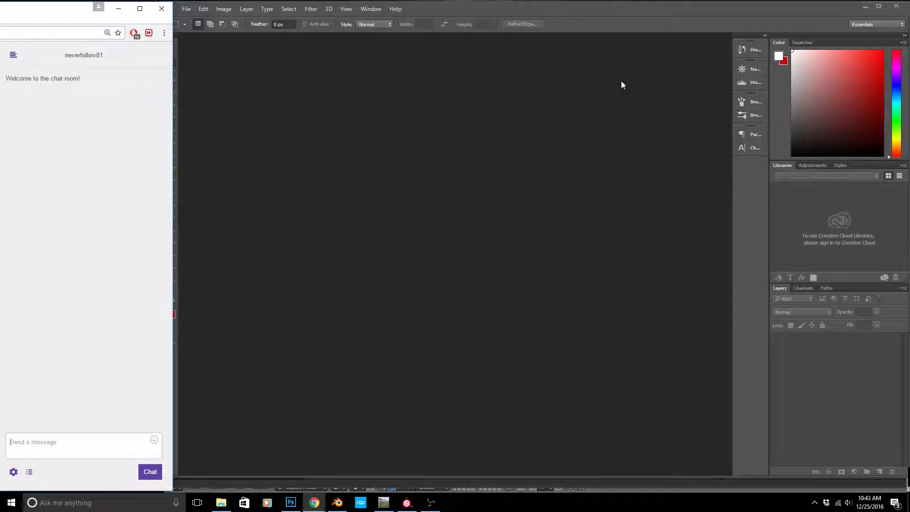
{"action": "left_click", "coordinate": [542, 5]}
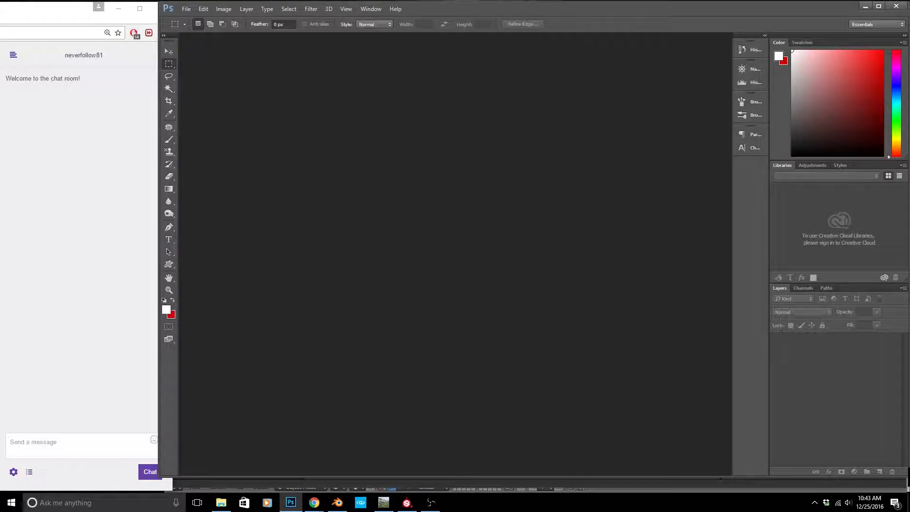
Open DefaultMaterial_Normal_DirectX.png and DefaultMaterial_Mixed_AO.png from File Explorer as separate Photoshop documents.
{"action": "key", "text": "super+e"}
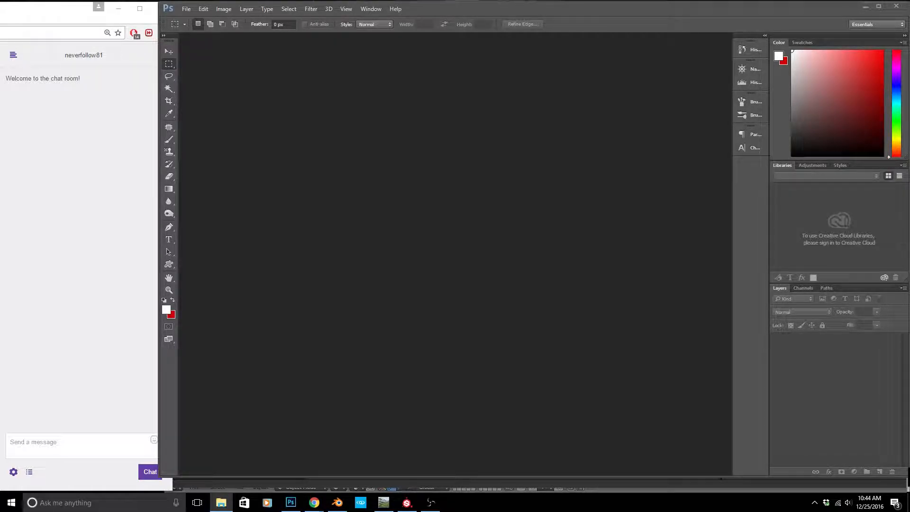
{"action": "left_click_drag", "start_coordinate": [625, 267], "coordinate": [389, 234]}
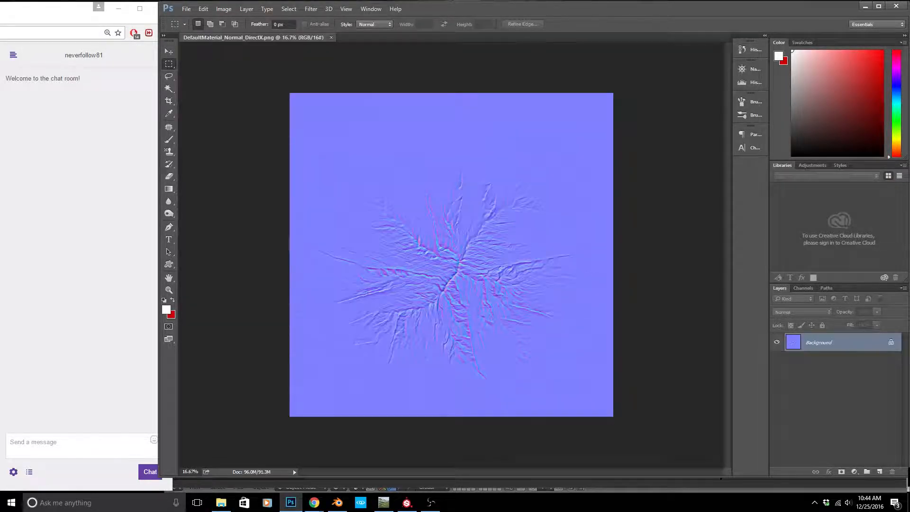
{"action": "left_click_drag", "start_coordinate": [373, 44], "coordinate": [379, 33]}
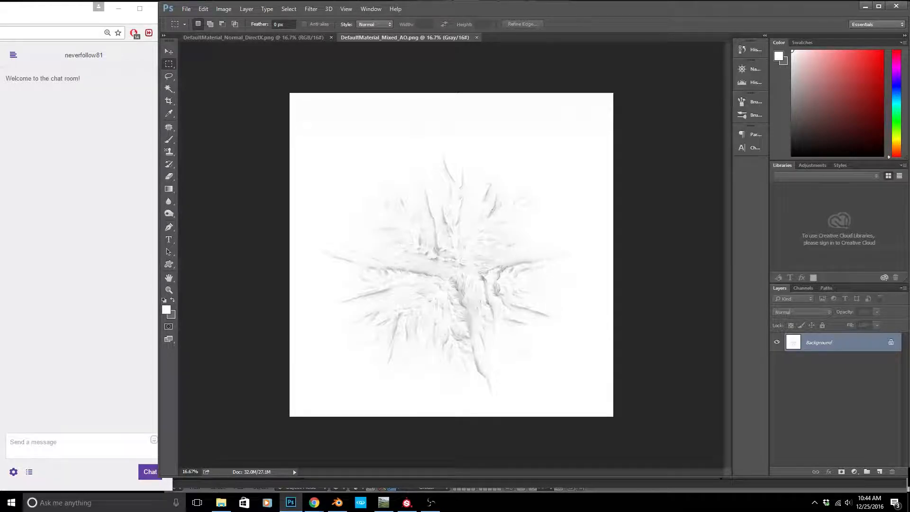
Open mountain_stream_ddna.png in Photoshop, inspect its channels and close the document.
{"action": "left_click_drag", "start_coordinate": [540, 34], "coordinate": [537, 32]}
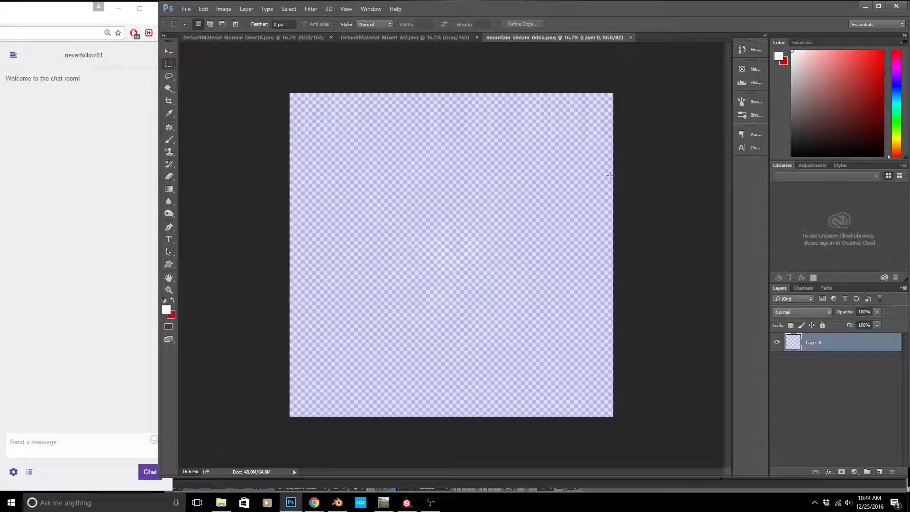
{"action": "left_click", "coordinate": [800, 288]}
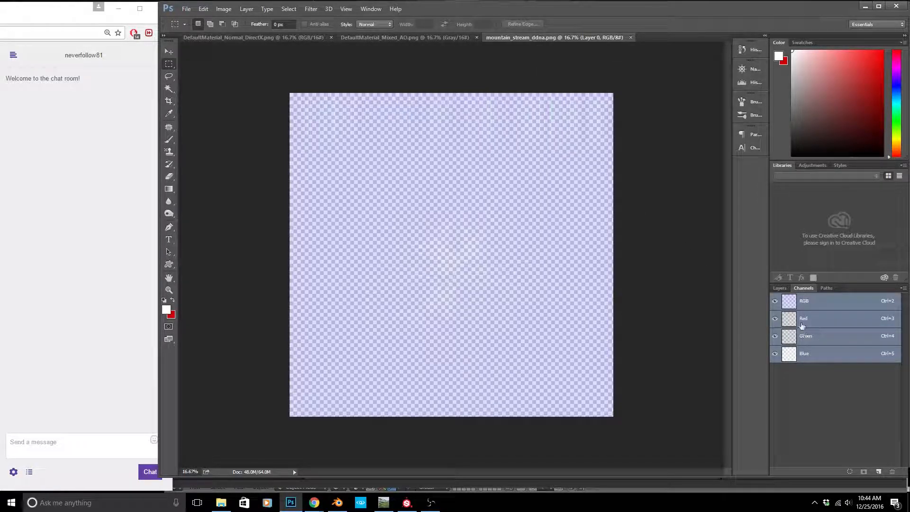
{"action": "left_click", "coordinate": [630, 37]}
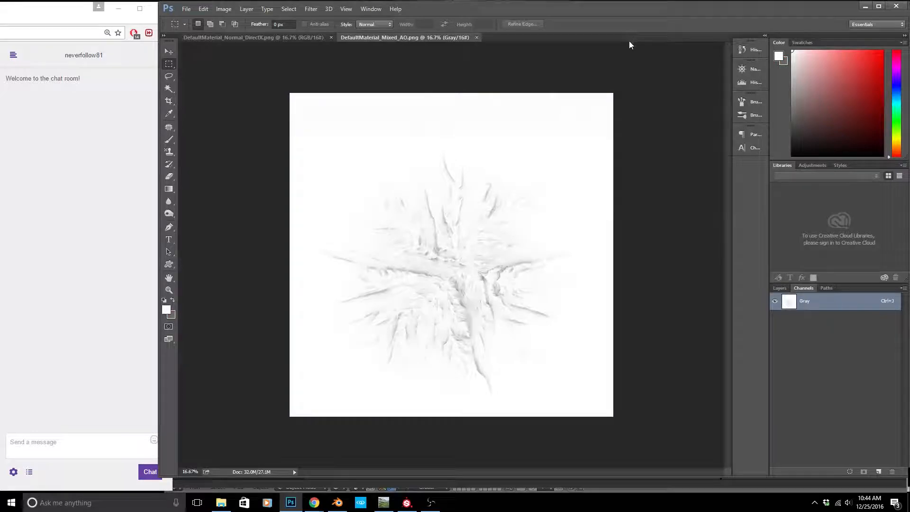
Switch to Substance Painter and make the snow folder and the Concrete Simple layer visible.
{"action": "left_click", "coordinate": [406, 502]}
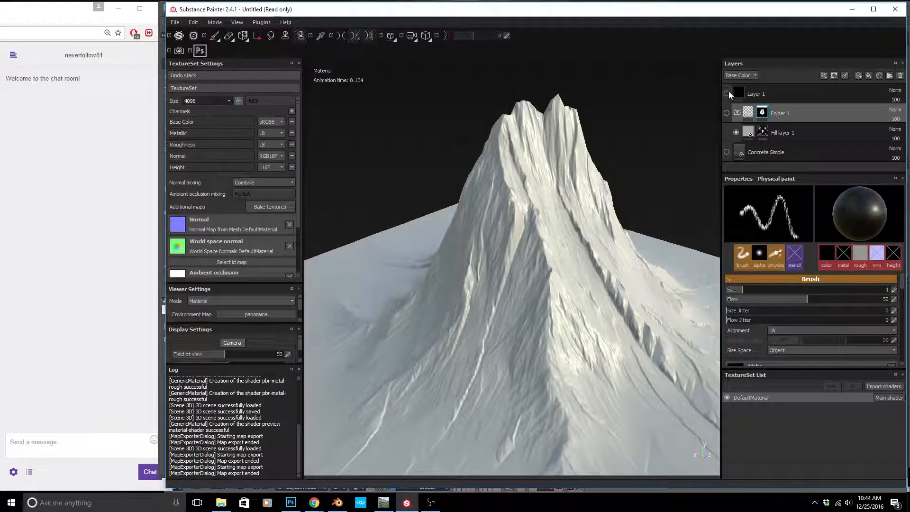
{"action": "left_click", "coordinate": [726, 113]}
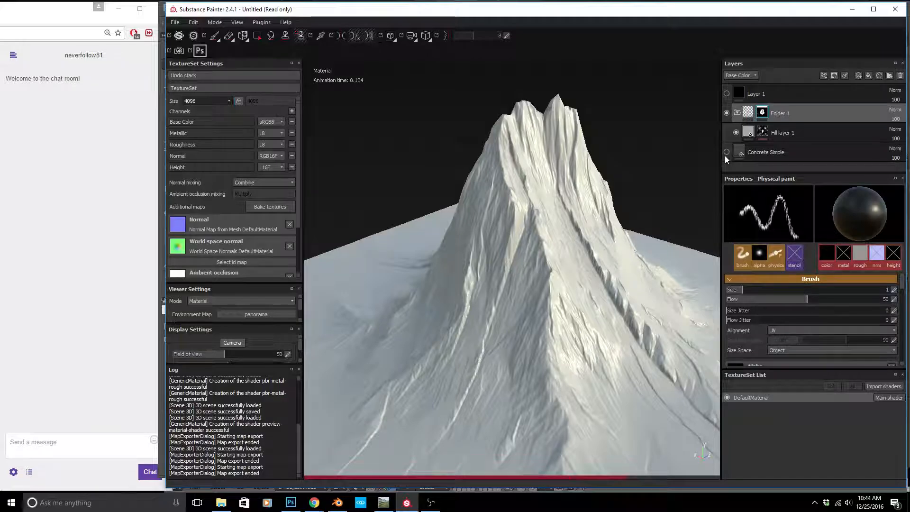
{"action": "left_click", "coordinate": [726, 152]}
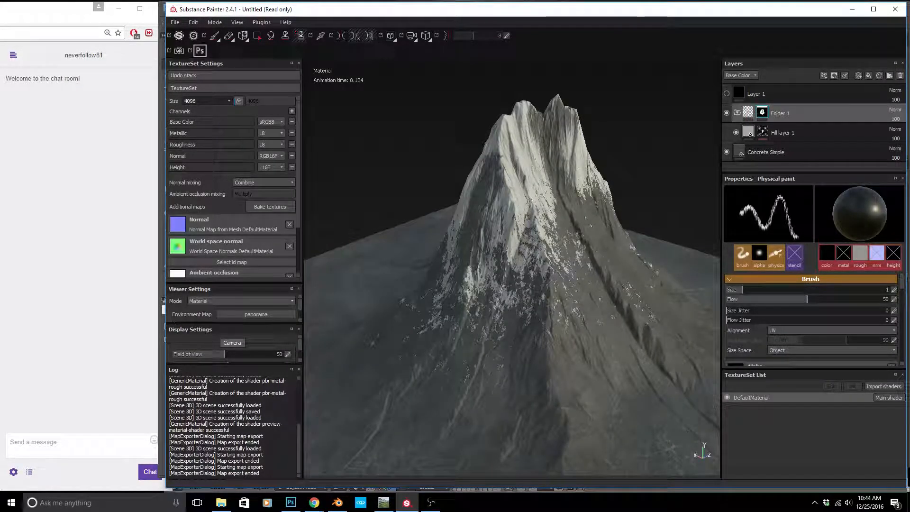
Export the DefaultMaterial texture set as tiff files using the CryEngine5 configuration.
{"action": "key", "text": "ctrl+shift+e"}
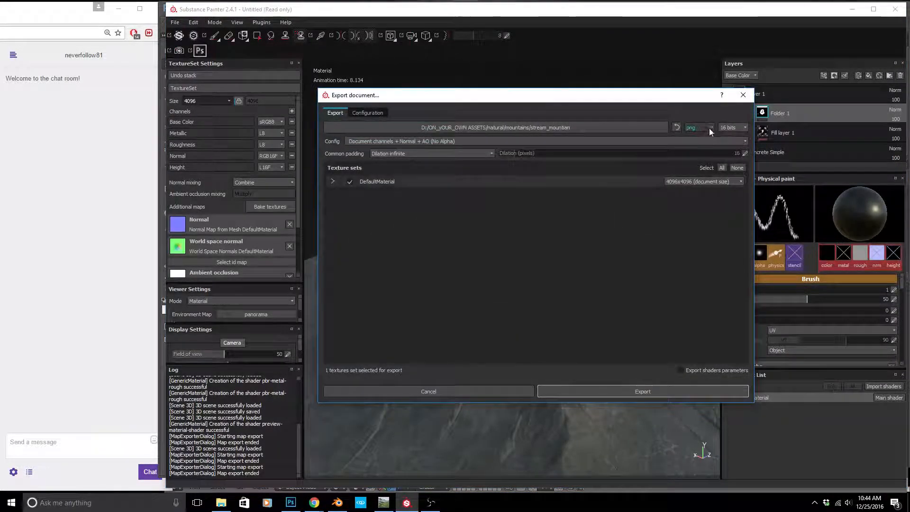
{"action": "left_click", "coordinate": [703, 128]}
{"action": "scroll", "coordinate": [696, 184], "scroll_direction": "down", "scroll_amount": 5}
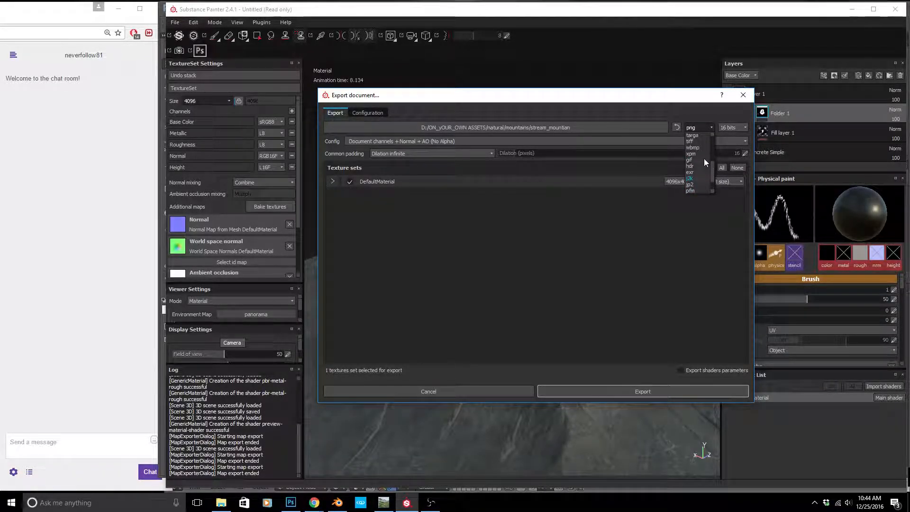
{"action": "scroll", "coordinate": [694, 142], "scroll_direction": "up", "scroll_amount": 1}
{"action": "left_click", "coordinate": [693, 141]}
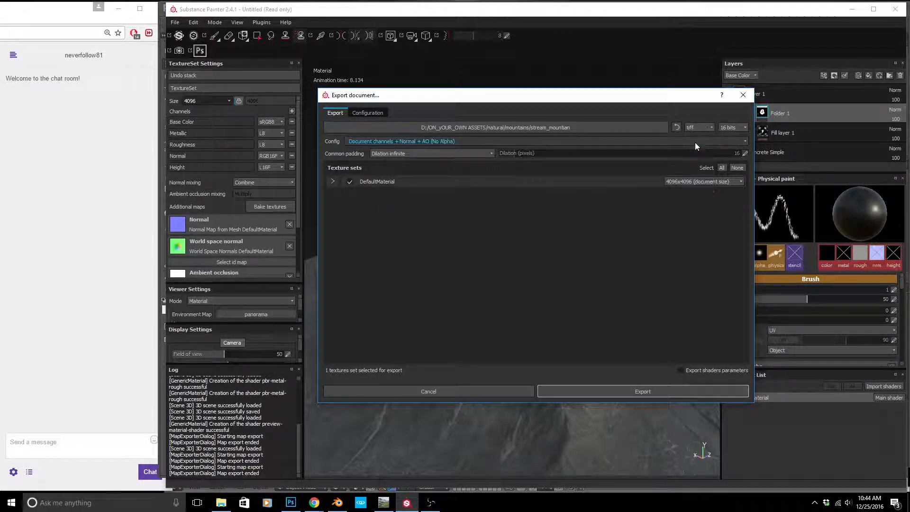
{"action": "left_click", "coordinate": [470, 142]}
{"action": "scroll", "coordinate": [406, 184], "scroll_direction": "down", "scroll_amount": 1}
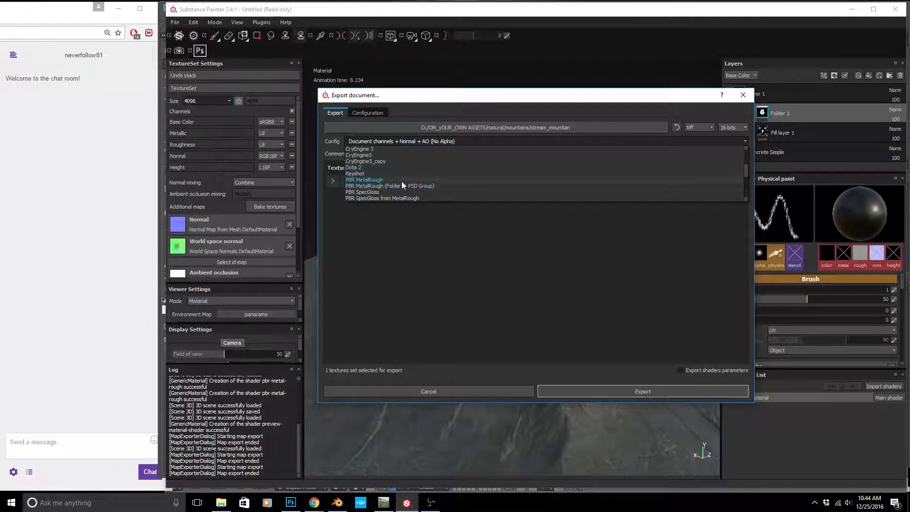
{"action": "left_click", "coordinate": [395, 155]}
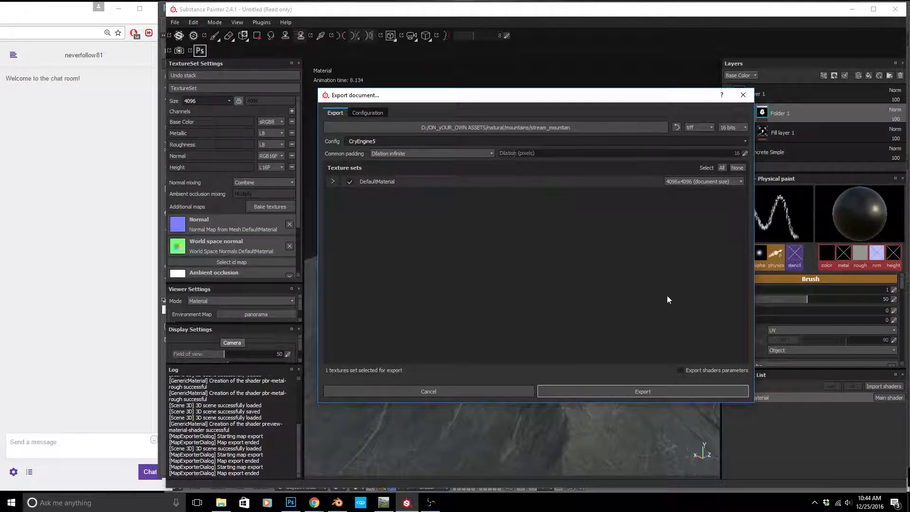
{"action": "left_click", "coordinate": [637, 392]}
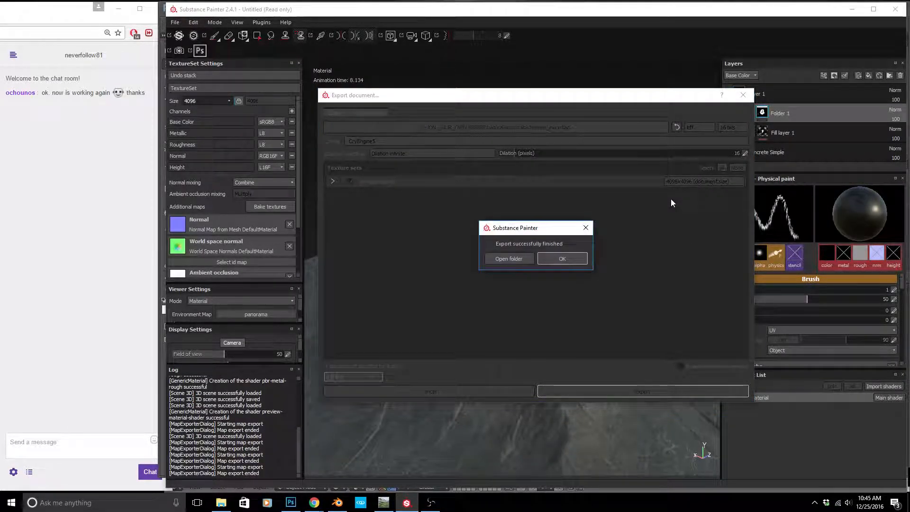
{"action": "left_click", "coordinate": [548, 259]}
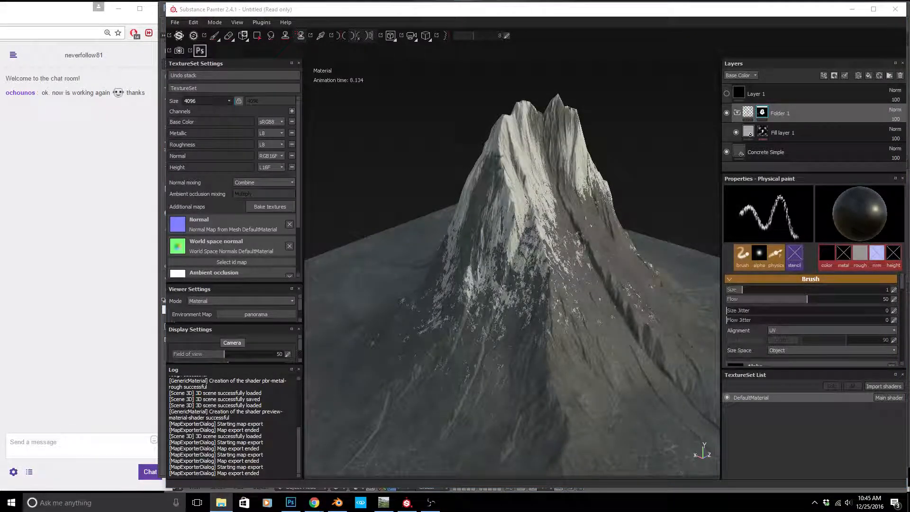
Switch to Photoshop, open mountain_stream_ddna.tif as a separate document and display only its Alpha 1 channel.
{"action": "left_click", "coordinate": [851, 9]}
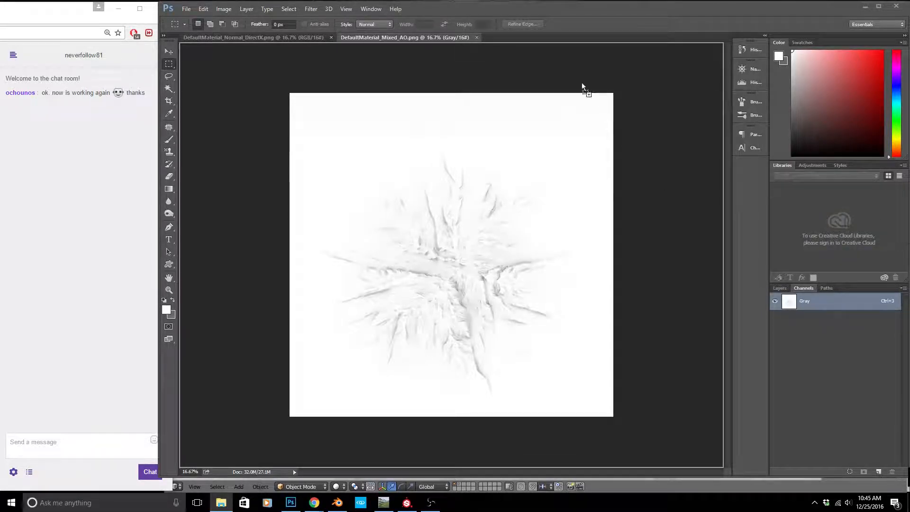
{"action": "left_click", "coordinate": [548, 39]}
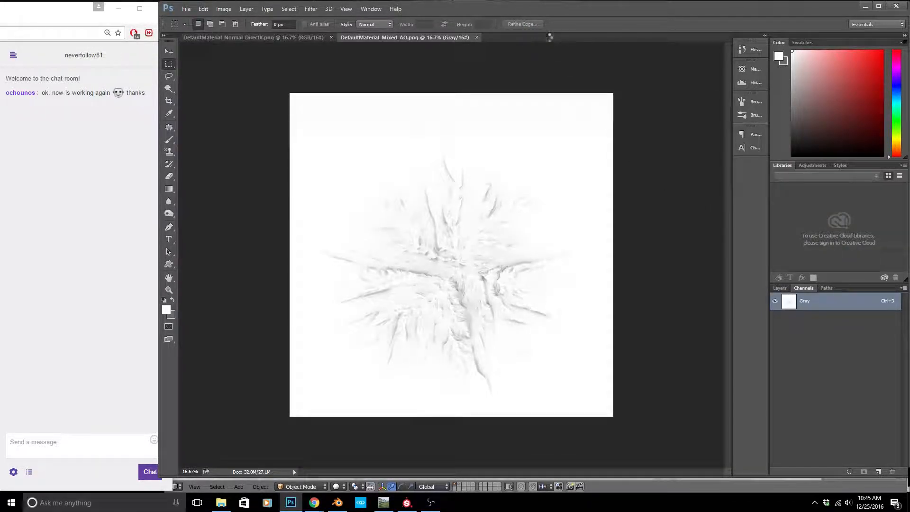
{"action": "left_click", "coordinate": [775, 371]}
{"action": "left_click", "coordinate": [775, 301]}
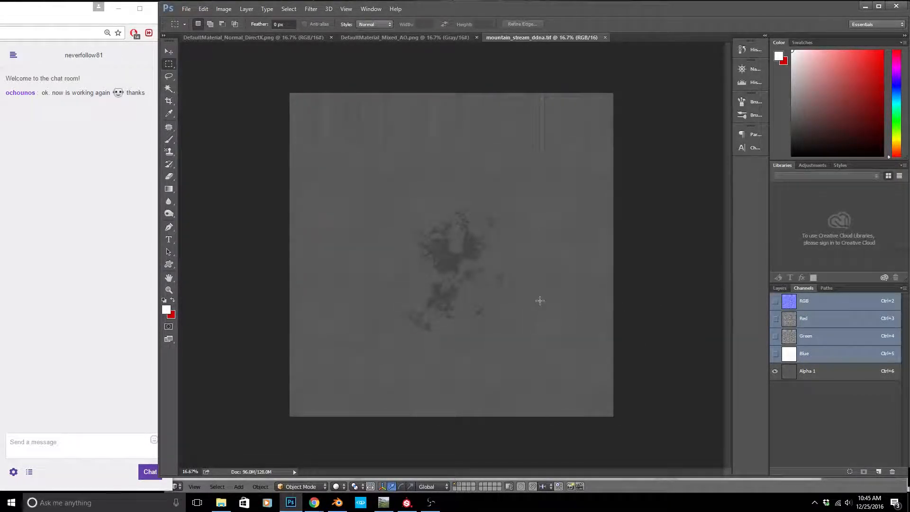
Select and copy the whole Alpha 1 channel of mountain_stream_ddna.tif.
{"action": "key", "text": "ctrl+a"}
{"action": "left_click", "coordinate": [824, 372]}
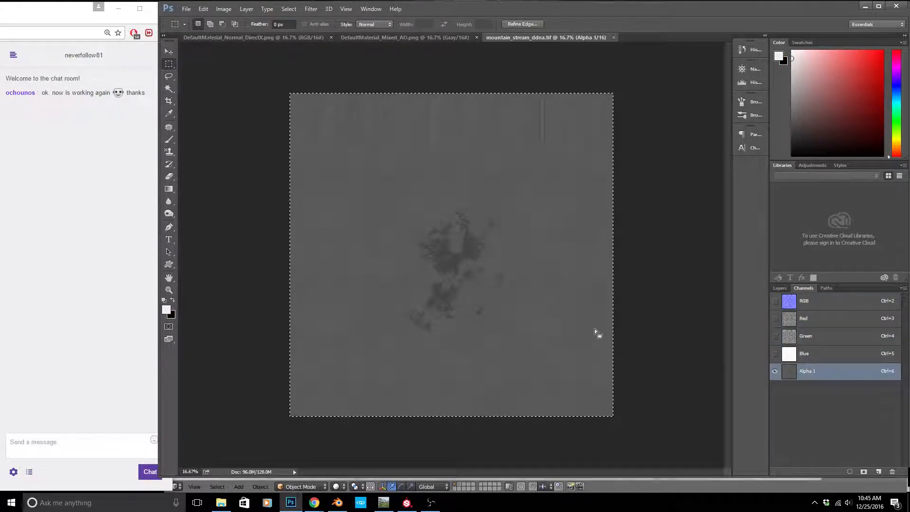
{"action": "left_click", "coordinate": [548, 323]}
{"action": "key", "text": "ctrl+a"}
Create a new 4096 x 4096 pixel, 16-bit document in RGB Color mode with transparent background contents.
{"action": "key", "text": "ctrl+n"}
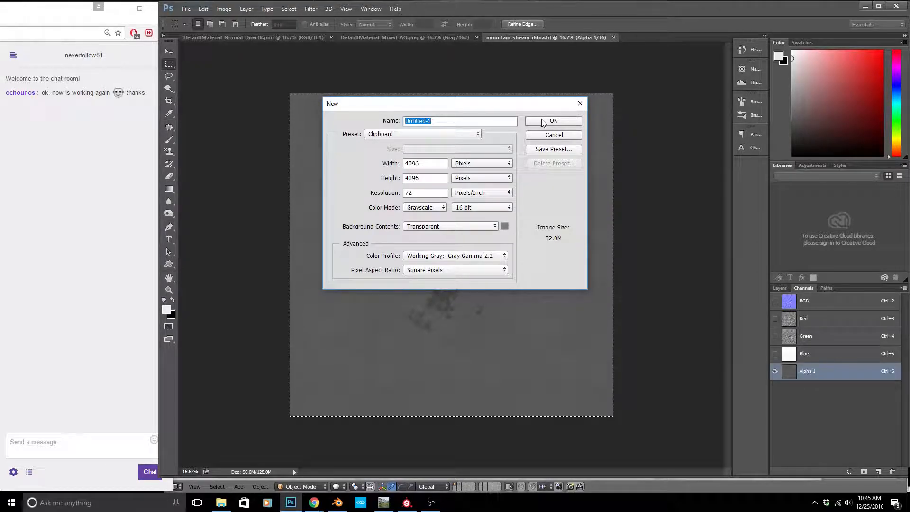
{"action": "left_click", "coordinate": [424, 207]}
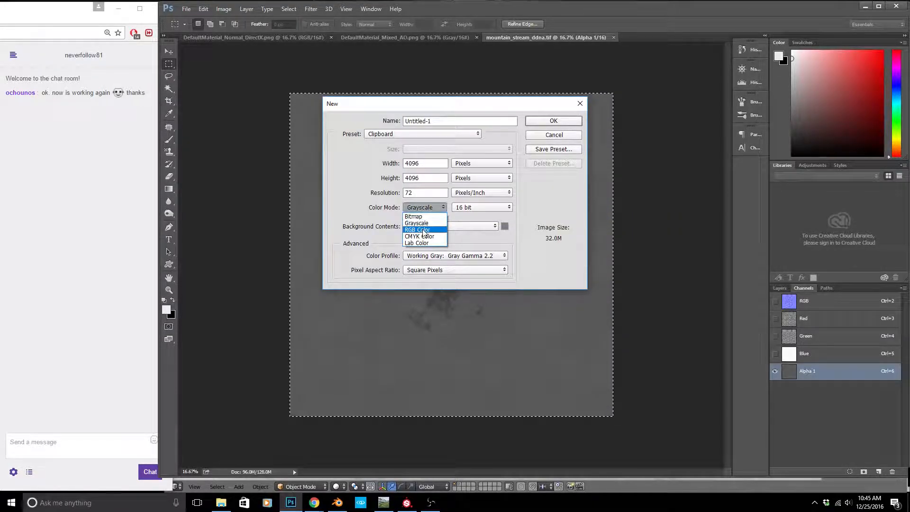
{"action": "left_click", "coordinate": [418, 229]}
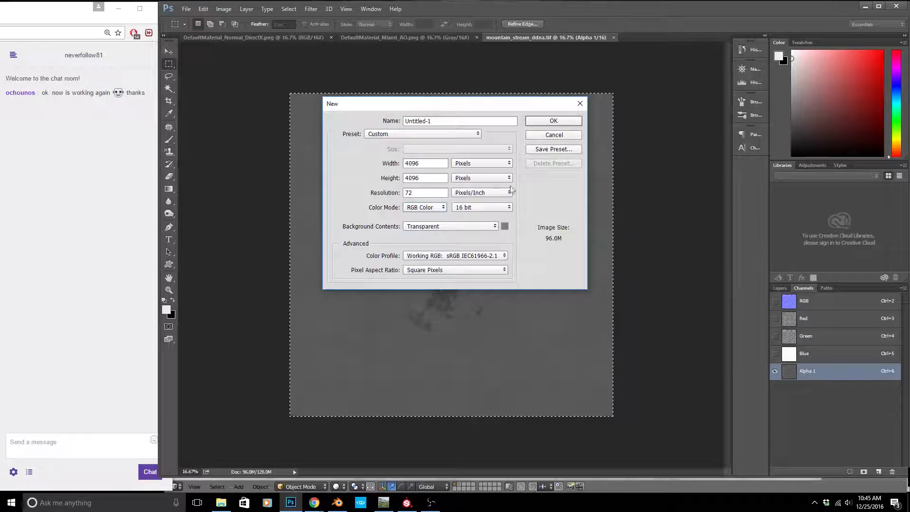
{"action": "left_click", "coordinate": [550, 122]}
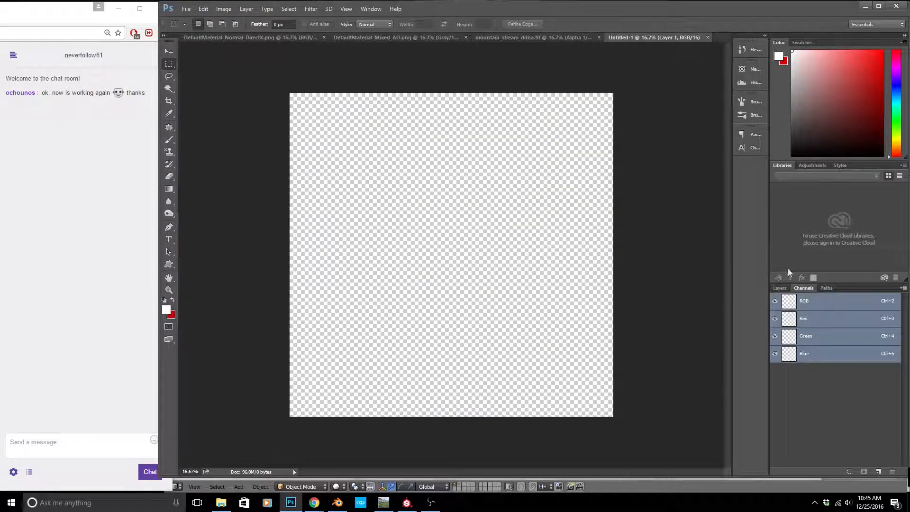
Fill Layer 1 of the new document with black at 100% opacity.
{"action": "left_click", "coordinate": [777, 289]}
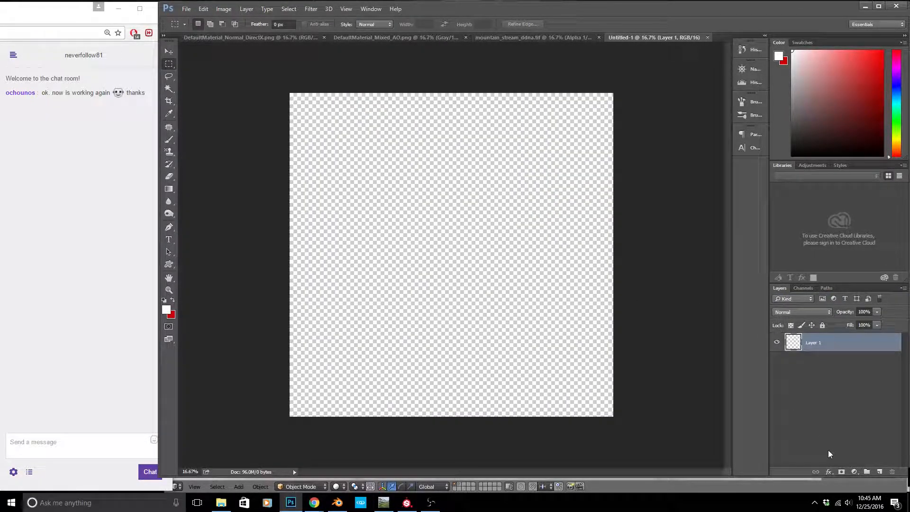
{"action": "key", "text": "shift+F5"}
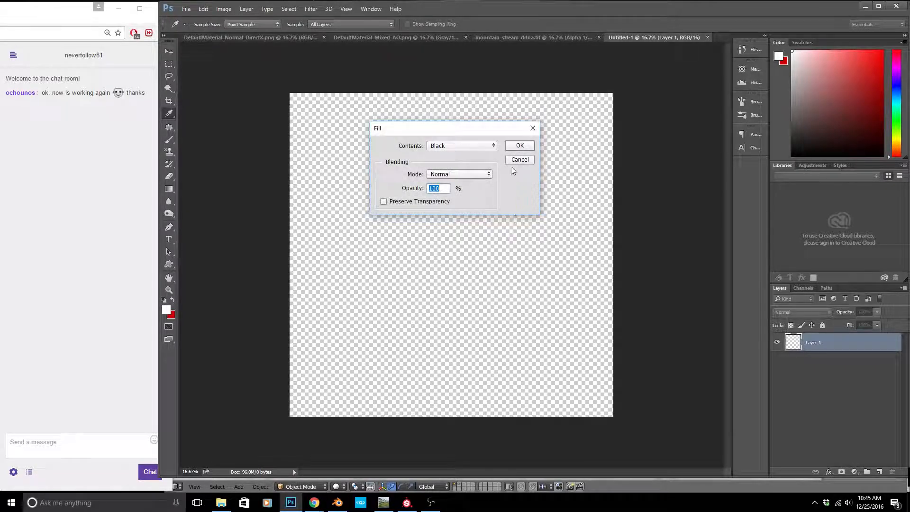
{"action": "left_click", "coordinate": [520, 145]}
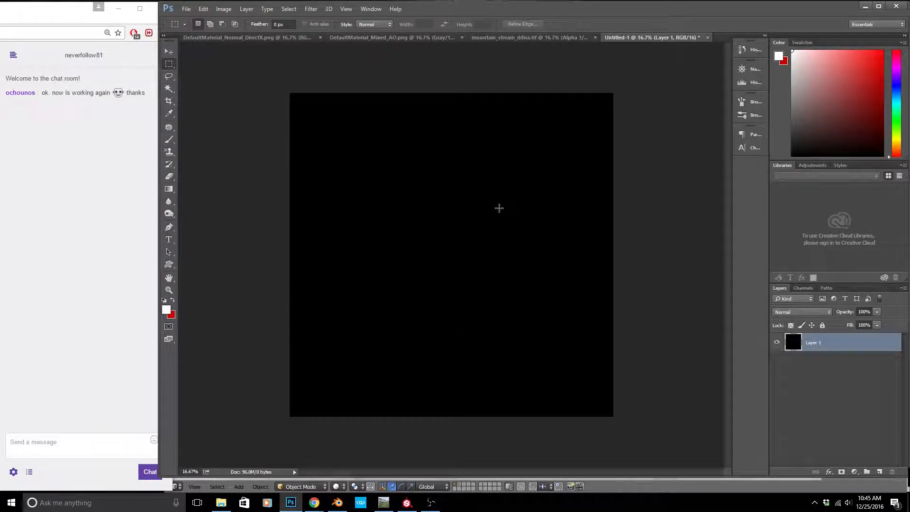
Paste the copied alpha channel above the black layer and merge both layers into one.
{"action": "key", "text": "ctrl+v"}
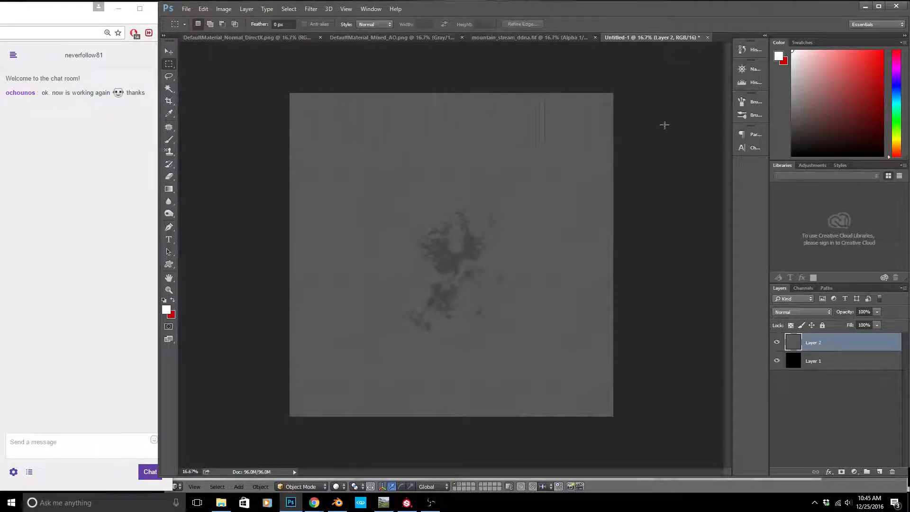
{"action": "right_click", "coordinate": [813, 363]}
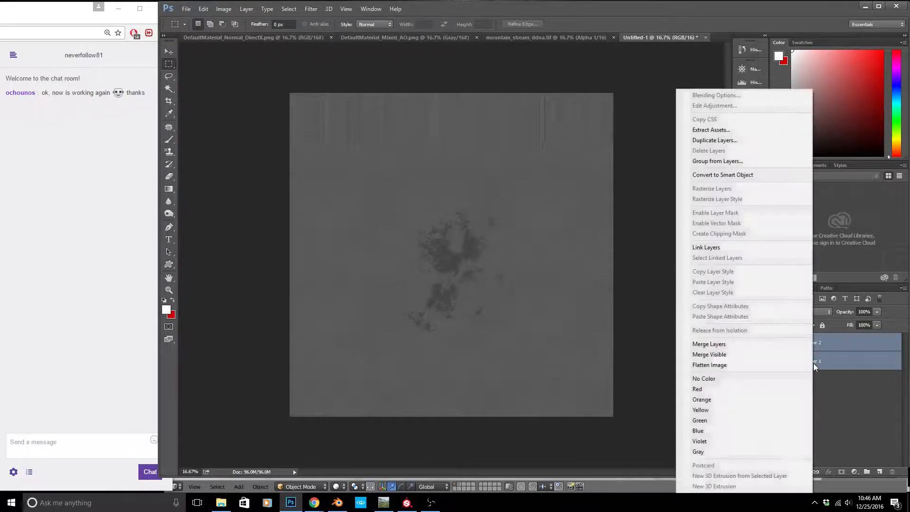
{"action": "left_click", "coordinate": [808, 343]}
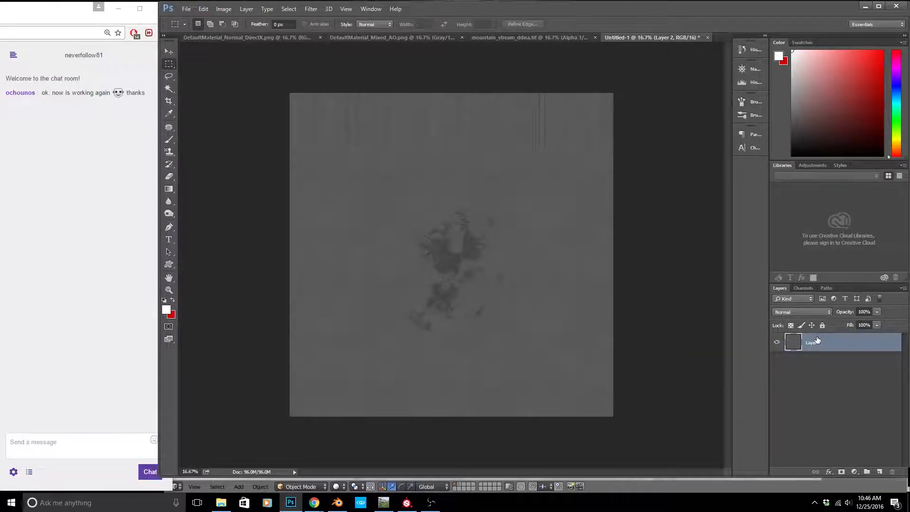
Move and resize the Photoshop window so that it sits beside the chat window.
{"action": "key", "text": "space"}
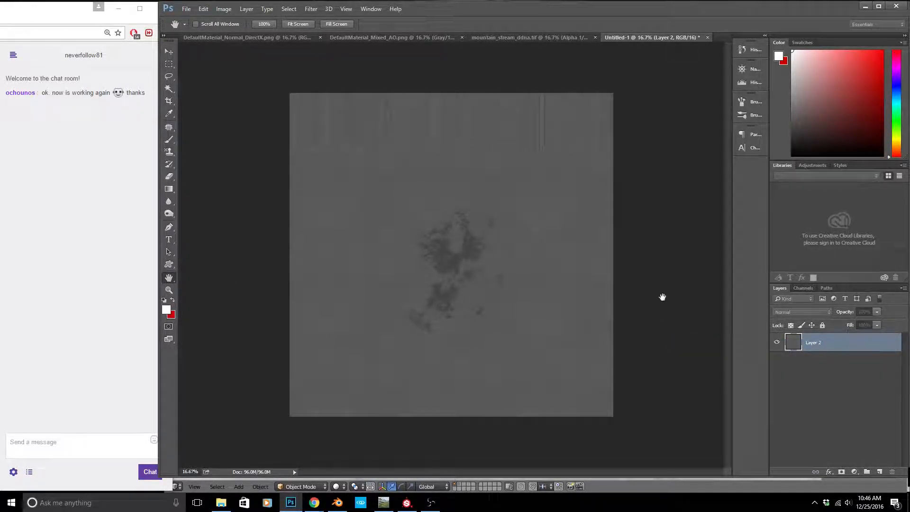
{"action": "left_click_drag", "start_coordinate": [473, 17], "coordinate": [459, 1]}
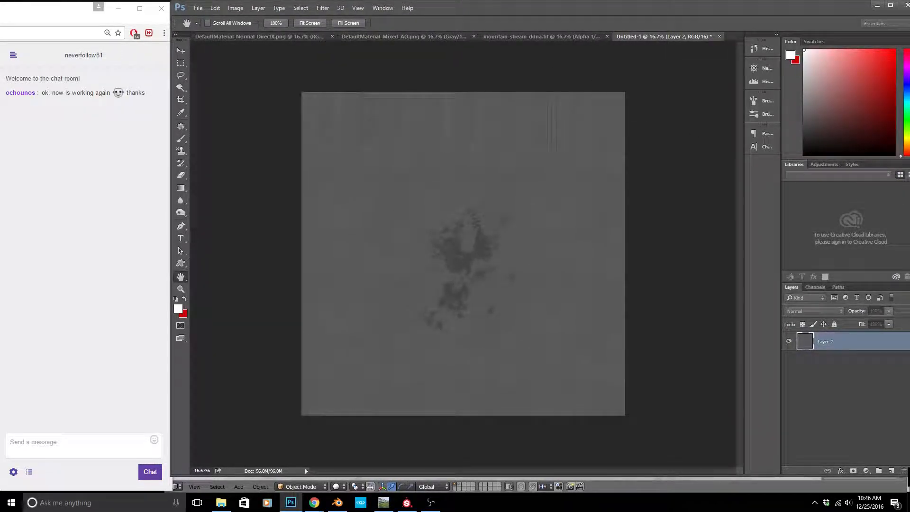
{"action": "left_click_drag", "start_coordinate": [909, 327], "coordinate": [899, 327]}
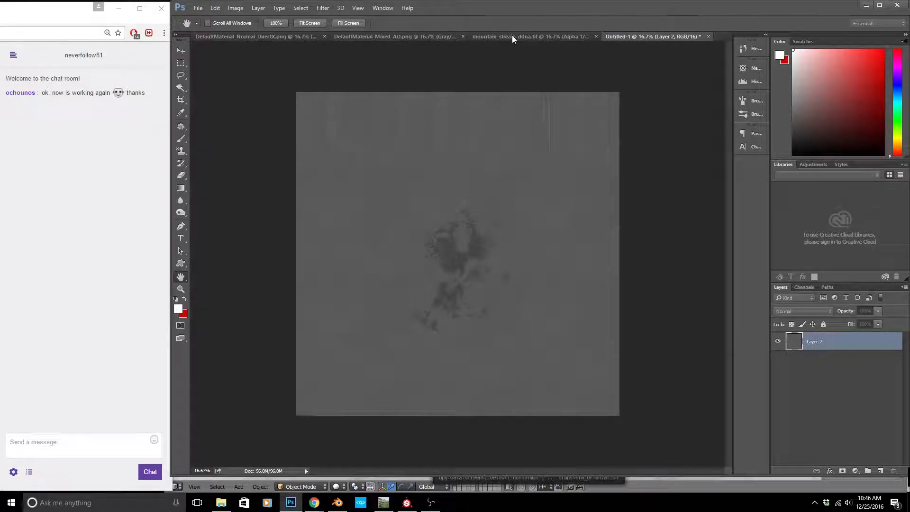
{"action": "left_click_drag", "start_coordinate": [539, 7], "coordinate": [475, 165]}
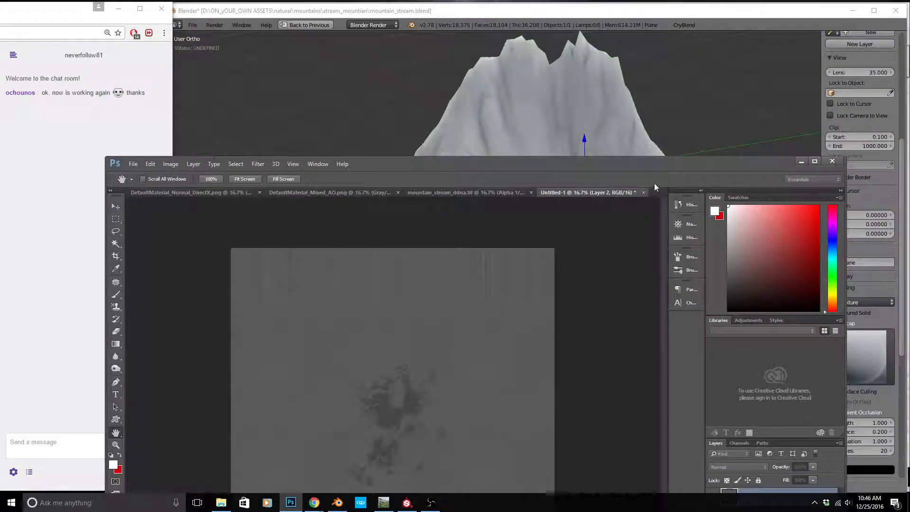
{"action": "left_click_drag", "start_coordinate": [585, 170], "coordinate": [658, 34]}
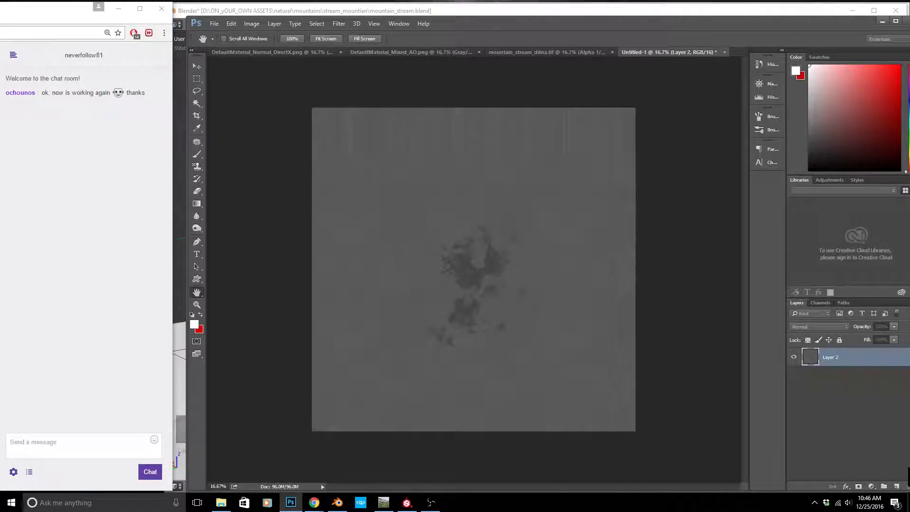
Rename the merged layer to "gloss".
{"action": "key", "text": "m"}
{"action": "double_click", "coordinate": [830, 358]}
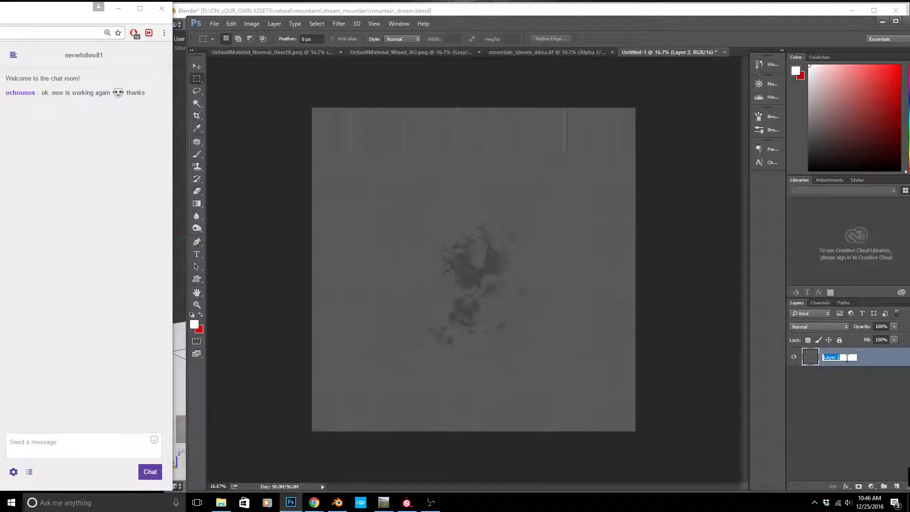
{"action": "type", "text": "gloss"}
{"action": "key", "text": "Return"}
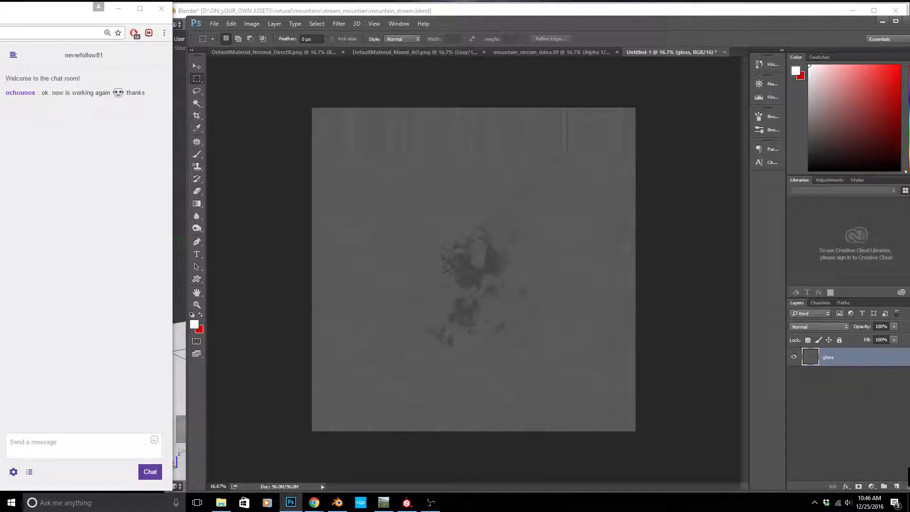
Narrow the Photoshop window so its panels fit on screen and close mountain_stream_ddna.tif.
{"action": "left_click_drag", "start_coordinate": [909, 260], "coordinate": [906, 259]}
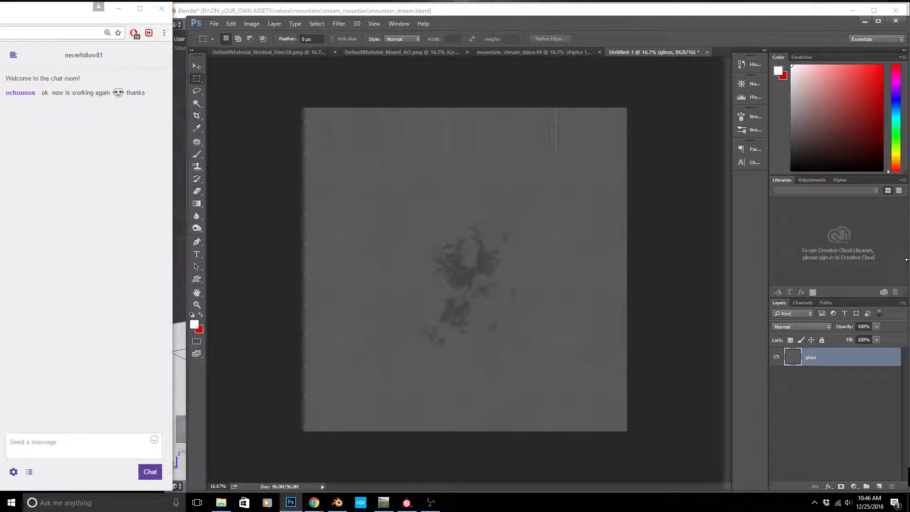
{"action": "left_click", "coordinate": [510, 54]}
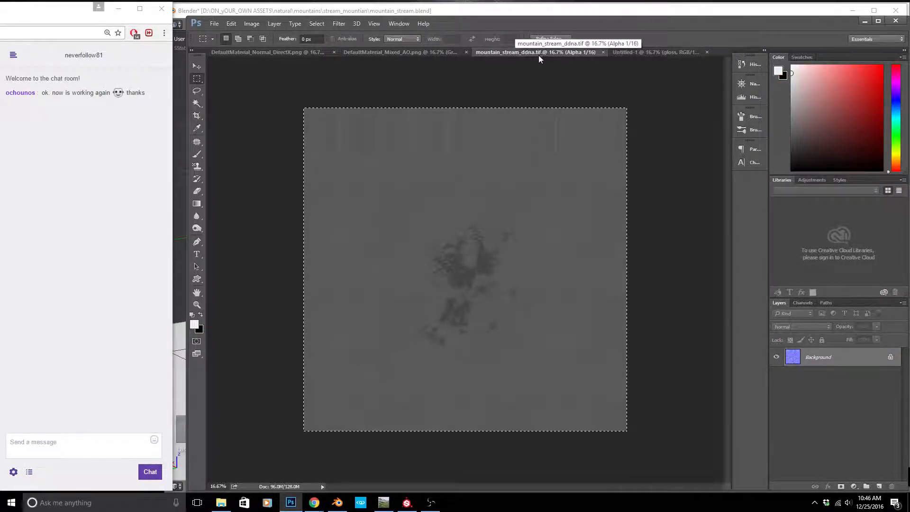
{"action": "left_click", "coordinate": [604, 52]}
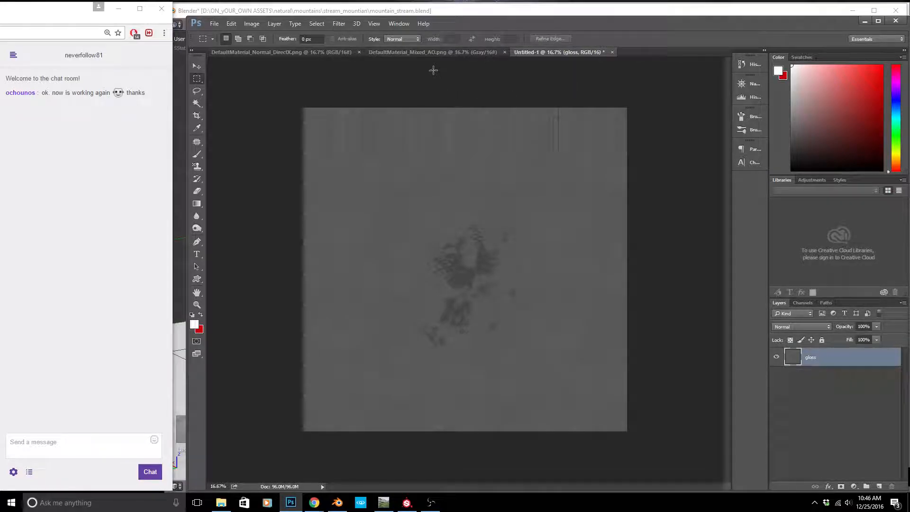
View DefaultMaterial_Mixed_AO.png and DefaultMaterial_Normal_DirectX.png in turn and reposition the Photoshop window.
{"action": "left_click", "coordinate": [432, 53]}
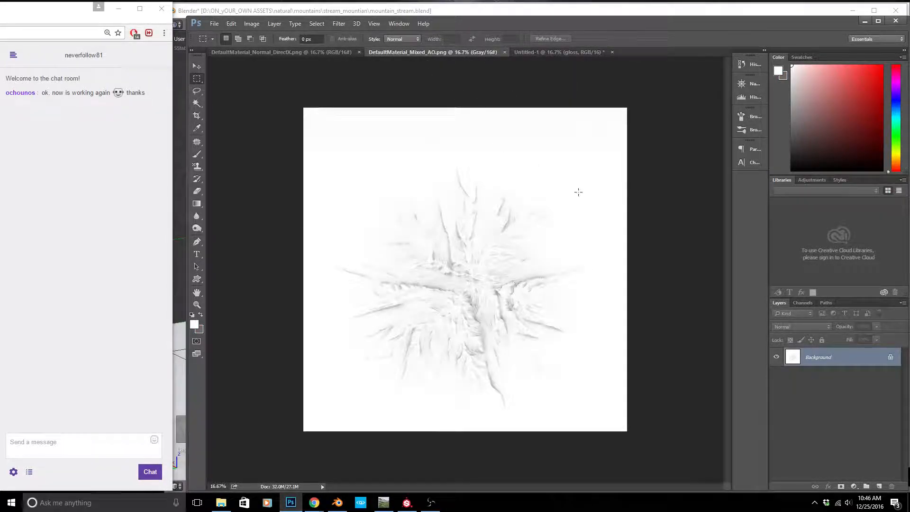
{"action": "left_click", "coordinate": [339, 54]}
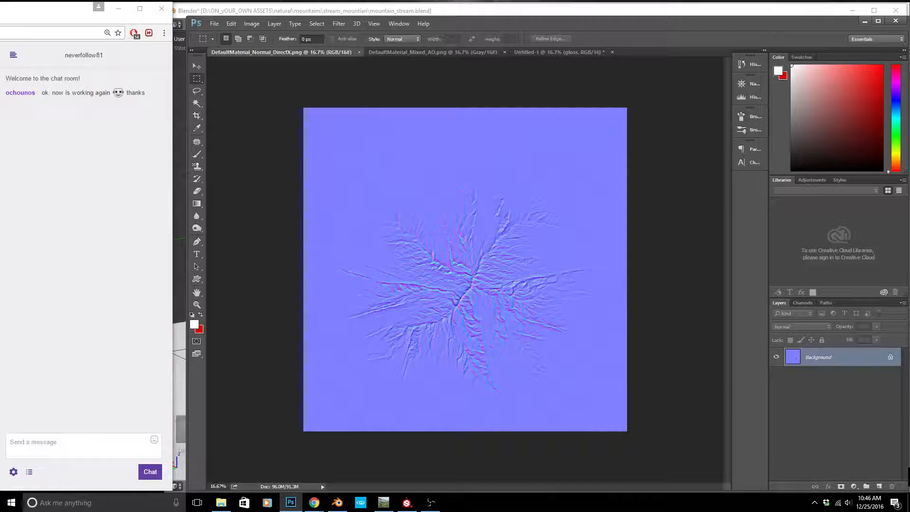
{"action": "key", "text": "alt+Tab"}
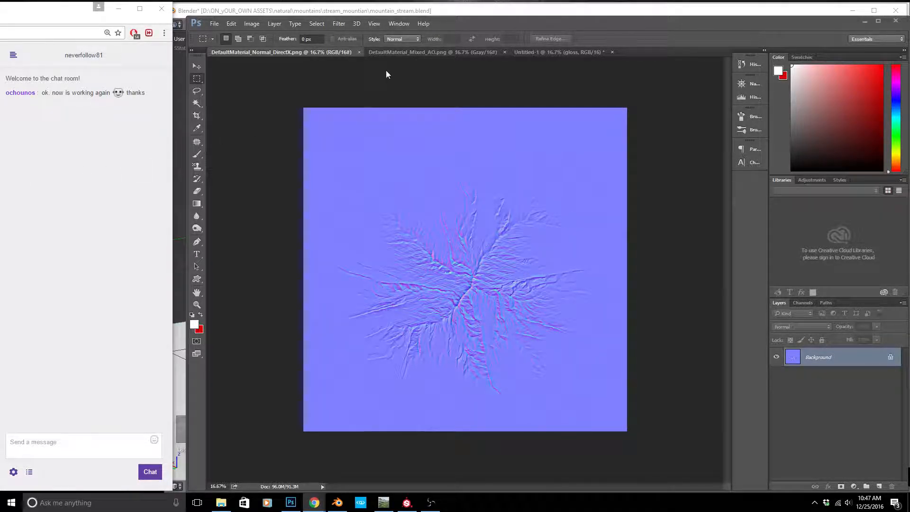
{"action": "mouse_move", "coordinate": [562, 21]}
{"action": "left_mouse_down"}
{"action": "mouse_move", "coordinate": [546, 10]}
{"action": "mouse_move", "coordinate": [554, 11]}
{"action": "left_mouse_up"}
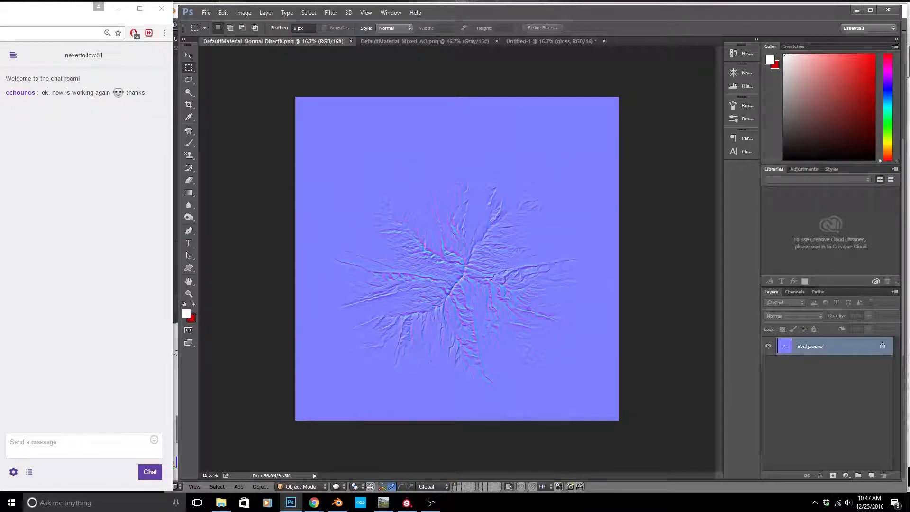
Duplicate the Background layer in DefaultMaterial_Mixed_AO.png.
{"action": "left_click", "coordinate": [404, 41]}
{"action": "right_click", "coordinate": [814, 346]}
{"action": "left_click", "coordinate": [812, 364]}
{"action": "left_click", "coordinate": [374, 168]}
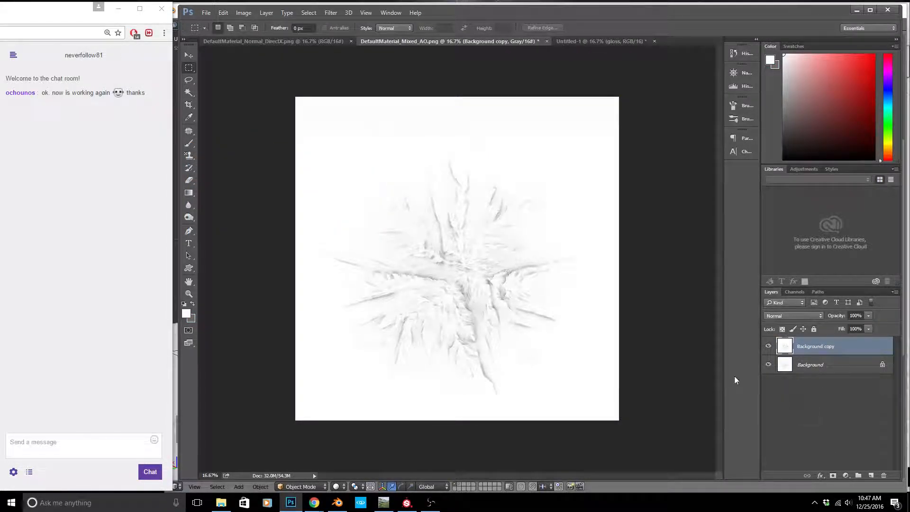
Darken the duplicated AO layer with Levels by setting the white output level to 128.
{"action": "key", "text": "ctrl+l"}
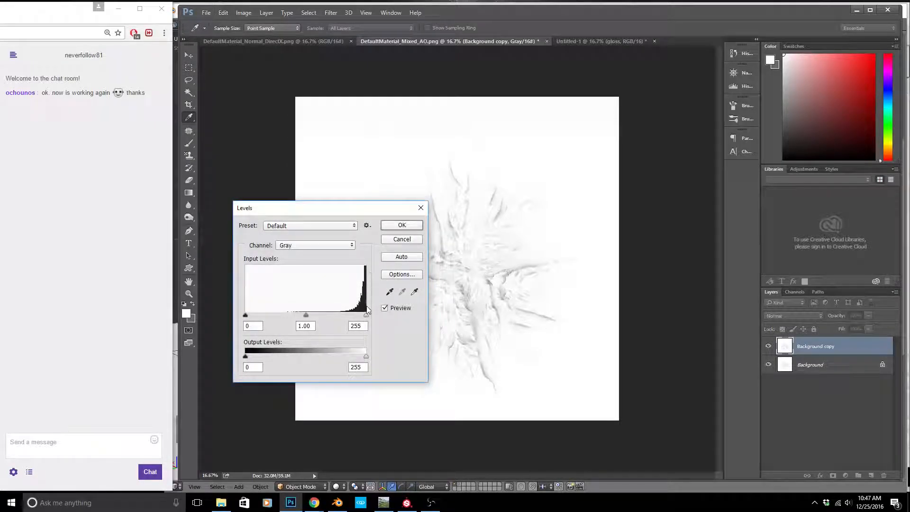
{"action": "double_click", "coordinate": [358, 366]}
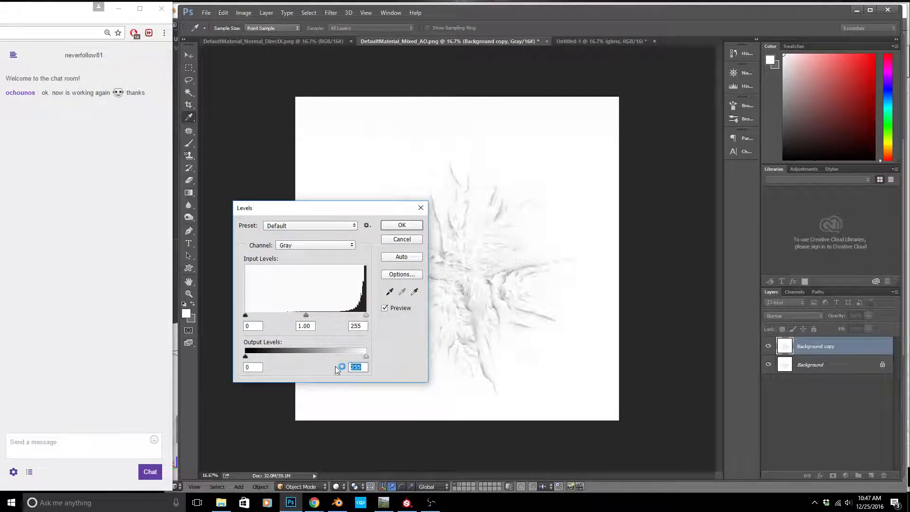
{"action": "type", "text": "128"}
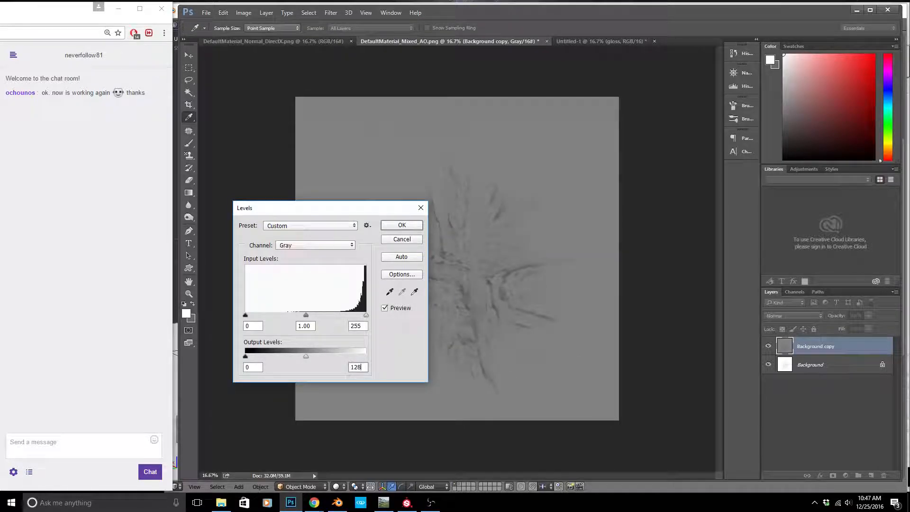
{"action": "key", "text": "Return"}
{"action": "key", "text": "m"}
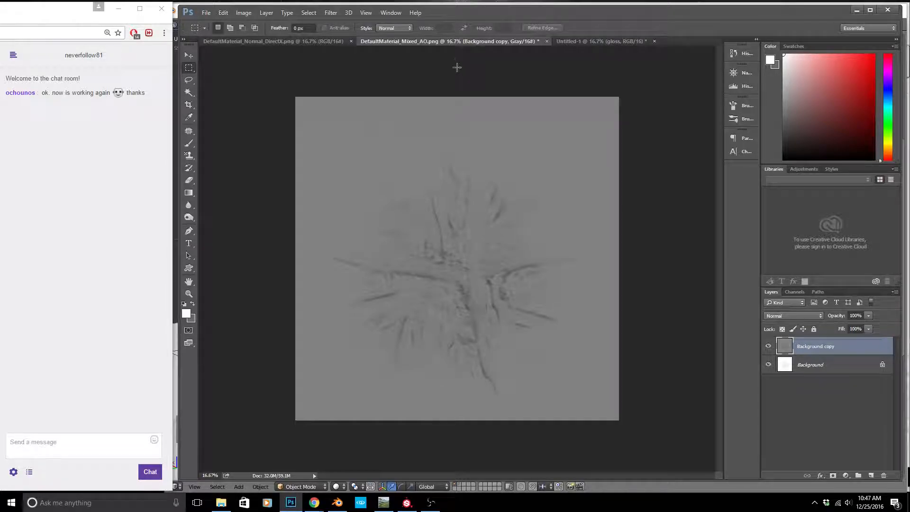
Create a new 4096 × 4096 px document in 16-bit RGB Color with a transparent background.
{"action": "key", "text": "ctrl+n"}
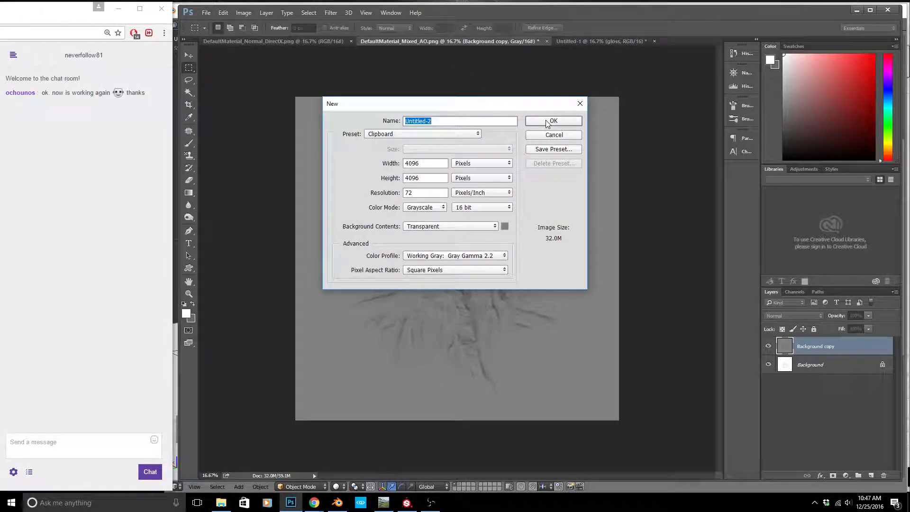
{"action": "left_click", "coordinate": [432, 208]}
{"action": "left_click", "coordinate": [417, 229]}
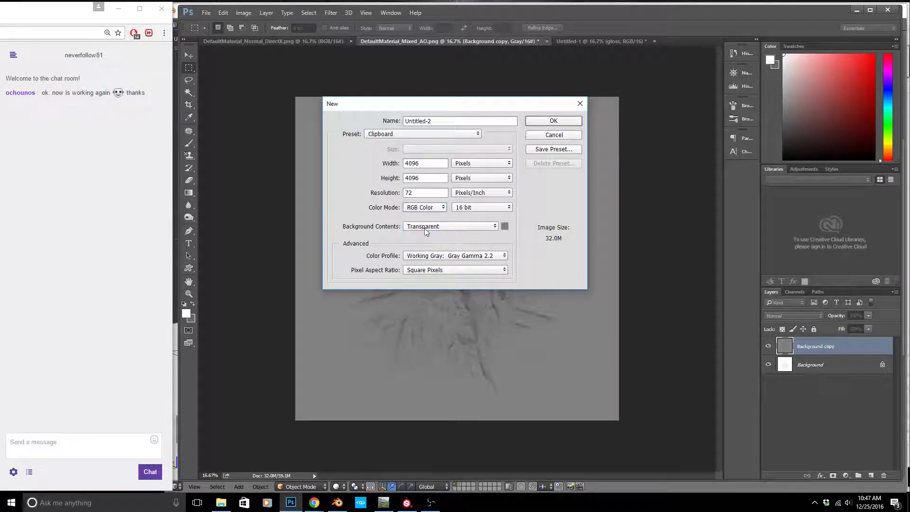
{"action": "left_click", "coordinate": [554, 122]}
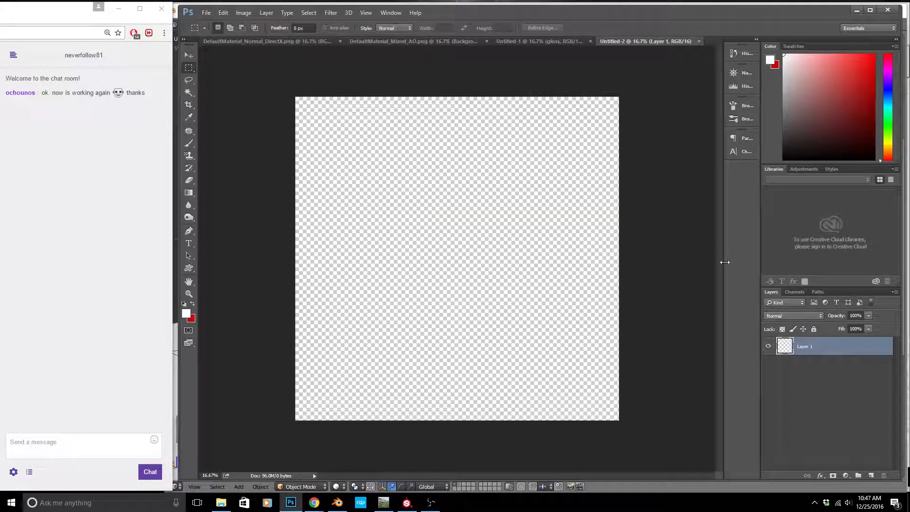
Fill the new document's layer with black, then float its window and park it at the edge of the workspace.
{"action": "key", "text": "i"}
{"action": "key", "text": "shift+BackSpace"}
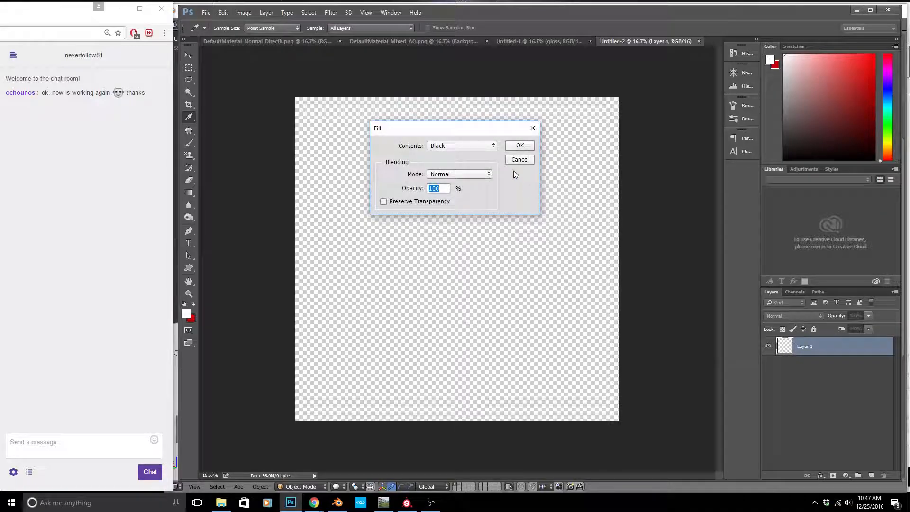
{"action": "left_click", "coordinate": [519, 147]}
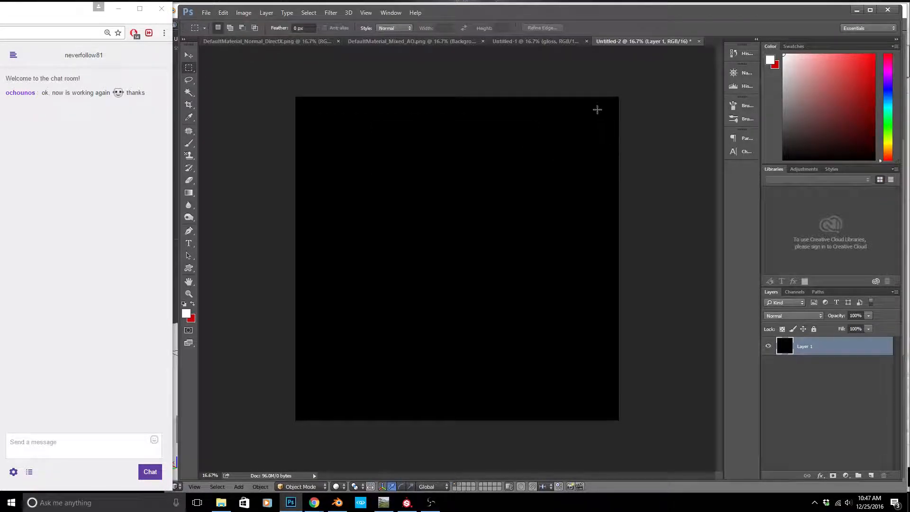
{"action": "left_click_drag", "start_coordinate": [607, 43], "coordinate": [599, 81]}
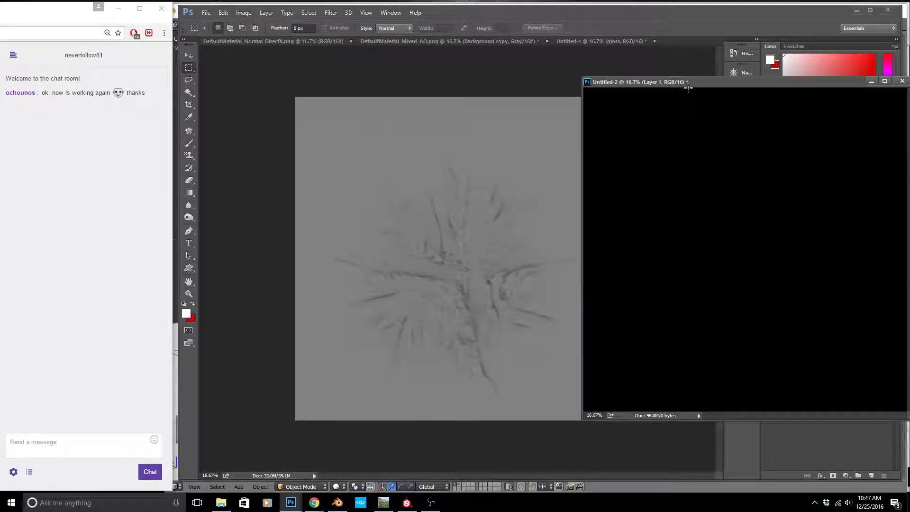
{"action": "left_click_drag", "start_coordinate": [691, 87], "coordinate": [908, 121]}
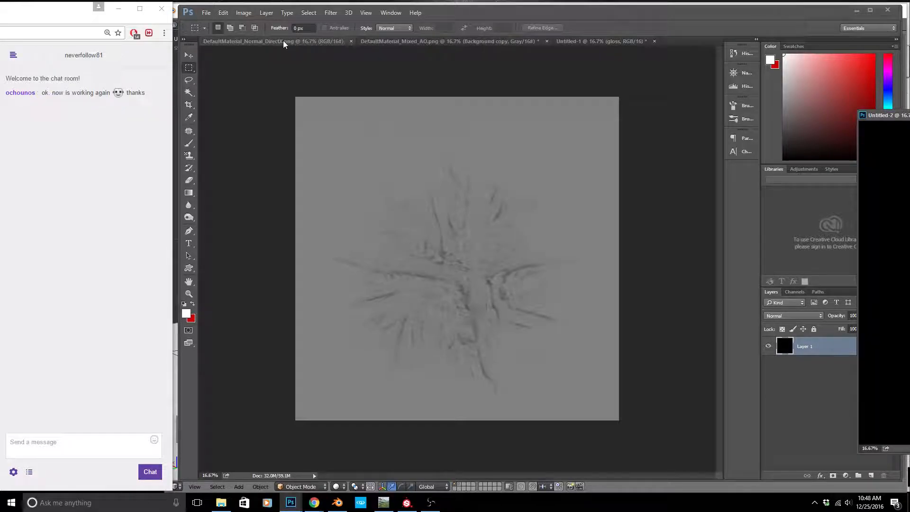
Copy the darkened AO layer of DefaultMaterial_Mixed_AO.png into the Red channel of Untitled-2.
{"action": "left_click", "coordinate": [422, 42]}
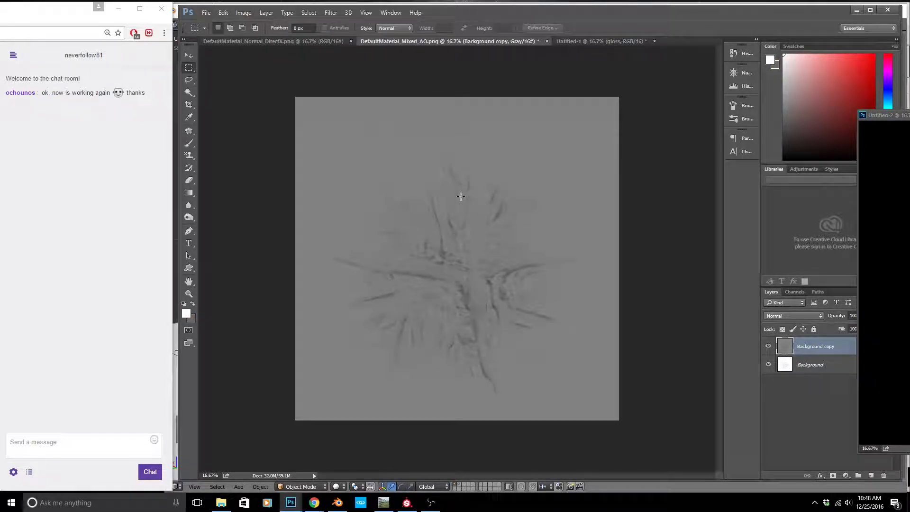
{"action": "key", "text": "ctrl+a"}
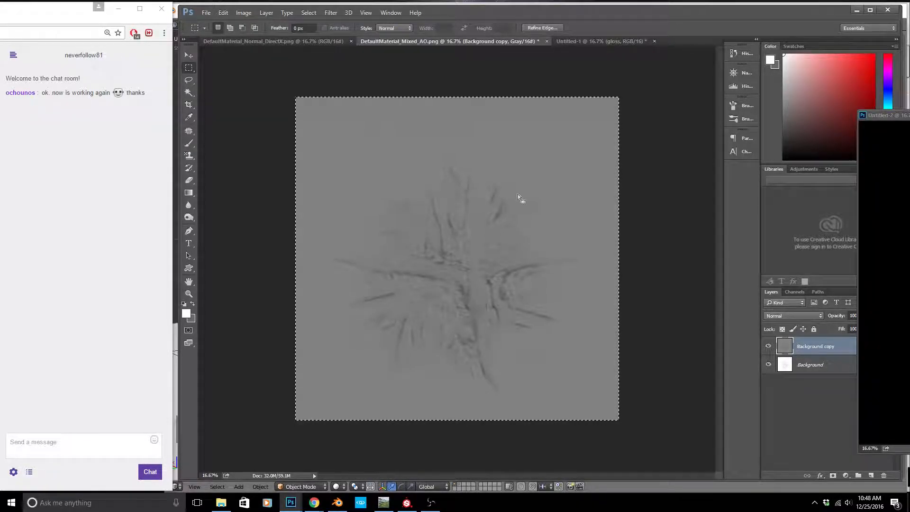
{"action": "left_click", "coordinate": [889, 115]}
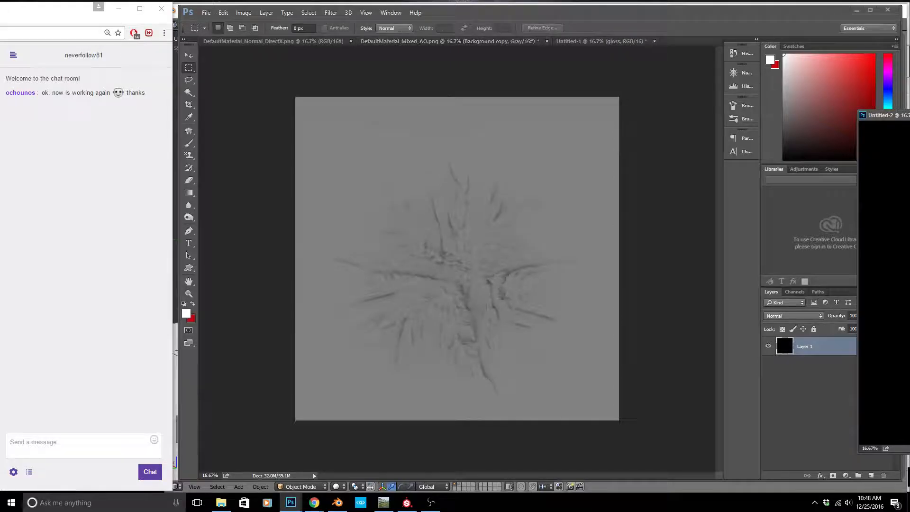
{"action": "left_click", "coordinate": [795, 292]}
{"action": "left_click", "coordinate": [798, 322]}
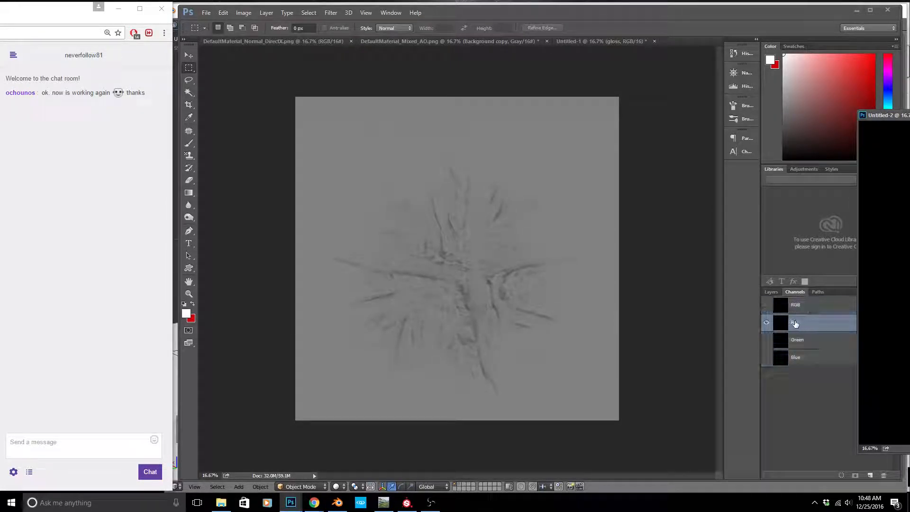
{"action": "key", "text": "ctrl+v"}
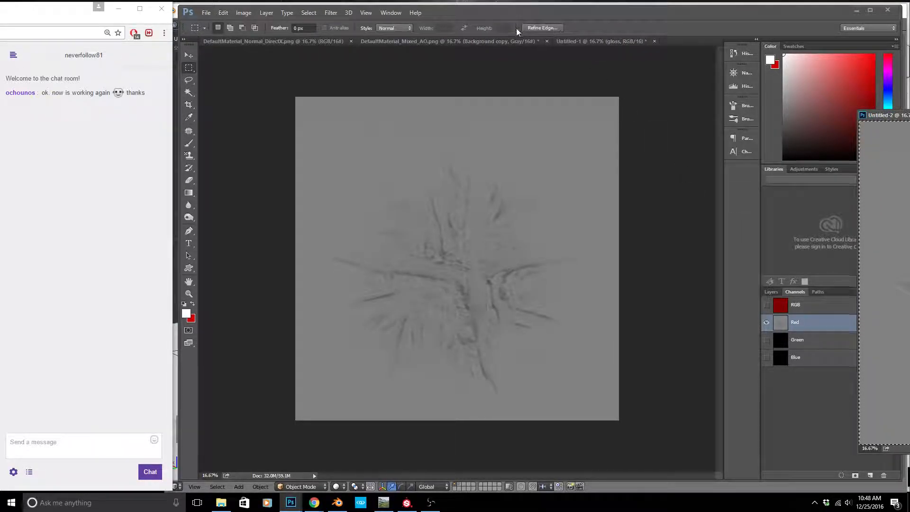
Copy the Red channel of DefaultMaterial_Normal_DirectX.png into the Green channel of Untitled-2.
{"action": "left_click", "coordinate": [307, 41]}
{"action": "key", "text": "ctrl+2"}
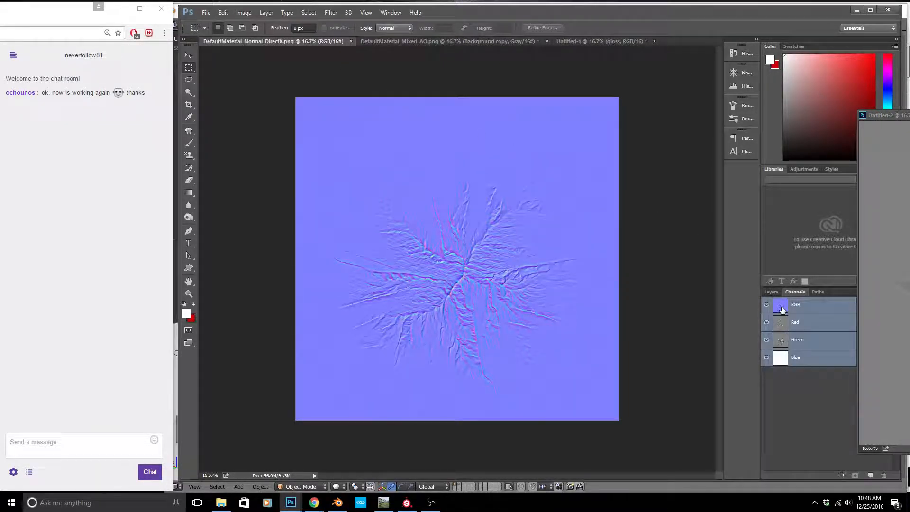
{"action": "left_click", "coordinate": [792, 323]}
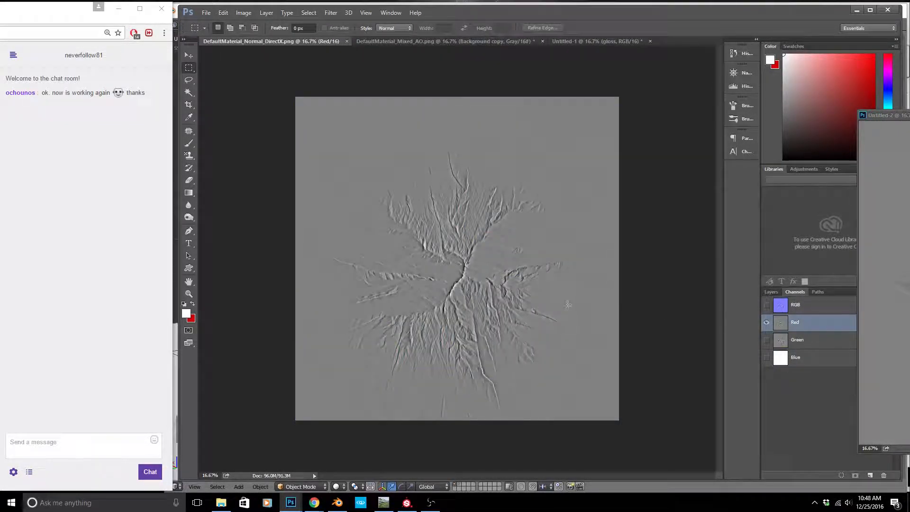
{"action": "key", "text": "ctrl+a"}
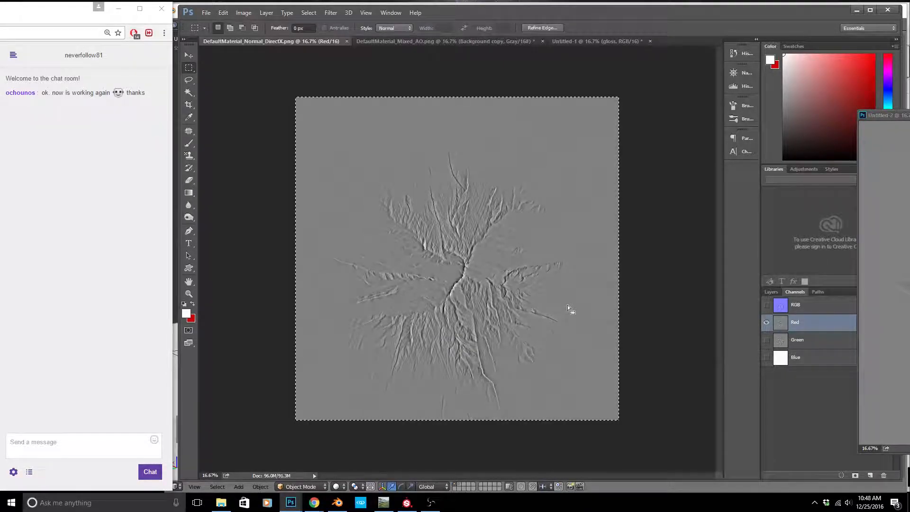
{"action": "left_click", "coordinate": [905, 115]}
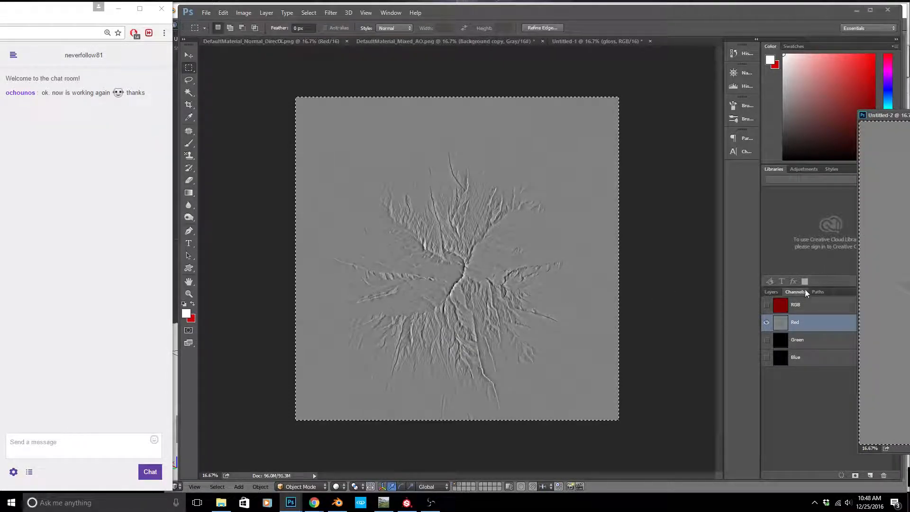
{"action": "left_click", "coordinate": [795, 343]}
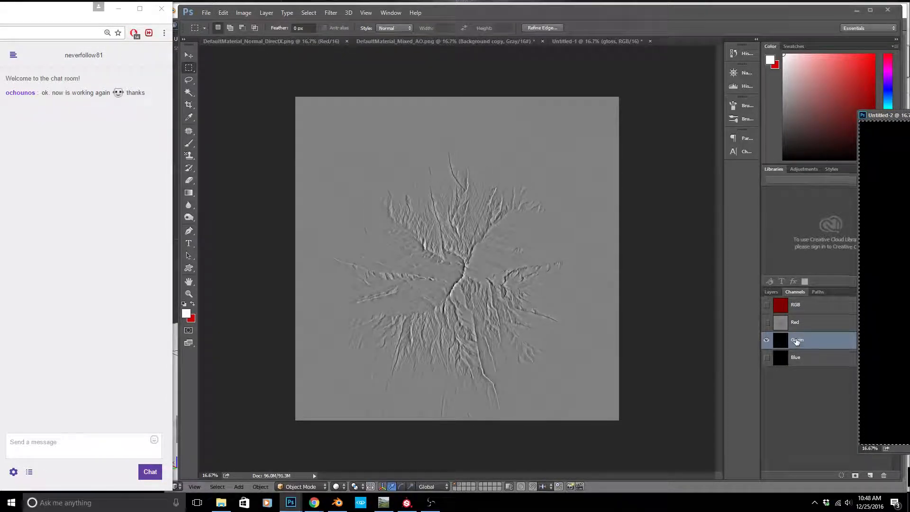
{"action": "key", "text": "ctrl+v"}
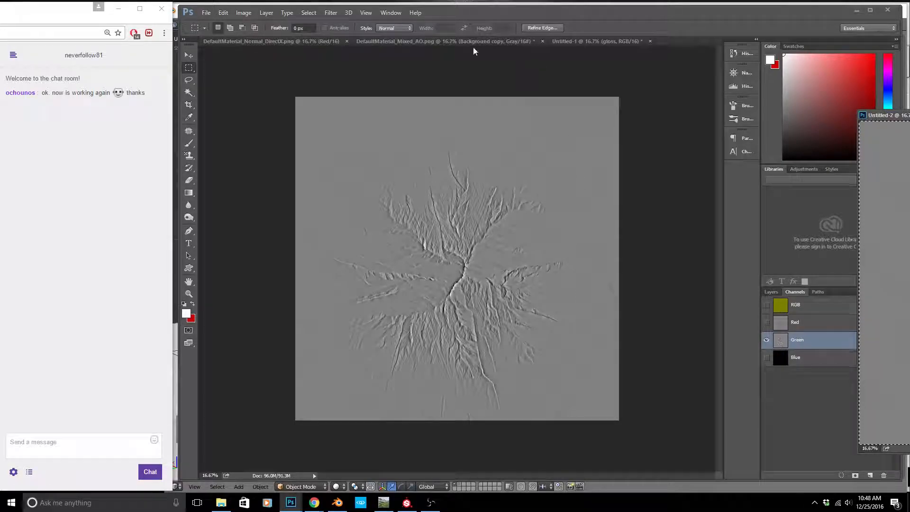
Copy the gloss layer of Untitled-1 into the Blue channel of Untitled-2.
{"action": "left_click", "coordinate": [573, 41]}
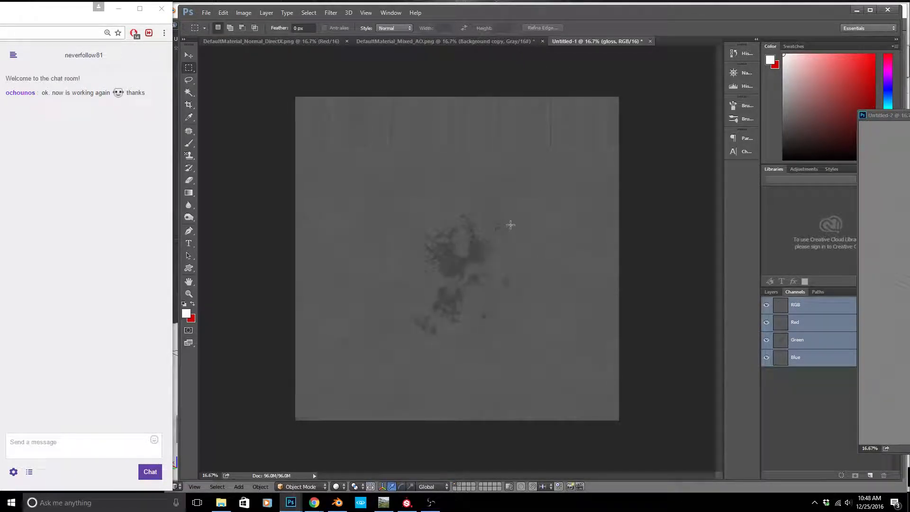
{"action": "key", "text": "ctrl+a"}
{"action": "left_click", "coordinate": [769, 291]}
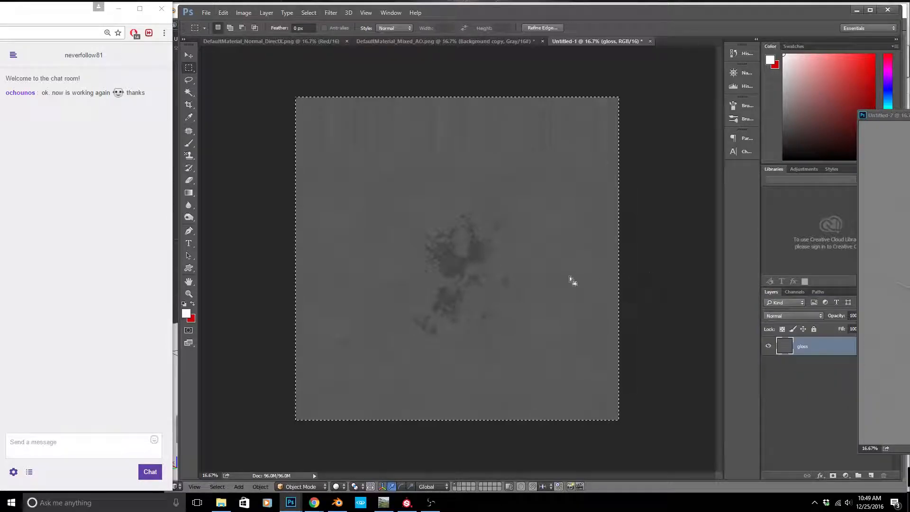
{"action": "key", "text": "ctrl+d"}
{"action": "key", "text": "ctrl+a"}
{"action": "left_click", "coordinate": [895, 116]}
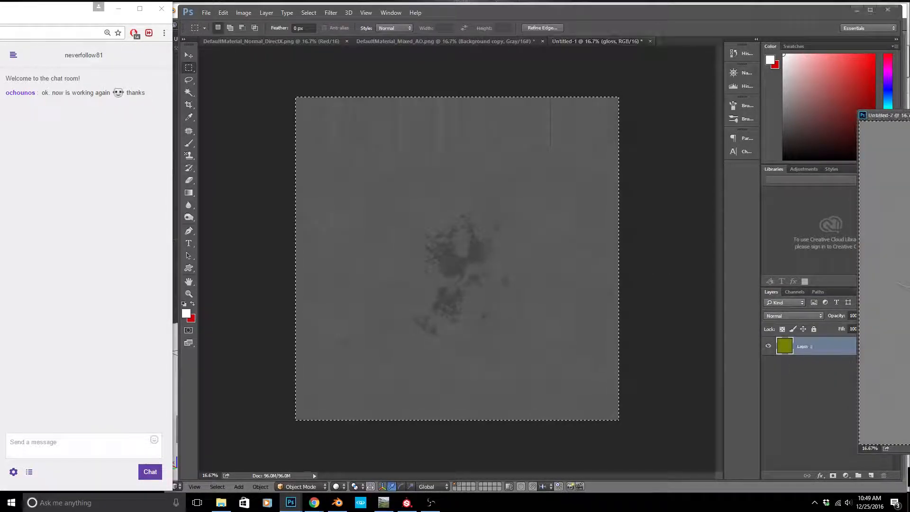
{"action": "left_click", "coordinate": [795, 291]}
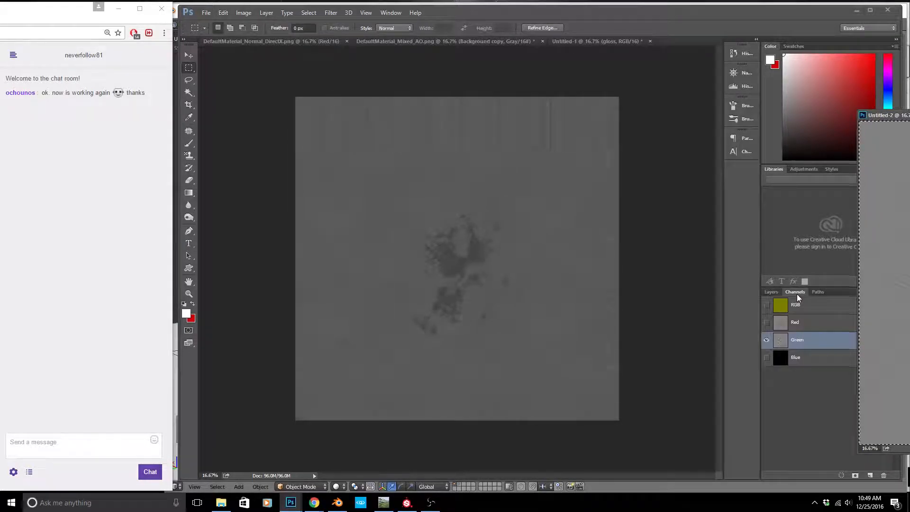
{"action": "left_click", "coordinate": [795, 358]}
{"action": "key", "text": "ctrl+v"}
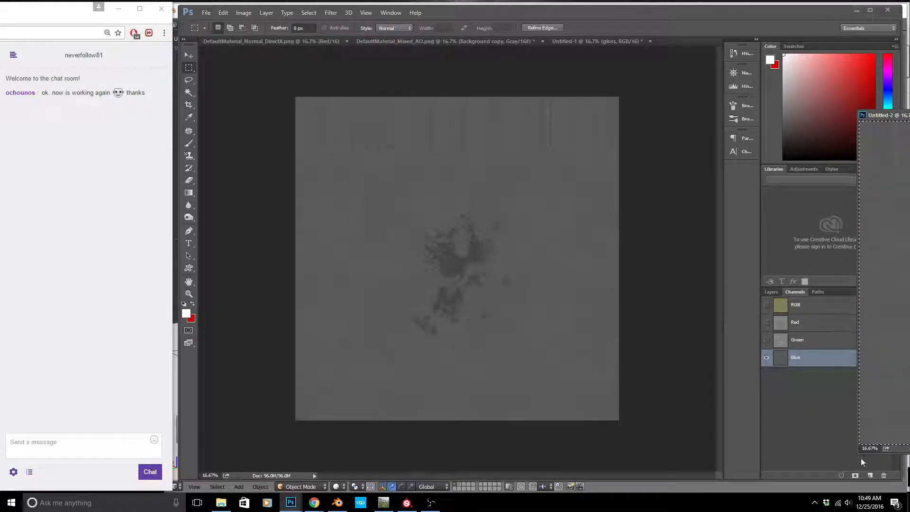
Add an alpha channel to Untitled-2 and paste the Green channel of DefaultMaterial_Normal_DirectX.png into it.
{"action": "left_click", "coordinate": [870, 475]}
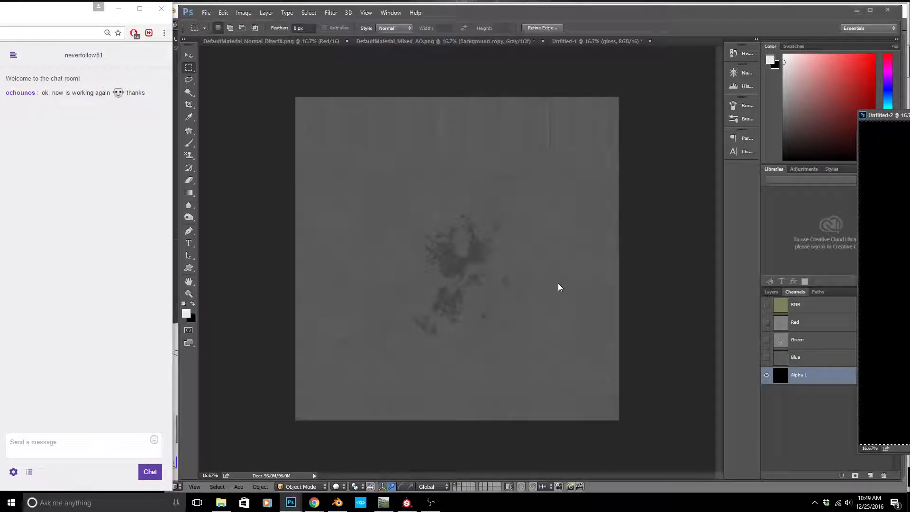
{"action": "left_click", "coordinate": [309, 42]}
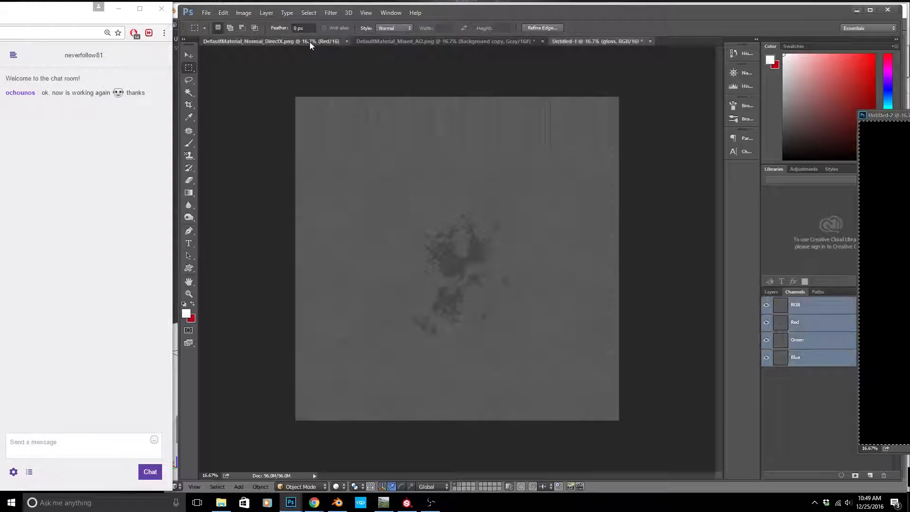
{"action": "left_click", "coordinate": [806, 348]}
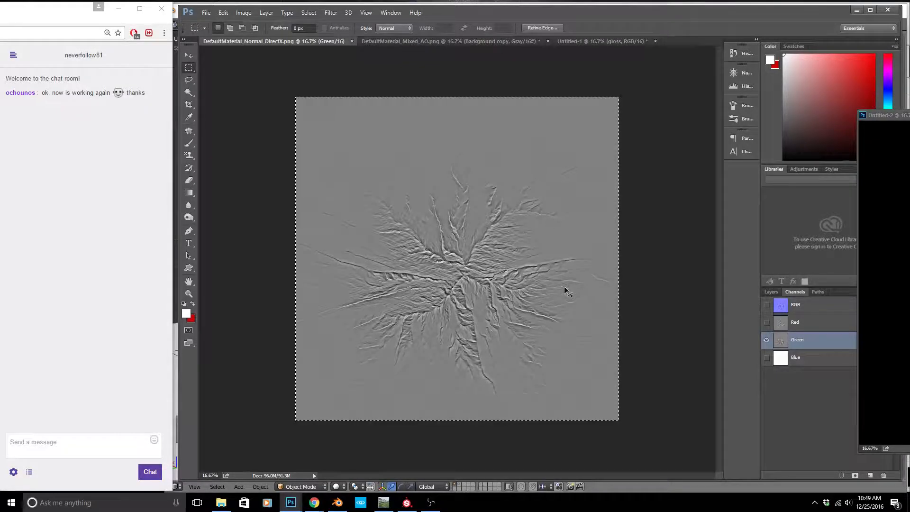
{"action": "left_click", "coordinate": [885, 225]}
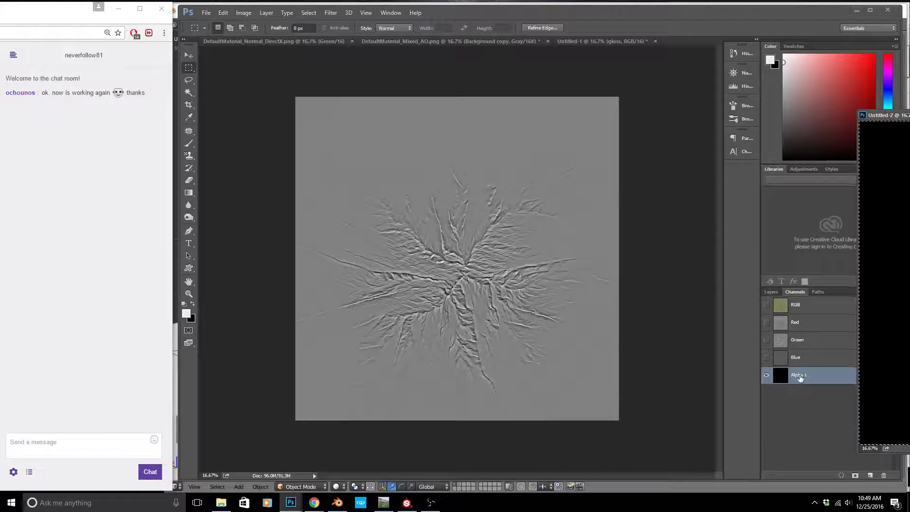
{"action": "key", "text": "ctrl+v"}
Show the RGB composite of Untitled-2 with the alpha channel hidden, bring its window fully into view and deselect.
{"action": "left_click", "coordinate": [766, 305]}
{"action": "left_click", "coordinate": [766, 374]}
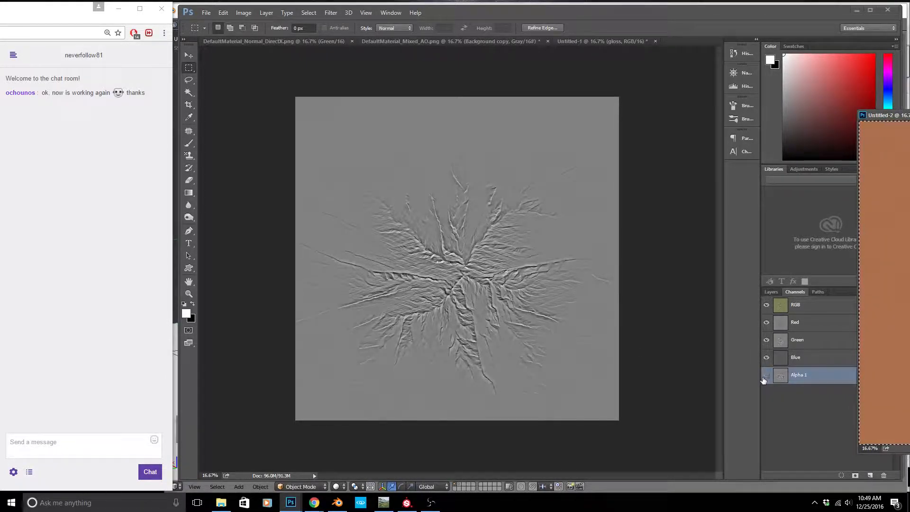
{"action": "left_click_drag", "start_coordinate": [883, 115], "coordinate": [541, 114]}
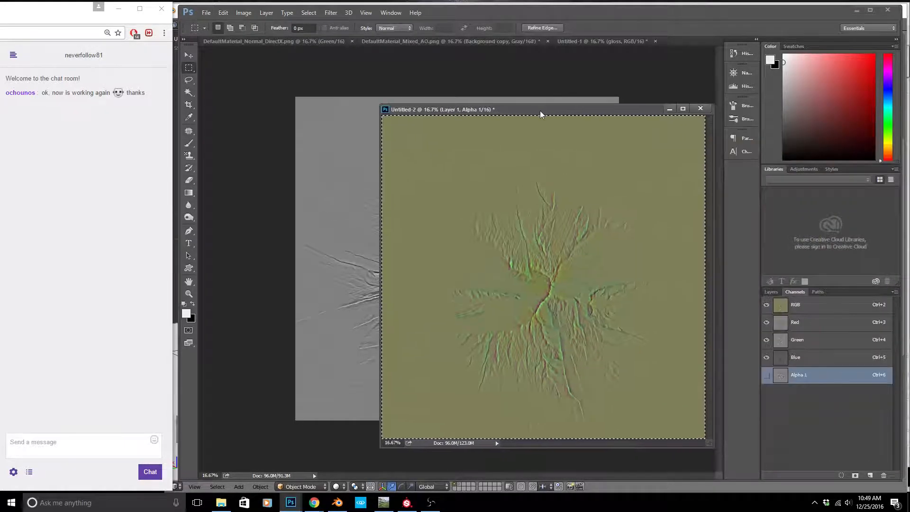
{"action": "left_click", "coordinate": [583, 266]}
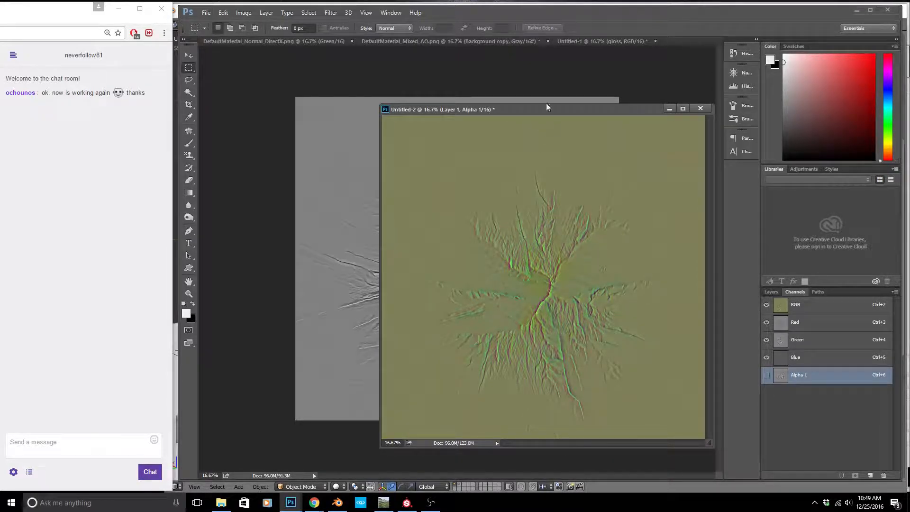
Save the packed Untitled-2 document as the Photoshop file mountain_detail in D:\ON_yOUR_OWN ASSETS\natural\mountains\stream_mountian.
{"action": "left_click_drag", "start_coordinate": [544, 112], "coordinate": [622, 102]}
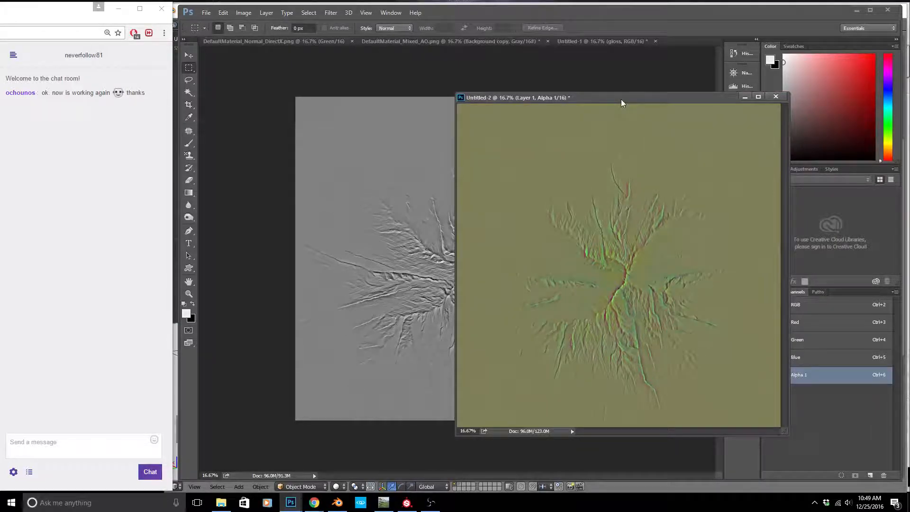
{"action": "key", "text": "ctrl+s"}
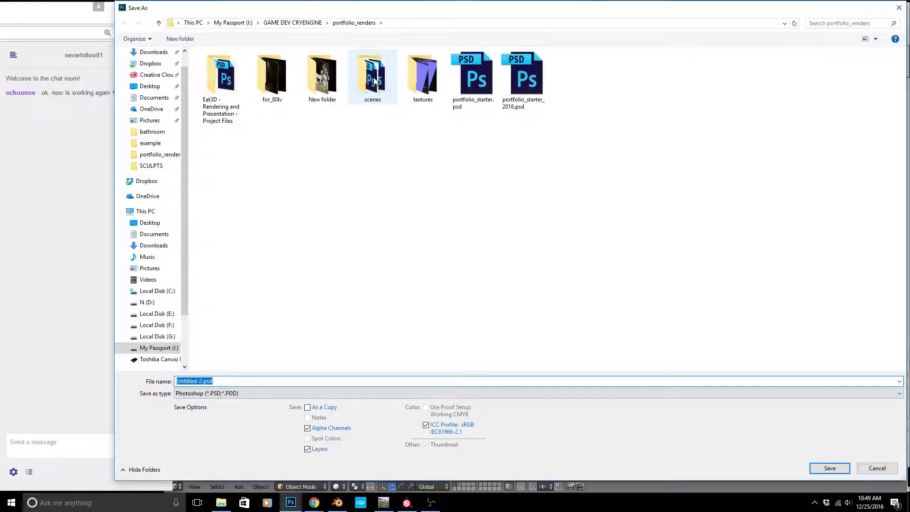
{"action": "left_click", "coordinate": [147, 302]}
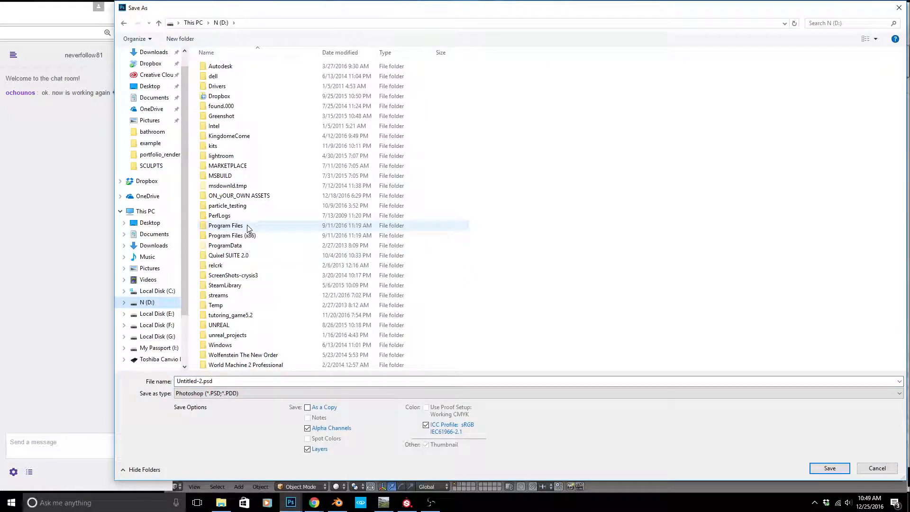
{"action": "double_click", "coordinate": [258, 196]}
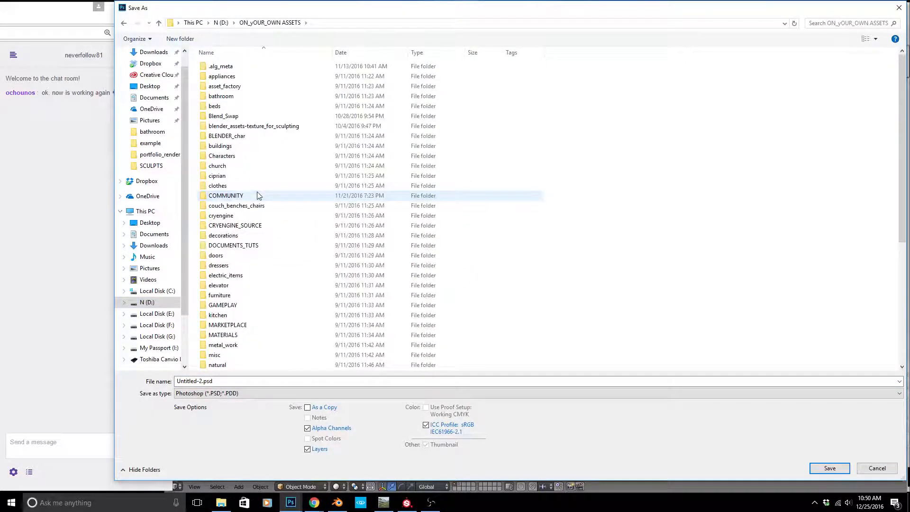
{"action": "scroll", "coordinate": [256, 281], "scroll_direction": "down", "scroll_amount": 2}
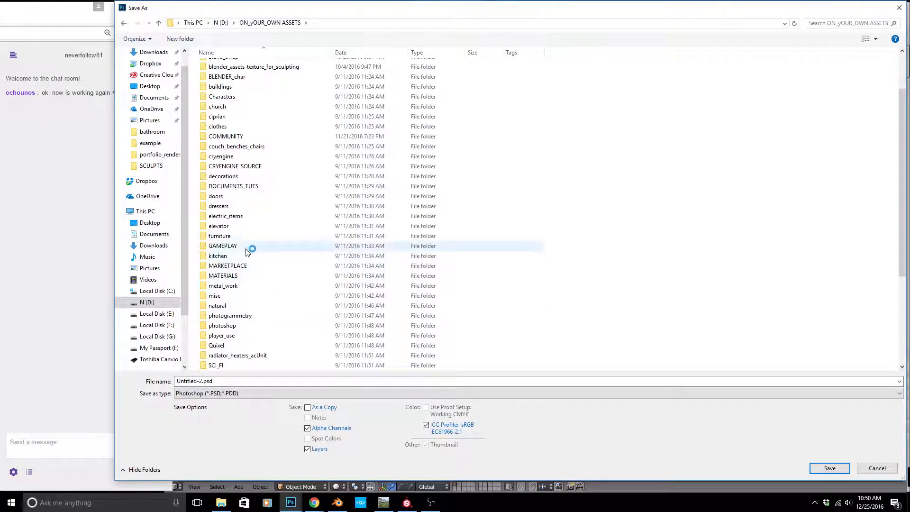
{"action": "double_click", "coordinate": [231, 305]}
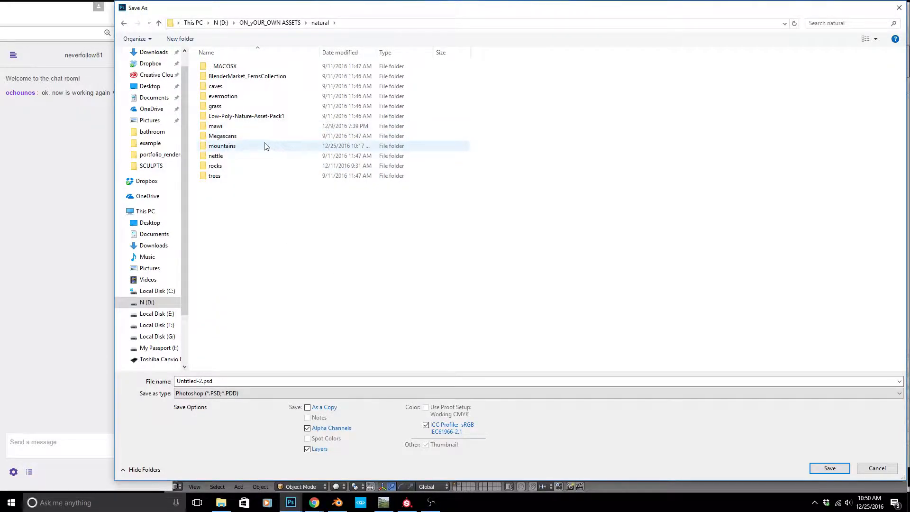
{"action": "double_click", "coordinate": [224, 148]}
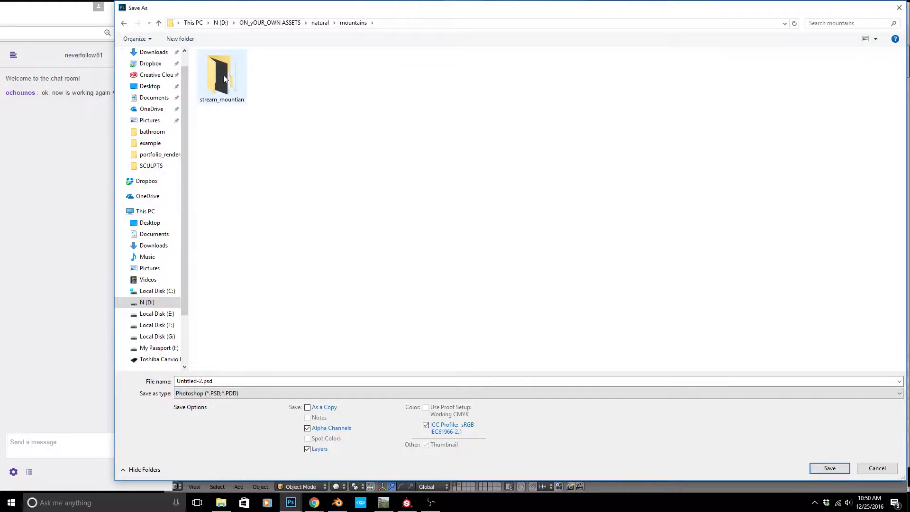
{"action": "double_click", "coordinate": [223, 75]}
{"action": "double_click", "coordinate": [230, 380]}
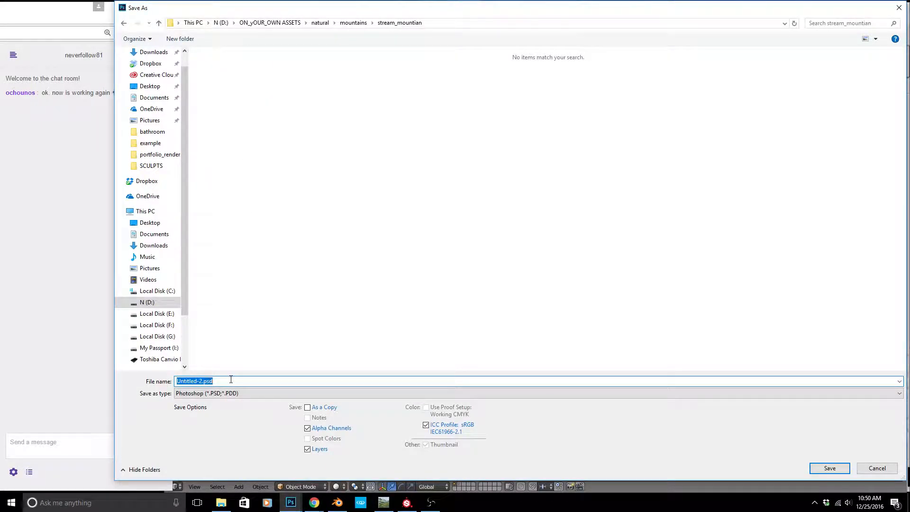
{"action": "type", "text": "mountain"}
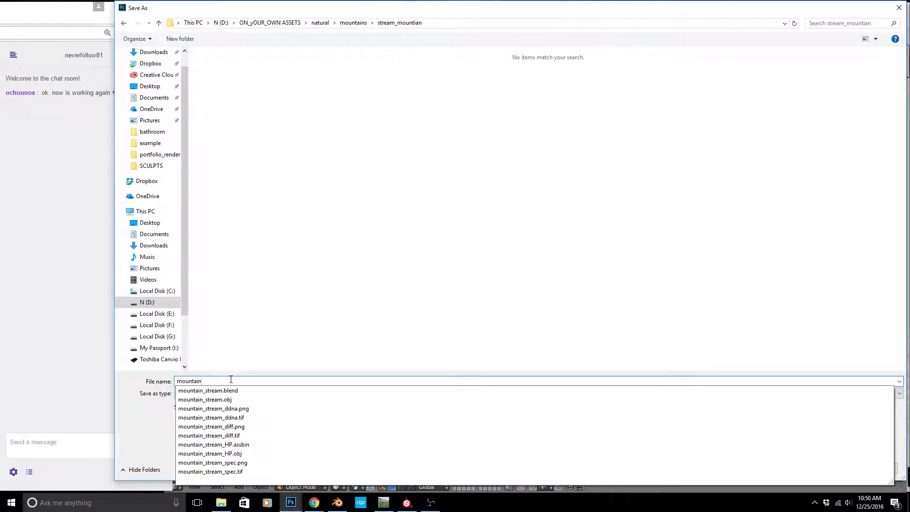
{"action": "type", "text": "_detail"}
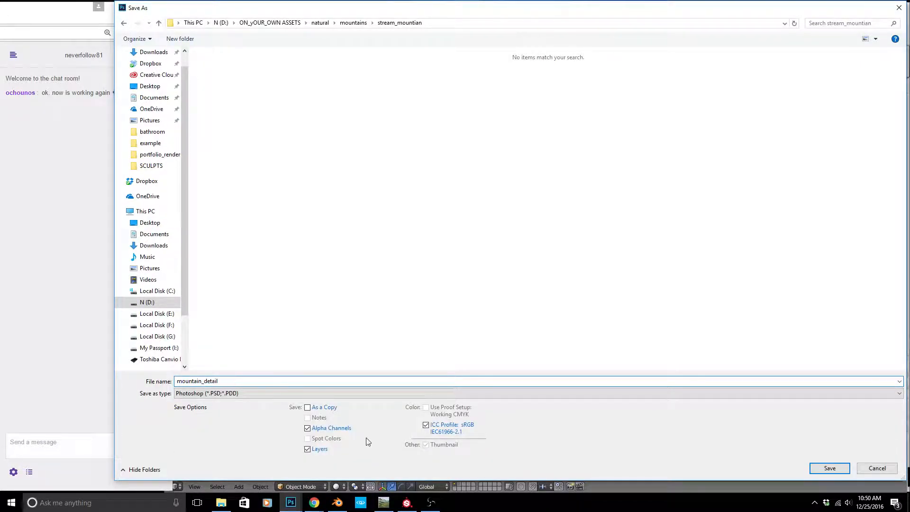
{"action": "left_click", "coordinate": [829, 468]}
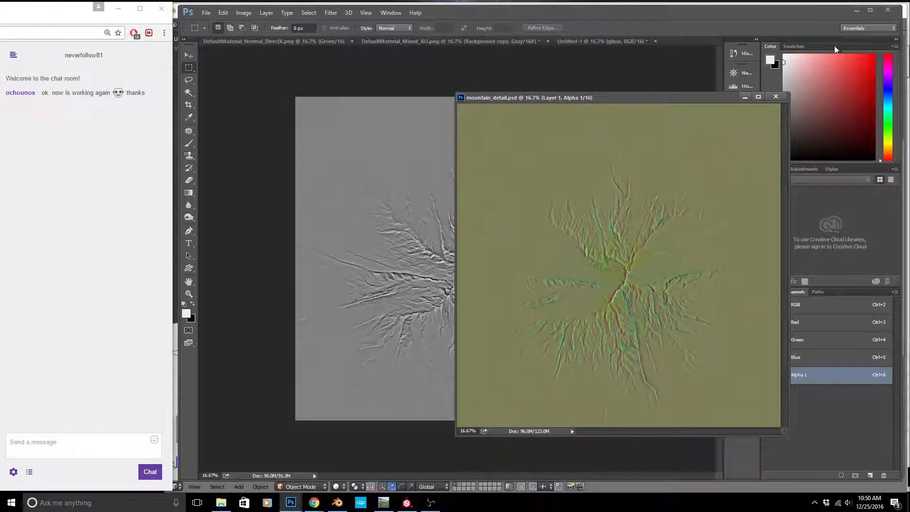
Switch to Blender, check the mountain in wireframe and solid shading, and restore the full multi-editor layout.
{"action": "left_click", "coordinate": [856, 10]}
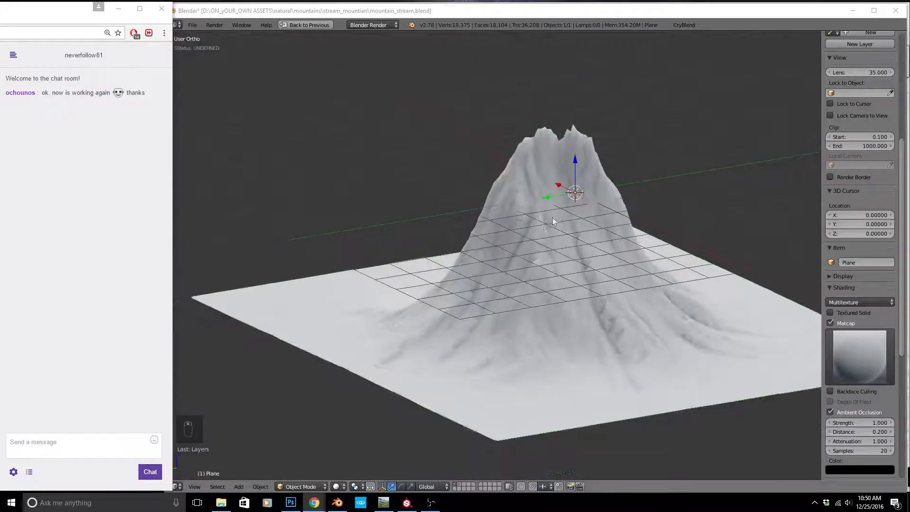
{"action": "scroll", "coordinate": [554, 226], "scroll_direction": "down", "scroll_amount": 5}
{"action": "middle_click_drag", "start_coordinate": [553, 227], "coordinate": [576, 249]}
{"action": "key", "text": "z"}
{"action": "key", "text": "z"}
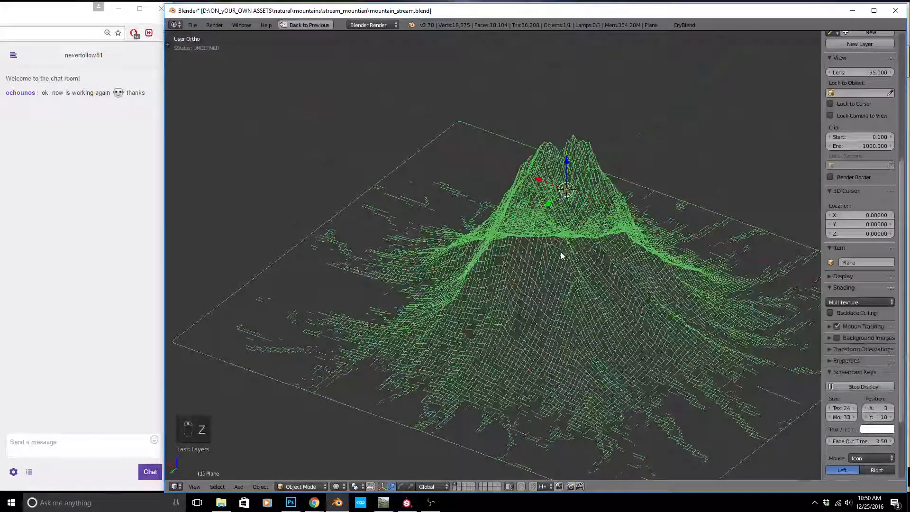
{"action": "key", "text": "shift+space"}
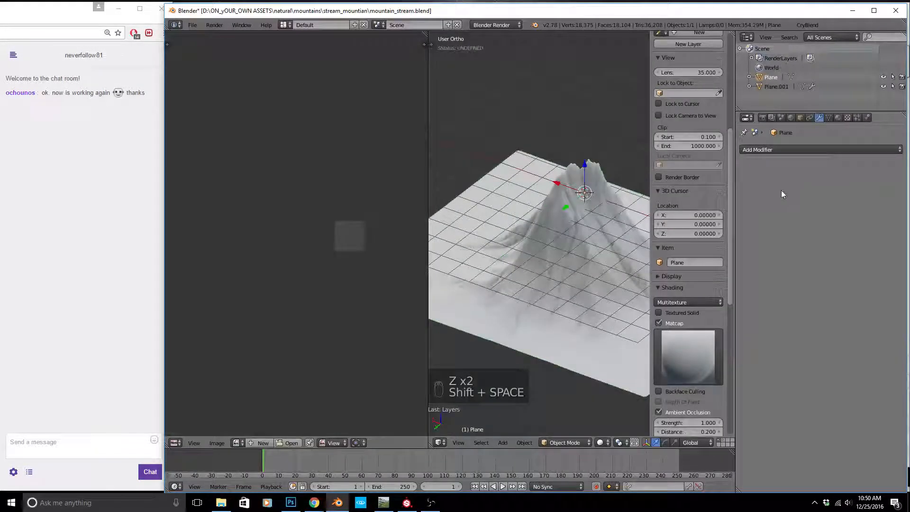
Create a new material named mountainMat on the mountain plane.
{"action": "left_click", "coordinate": [799, 118]}
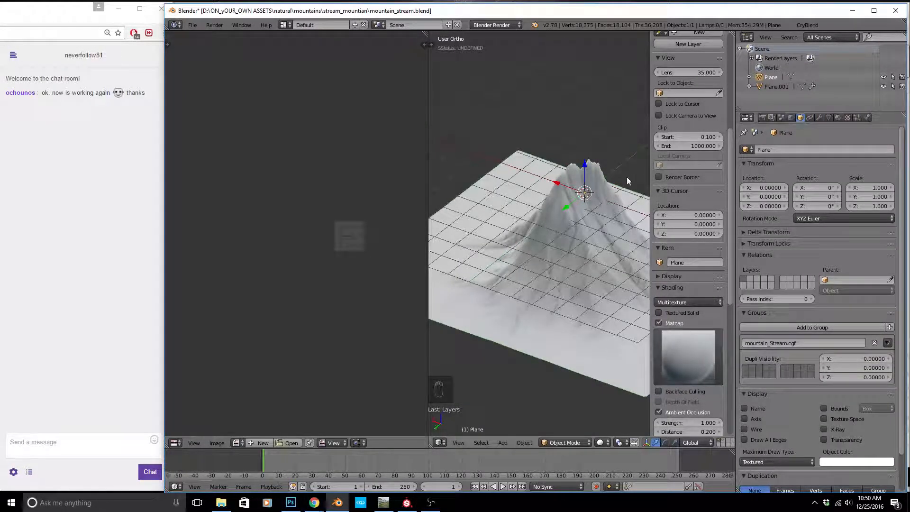
{"action": "scroll", "coordinate": [554, 216], "scroll_direction": "up", "scroll_amount": 4}
{"action": "left_click", "coordinate": [836, 118]}
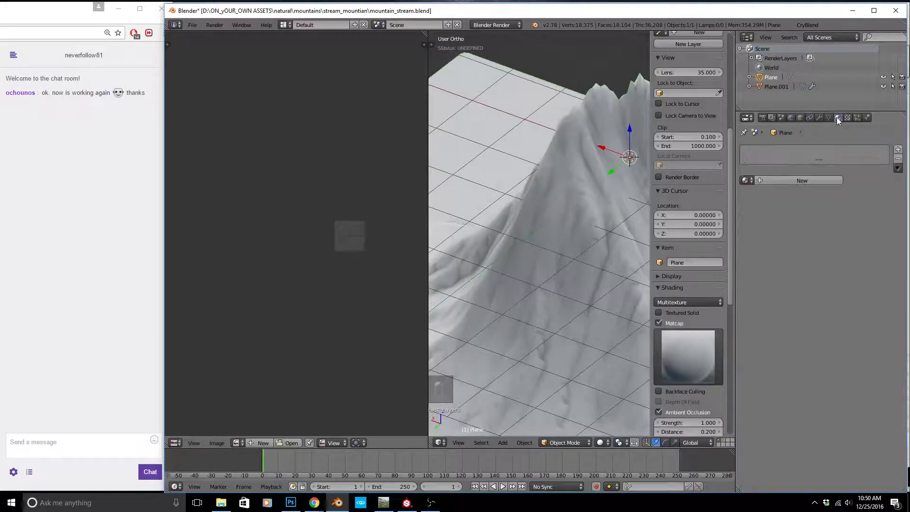
{"action": "left_click", "coordinate": [796, 182]}
{"action": "left_click", "coordinate": [789, 183]}
{"action": "type", "text": "s"}
{"action": "key", "text": "BackSpace"}
{"action": "type", "text": "mountainMat"}
{"action": "key", "text": "Return"}
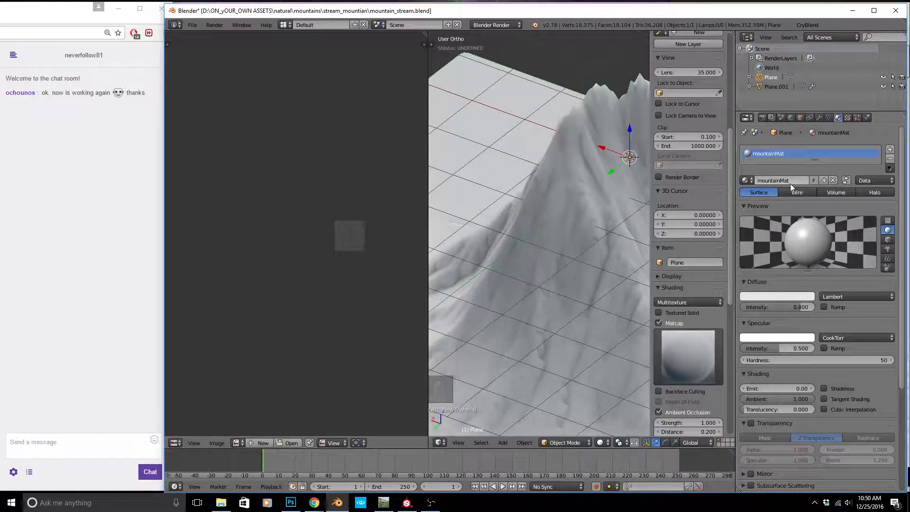
Apply CryBlend's Do Material Convention to the mountain's material with the physic proxy set to None.
{"action": "left_click", "coordinate": [808, 24]}
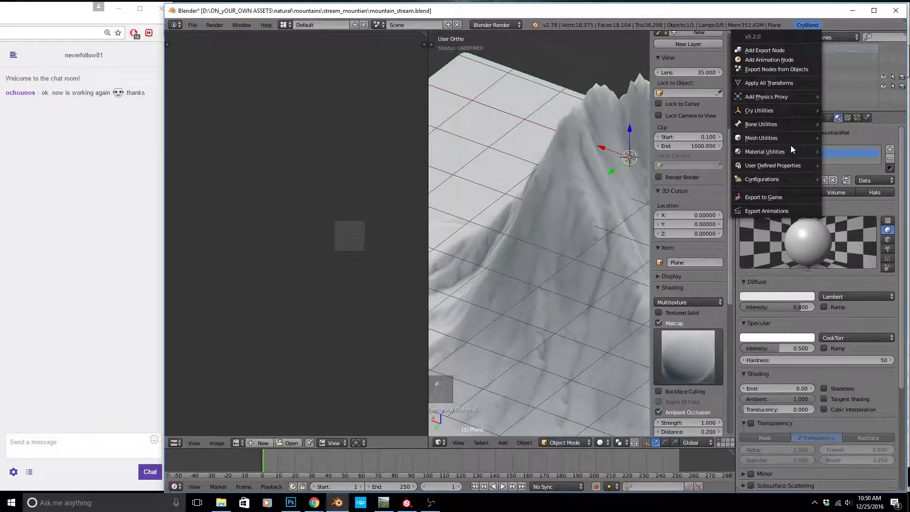
{"action": "mouse_move", "coordinate": [793, 148]}
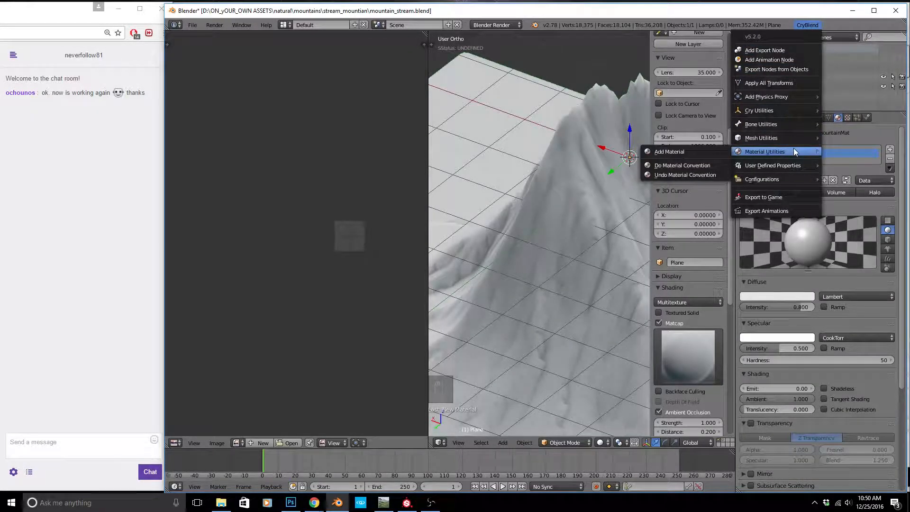
{"action": "left_click", "coordinate": [672, 164]}
{"action": "left_click", "coordinate": [718, 190]}
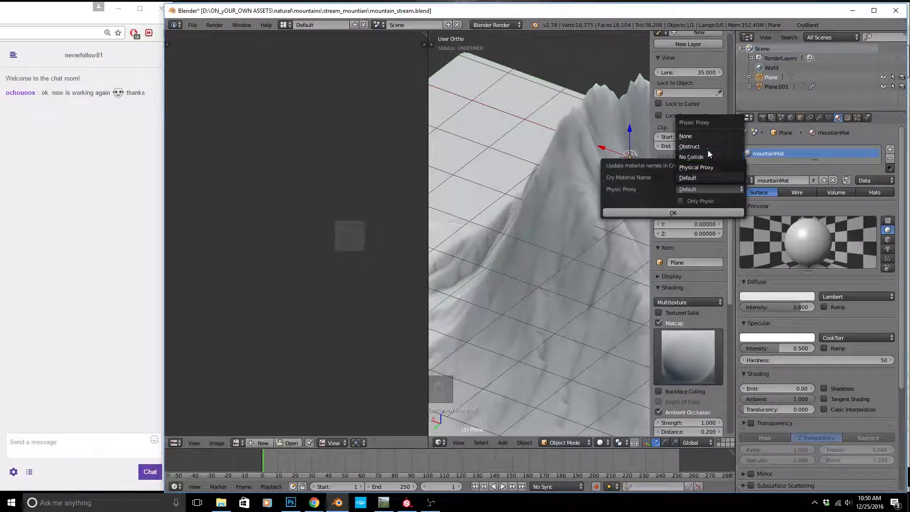
{"action": "left_click", "coordinate": [692, 136]}
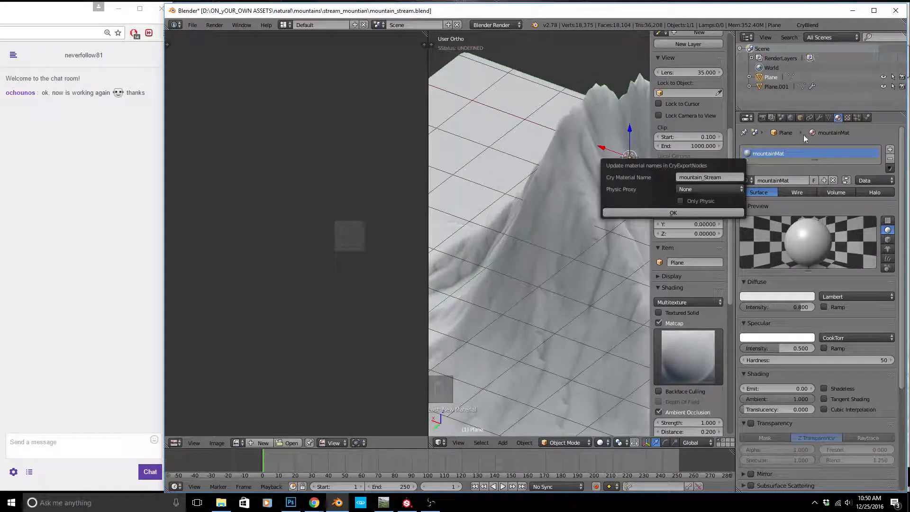
{"action": "left_click", "coordinate": [673, 212]}
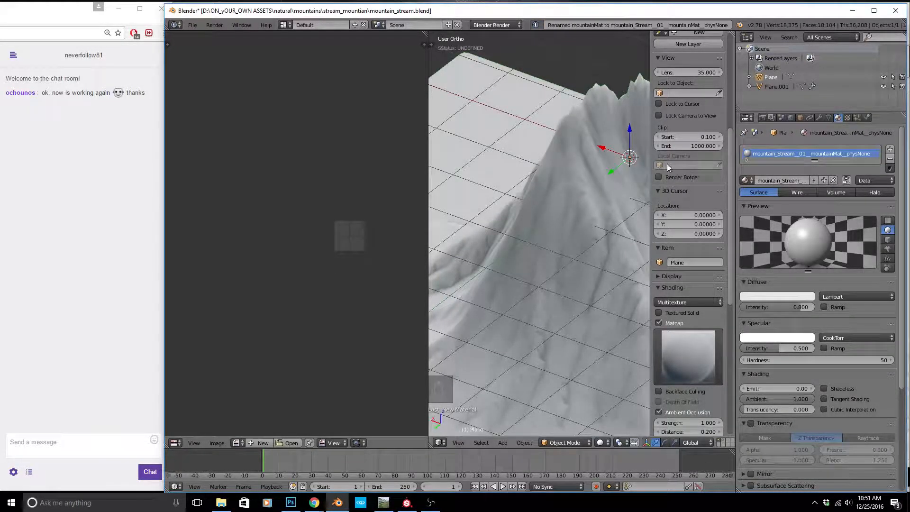
Show Blender's system console and move it off the main screen.
{"action": "left_click", "coordinate": [242, 24]}
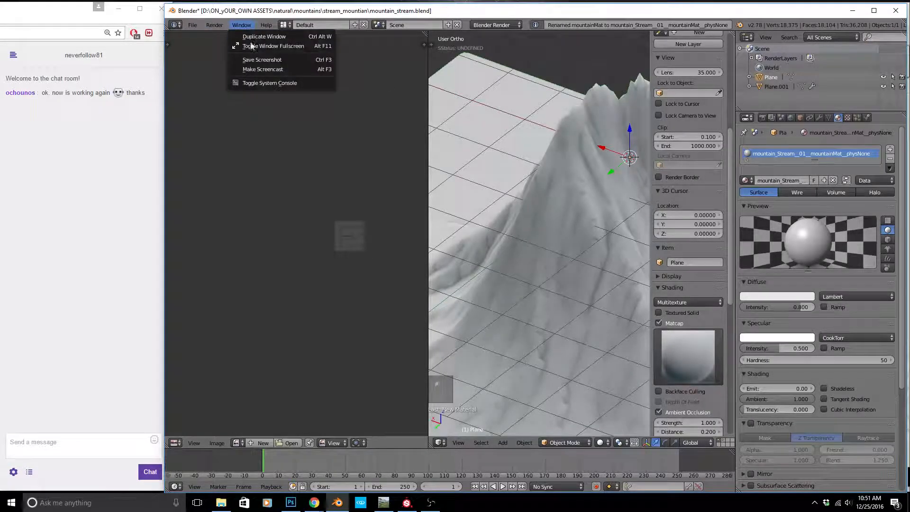
{"action": "left_click", "coordinate": [274, 83]}
{"action": "left_click_drag", "start_coordinate": [275, 88], "coordinate": [909, 104]}
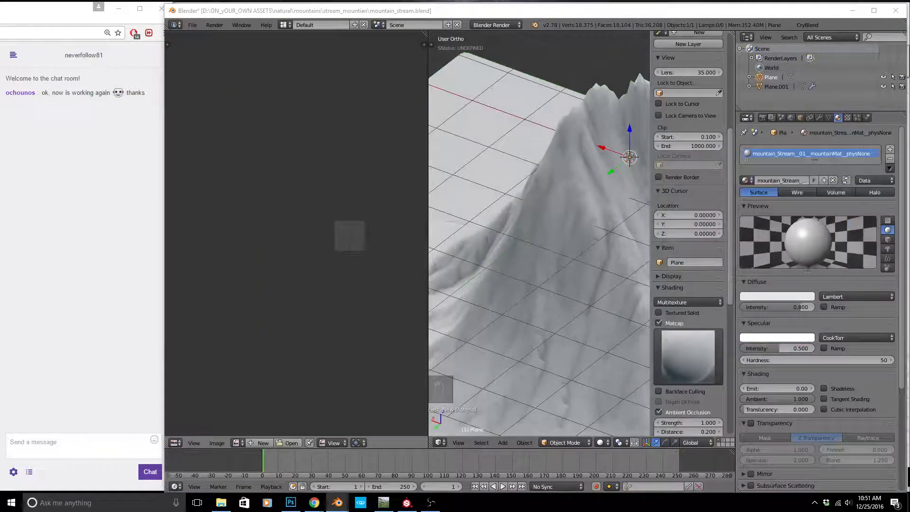
Set up CryBlend's Export to Game with Do Materials on and Apply Modifiers, Do Not Merge Nodes and Export Selected Nodes off.
{"action": "left_click", "coordinate": [799, 25]}
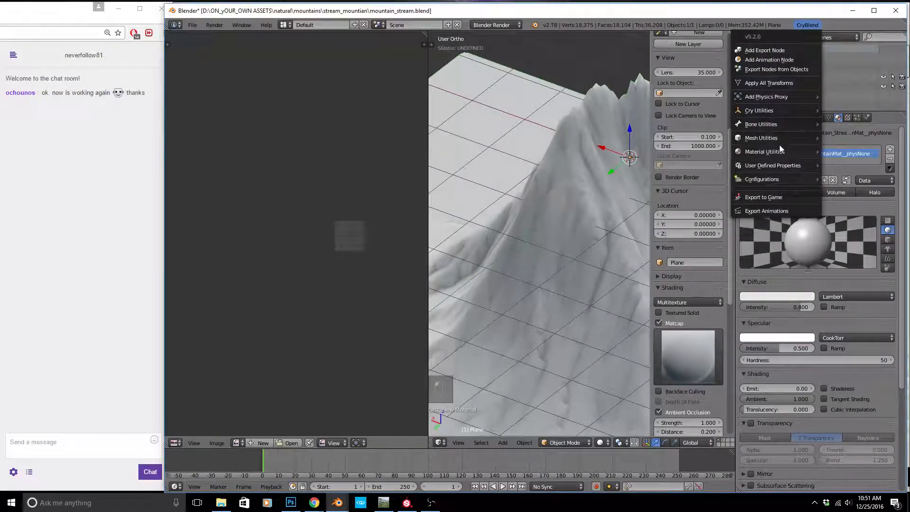
{"action": "left_click", "coordinate": [777, 196]}
{"action": "left_click", "coordinate": [215, 361]}
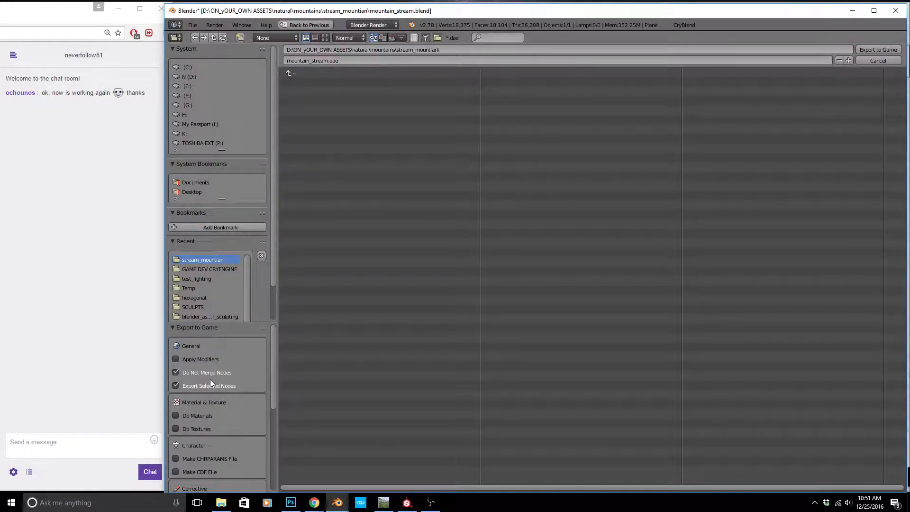
{"action": "left_click", "coordinate": [213, 374]}
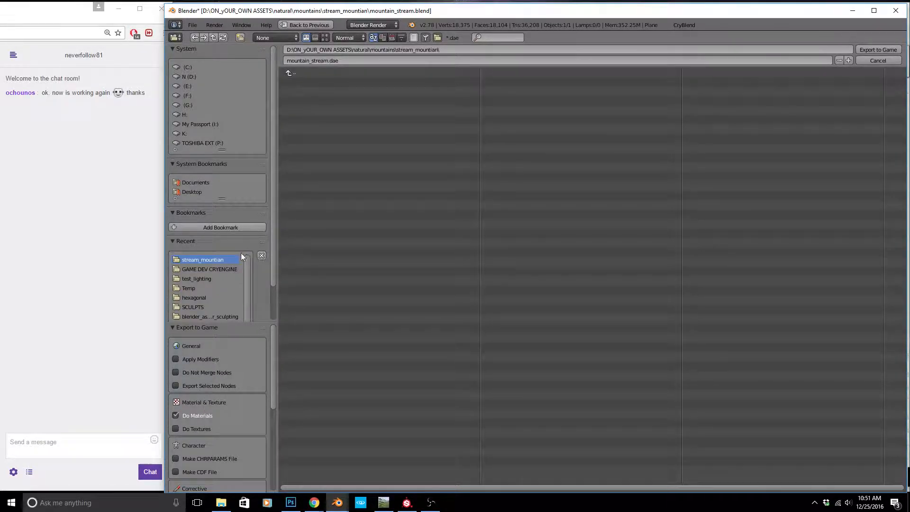
Export mountain_stream.dae to the asset_testing project's Assets\objects\natural\mountains folder.
{"action": "left_click", "coordinate": [200, 279]}
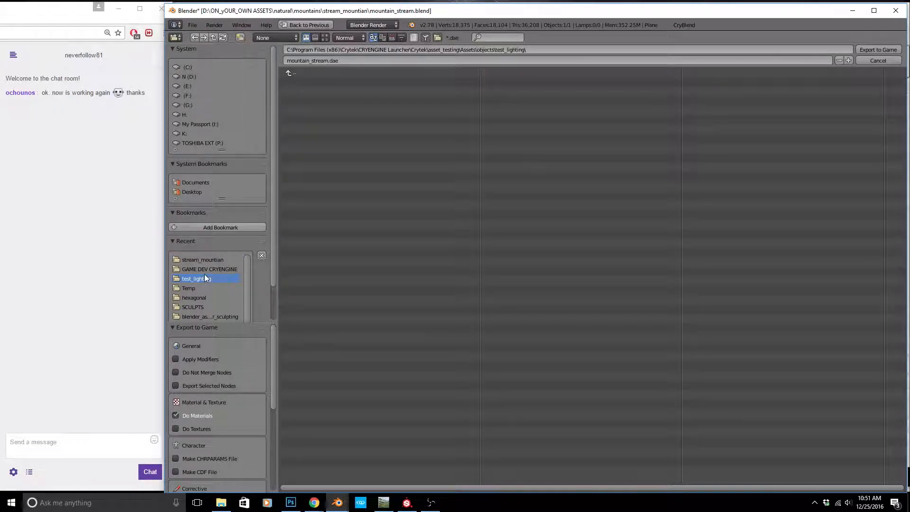
{"action": "left_click", "coordinate": [296, 75]}
{"action": "left_click", "coordinate": [297, 76]}
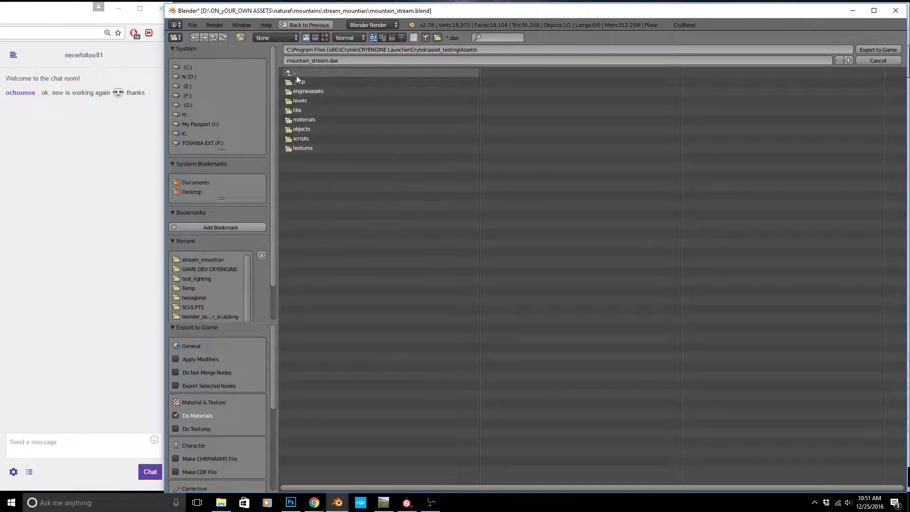
{"action": "left_click", "coordinate": [306, 128]}
{"action": "left_click", "coordinate": [311, 159]}
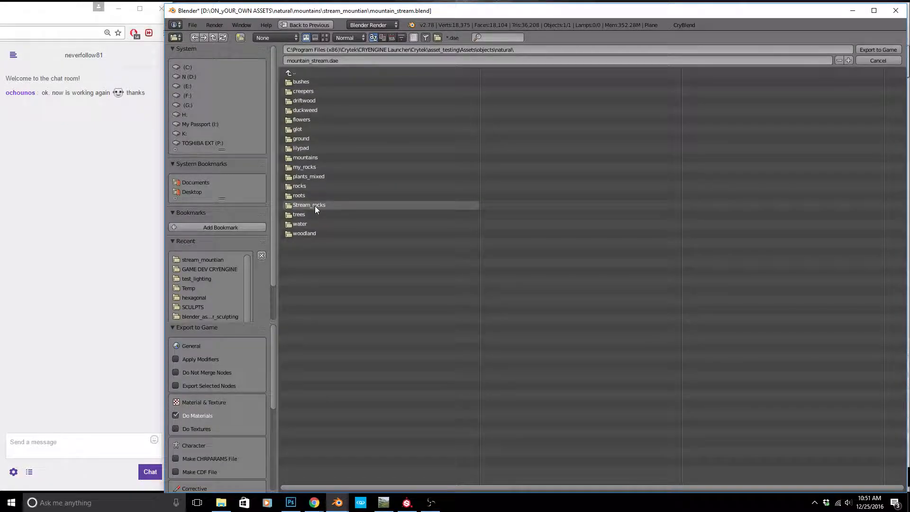
{"action": "left_click", "coordinate": [320, 157]}
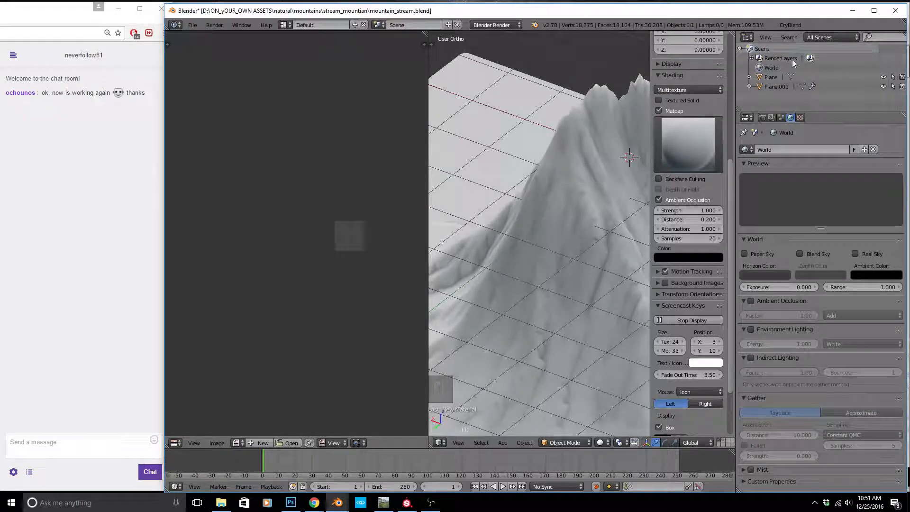
Select the mountain plane and examine its transform, dimensions and wireframe.
{"action": "scroll", "coordinate": [585, 217], "scroll_direction": "down", "scroll_amount": 3}
{"action": "right_click", "coordinate": [588, 209]}
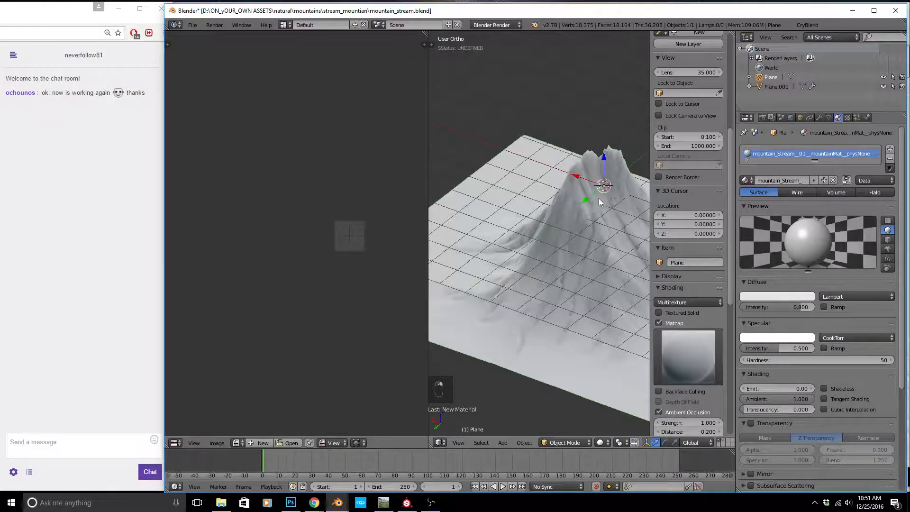
{"action": "scroll", "coordinate": [611, 201], "scroll_direction": "up", "scroll_amount": 2}
{"action": "scroll", "coordinate": [674, 161], "scroll_direction": "up", "scroll_amount": 5}
{"action": "scroll", "coordinate": [676, 160], "scroll_direction": "up", "scroll_amount": 4}
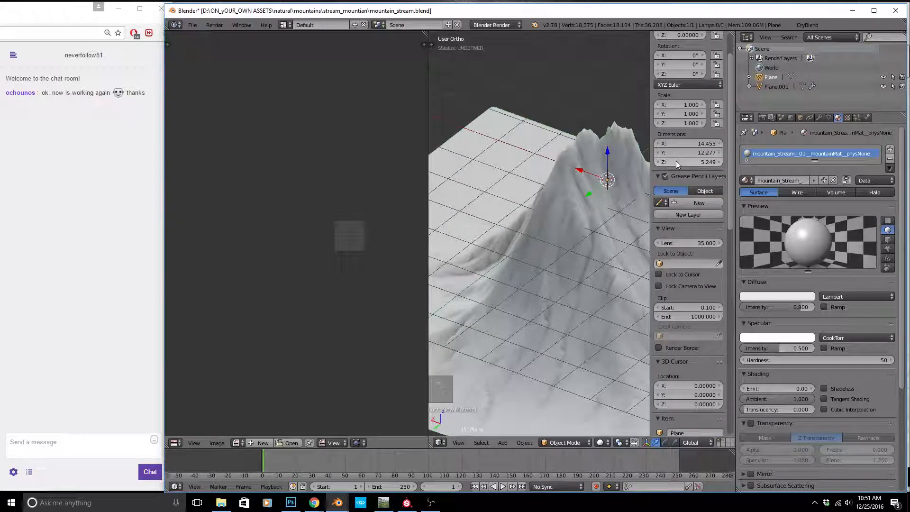
{"action": "scroll", "coordinate": [519, 221], "scroll_direction": "down", "scroll_amount": 1}
{"action": "scroll", "coordinate": [564, 262], "scroll_direction": "up", "scroll_amount": 2}
{"action": "key", "text": "z"}
{"action": "scroll", "coordinate": [565, 262], "scroll_direction": "down", "scroll_amount": 3}
{"action": "key", "text": "z"}
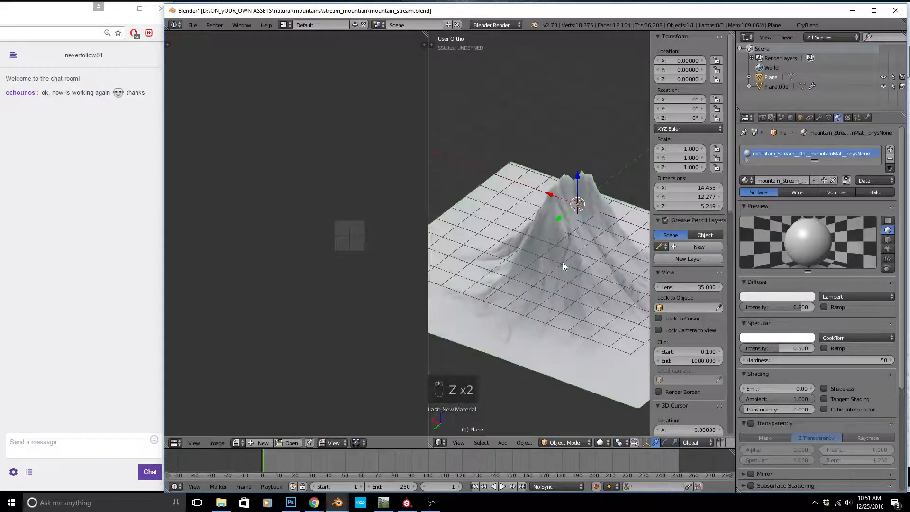
{"action": "scroll", "coordinate": [574, 227], "scroll_direction": "up", "scroll_amount": 2}
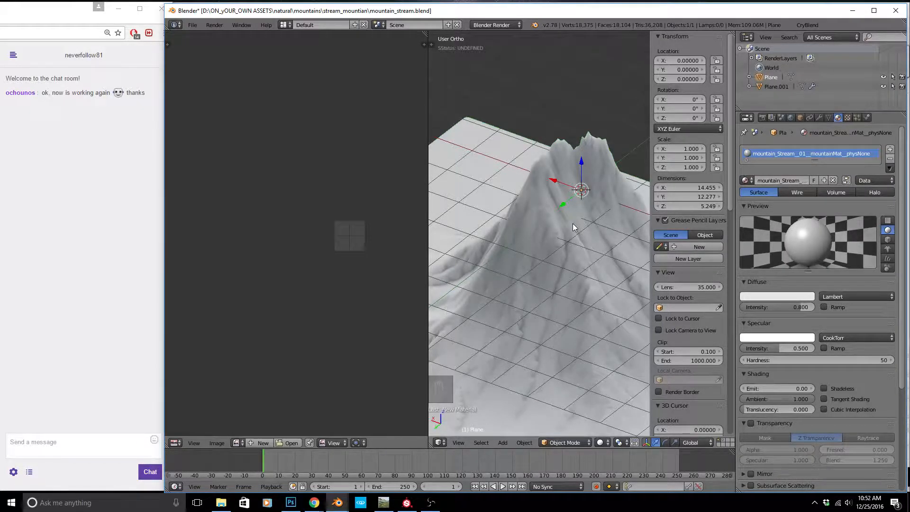
Remove double vertices from the whole mountain mesh and check its texture slots.
{"action": "key", "text": "Tab"}
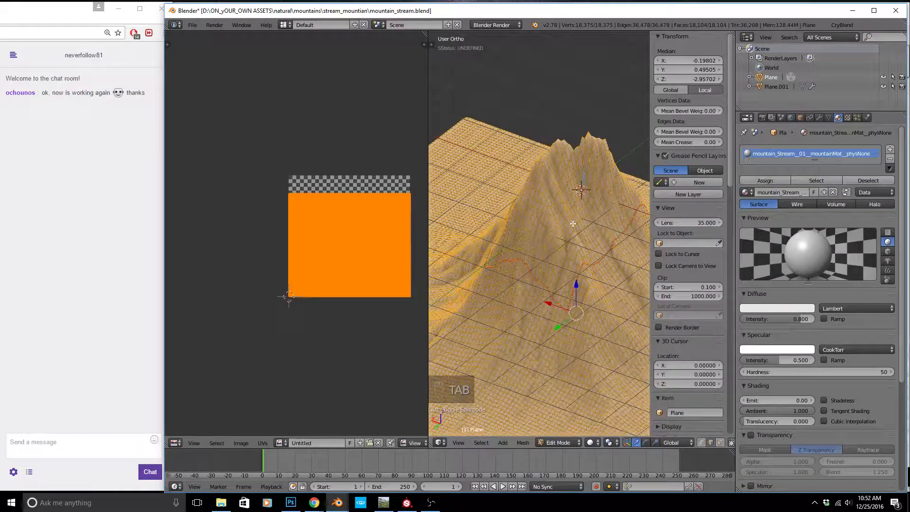
{"action": "key", "text": "ctrl+v"}
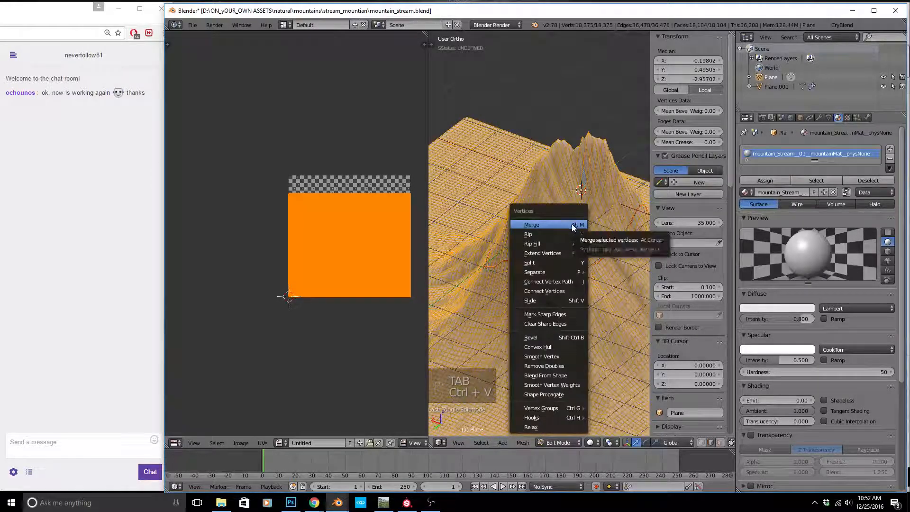
{"action": "left_click", "coordinate": [544, 366]}
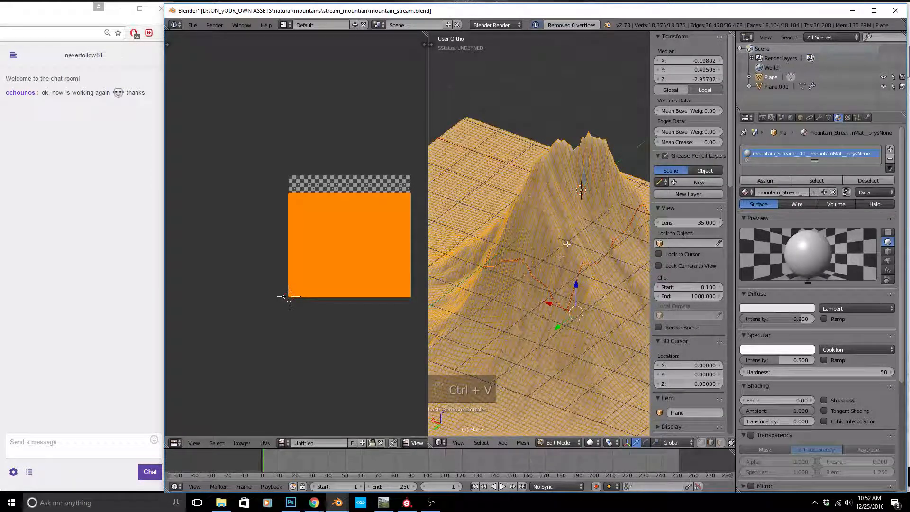
{"action": "key", "text": "Tab"}
{"action": "left_click", "coordinate": [847, 117]}
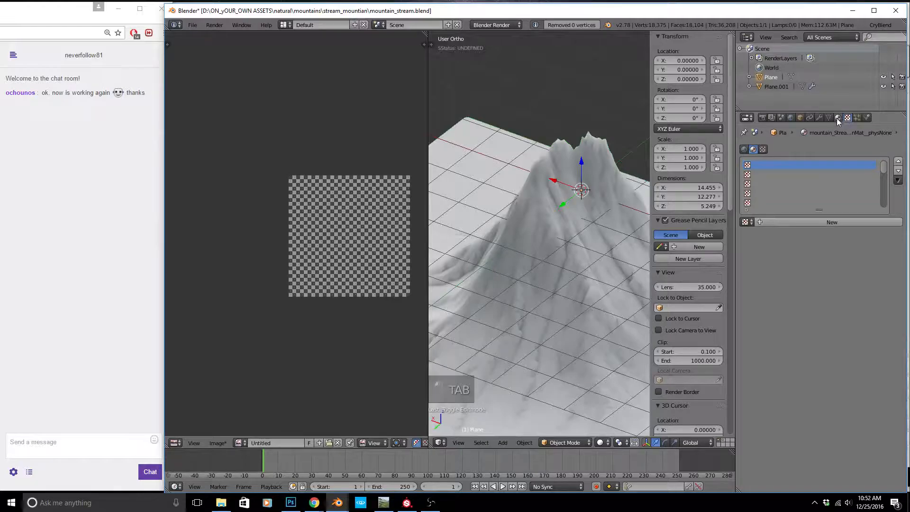
{"action": "left_click", "coordinate": [837, 118]}
Export the scene as FBX 7.4 binary, named mountain_stream.fbx, to the asset_testing project's Assets\objects\natural\mountains folder.
{"action": "mouse_move", "coordinate": [531, 222]}
{"action": "middle_mouse_down"}
{"action": "mouse_move", "coordinate": [591, 253]}
{"action": "mouse_move", "coordinate": [528, 237]}
{"action": "mouse_move", "coordinate": [542, 223]}
{"action": "middle_mouse_up"}
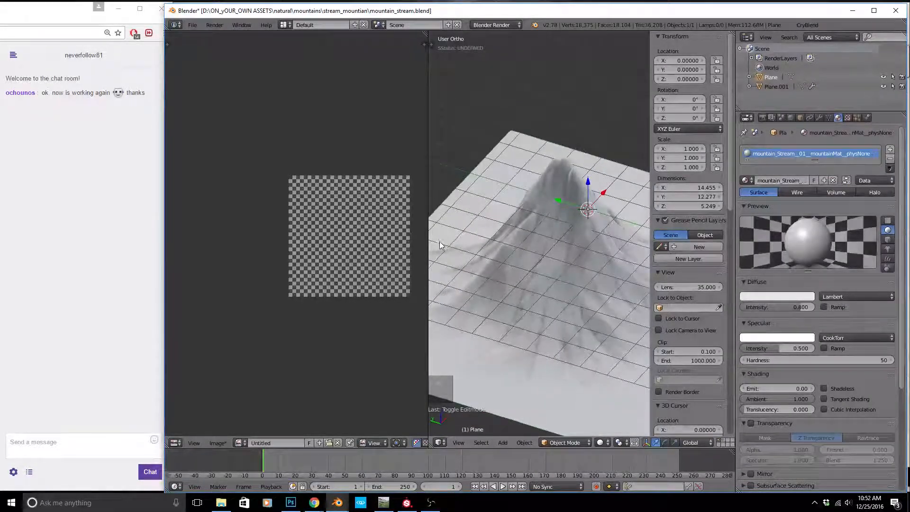
{"action": "scroll", "coordinate": [541, 218], "scroll_direction": "down", "scroll_amount": 3}
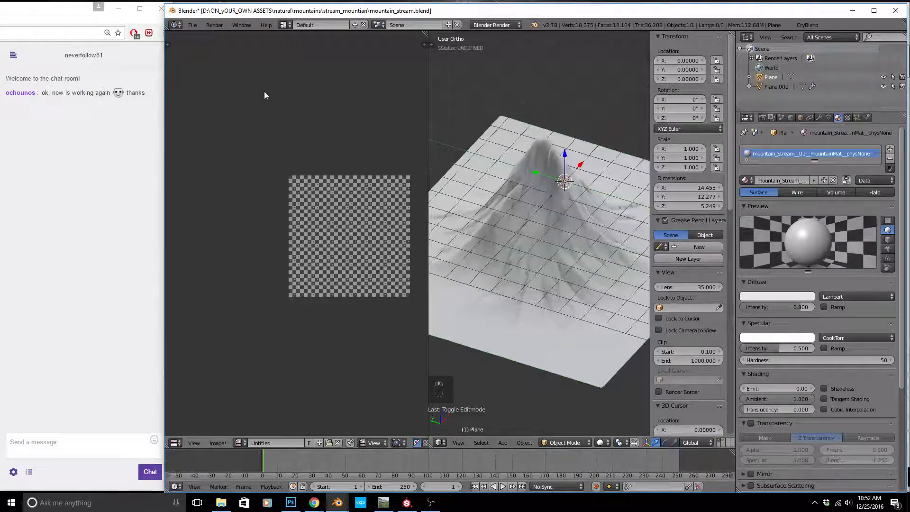
{"action": "left_click", "coordinate": [192, 25]}
{"action": "mouse_move", "coordinate": [215, 203]}
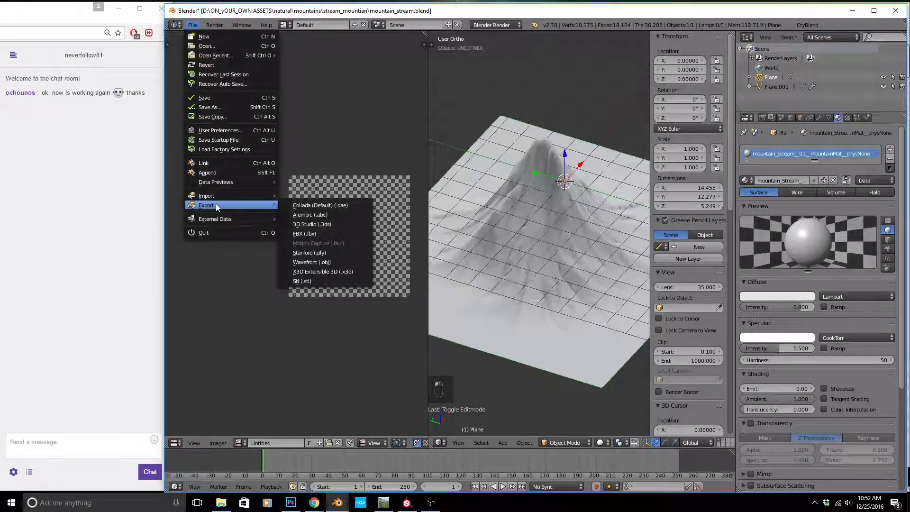
{"action": "left_click", "coordinate": [310, 237]}
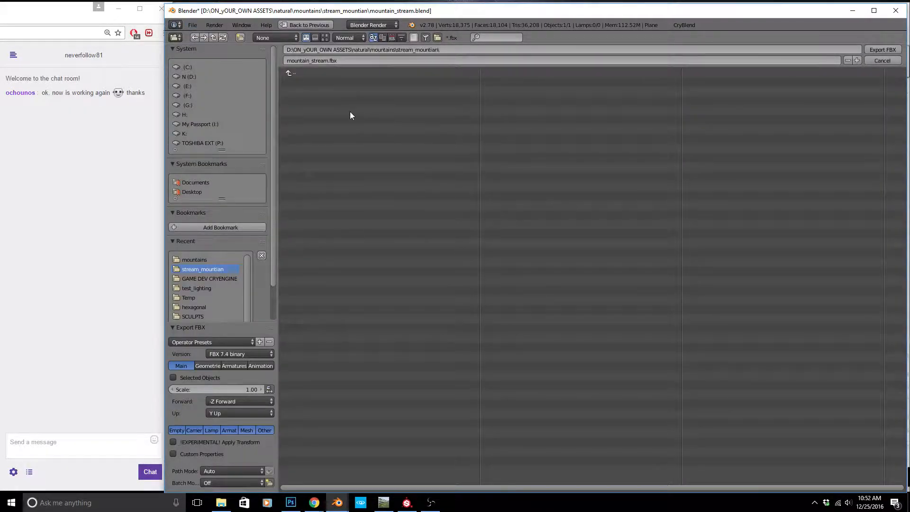
{"action": "left_click", "coordinate": [201, 260]}
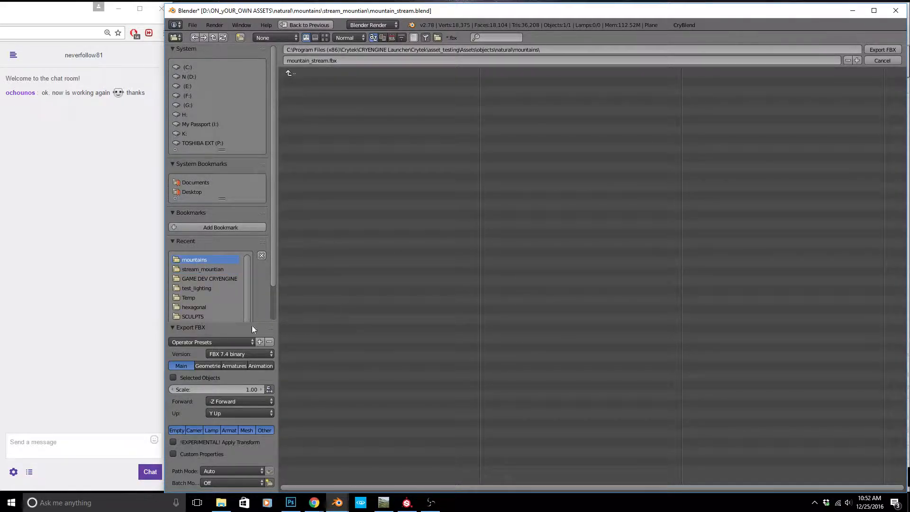
{"action": "left_click", "coordinate": [208, 367]}
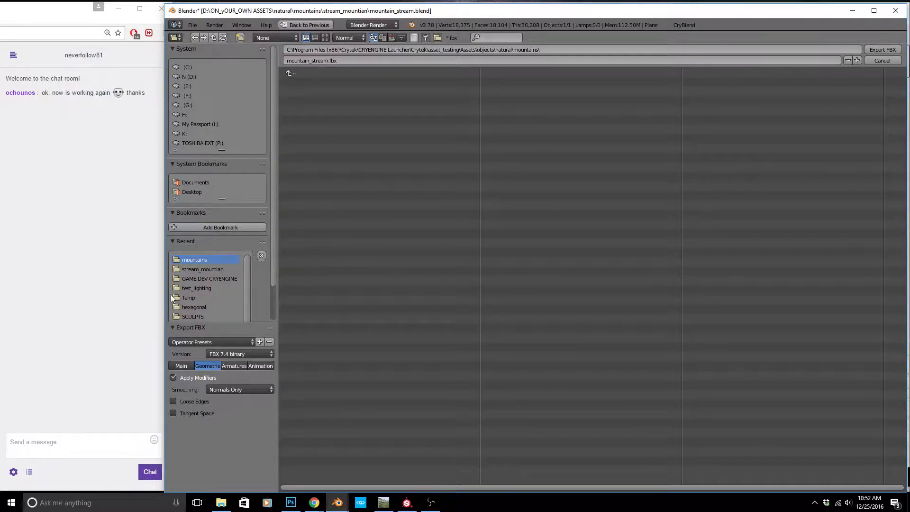
{"action": "left_click", "coordinate": [69, 19]}
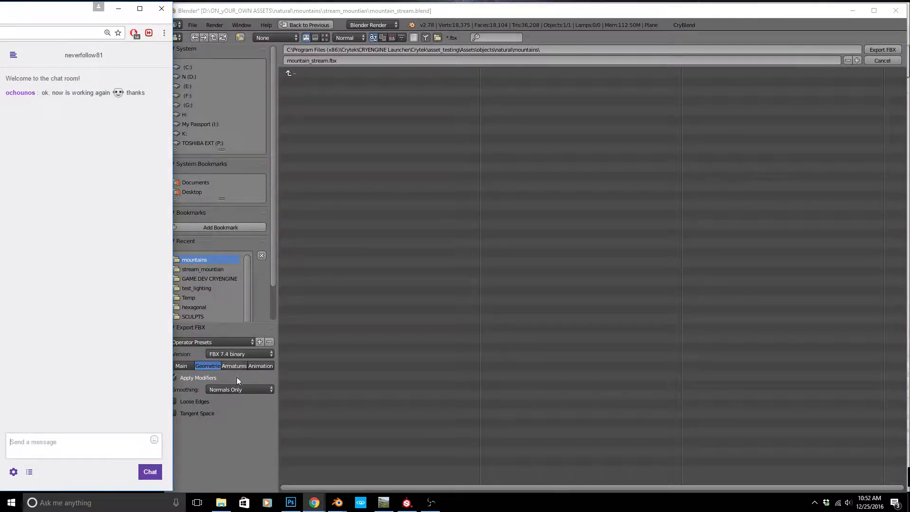
{"action": "left_click", "coordinate": [224, 419]}
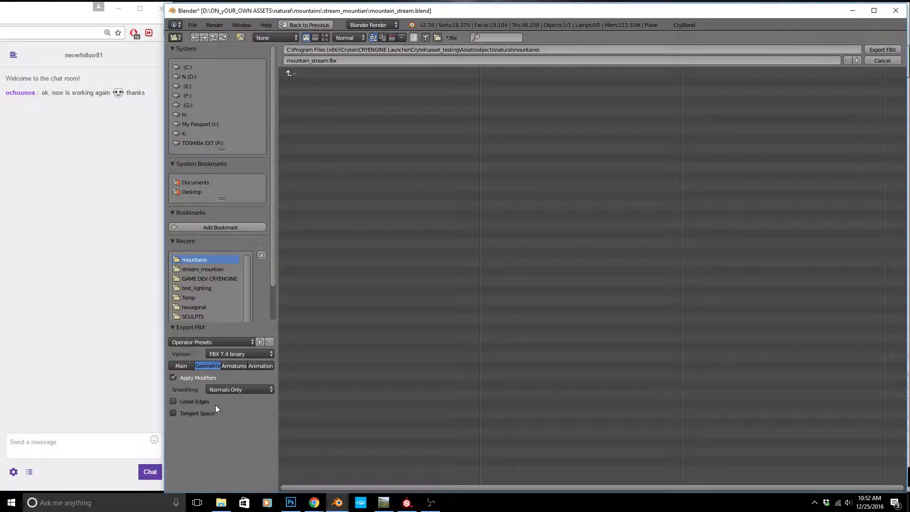
{"action": "left_click", "coordinate": [882, 50]}
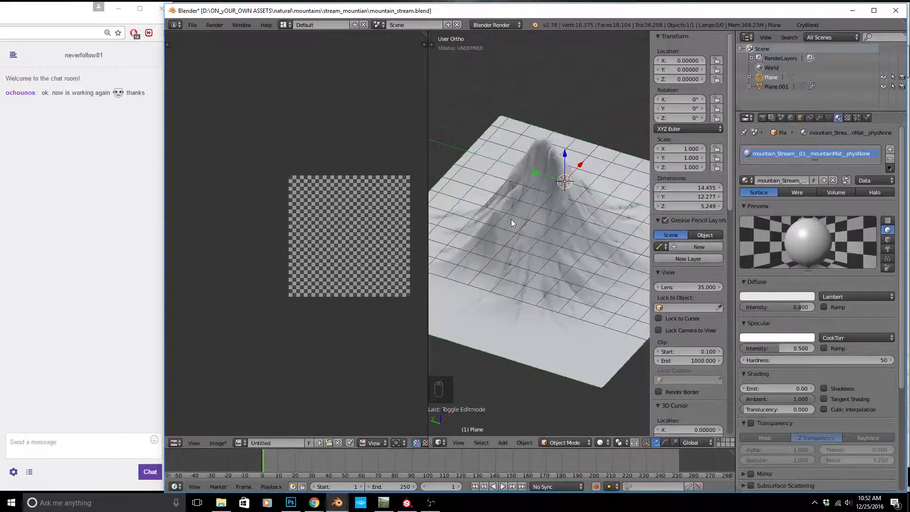
Switch to the CRYENGINE Launcher, start the Asset_testing project in Sandbox, and minimize the launcher.
{"action": "middle_click_drag", "start_coordinate": [511, 219], "coordinate": [529, 226]}
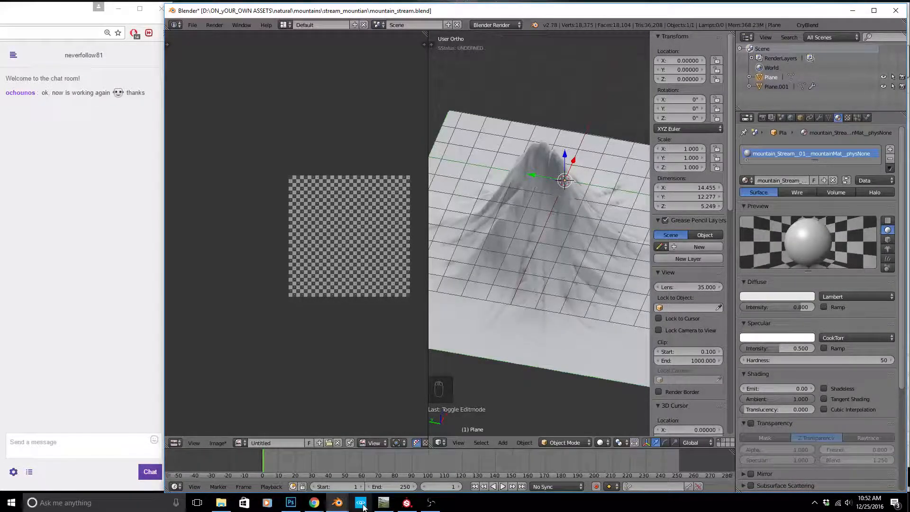
{"action": "left_click", "coordinate": [78, 503]}
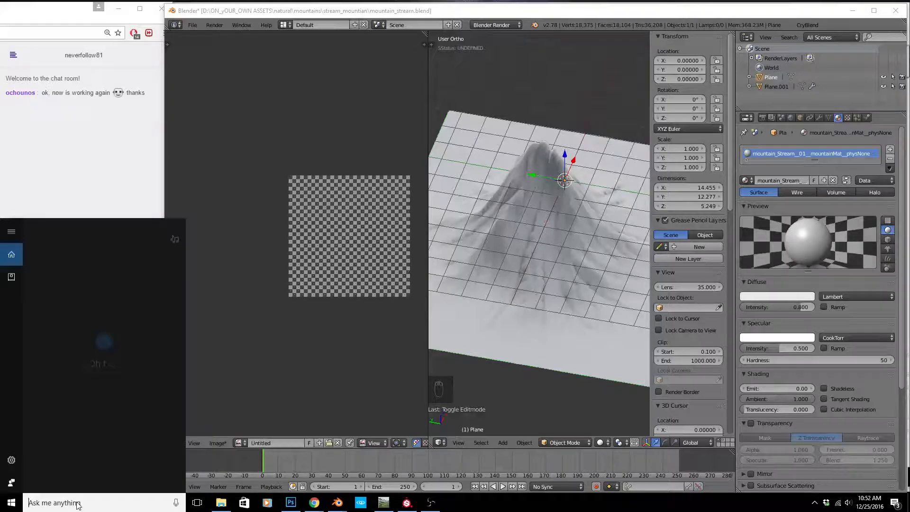
{"action": "type", "text": "crye"}
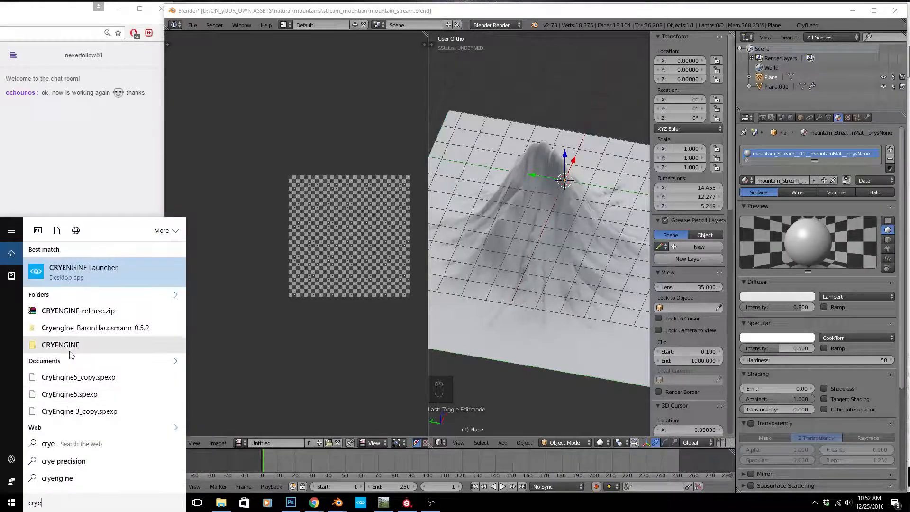
{"action": "left_click", "coordinate": [107, 268]}
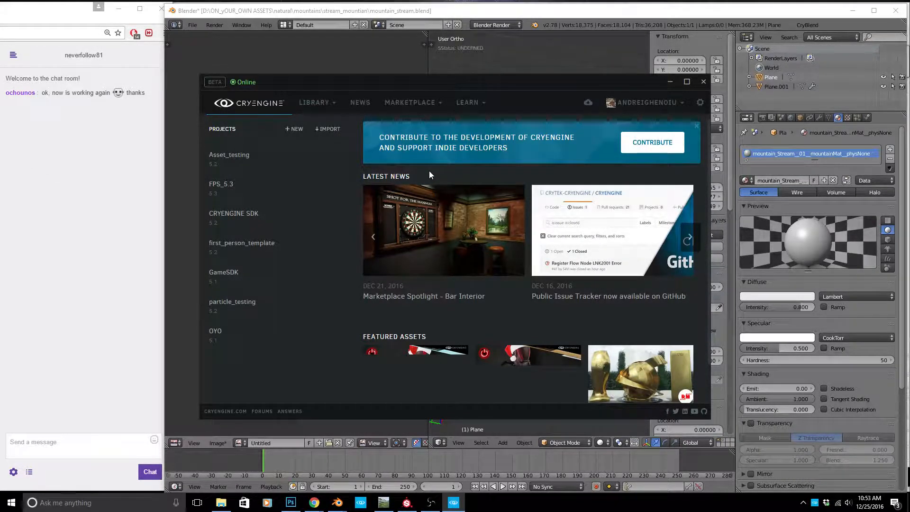
{"action": "mouse_move", "coordinate": [230, 155]}
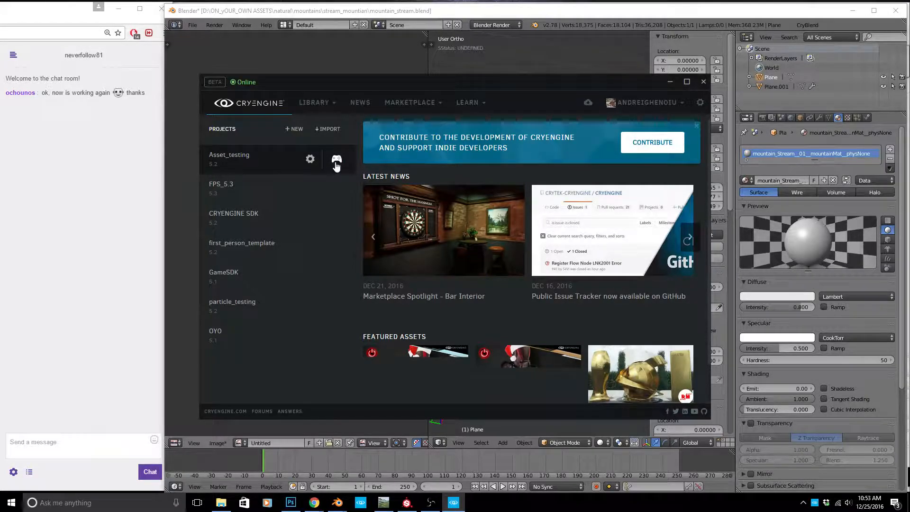
{"action": "left_click", "coordinate": [417, 102]}
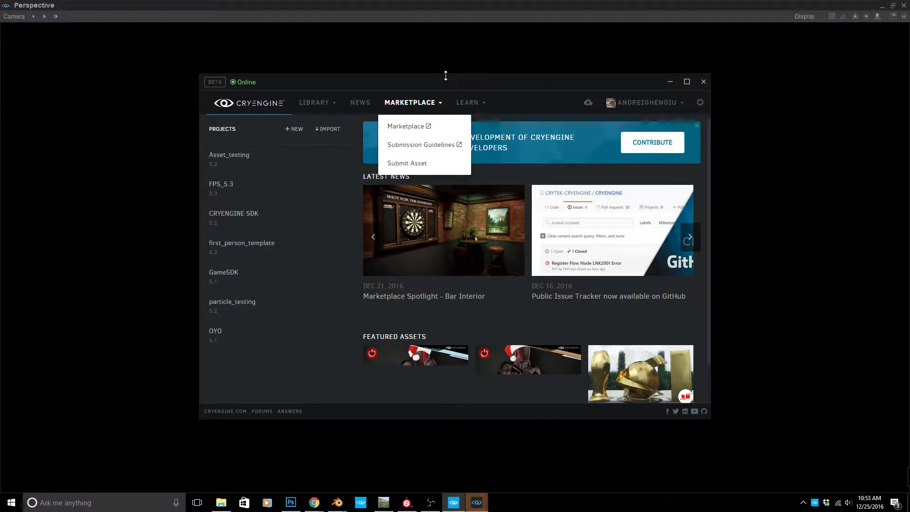
{"action": "left_click", "coordinate": [670, 82]}
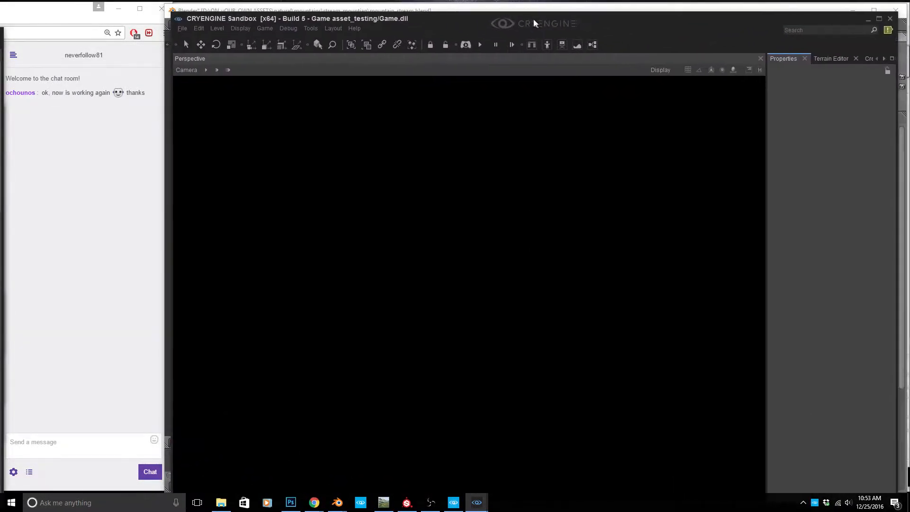
{"action": "left_click_drag", "start_coordinate": [535, 19], "coordinate": [543, 15]}
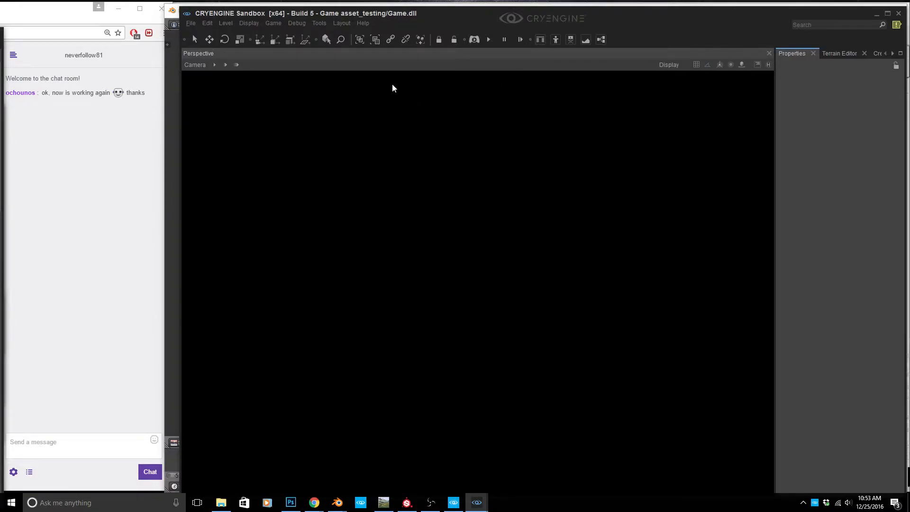
Open the asset_zoo level in CRYENGINE Sandbox.
{"action": "left_click", "coordinate": [190, 25]}
{"action": "left_click", "coordinate": [204, 43]}
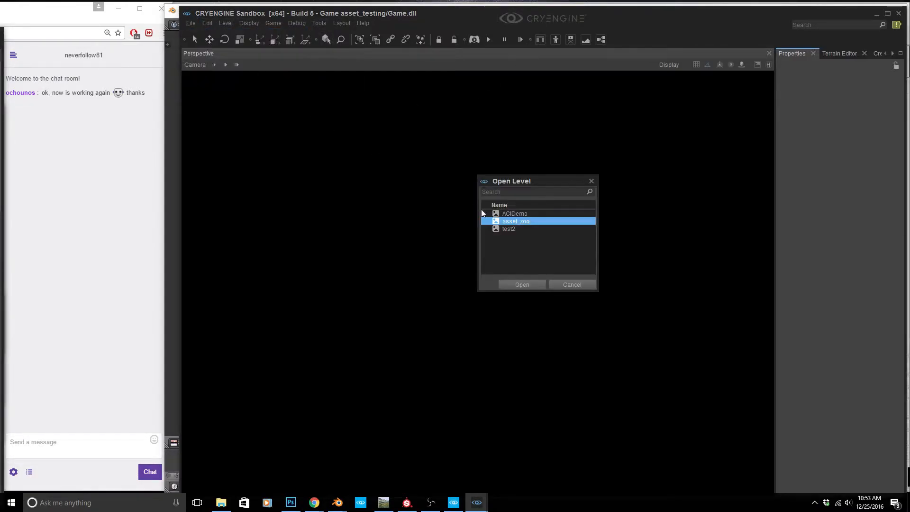
{"action": "left_click", "coordinate": [525, 284]}
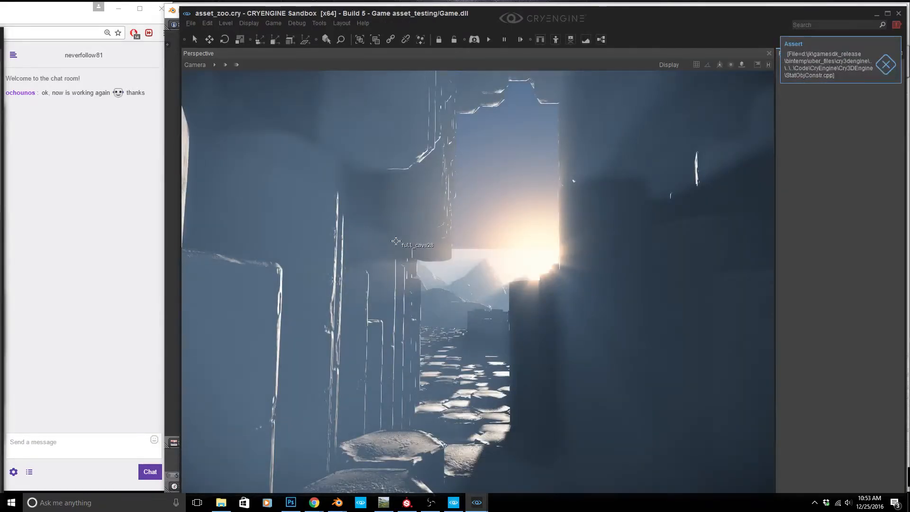
Look over the level's mountains and terrain with the viewport at Window Resolution.
{"action": "right_click_drag", "start_coordinate": [444, 282], "coordinate": [428, 352]}
{"action": "left_click", "coordinate": [195, 64]}
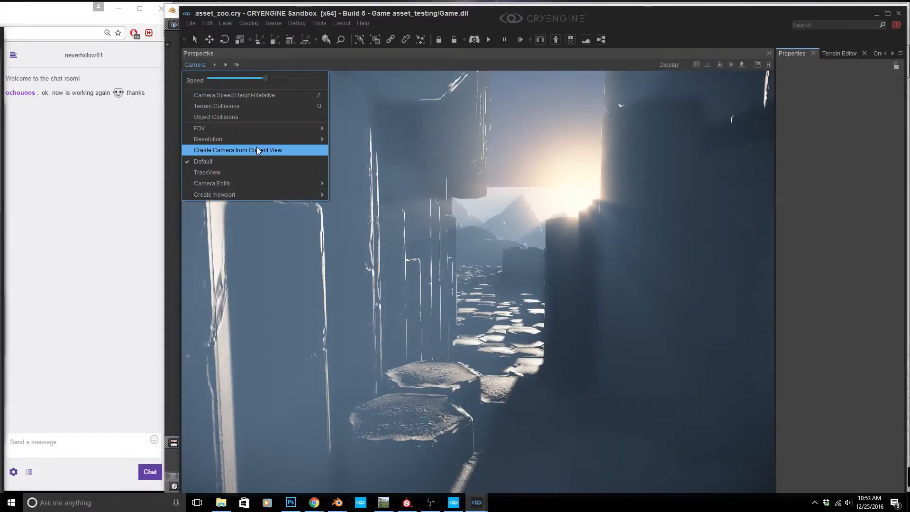
{"action": "mouse_move", "coordinate": [263, 139]}
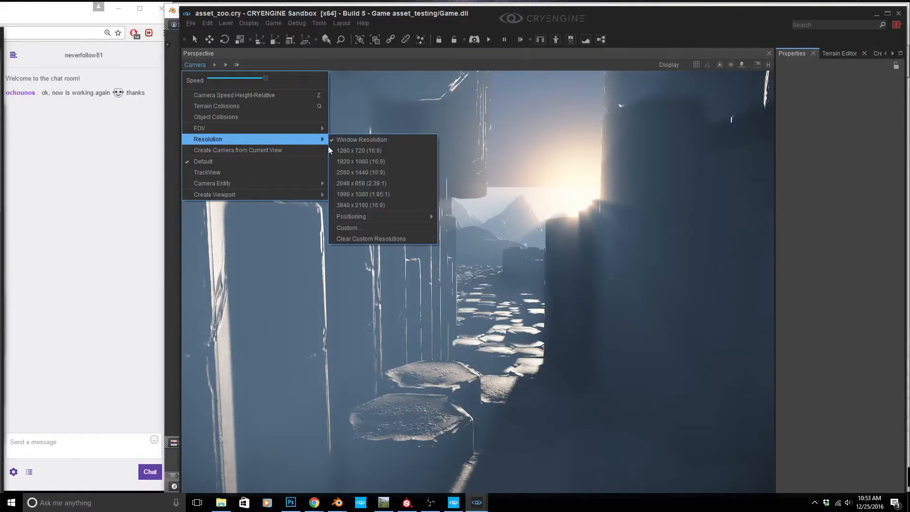
{"action": "left_click", "coordinate": [370, 139]}
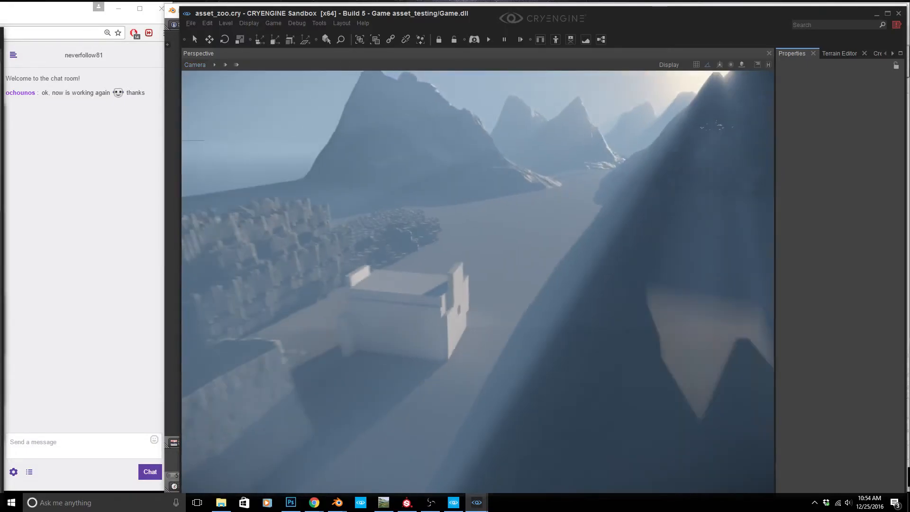
{"action": "right_click_drag", "start_coordinate": [477, 281], "coordinate": [767, 276]}
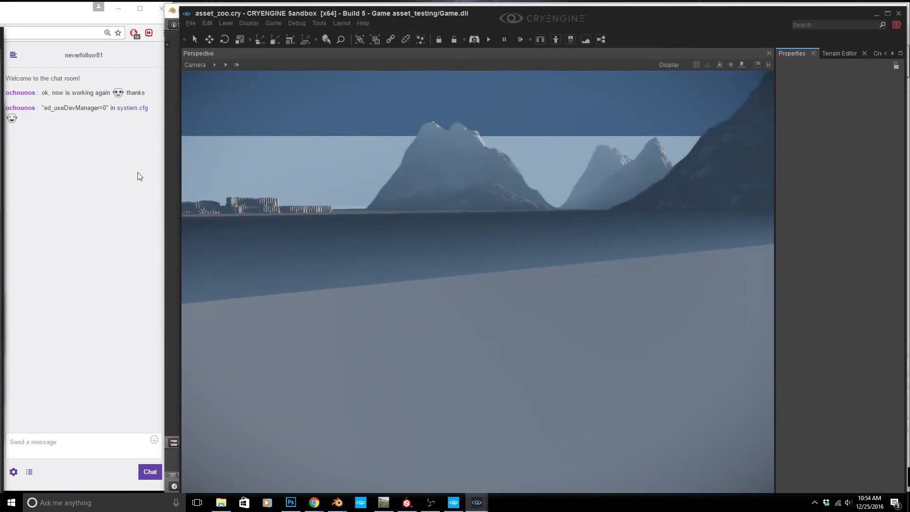